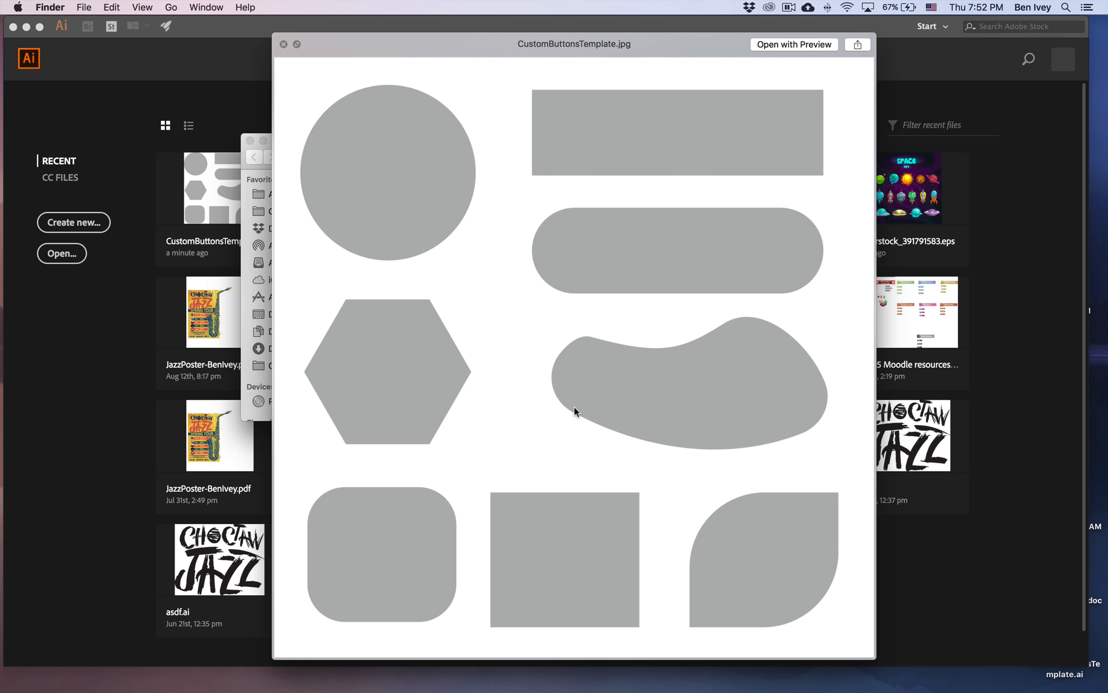
Close the template image preview, switch to Illustrator and start a new document based on the Mobile presets
key(space)
click(95, 331)
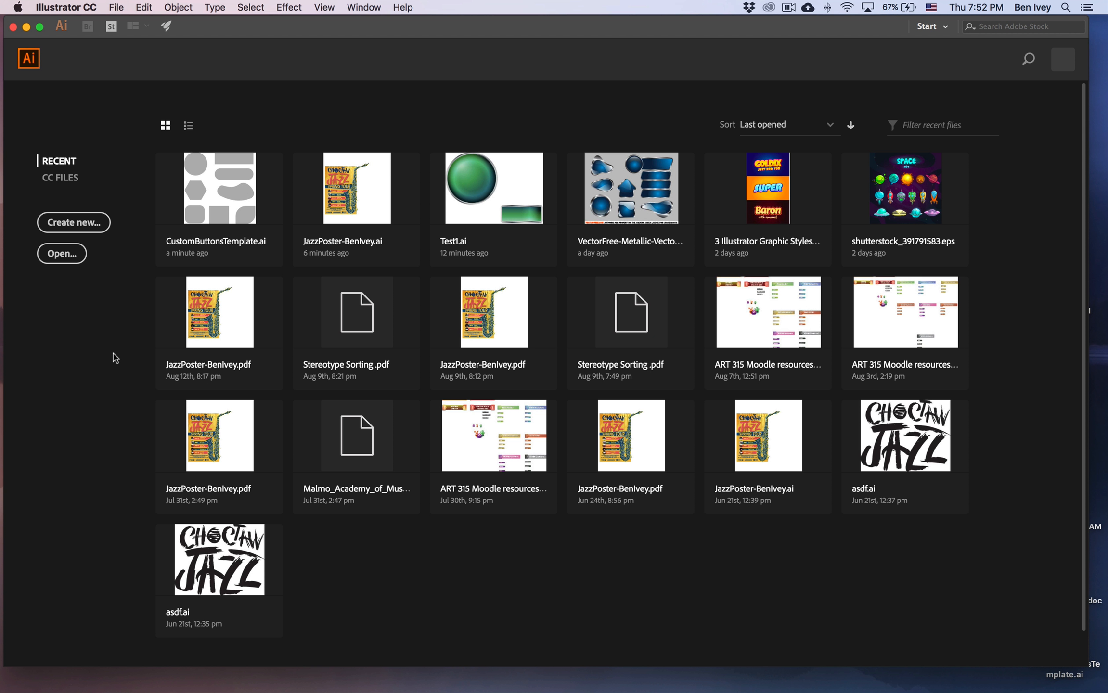
click(116, 6)
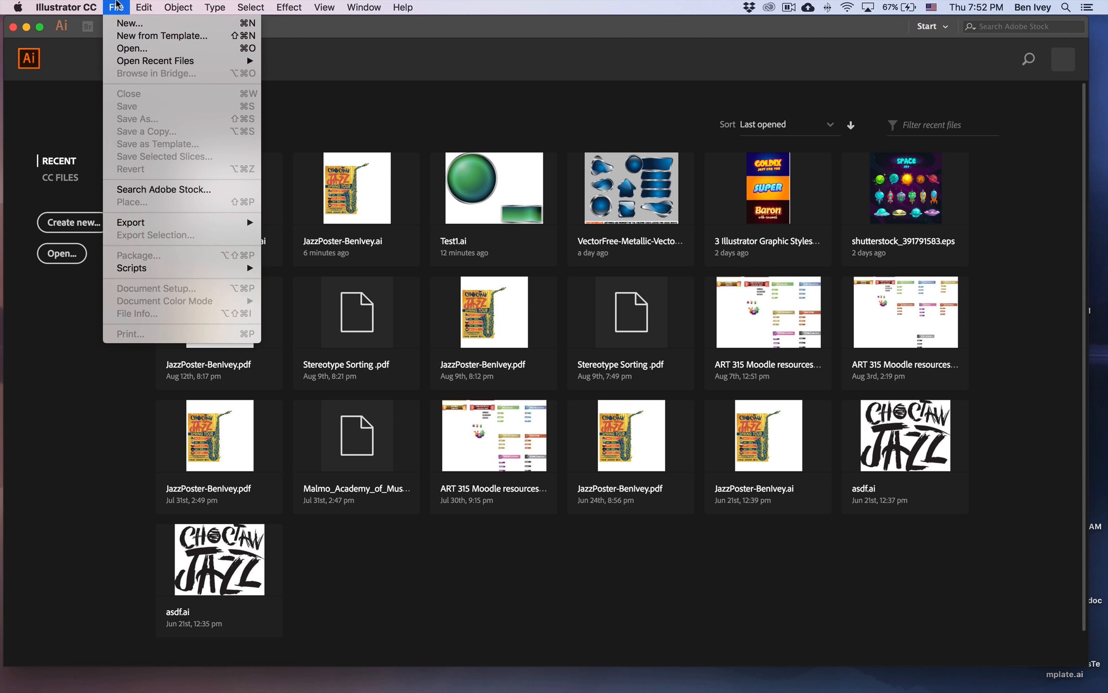
click(126, 23)
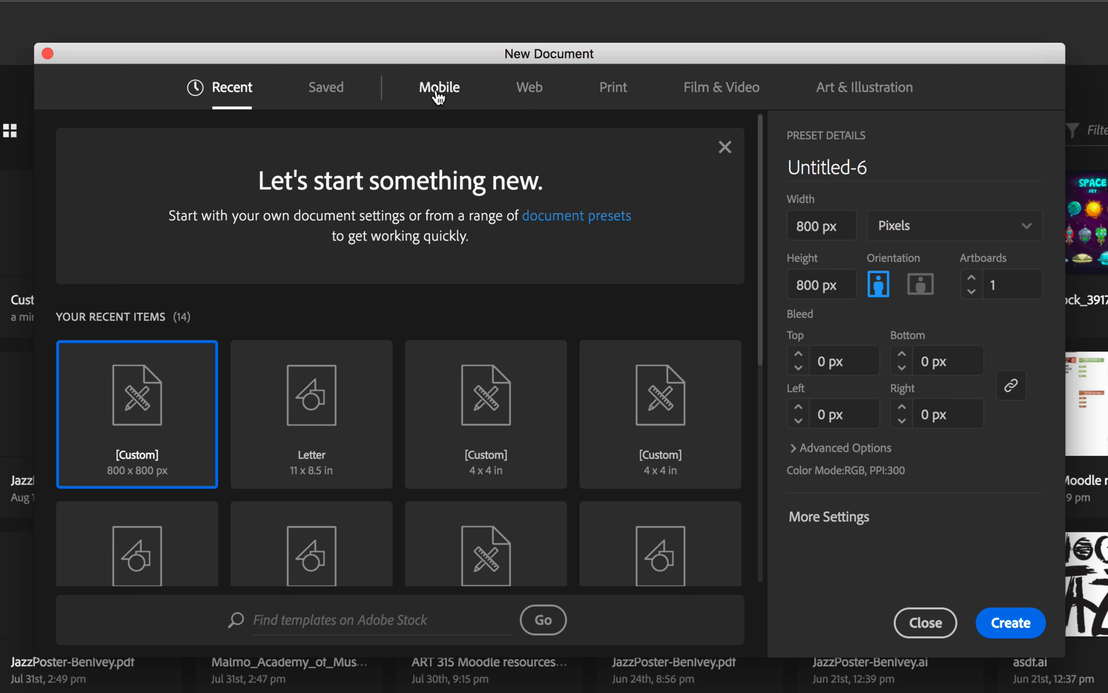
click(436, 94)
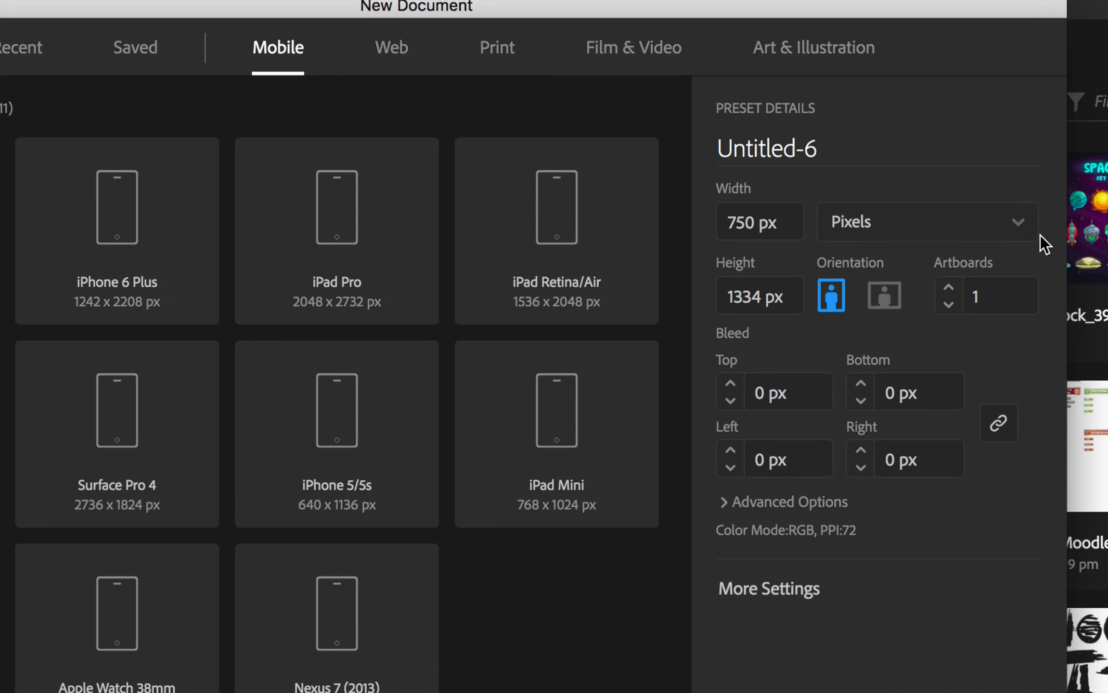
Keep the new document's units in pixels and set its width and height to 800 px each
click(999, 231)
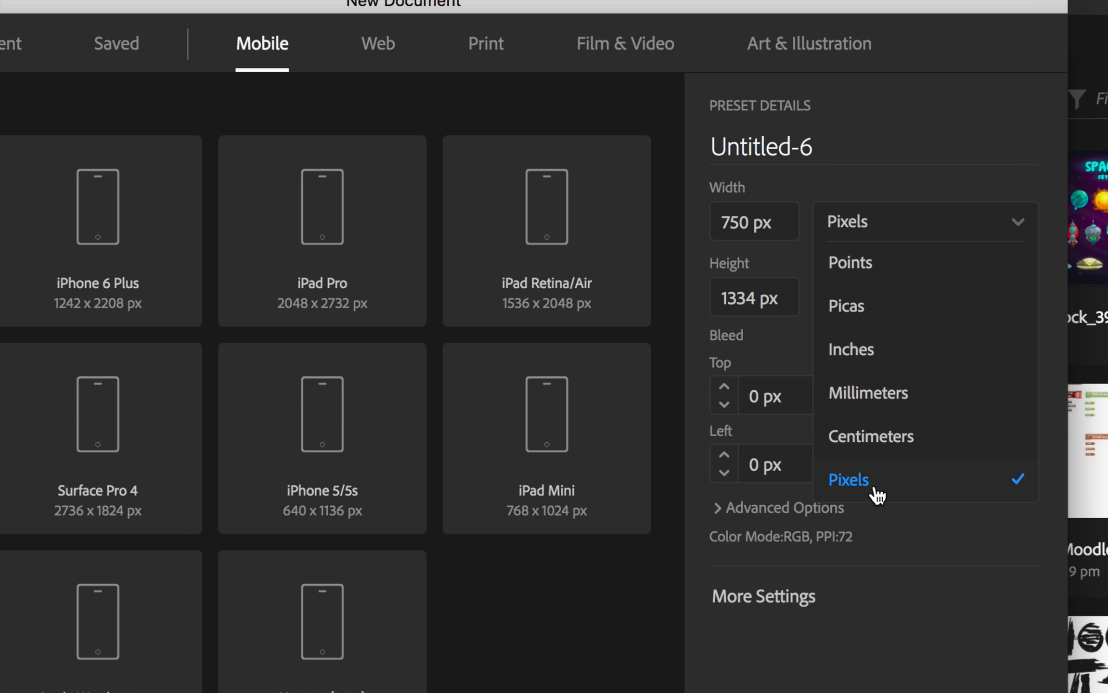
click(734, 226)
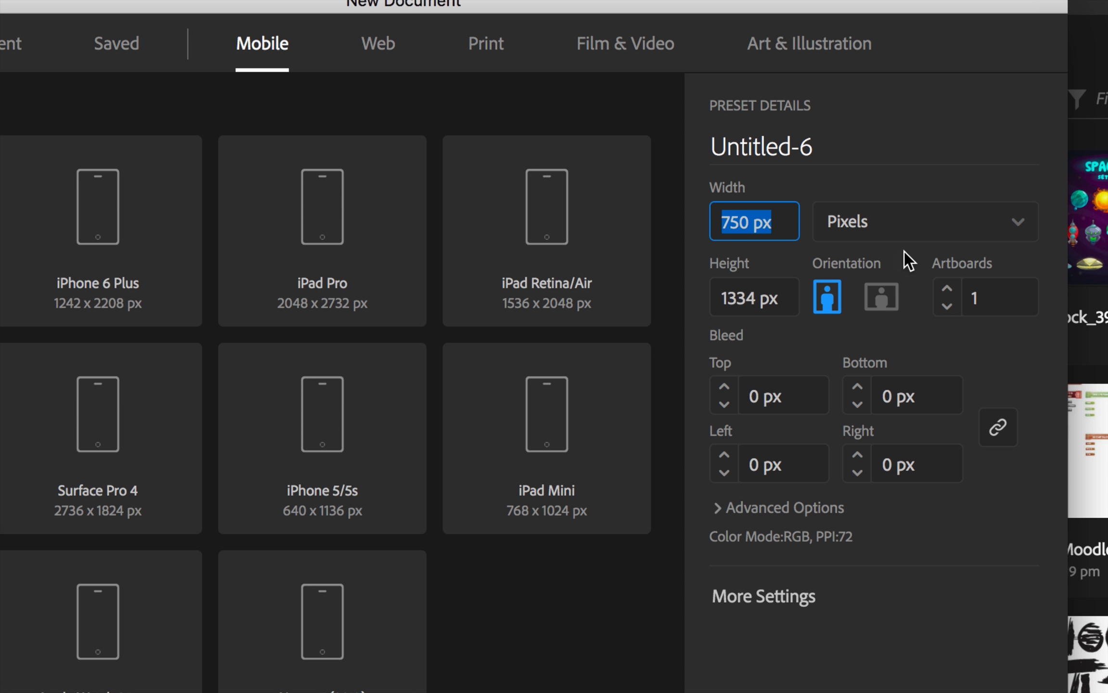
text(800)
key(Tab)
text(80)
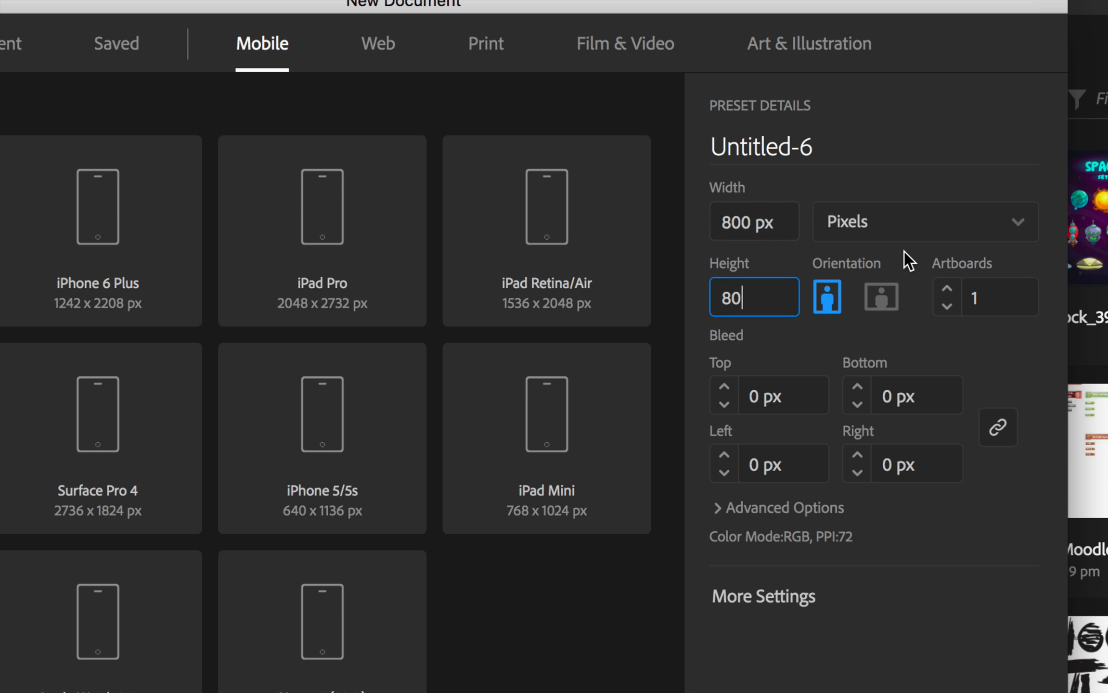
text(0)
key(Tab)
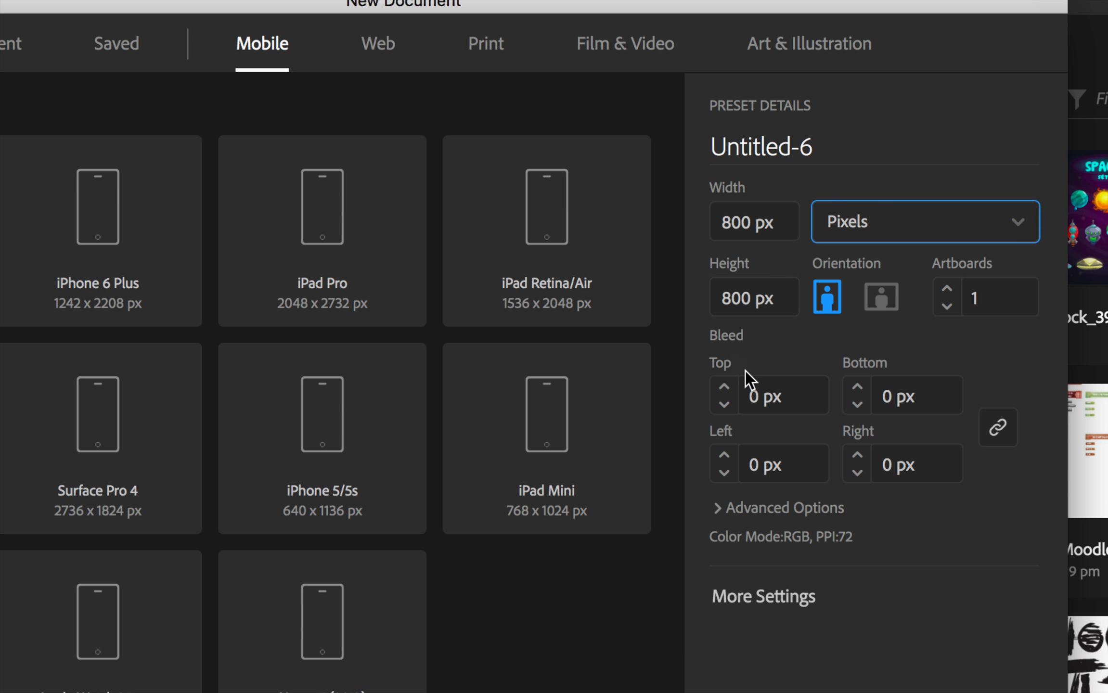
Set the new document's raster effects resolution to High (300 ppi) in the advanced options
click(720, 511)
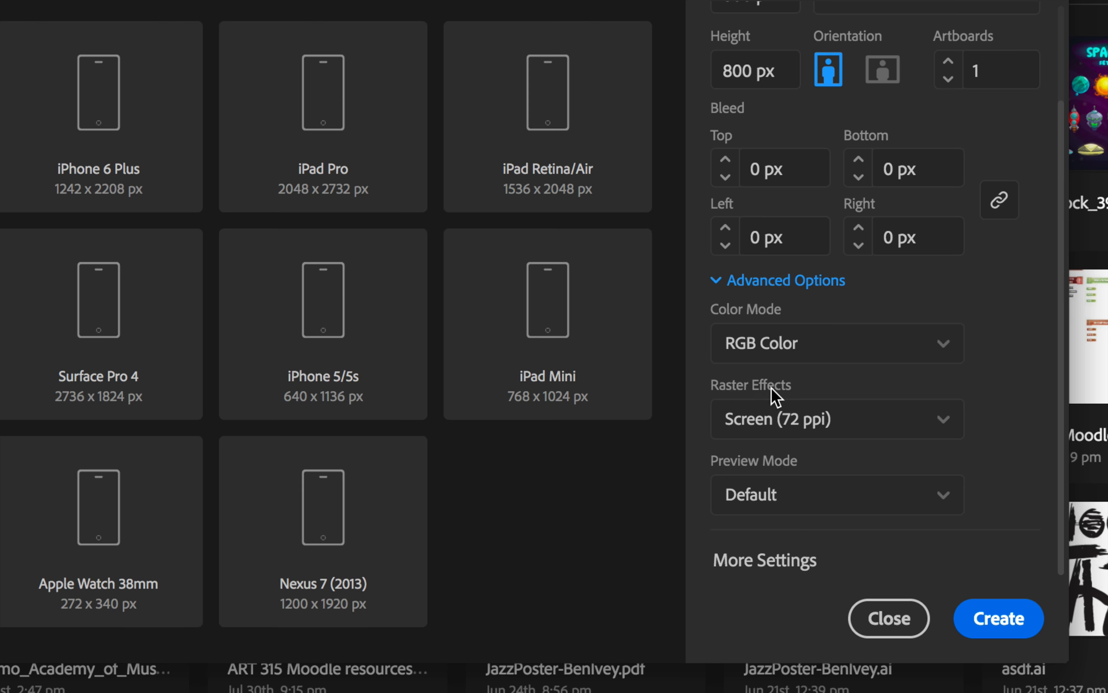
click(819, 421)
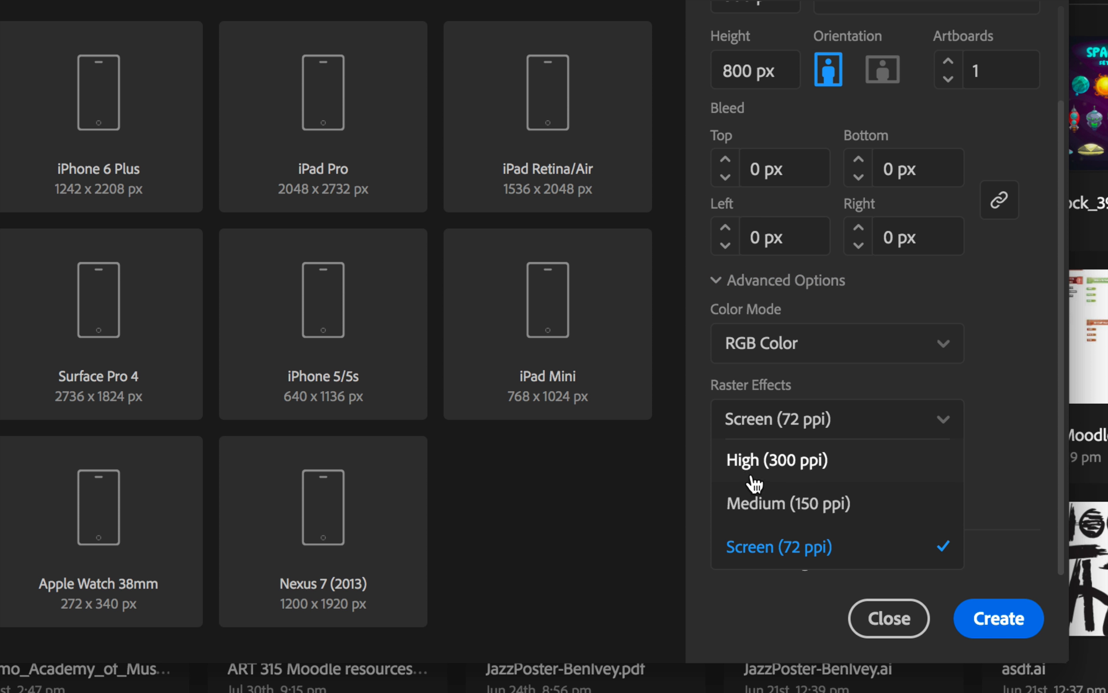
click(823, 463)
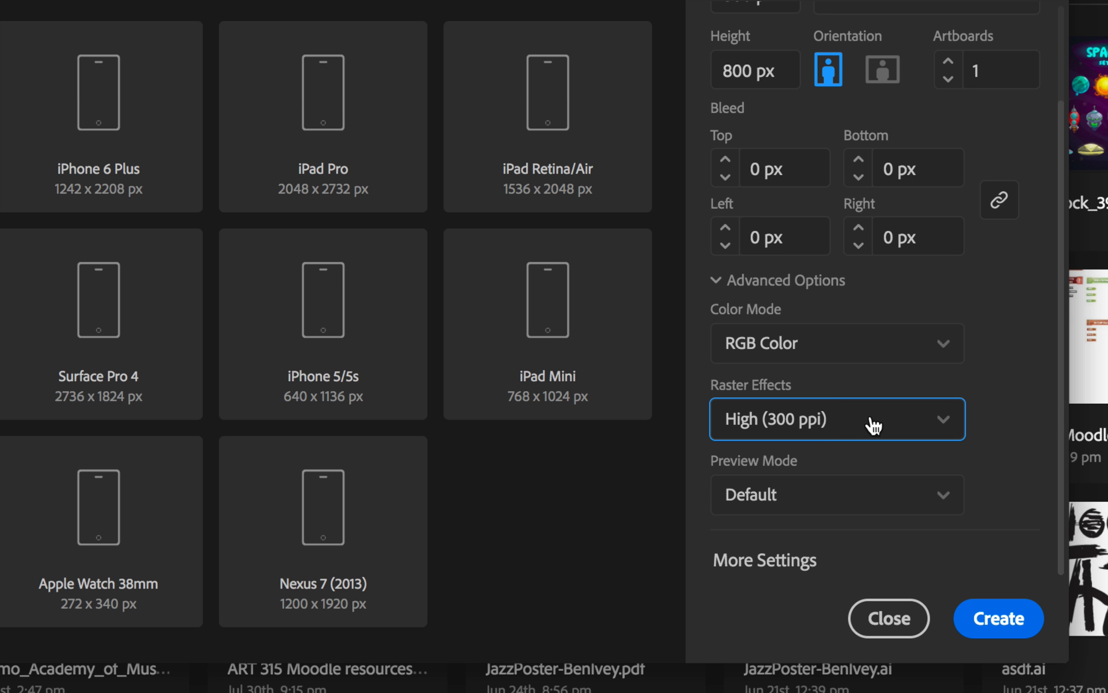
Name the document "Custom Buttons - " followed by the author's full name, and create it
scroll(992, 74, up, 2)
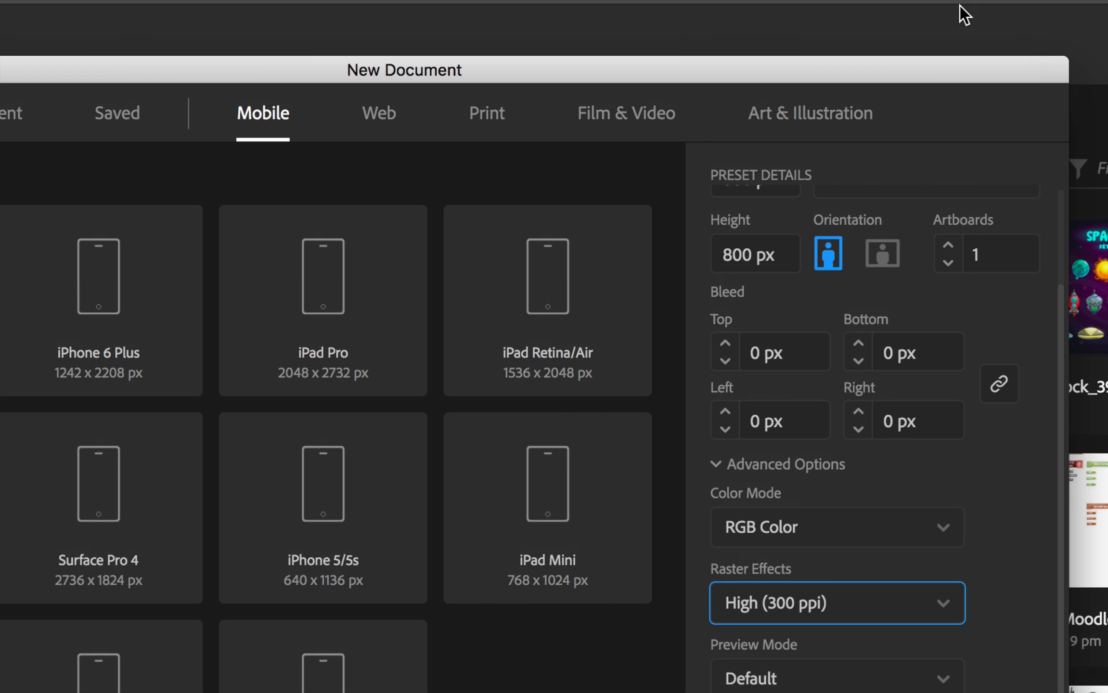
scroll(929, 207, up, 3)
triple_click(814, 217)
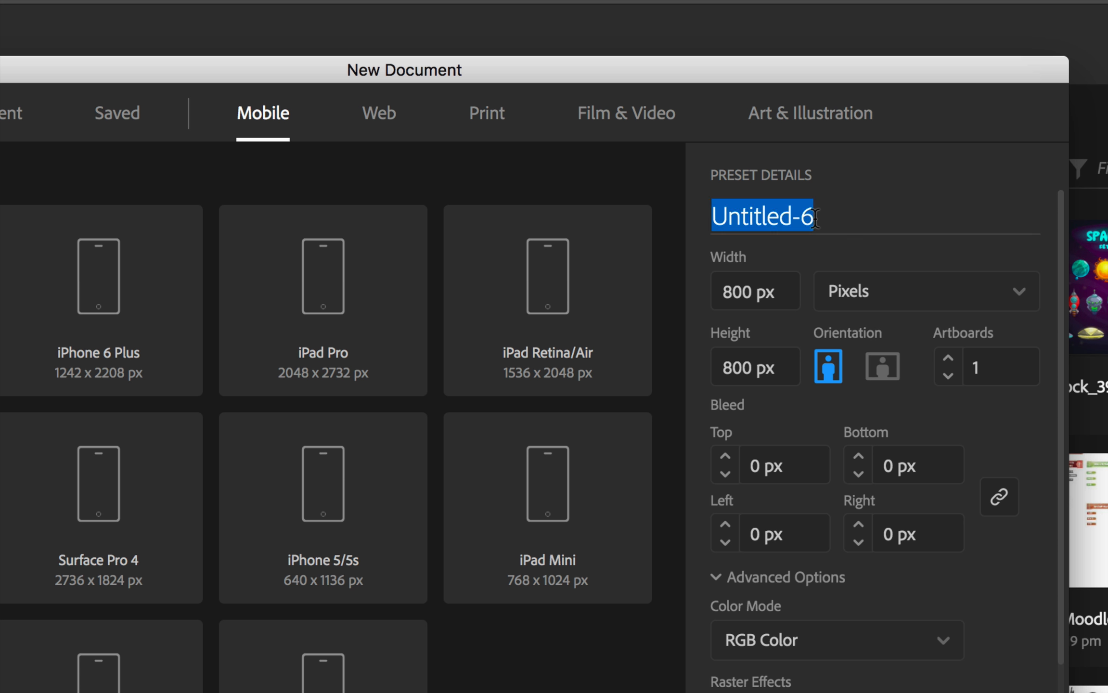
text(Cust)
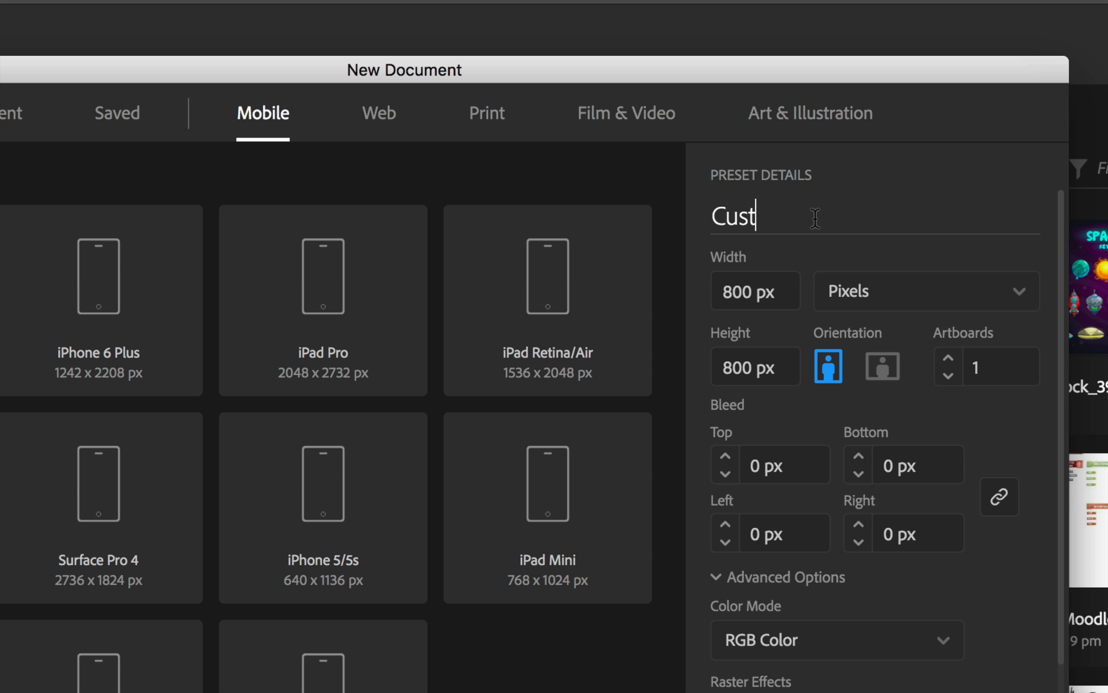
text(om Buttons -)
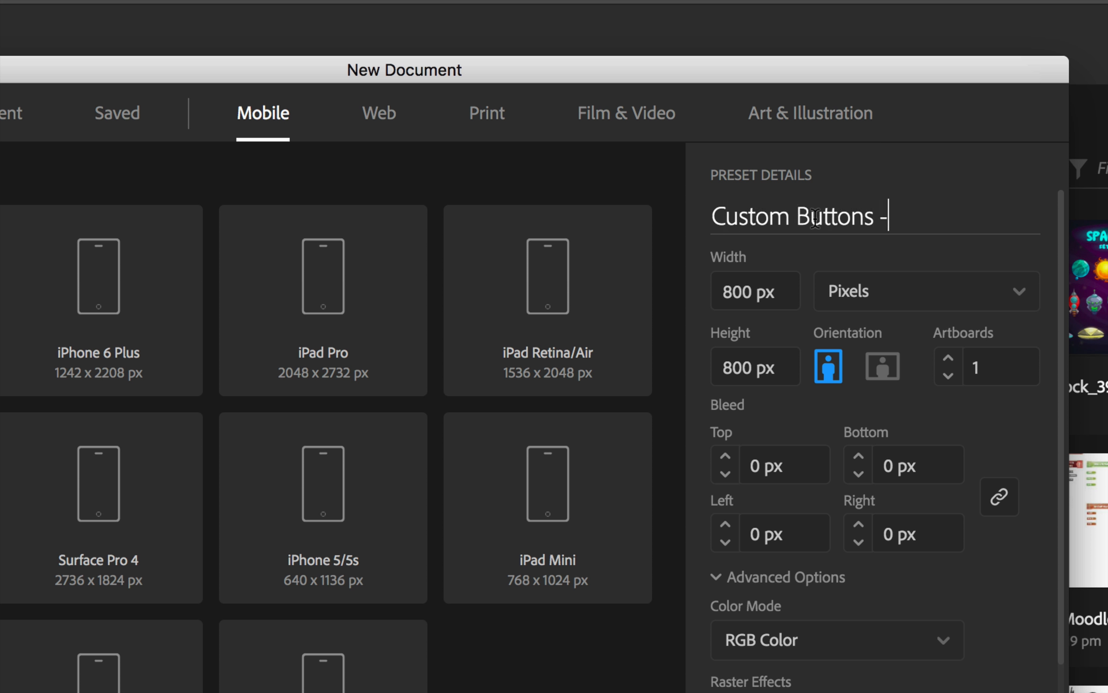
text( Ben Ivy)
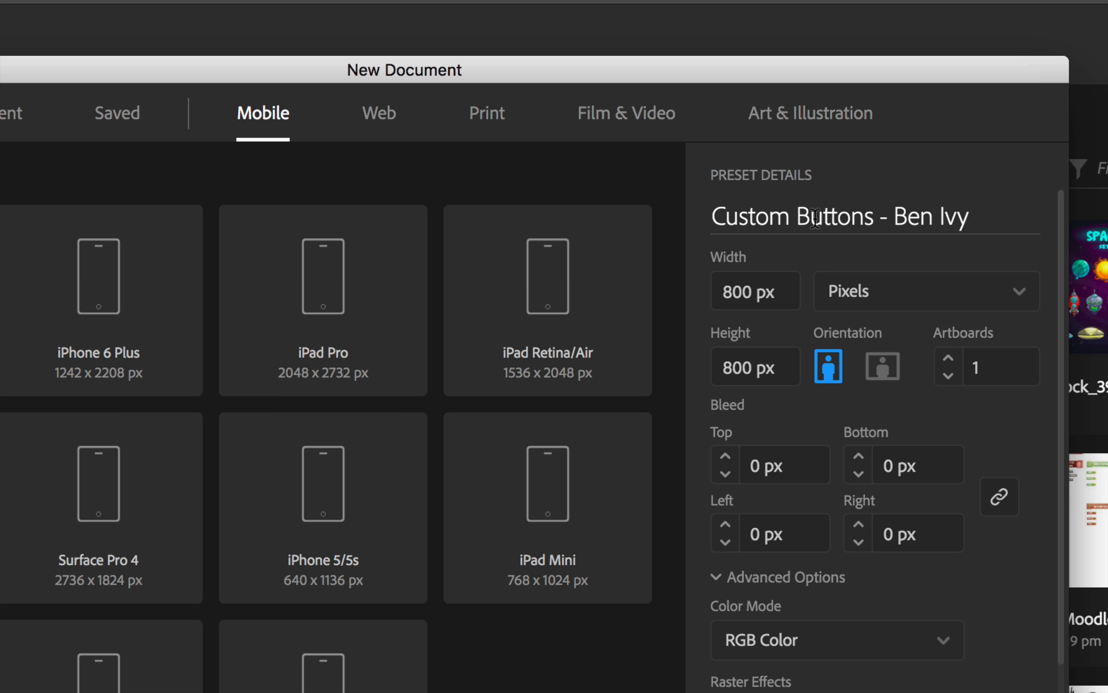
key(BackSpace)
text(ey)
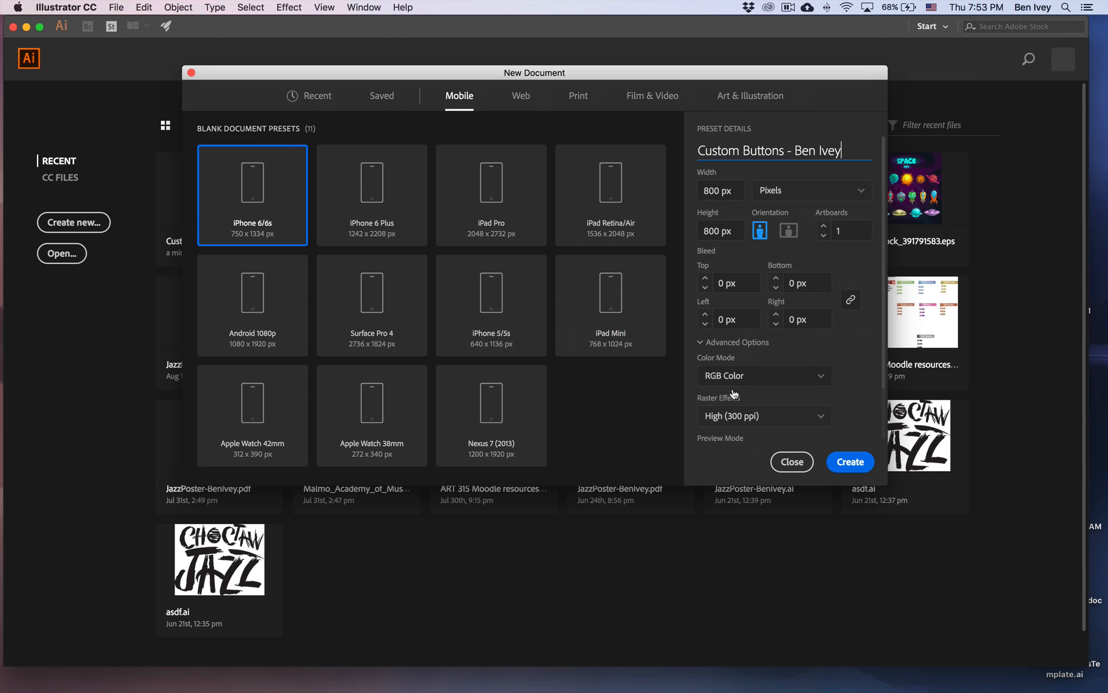
click(851, 462)
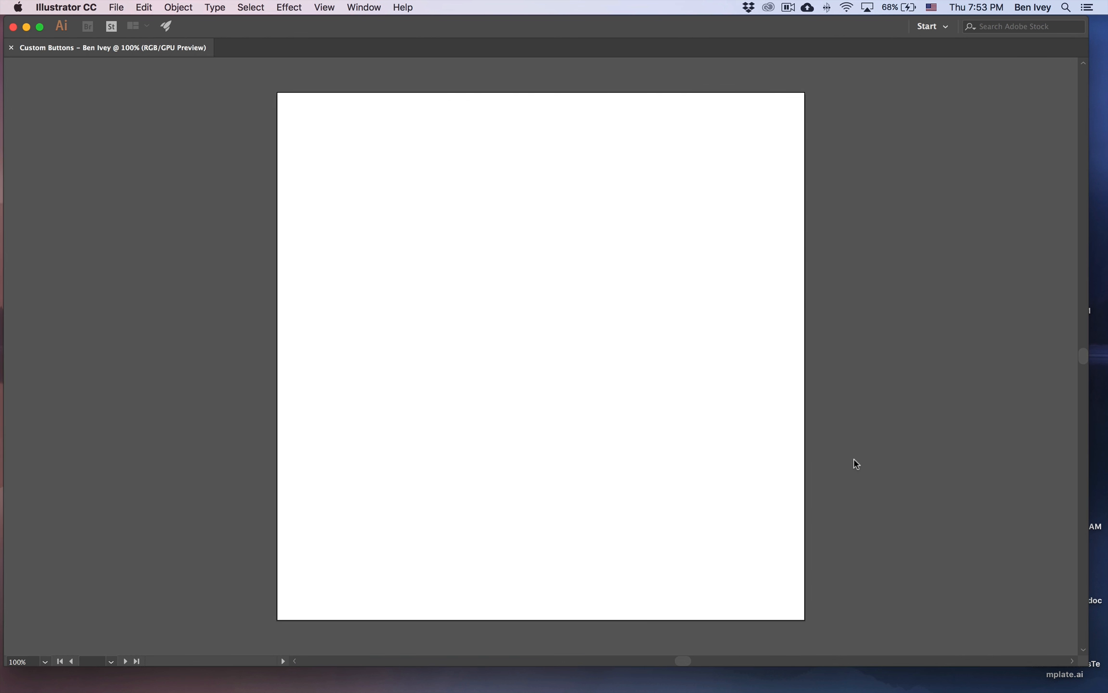
Move the floating Appearance, Swatches, Transparency and Gradient panel group closer to the artboard
scroll(703, 399, right, 3)
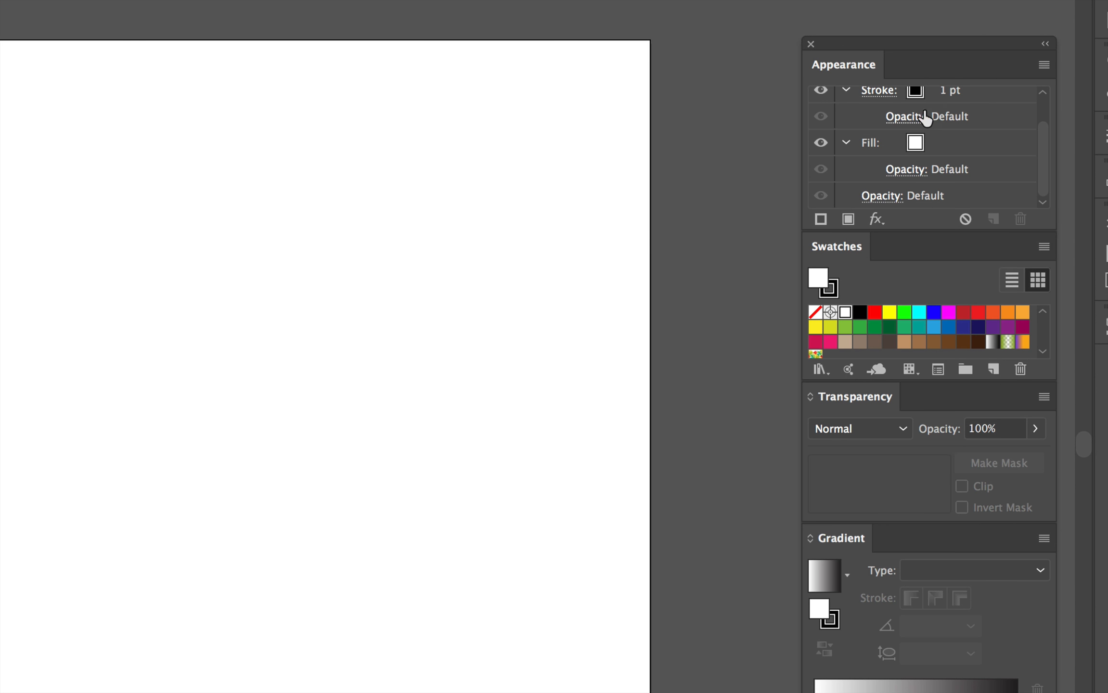
drag(895, 40, 857, 30)
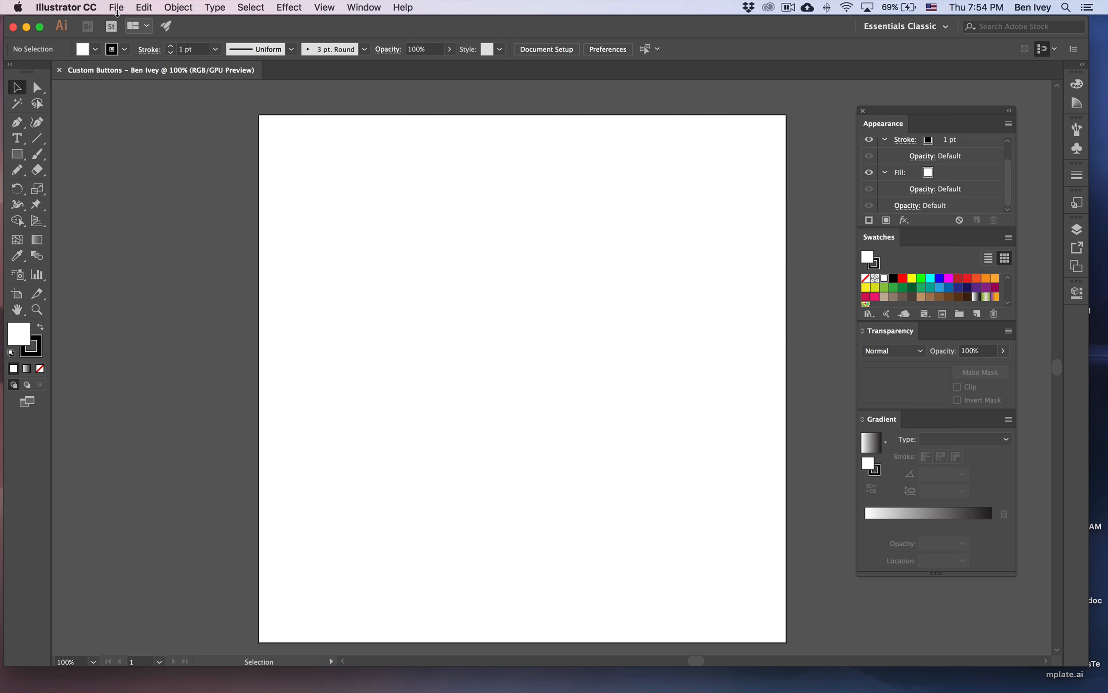
Place CustomButtonsTemplate.jpg in the document with the Template option enabled
click(115, 8)
click(162, 203)
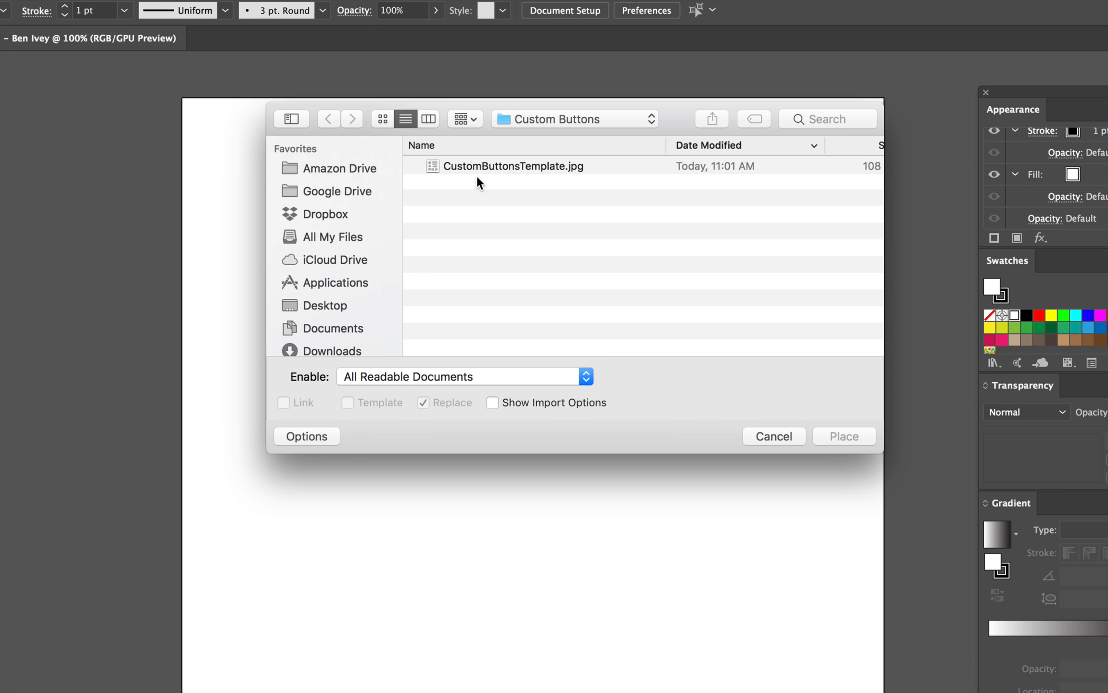
click(480, 171)
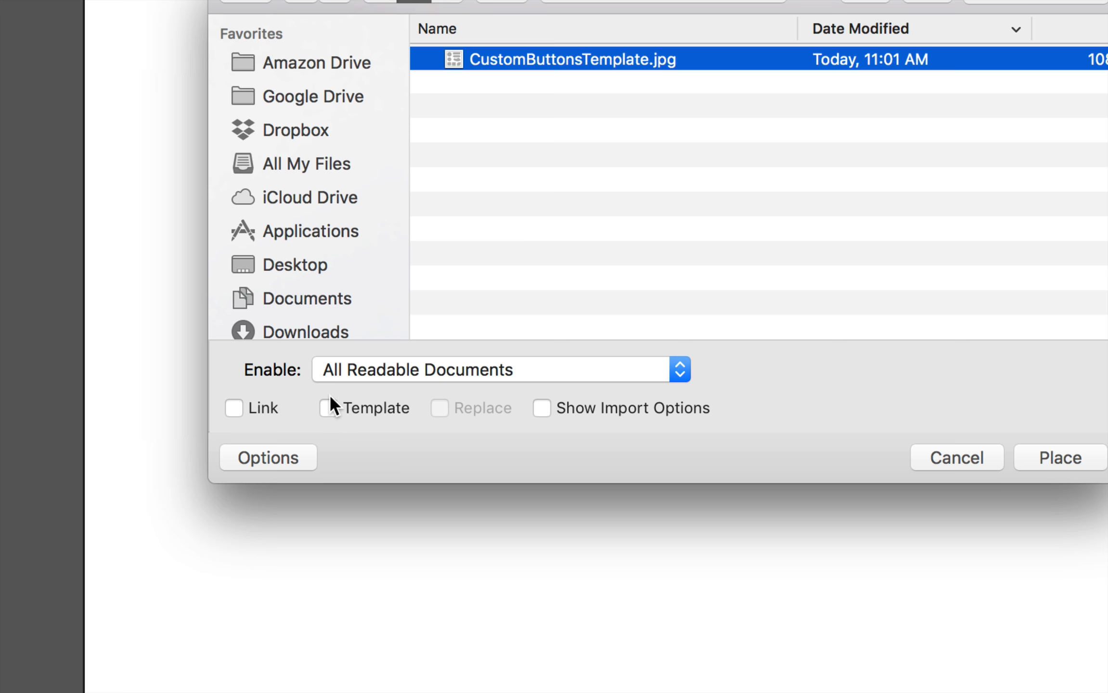
click(330, 409)
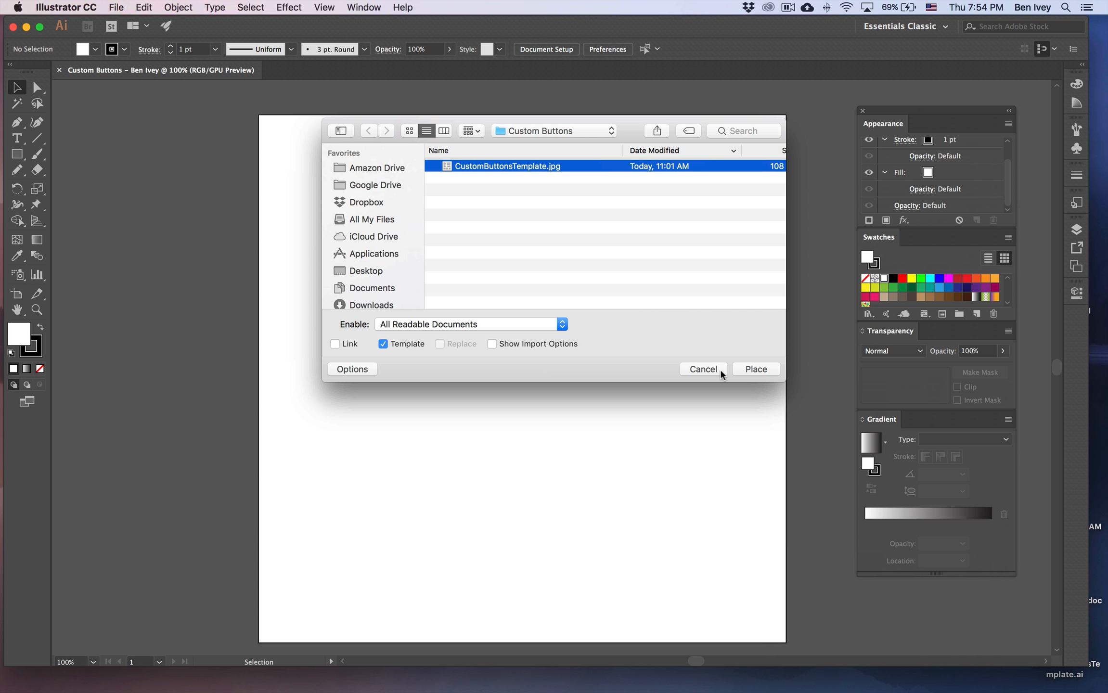
click(755, 369)
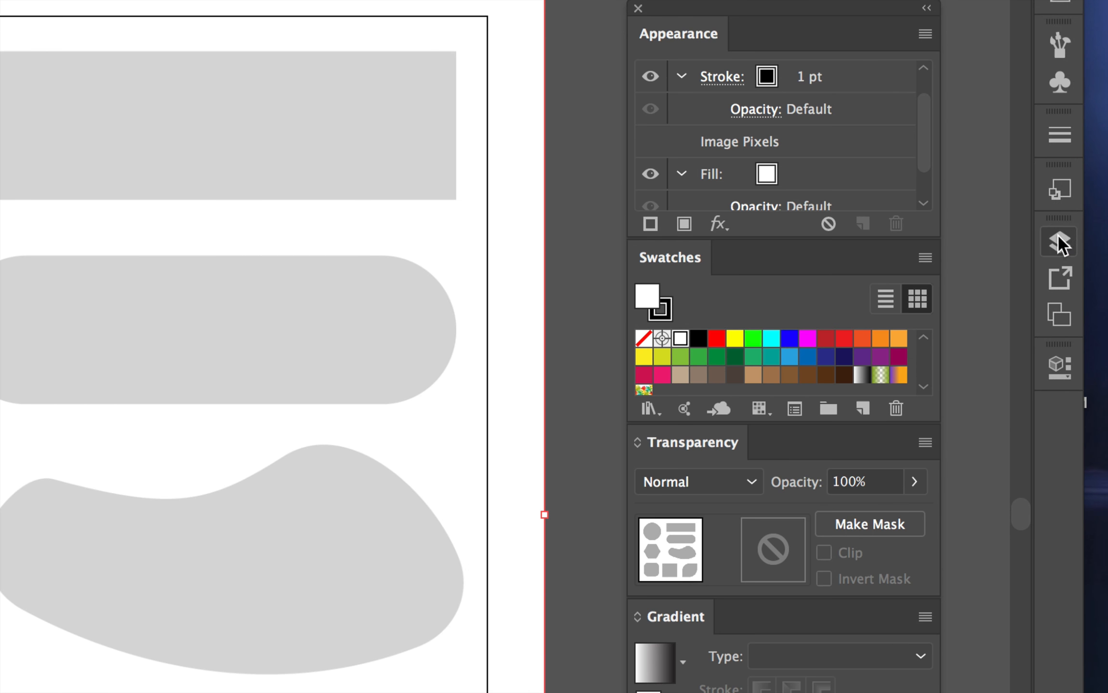
Unlock the template layer and move the placed image so that it lines up with the artboard
click(1059, 241)
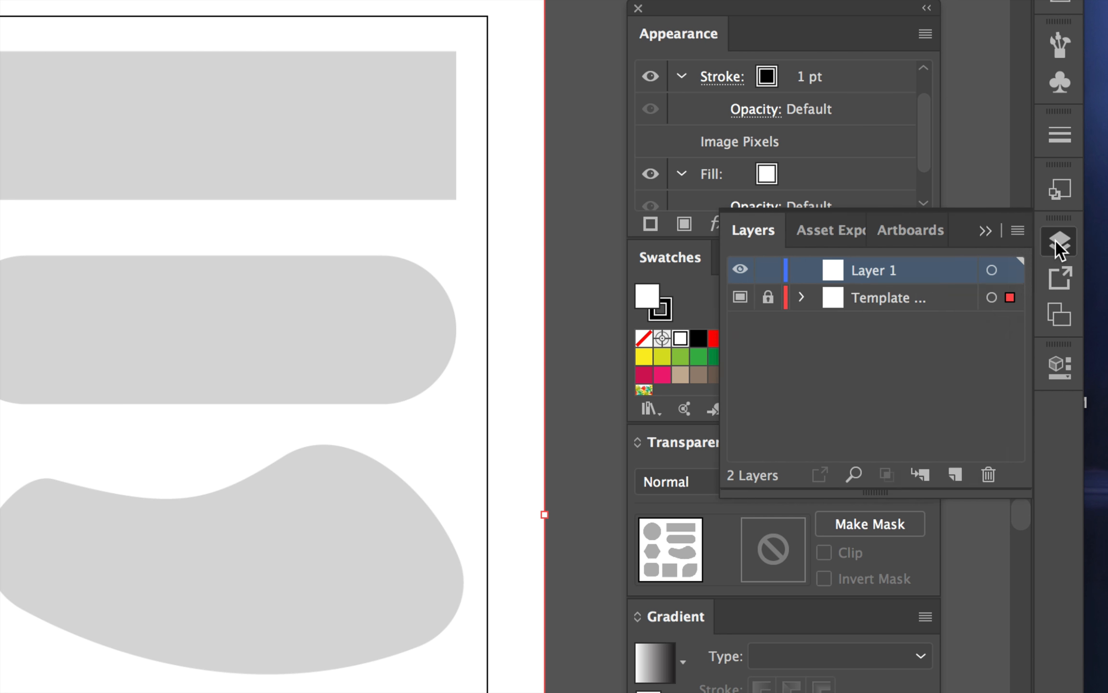
click(765, 297)
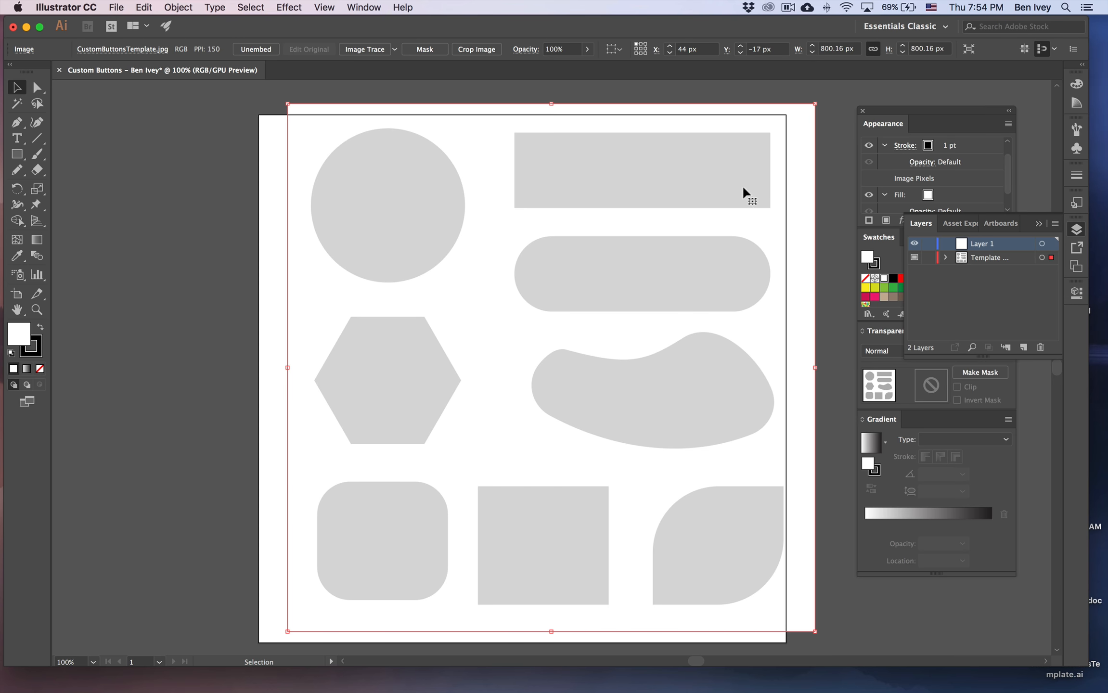
drag(658, 216, 623, 235)
drag(717, 201, 715, 201)
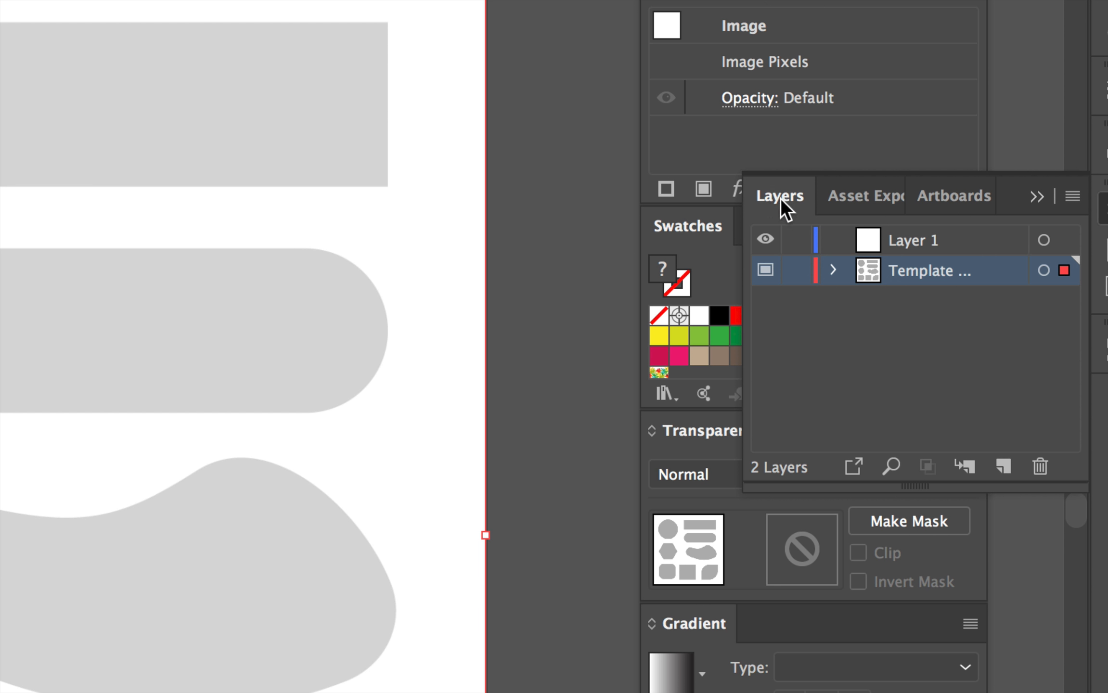
Lock the template layer again and make Layer 1 the active layer for drawing
click(799, 270)
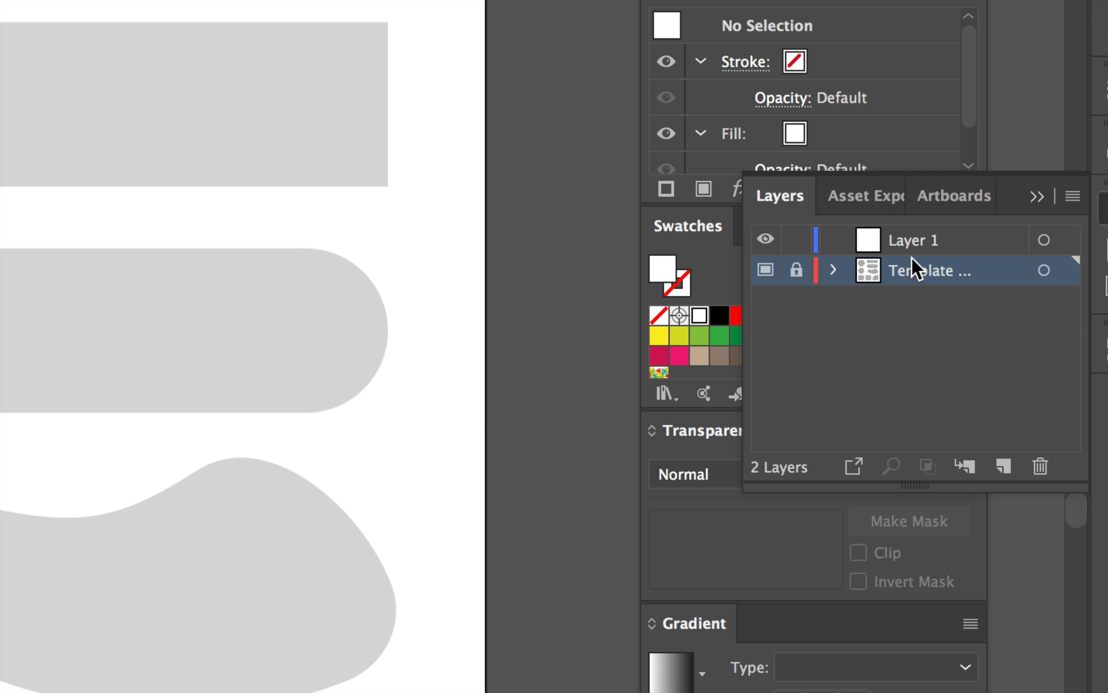
click(914, 238)
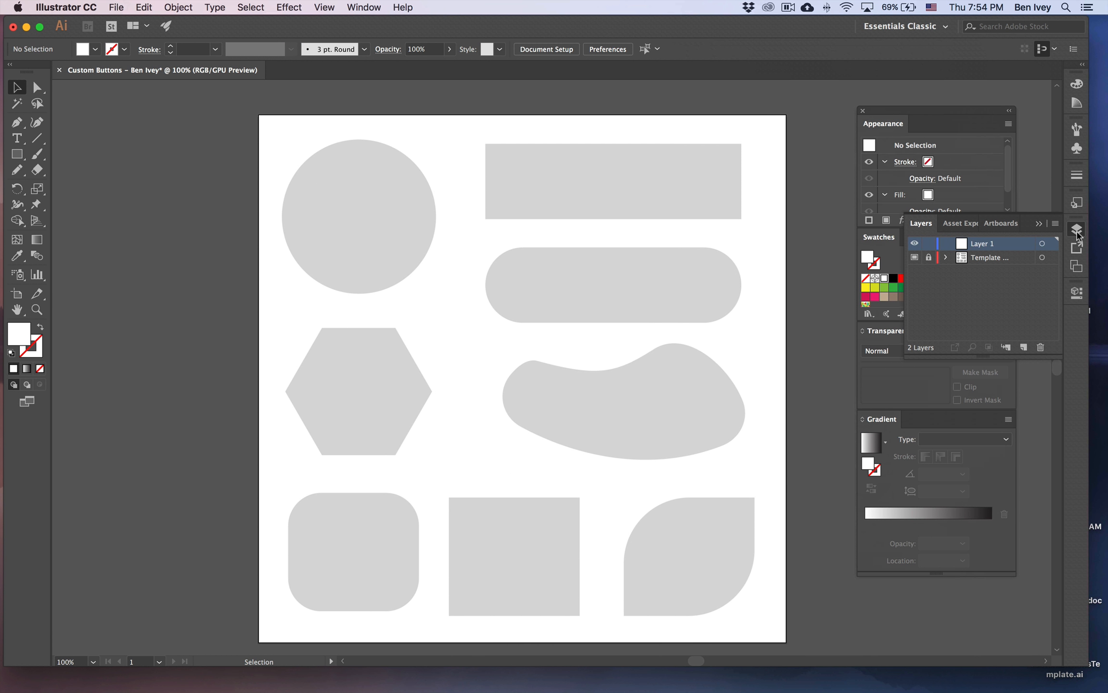
click(1077, 232)
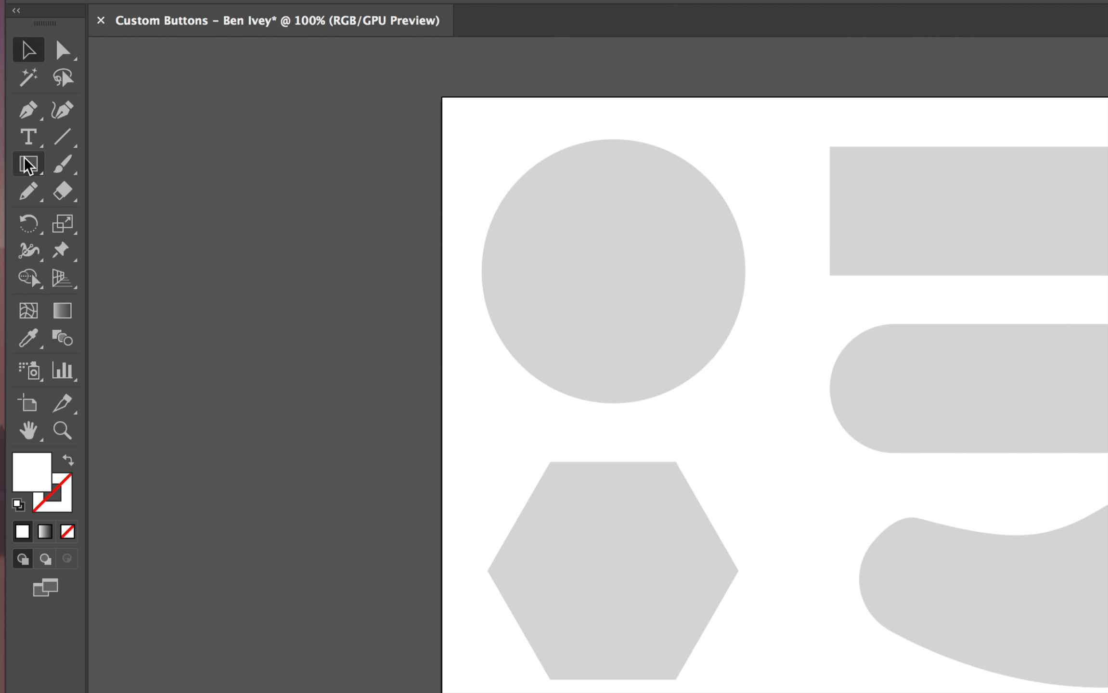
Draw a circle about 233 px across over the template's circle with the Ellipse tool, fill it black and deselect it
click(18, 154)
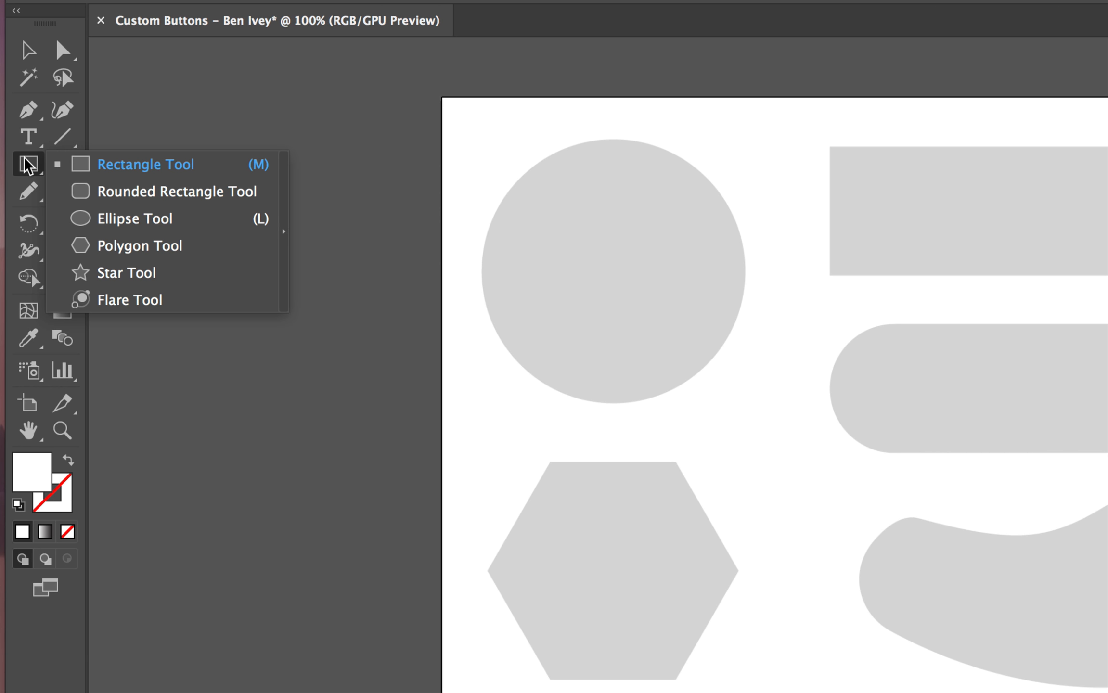
click(135, 219)
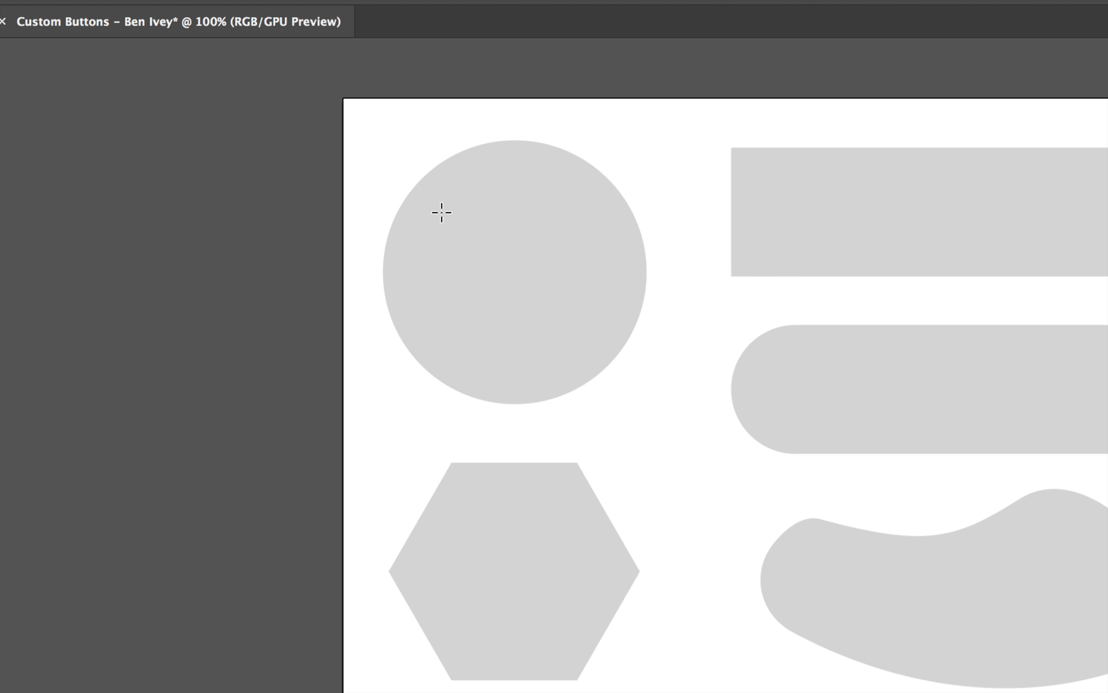
drag(401, 163, 601, 405)
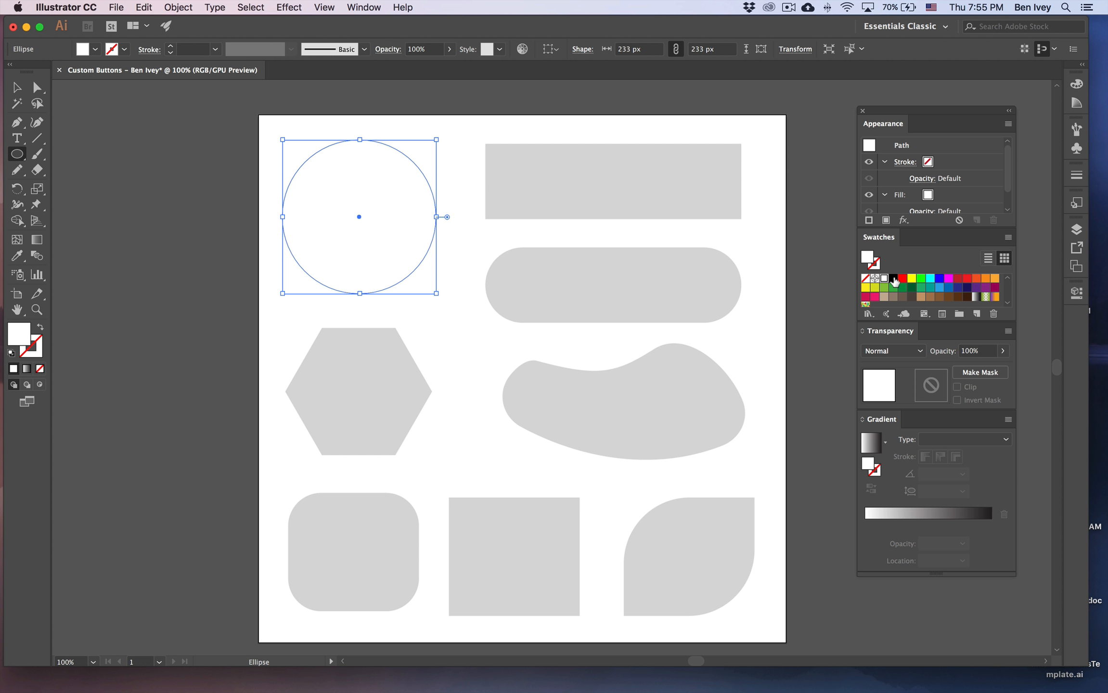
click(893, 278)
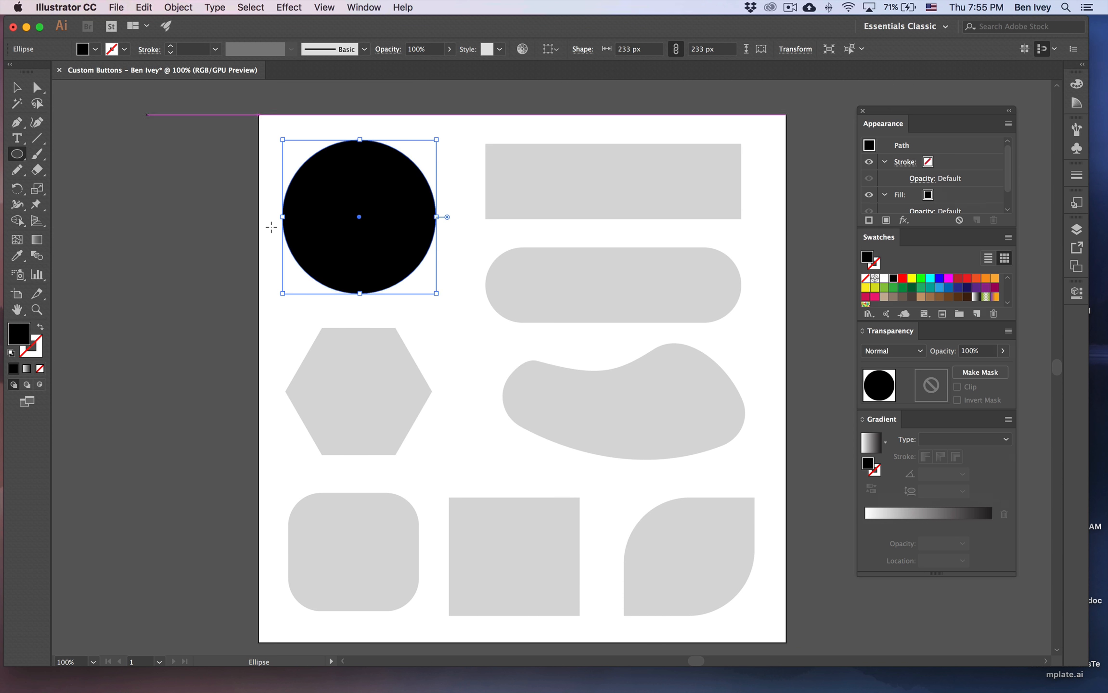
key(super+shift+a)
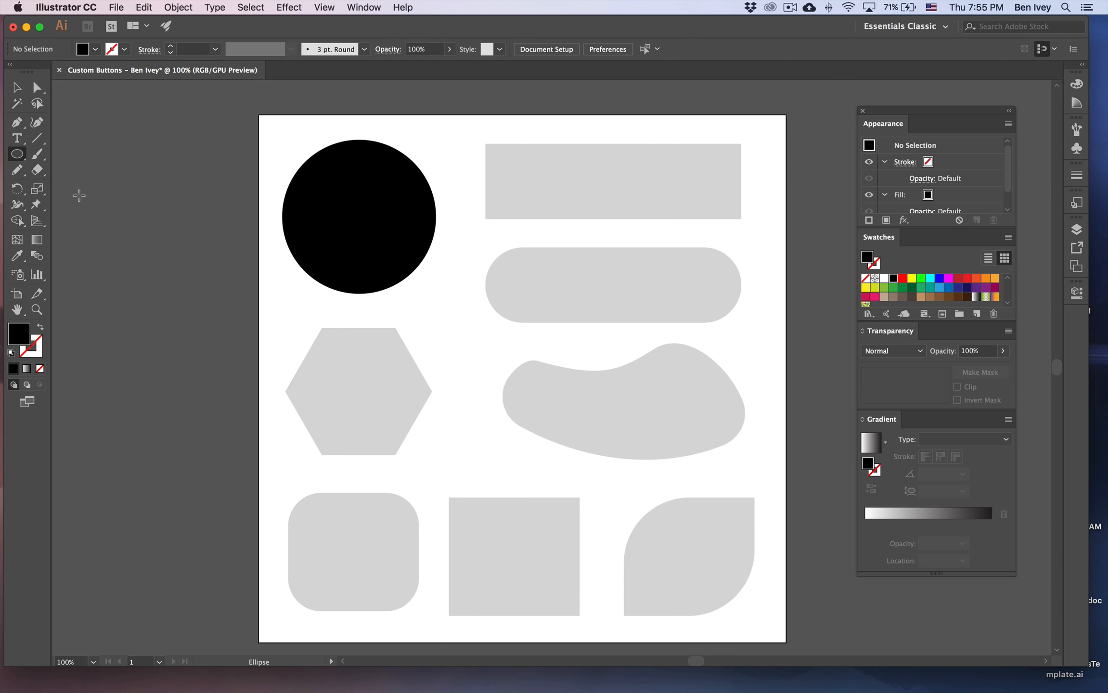
Draw a hexagon about 224 x 194 px over the template's hexagon with the Polygon tool
drag(17, 158, 73, 200)
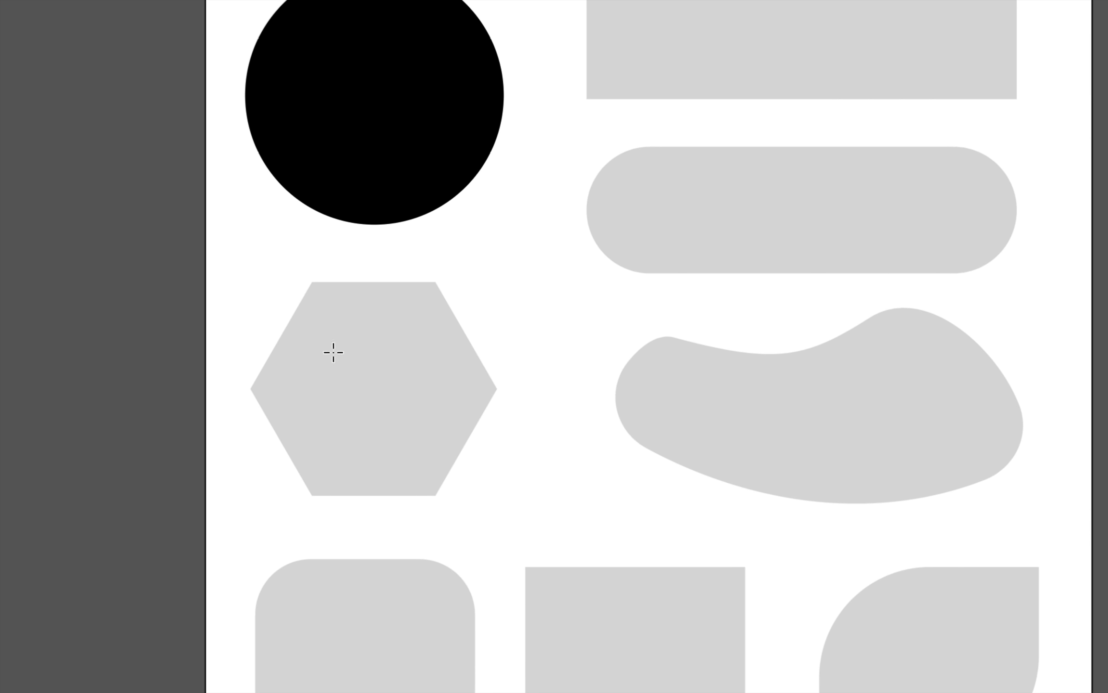
drag(315, 344, 424, 480)
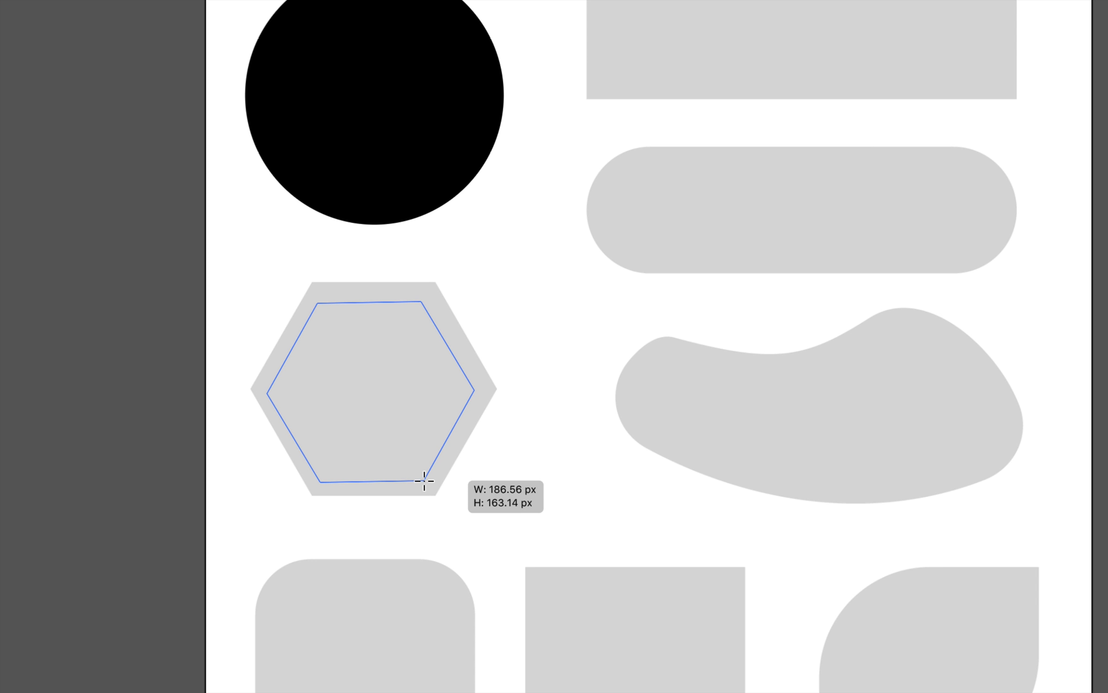
key(Up)
key(Up)
key(Up)
drag(424, 481, 436, 496)
key(Down)
key(Down)
key(Down)
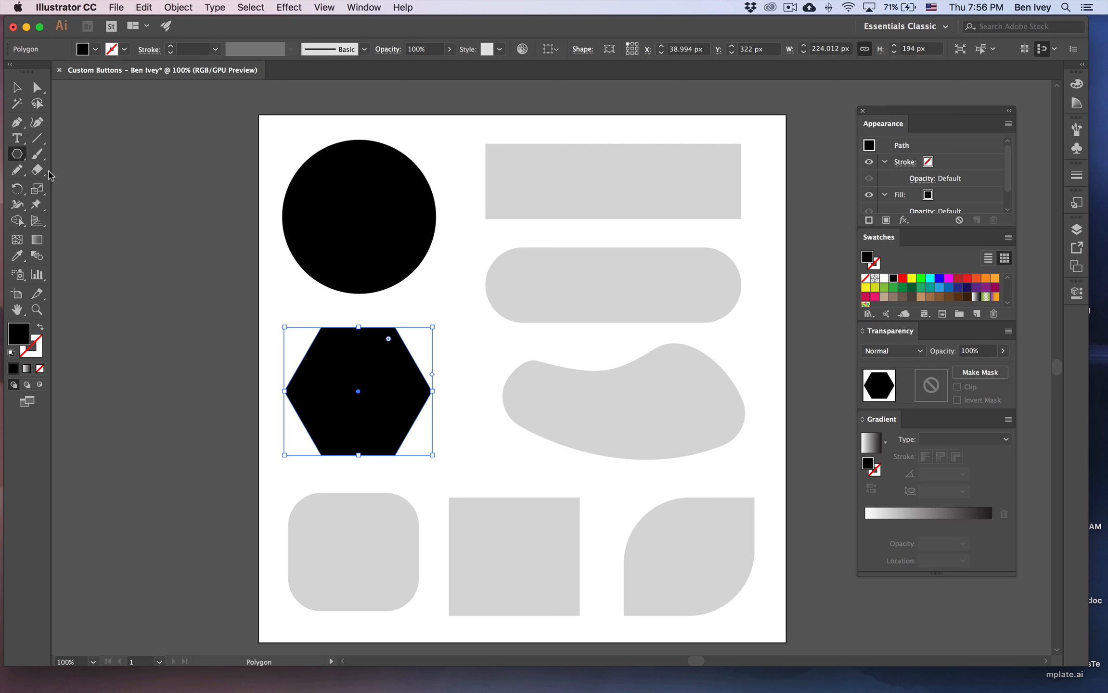
Draw a rounded rectangle about 197 x 179 px with 48 px corners over the template's rounded shape below the hexagon
drag(17, 158, 72, 171)
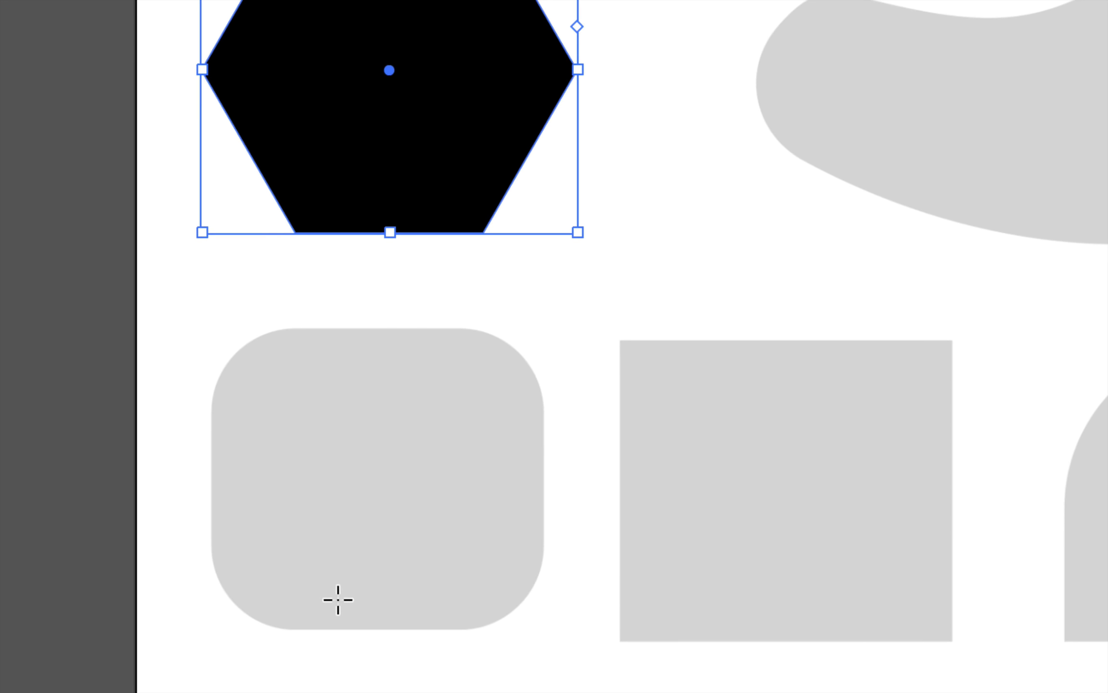
drag(235, 357, 544, 629)
key(Down)
key(Down)
key(Down)
key(Up)
key(Up)
key(Up)
key(Up)
key(Up)
key(Up)
key(Up)
key(Up)
key(Up)
key(Up)
key(Up)
key(Up)
key(Up)
key(Up)
key(Up)
key(Up)
key(Up)
key(Up)
key(Up)
key(Up)
key(Up)
key(Up)
key(Up)
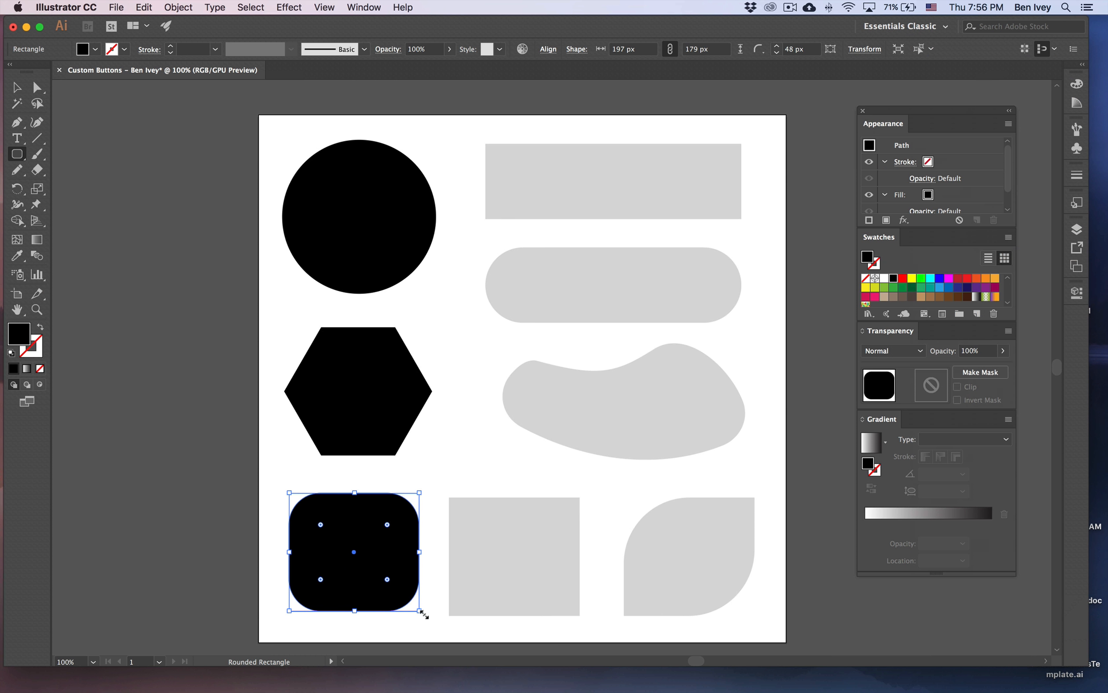
Draw rectangles over the template's plain square-like shape and the leaf shape beside it, the latter about 197 x 179 px
click(17, 153)
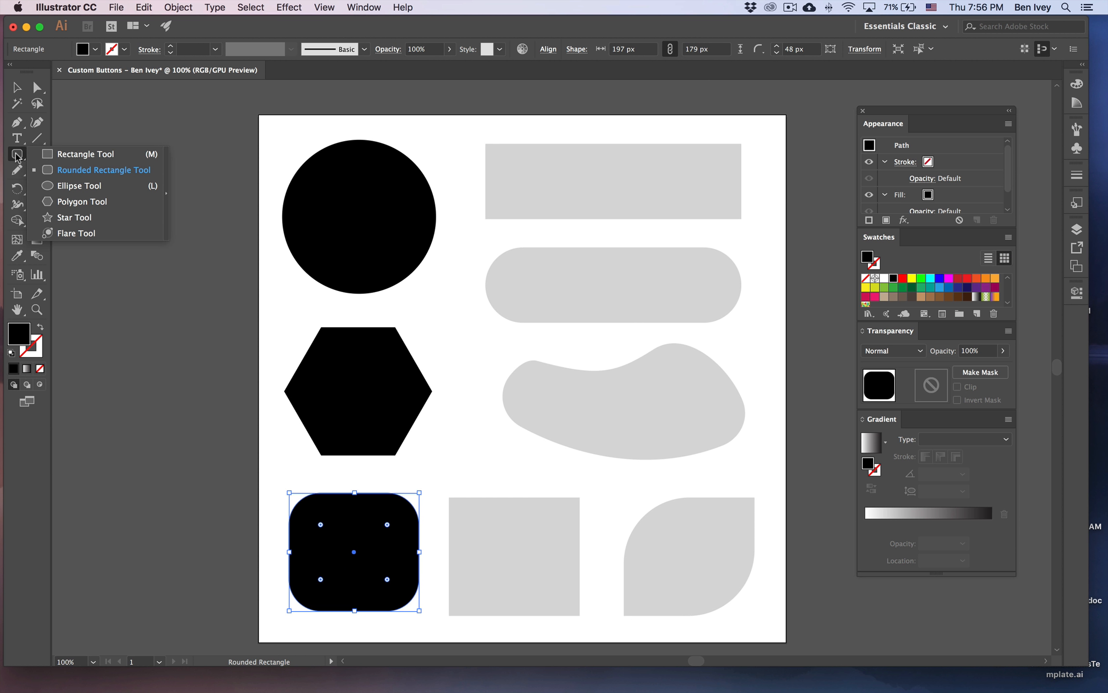
click(61, 154)
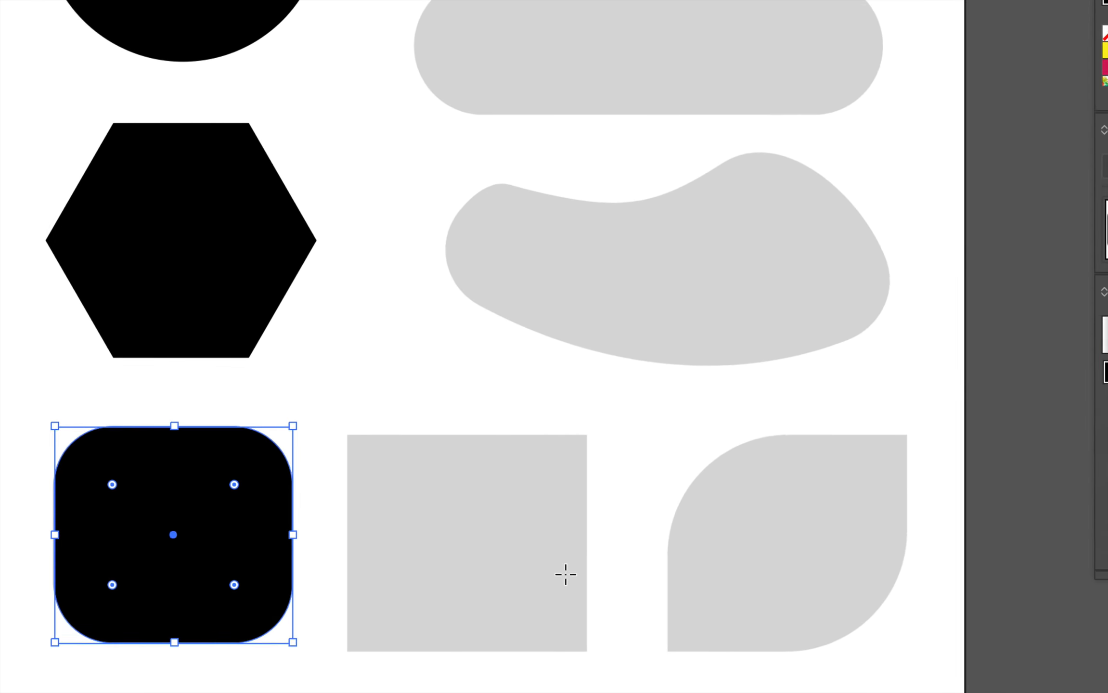
drag(337, 428, 594, 658)
scroll(658, 585, right, 10)
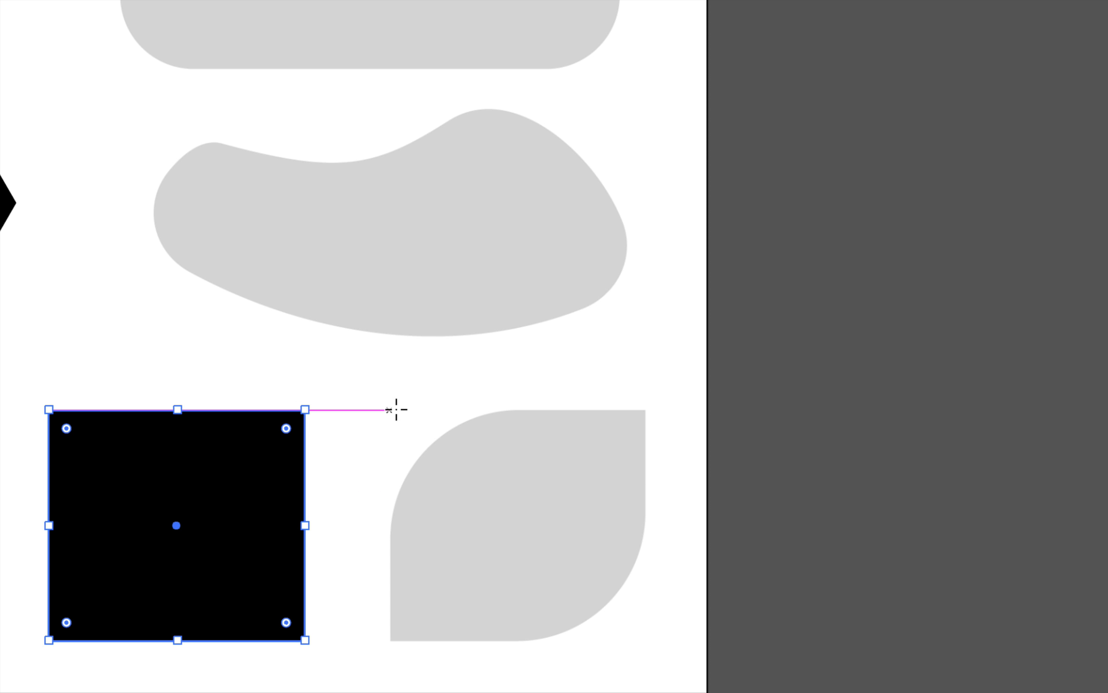
mouse_move(405, 410)
mouse_down()
mouse_move(640, 608)
mouse_move(629, 608)
mouse_move(644, 641)
mouse_up()
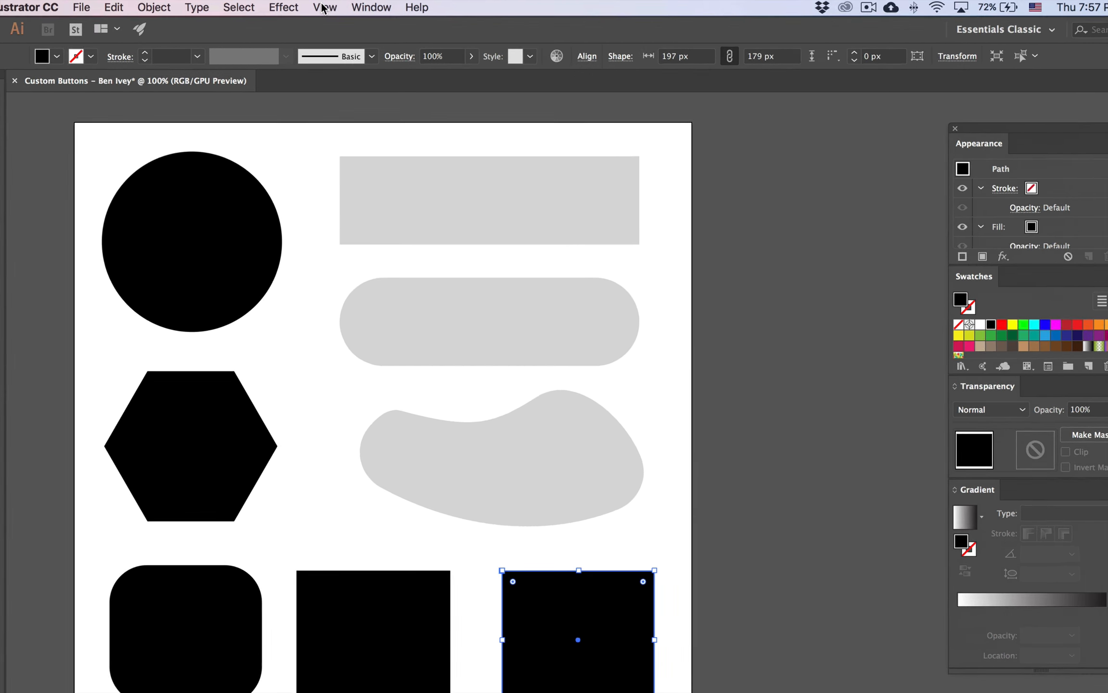
Round only the upper-left and lower-right corners of the rectangle over the leaf shape to match the template, then deselect it
click(324, 7)
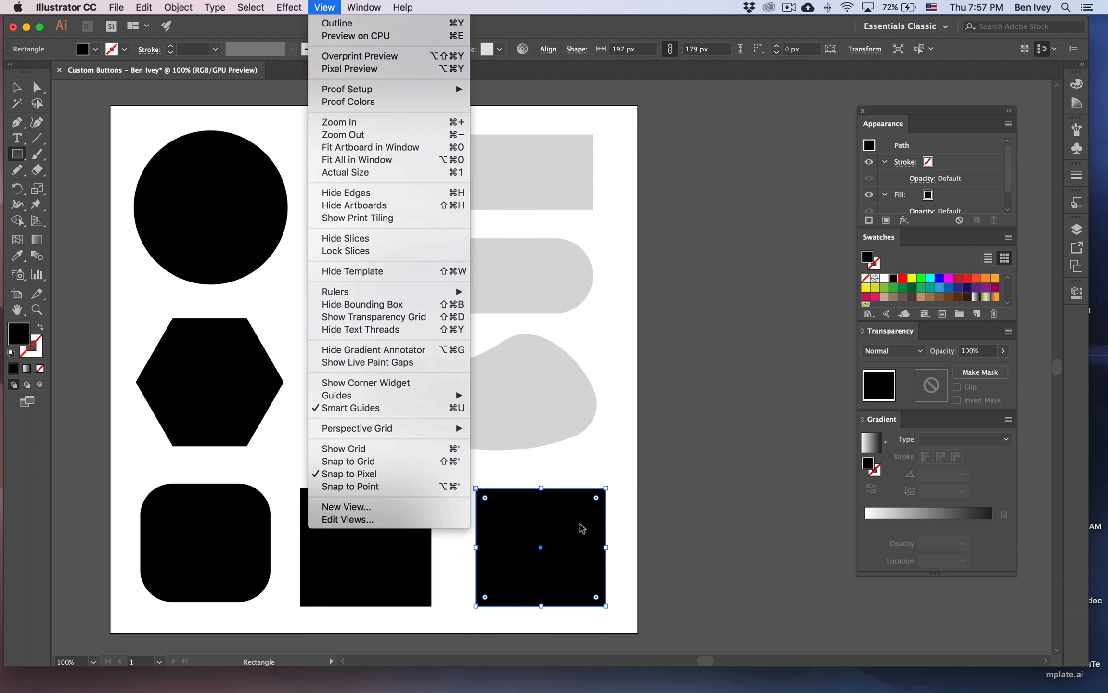
click(581, 527)
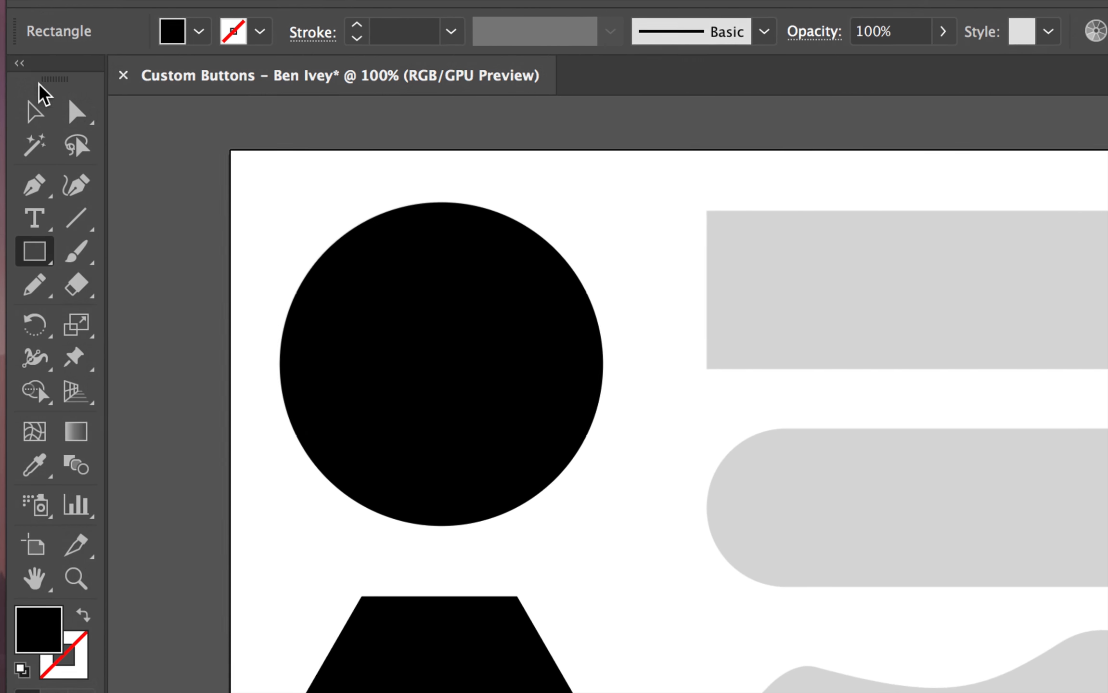
click(77, 111)
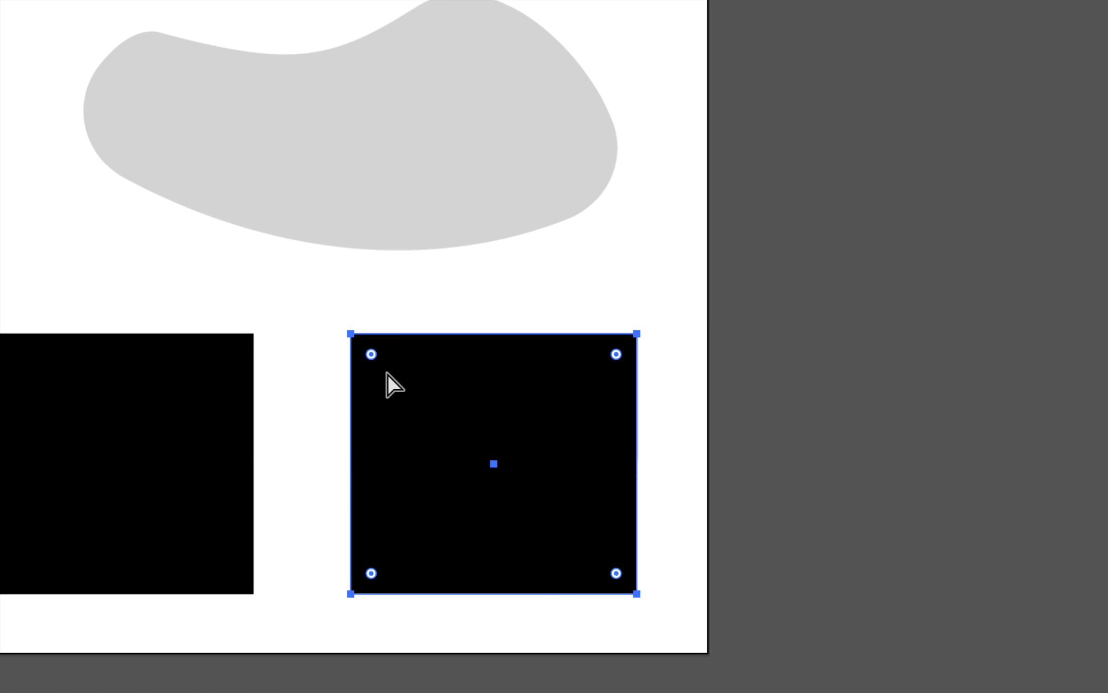
drag(387, 368, 389, 372)
drag(371, 354, 495, 483)
click(659, 613)
click(636, 594)
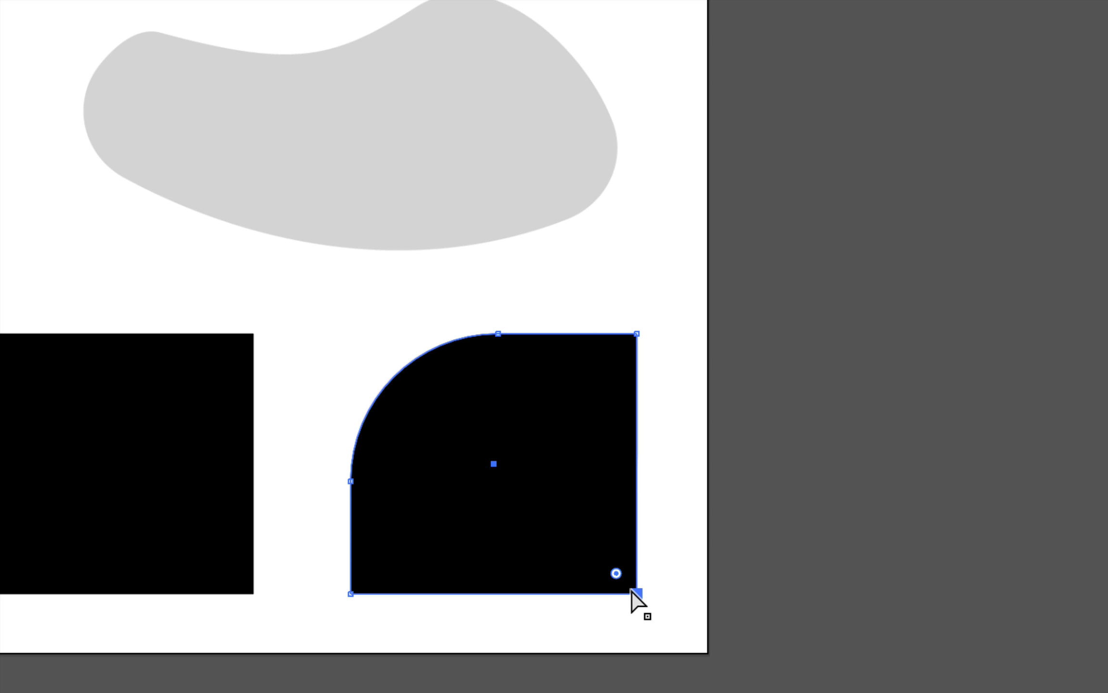
drag(619, 573, 496, 446)
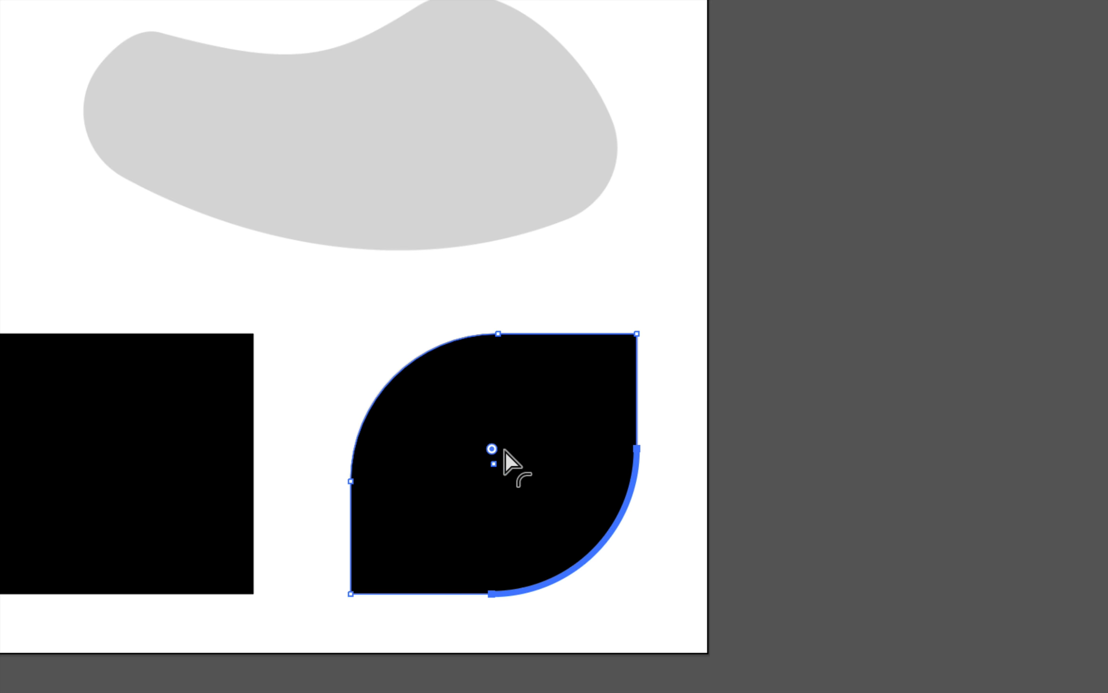
click(722, 529)
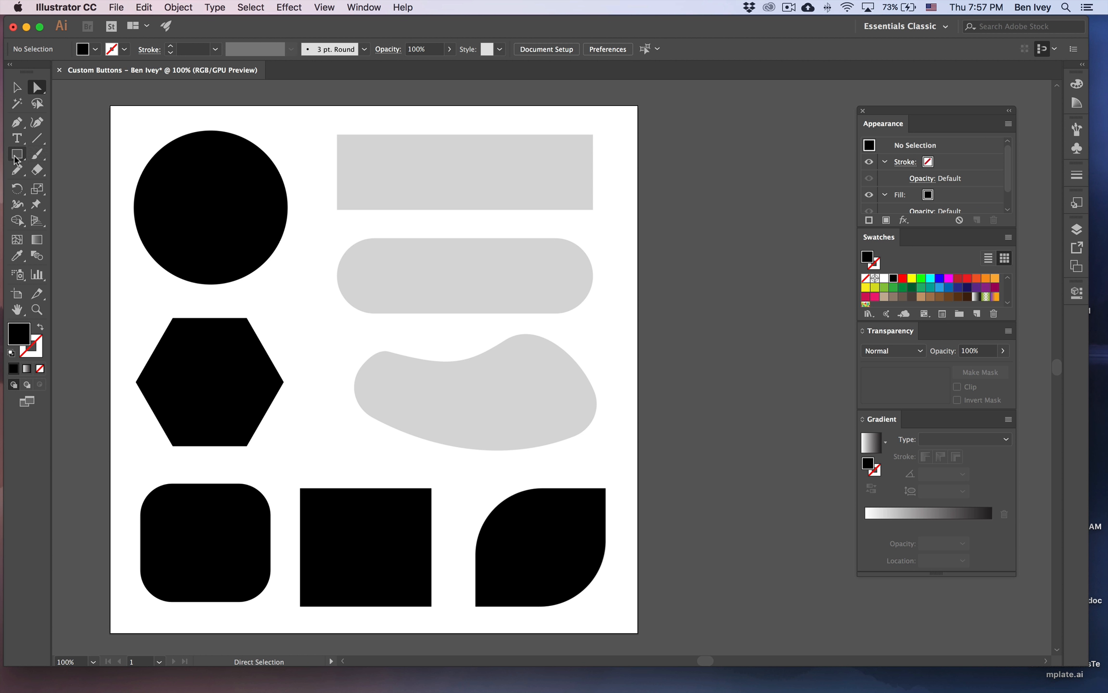
Draw a rectangle over the template's wide rectangle and a fully rounded 388 x 113 px pill over the shape below it
click(17, 156)
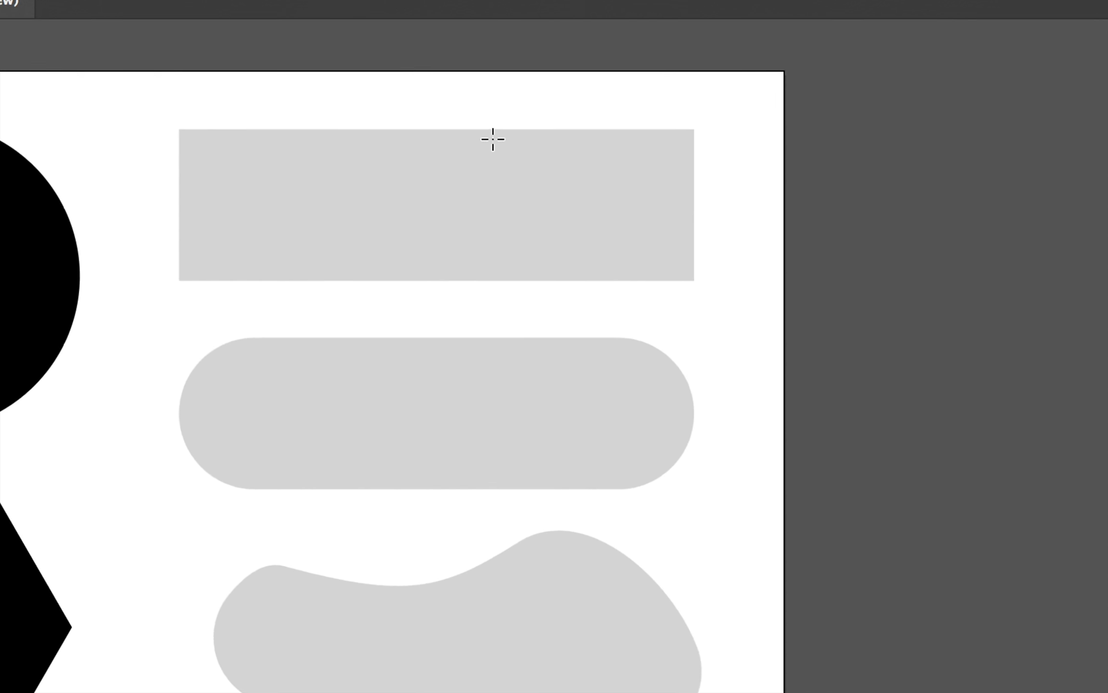
mouse_move(135, 128)
mouse_down()
mouse_move(324, 191)
mouse_move(614, 244)
mouse_move(701, 275)
mouse_move(724, 299)
mouse_up()
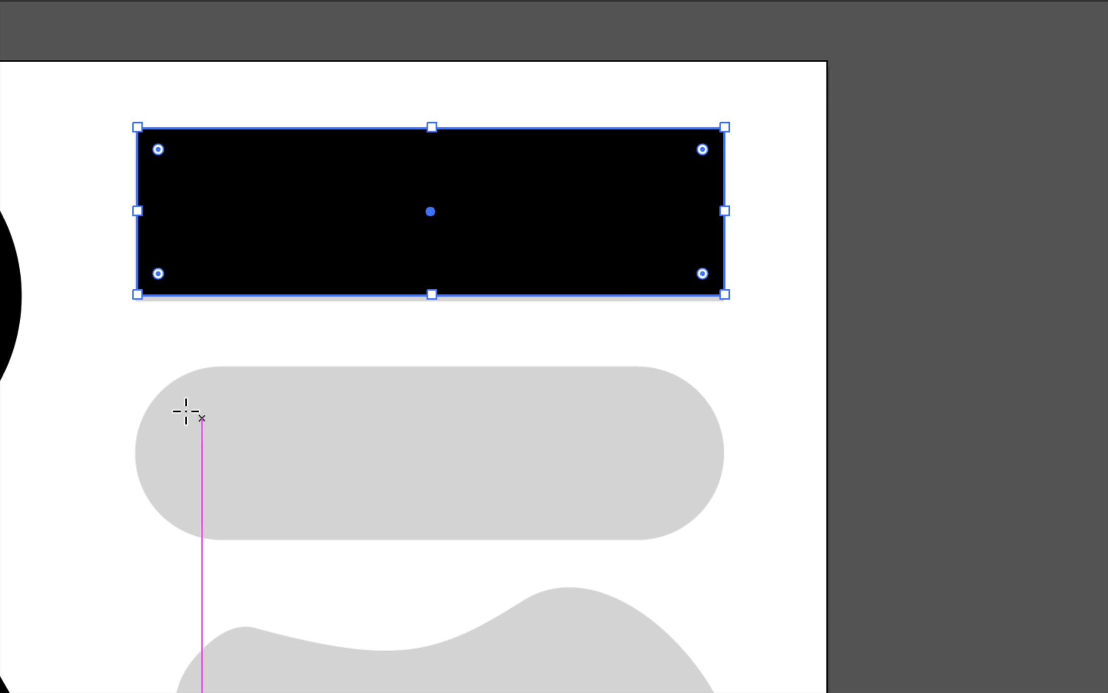
drag(134, 366, 725, 537)
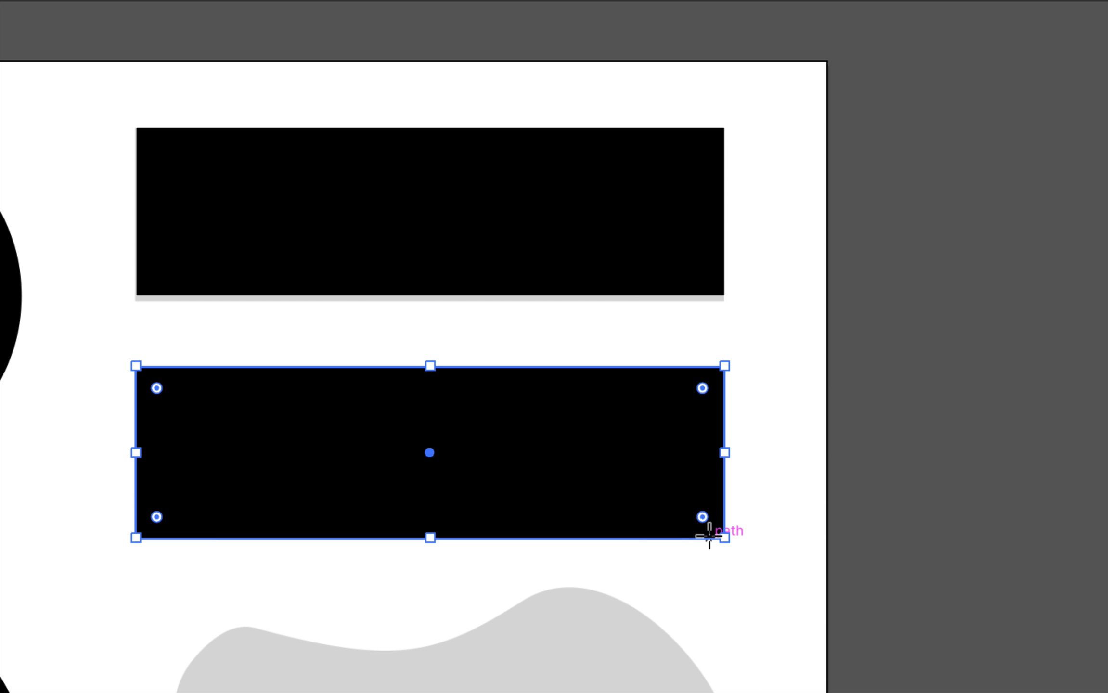
drag(157, 388, 270, 452)
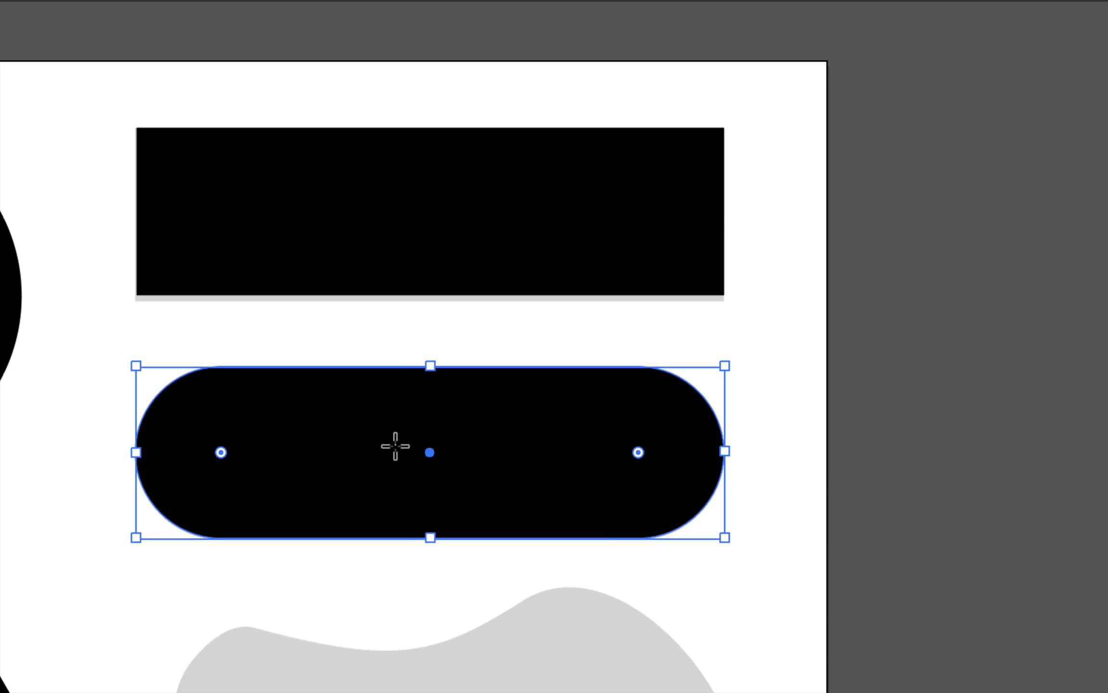
Trace the template's irregular bean shape as a closed curved path with the Pen tool and finish with the Selection tool active
scroll(403, 432, down, 10)
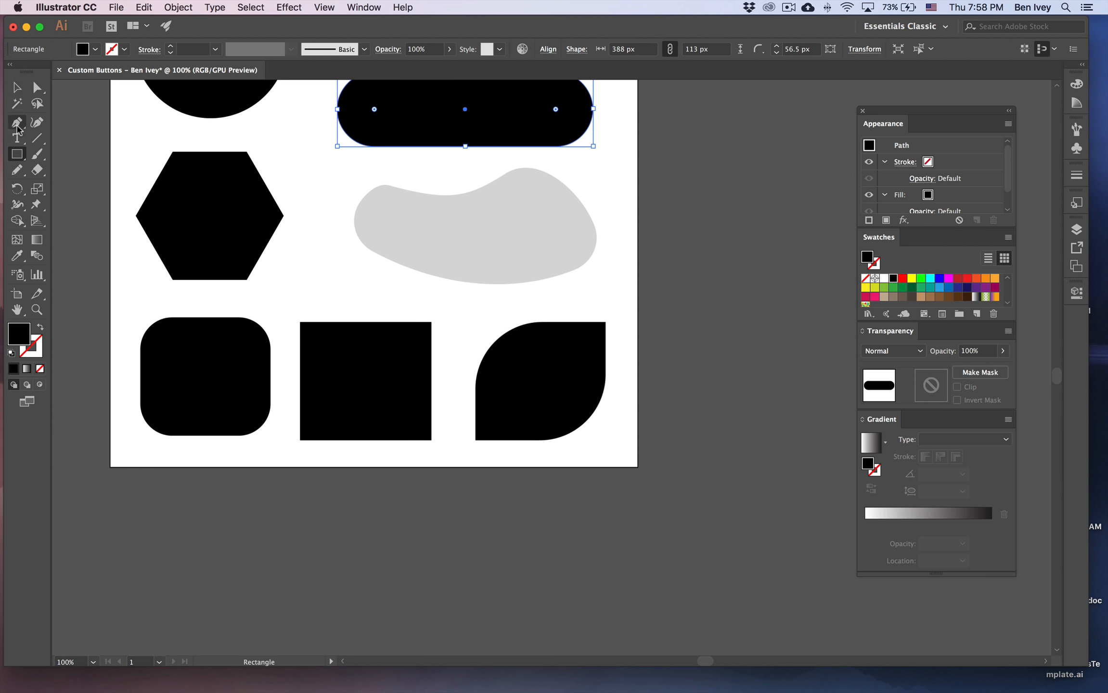
click(17, 125)
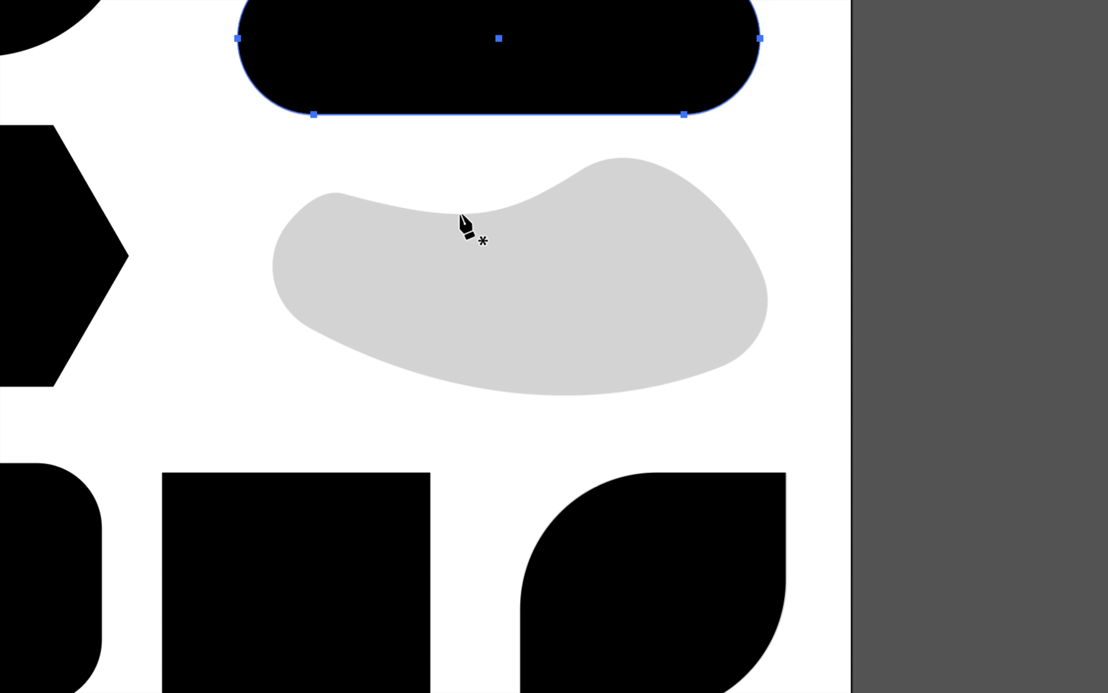
drag(459, 214, 536, 213)
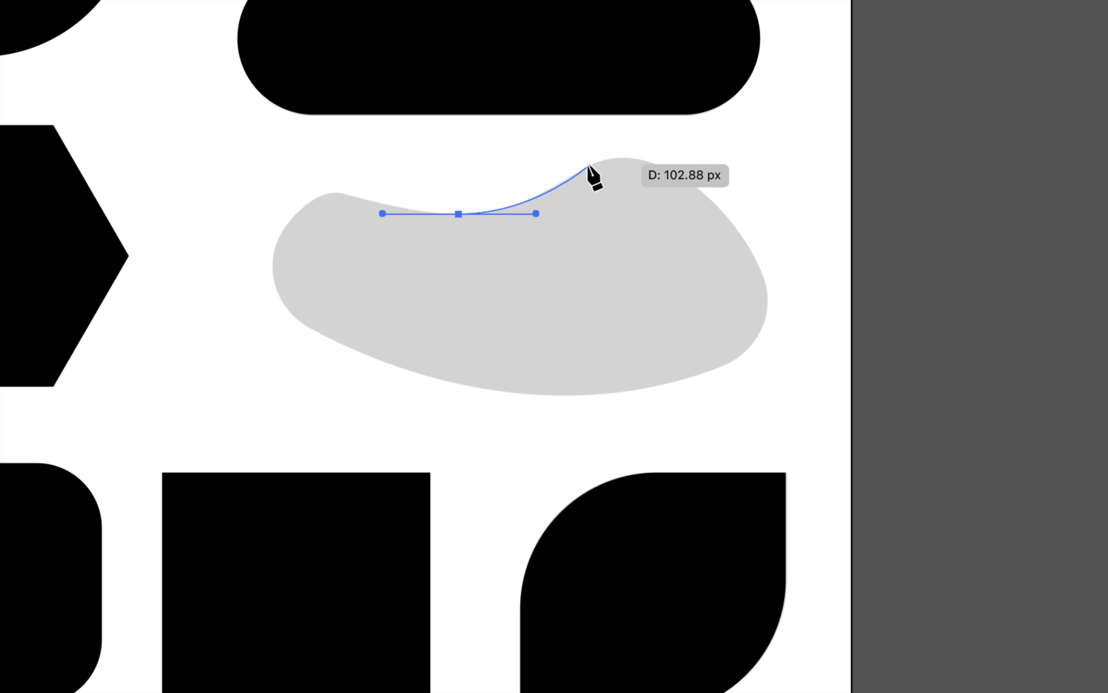
drag(579, 172, 607, 158)
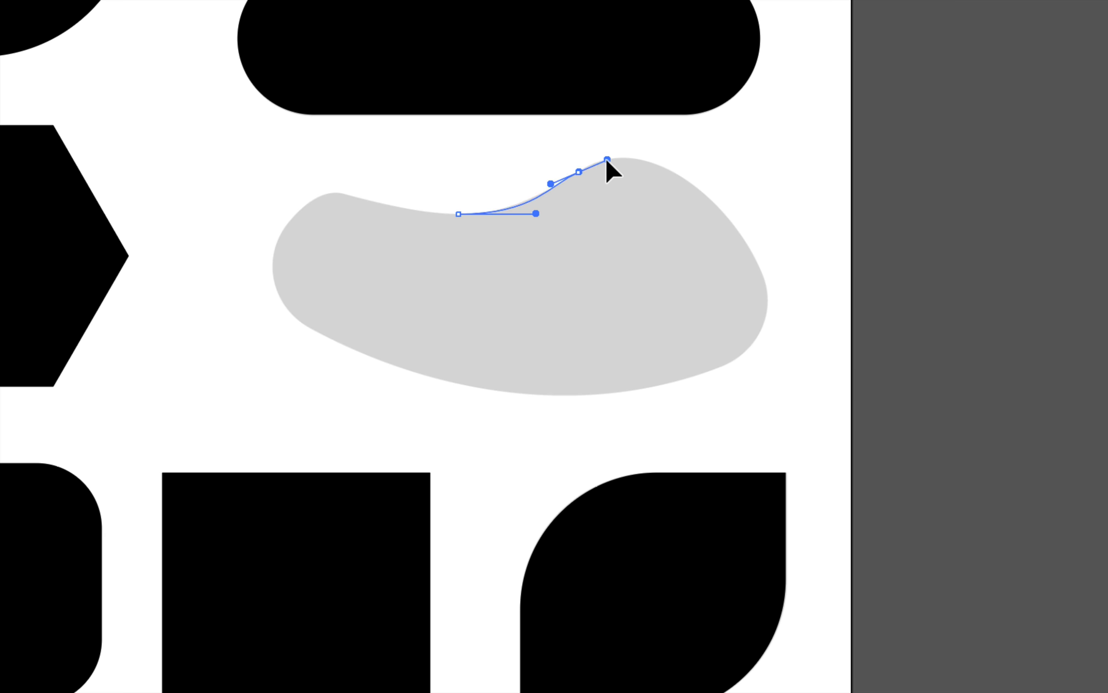
drag(704, 193, 757, 243)
drag(724, 366, 644, 405)
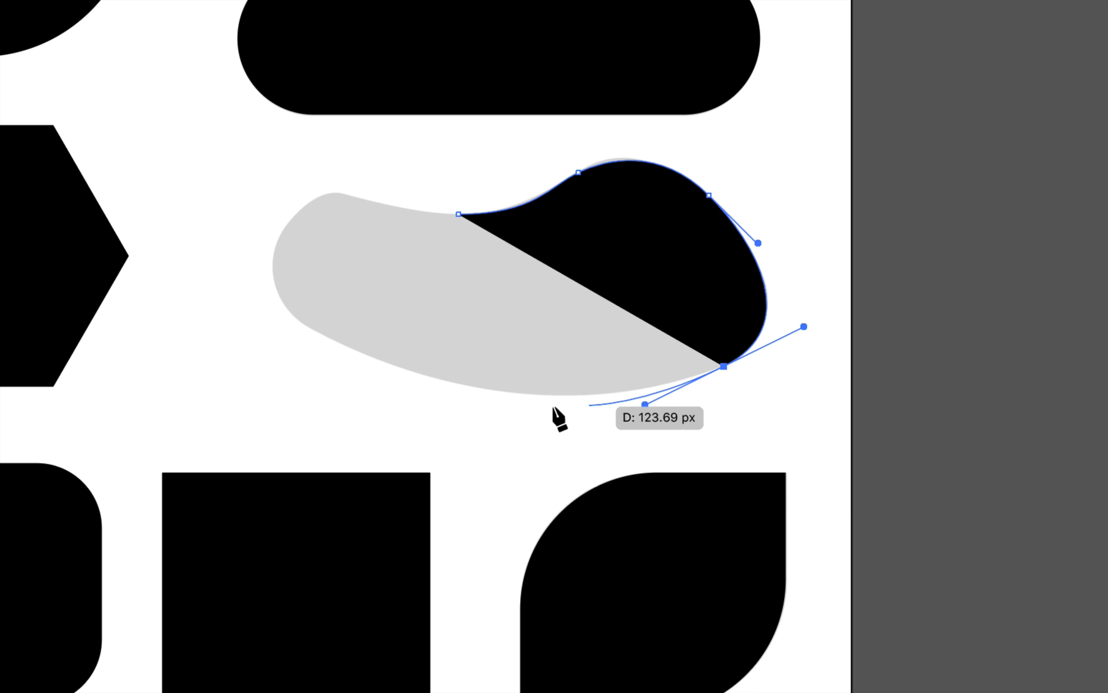
drag(480, 386, 423, 375)
drag(272, 278, 262, 215)
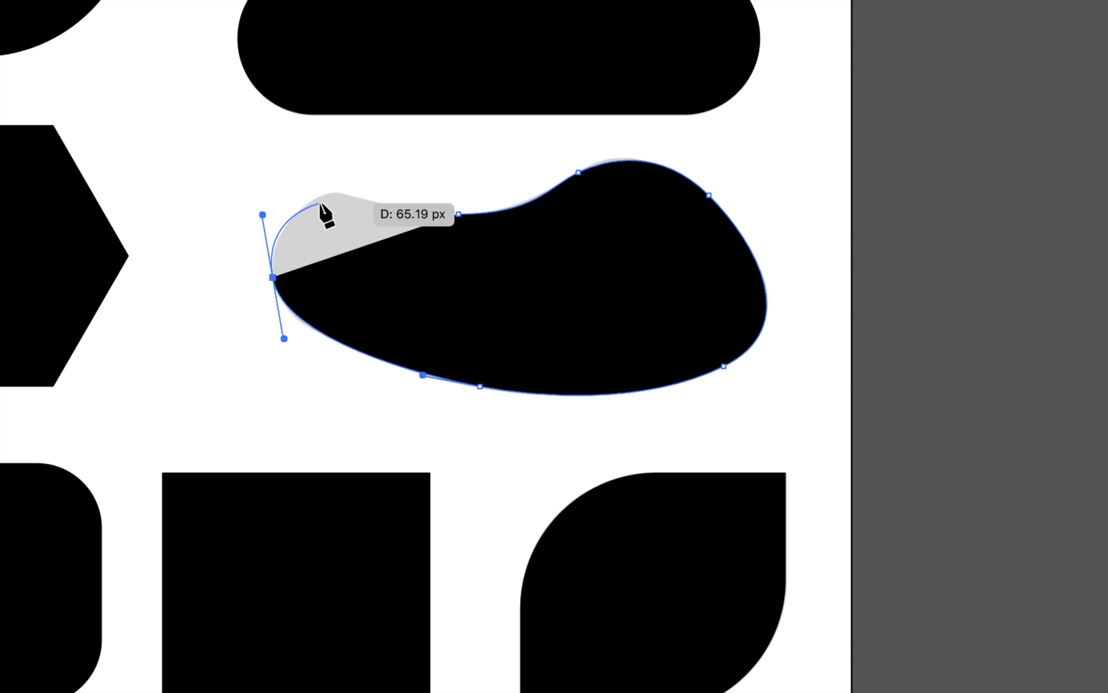
drag(336, 192, 346, 188)
drag(458, 214, 513, 213)
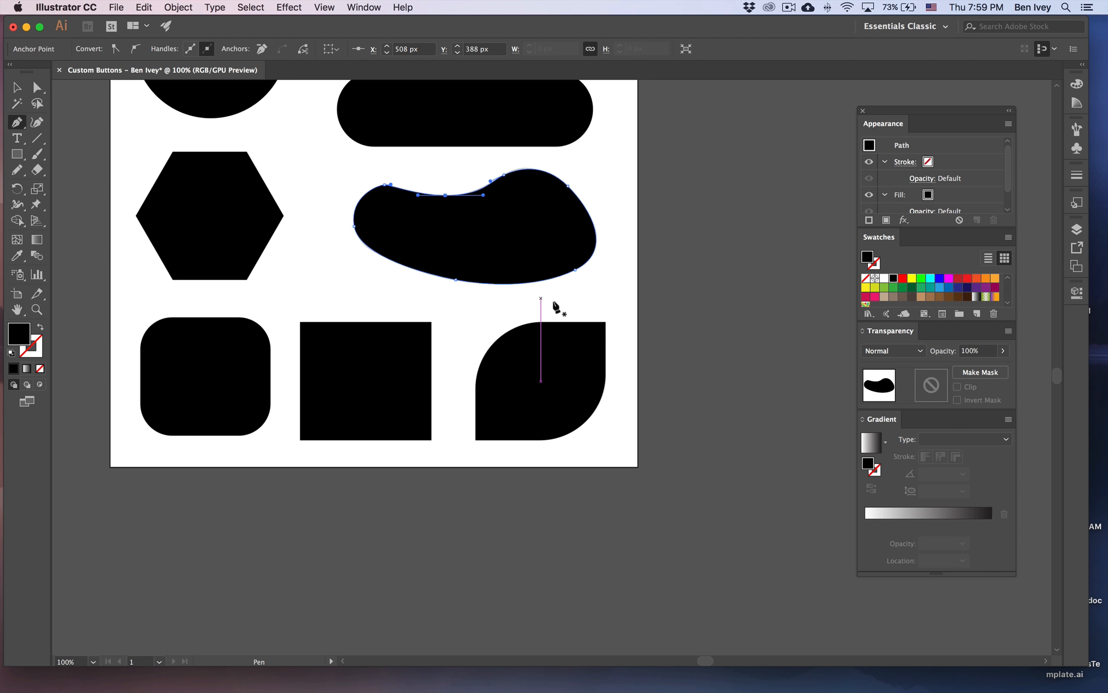
key(v)
Save the document in Adobe Illustrator (ai) format in the Custom Buttons folder, accepting the Illustrator CC options
click(115, 7)
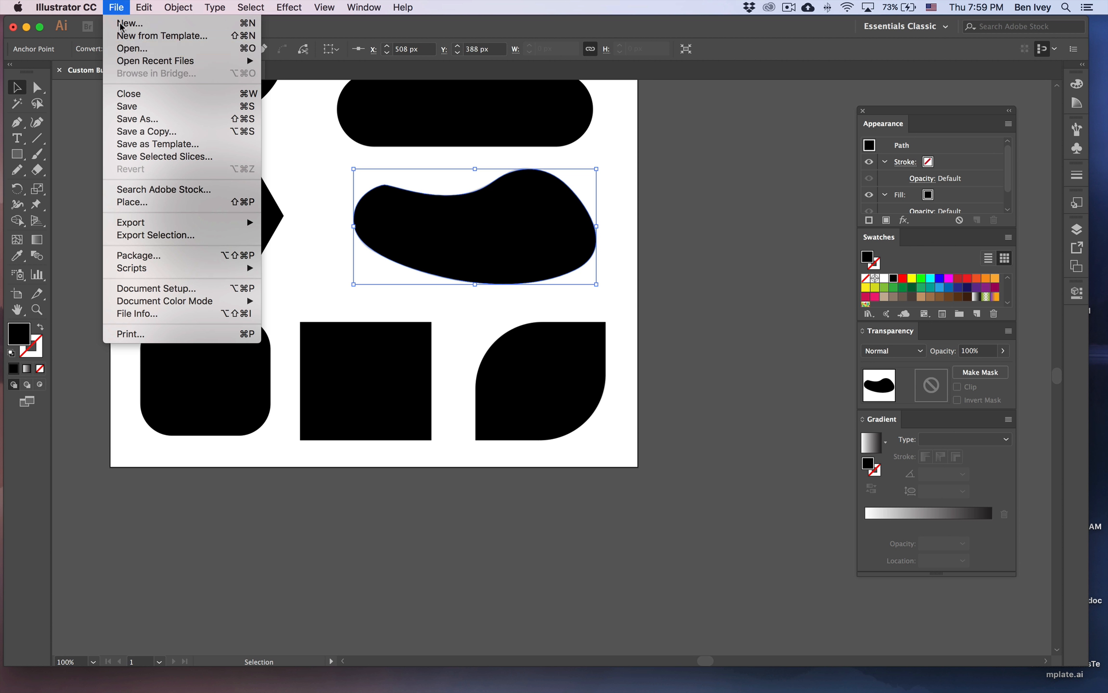
click(127, 106)
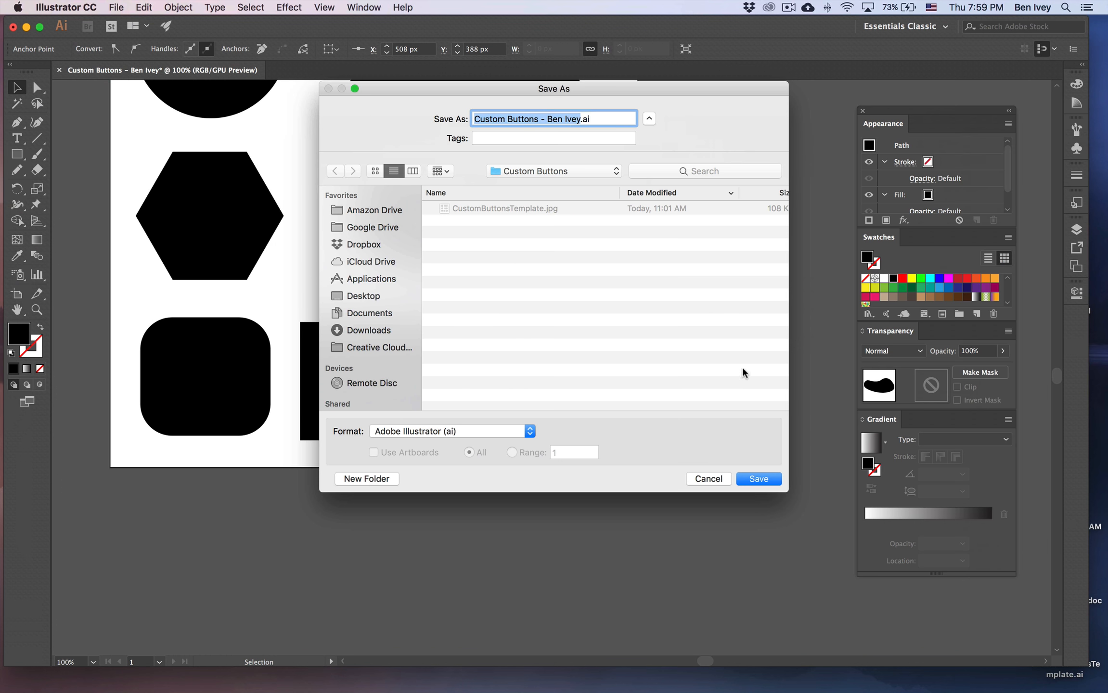
click(760, 480)
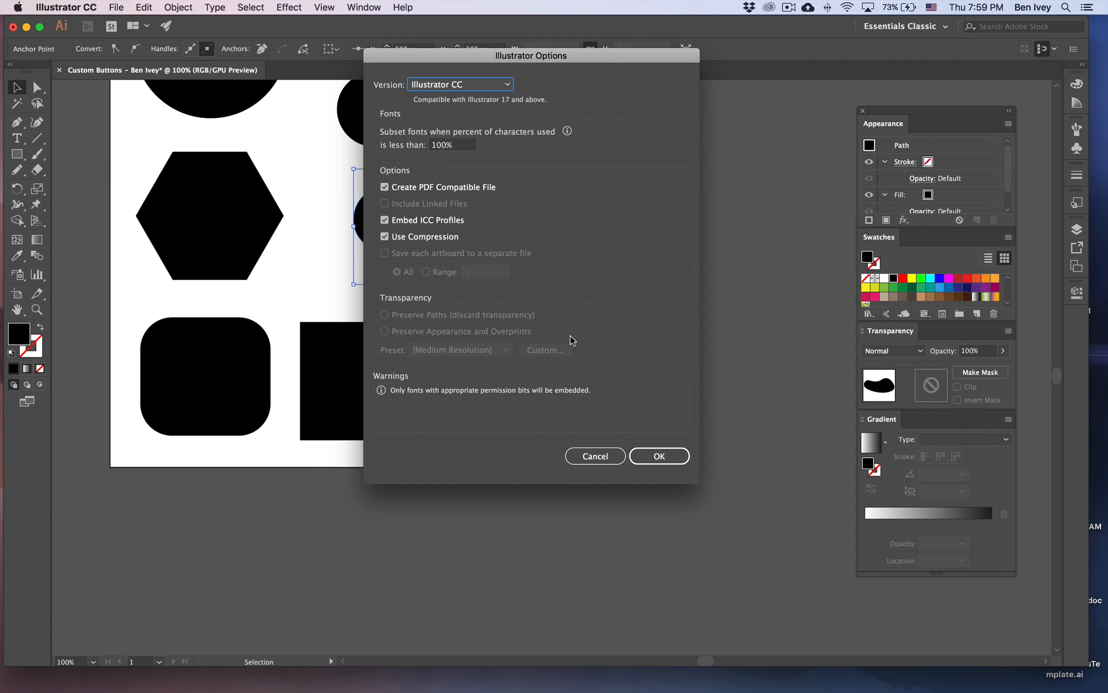
click(659, 456)
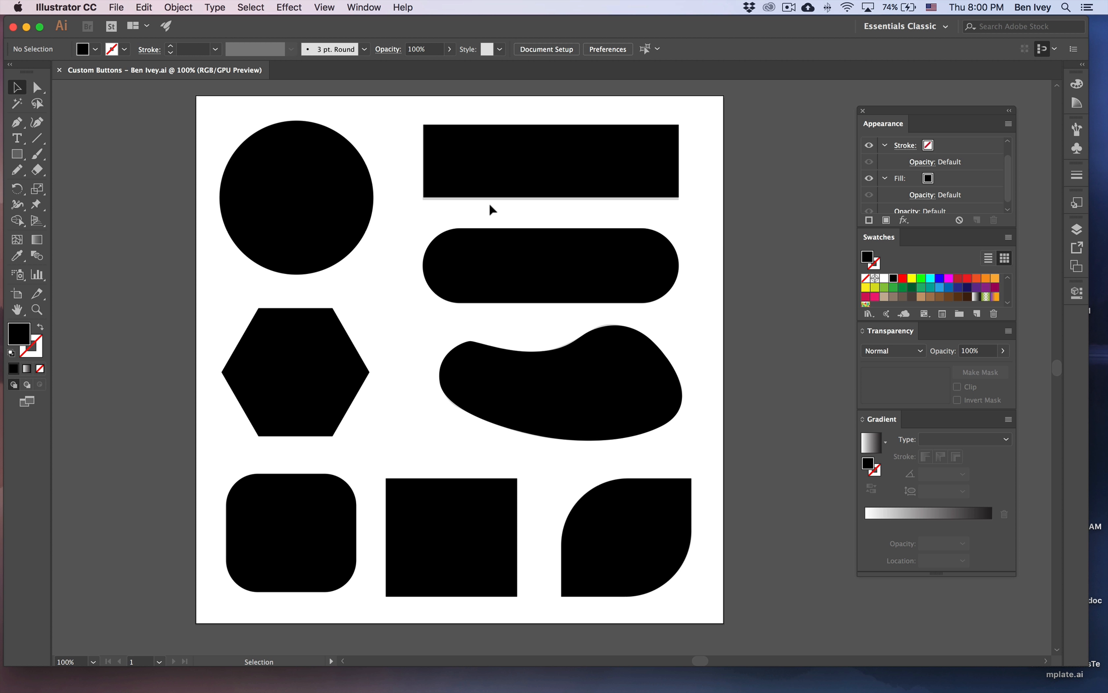
Select the circle and open the Brights gradient swatch library, placing it clear of the Transparency and Gradient settings
click(37, 309)
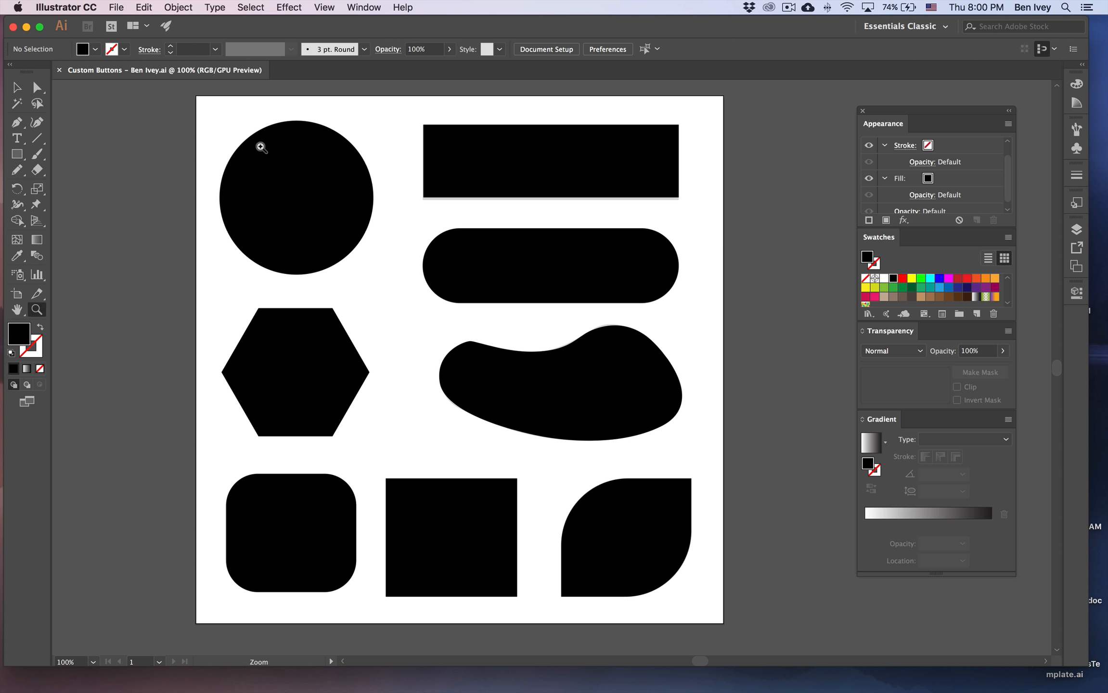
drag(198, 110, 418, 280)
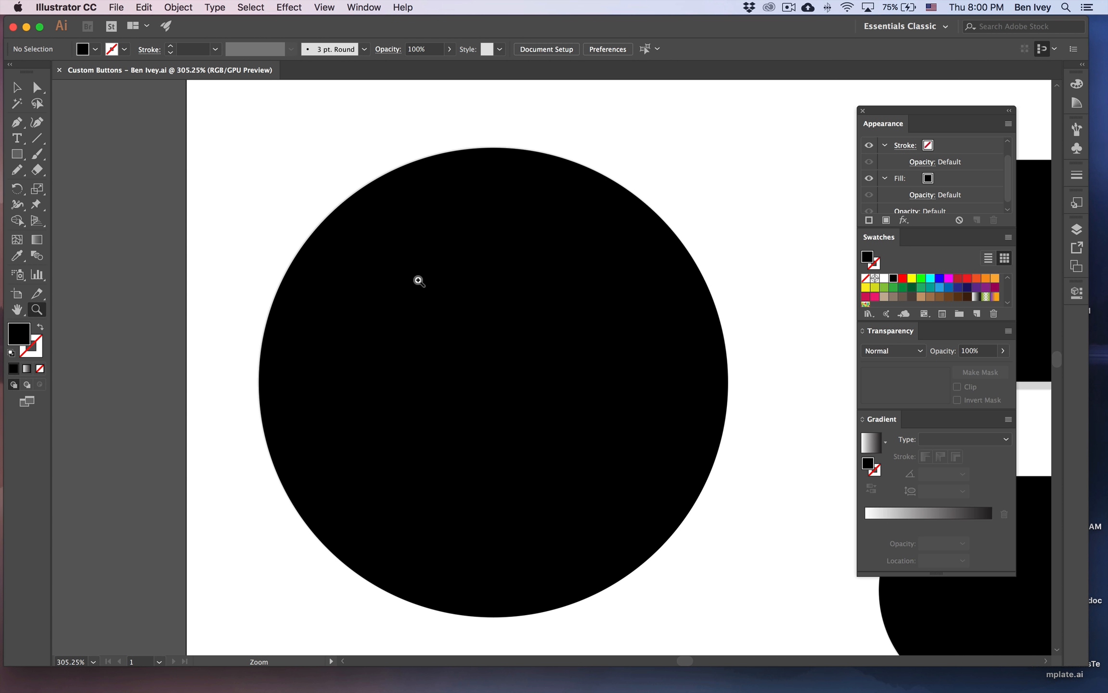
click(16, 88)
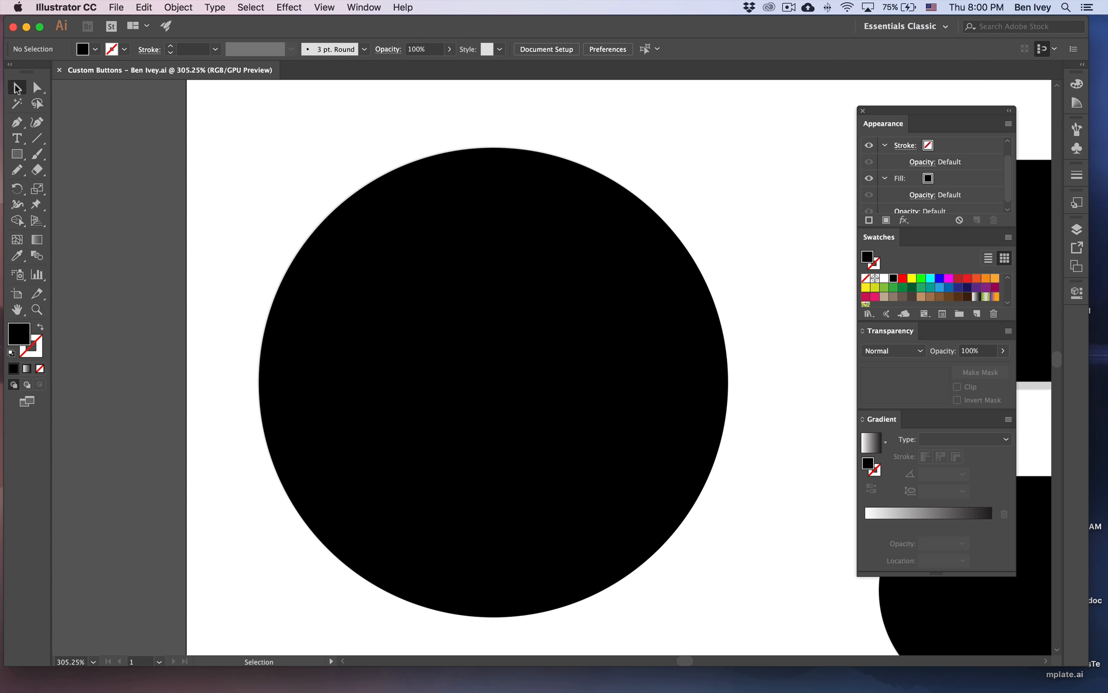
click(471, 273)
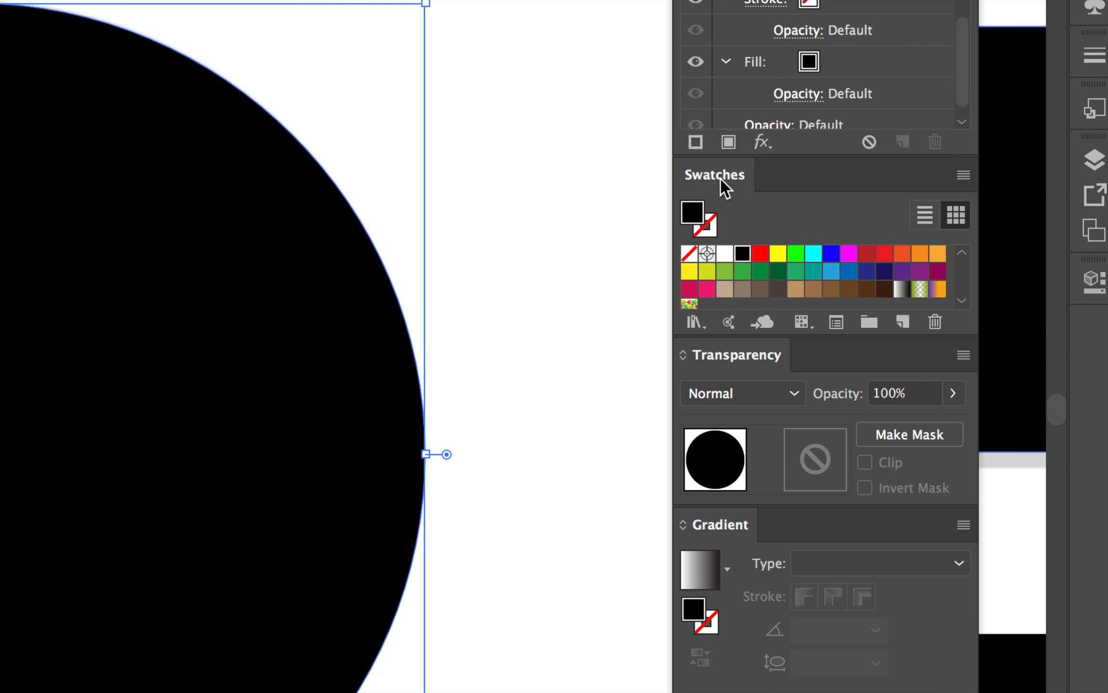
scroll(791, 279, down, 3)
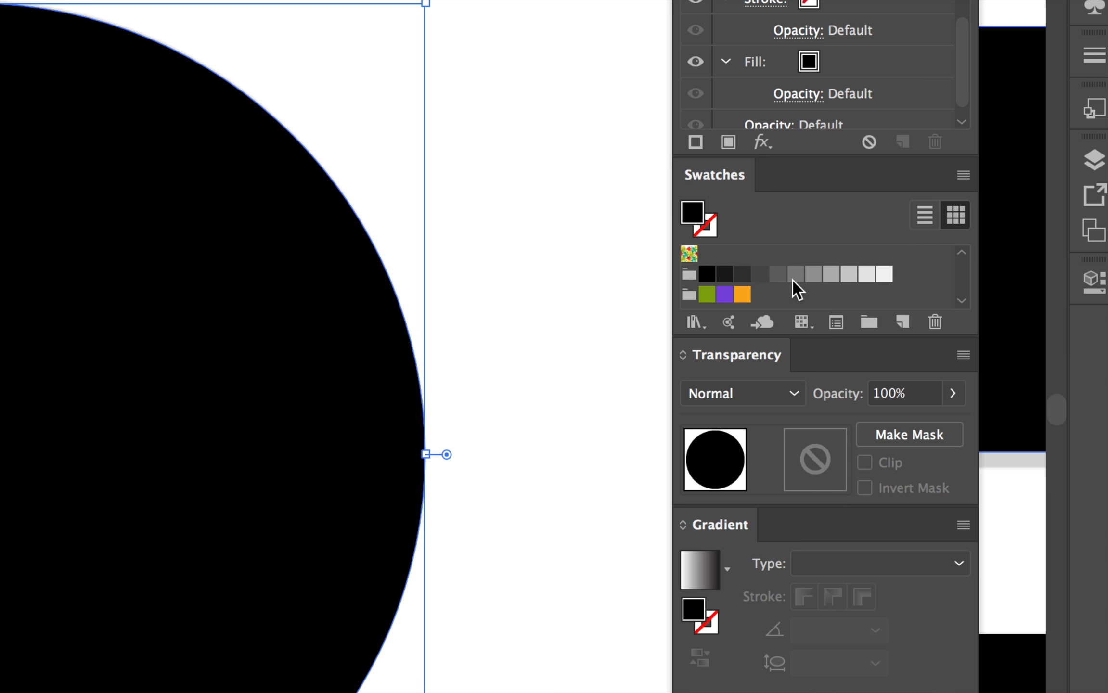
scroll(793, 281, up, 3)
scroll(840, 296, down, 1)
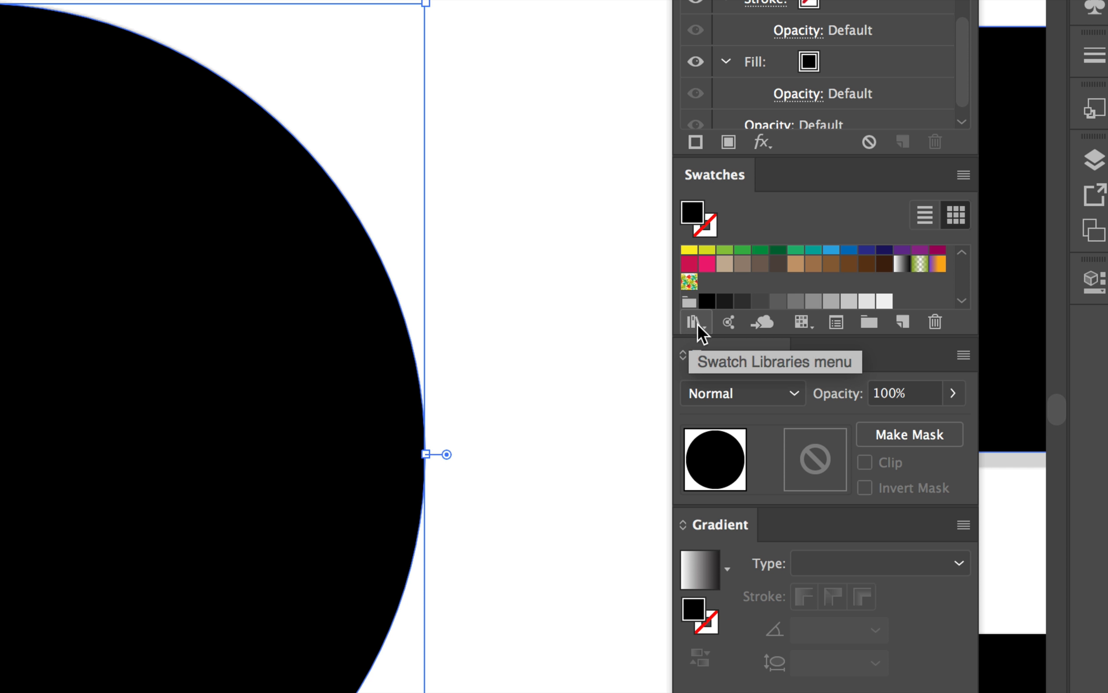
click(698, 324)
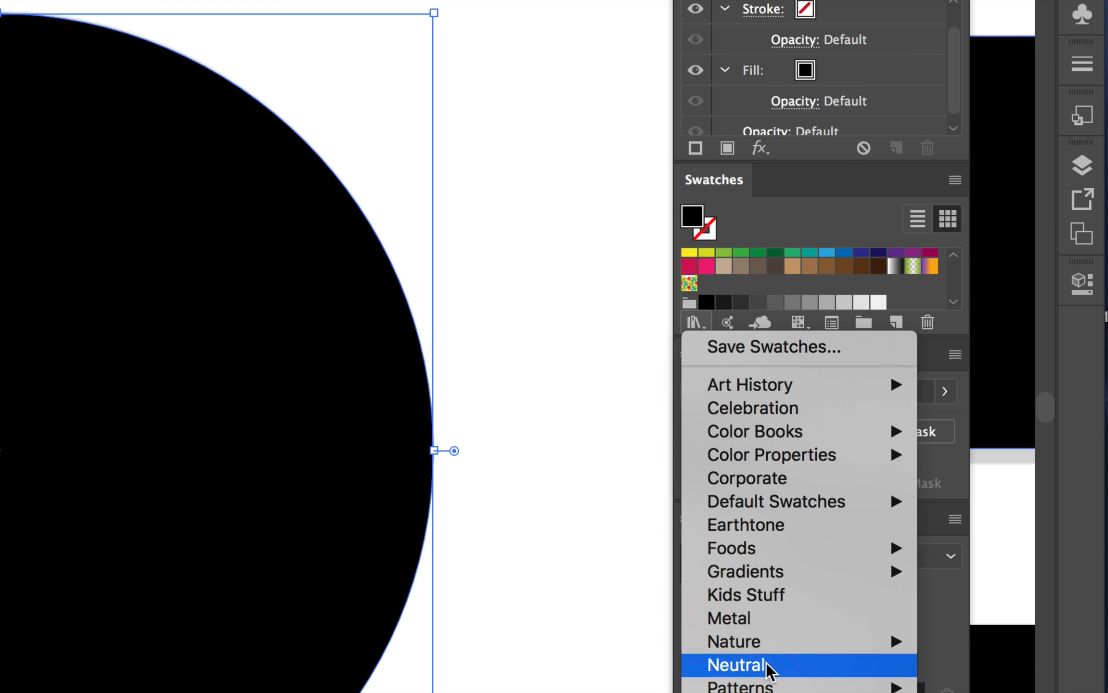
mouse_move(826, 680)
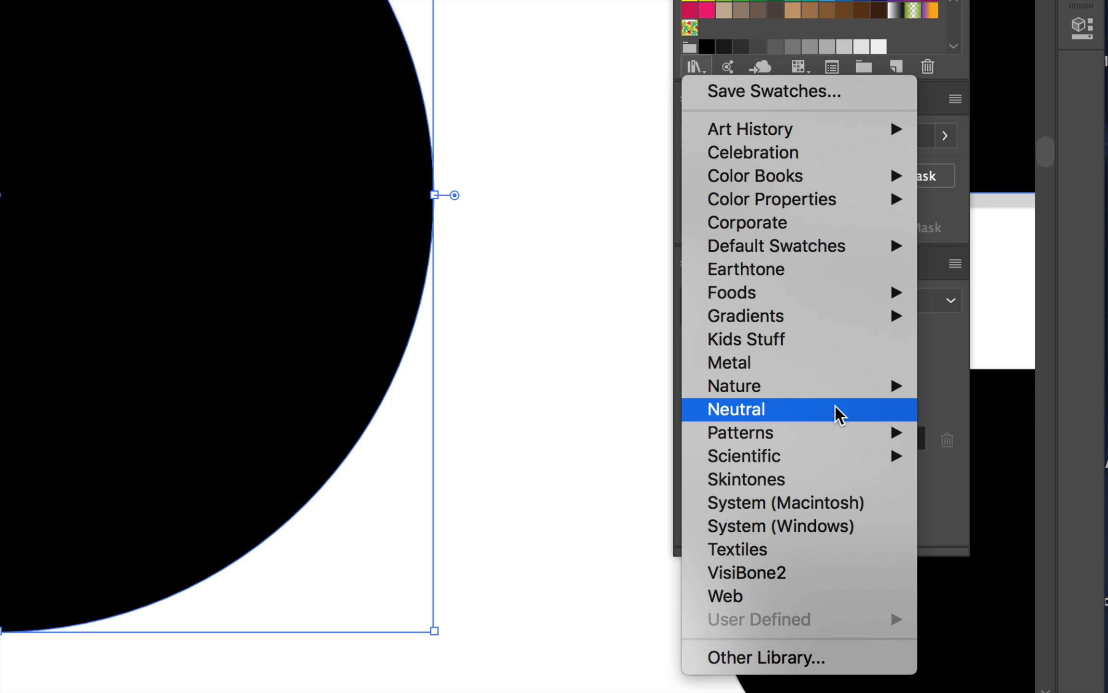
mouse_move(797, 324)
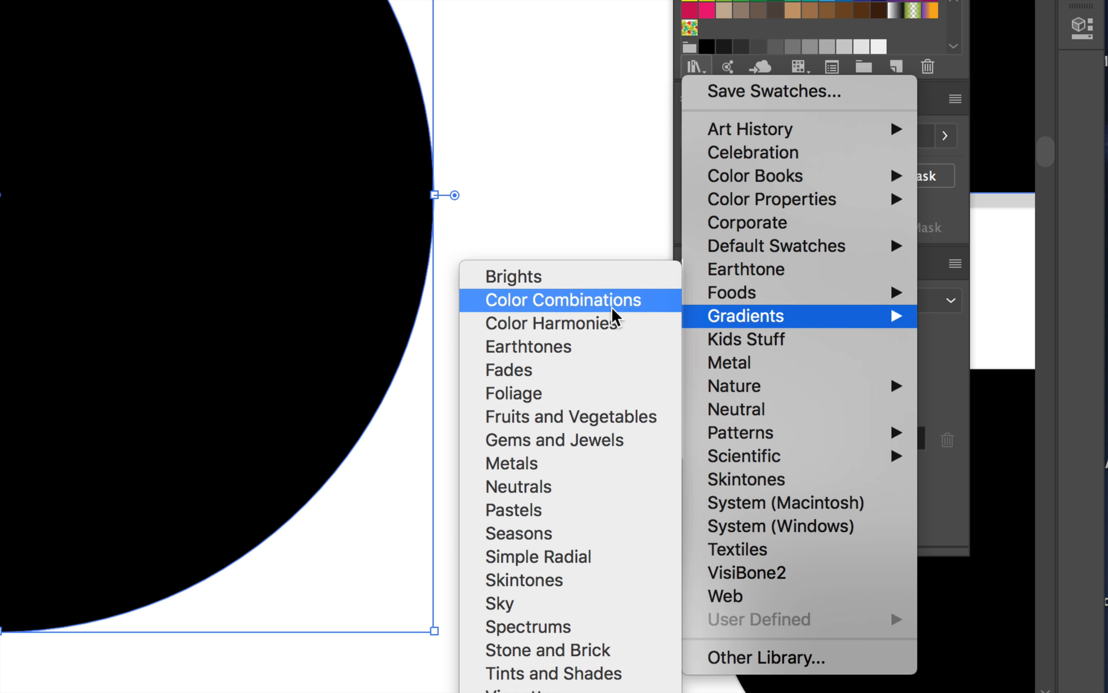
click(536, 278)
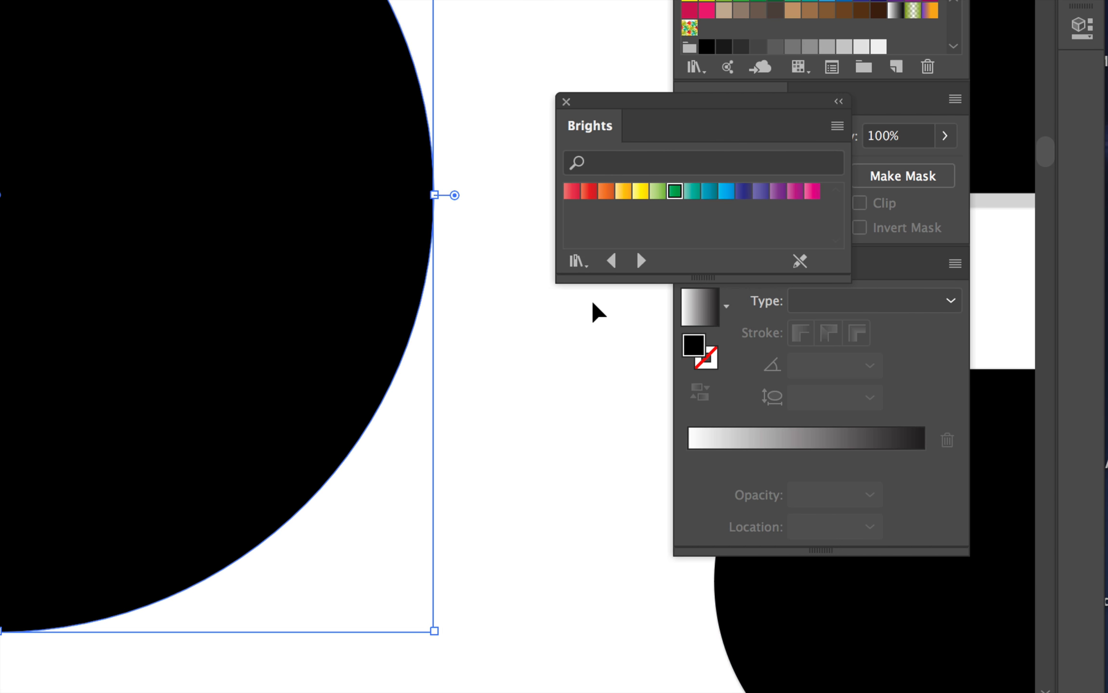
drag(710, 108, 489, 107)
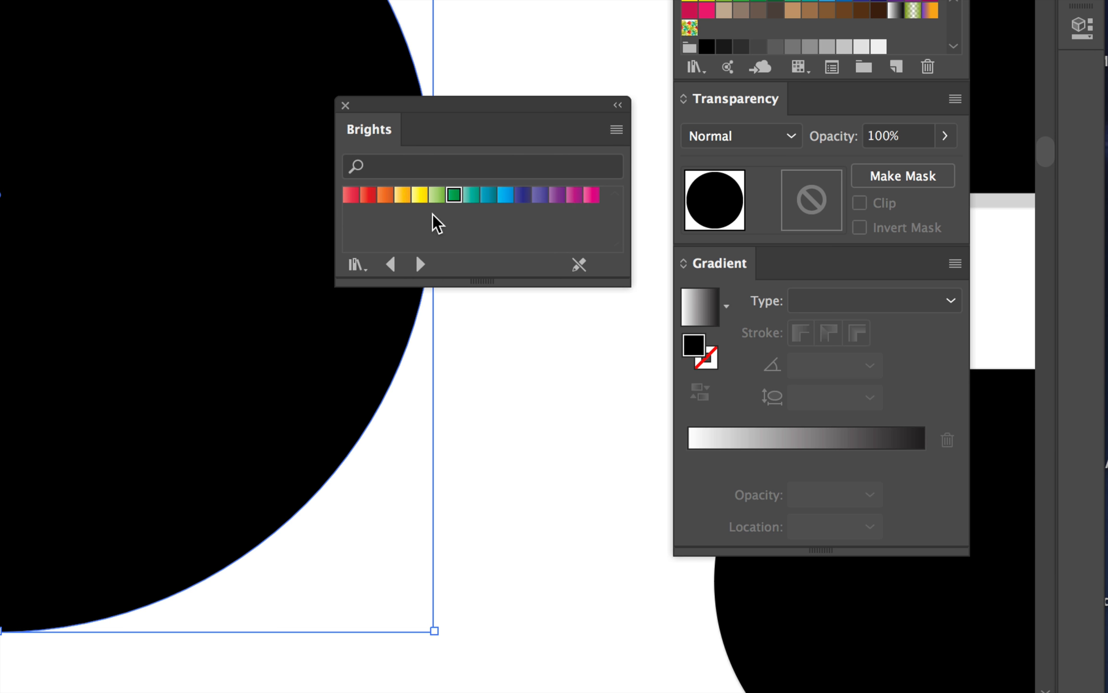
Browse the neighbouring gradient libraries, return to Brights and fill the circle with its green gradient
click(420, 265)
click(420, 265)
click(420, 264)
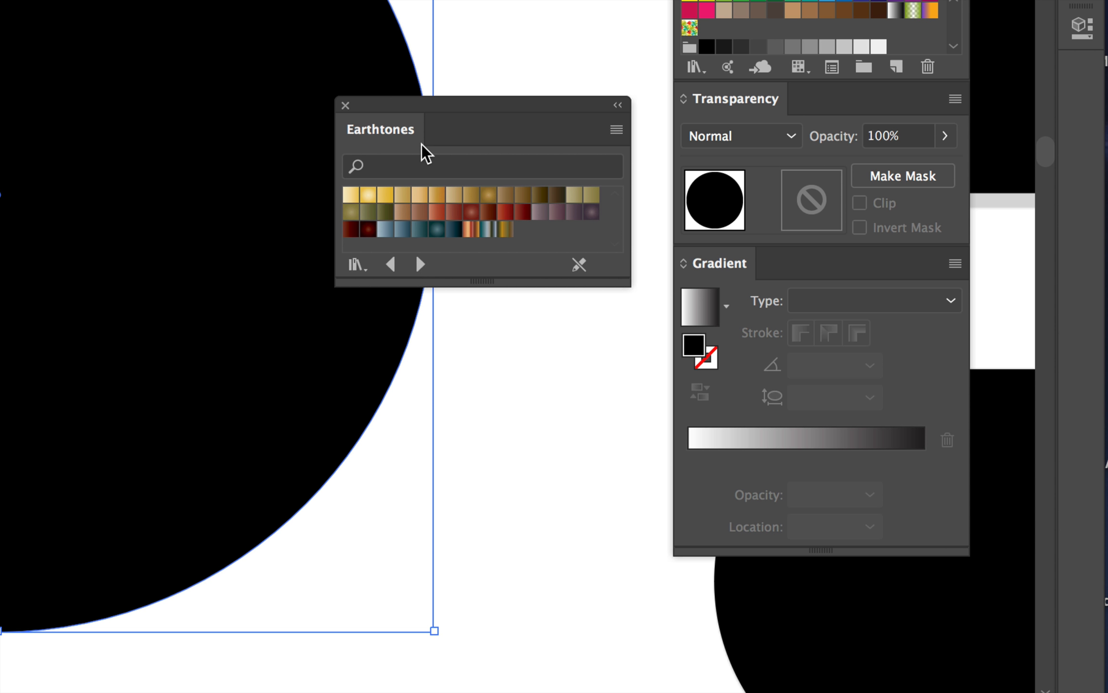
click(392, 265)
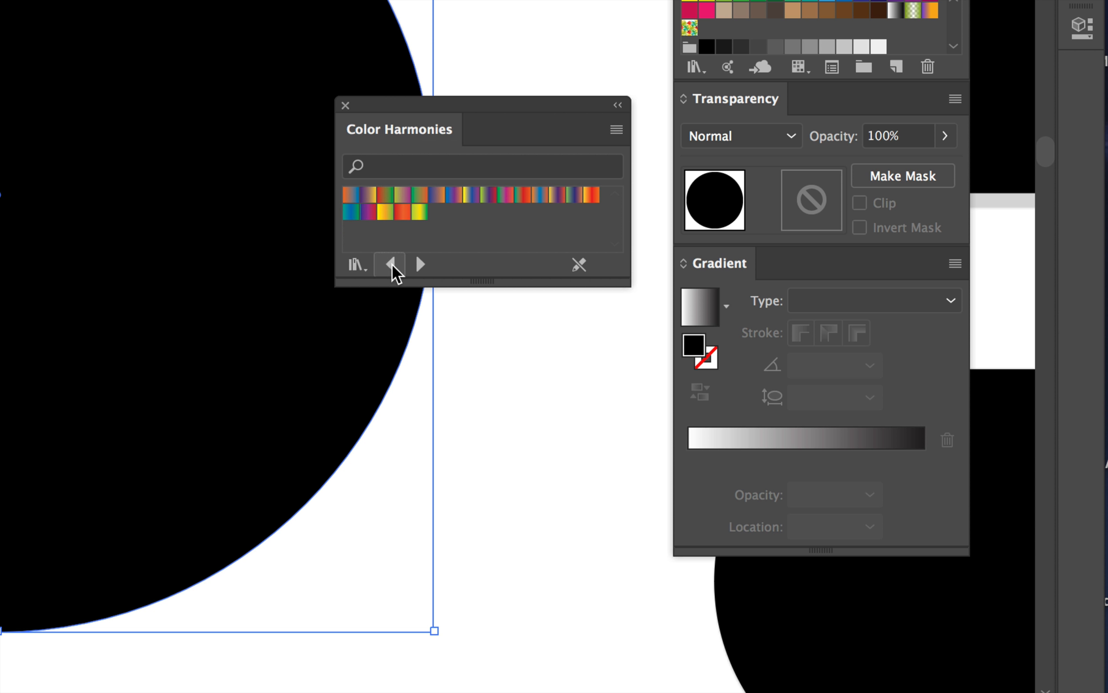
click(392, 264)
click(391, 265)
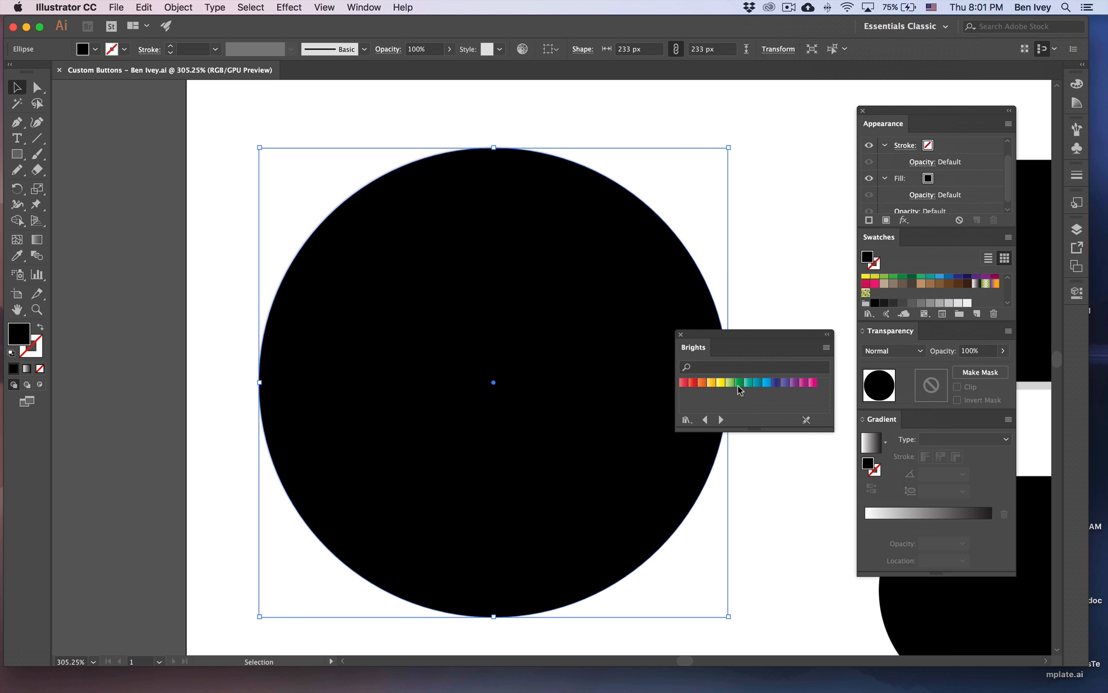
click(739, 384)
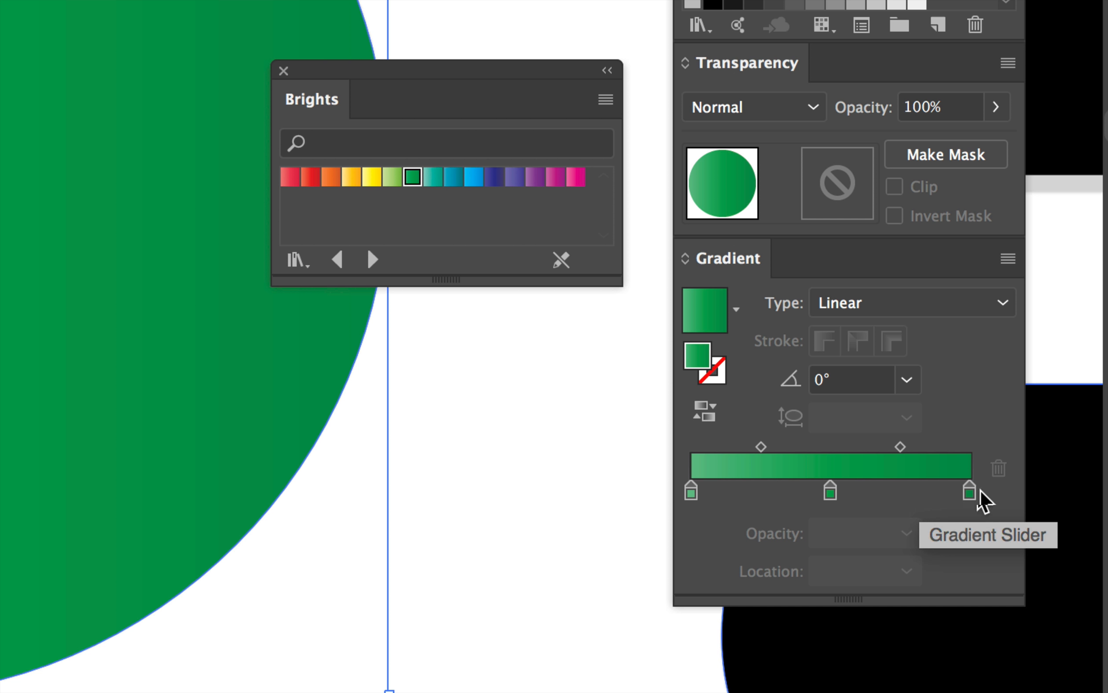
Lighten the first stop of the circle's gradient to a pale mint green, R 165, G 232, B 196 (A5E8C4)
double_click(690, 493)
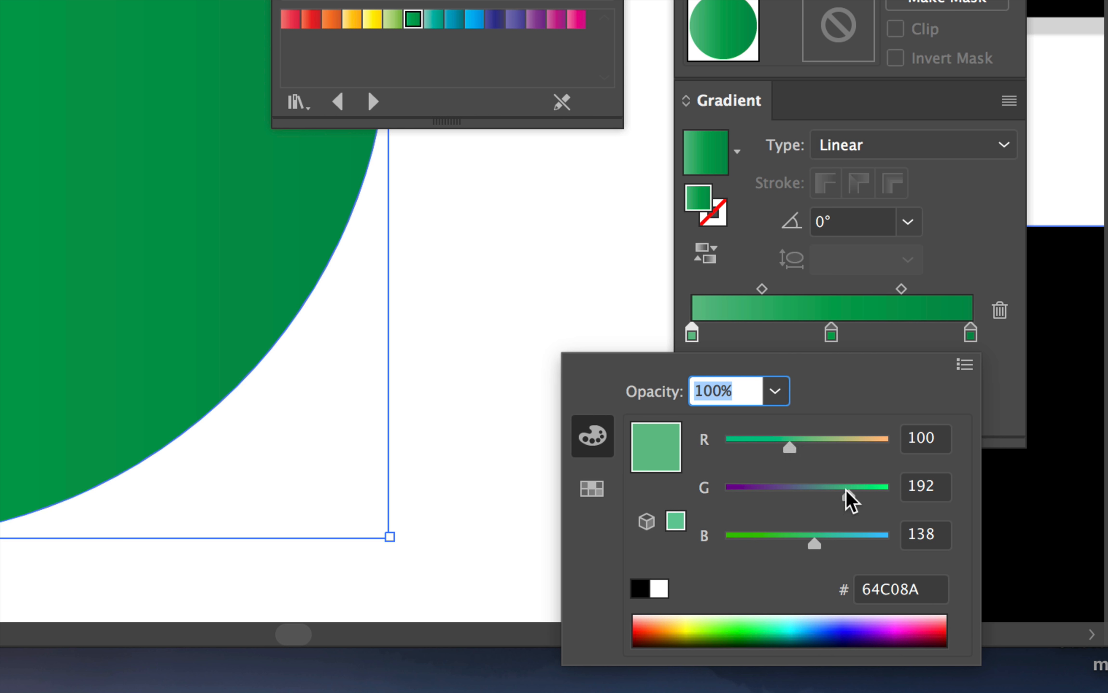
drag(786, 447, 807, 445)
drag(850, 503, 868, 500)
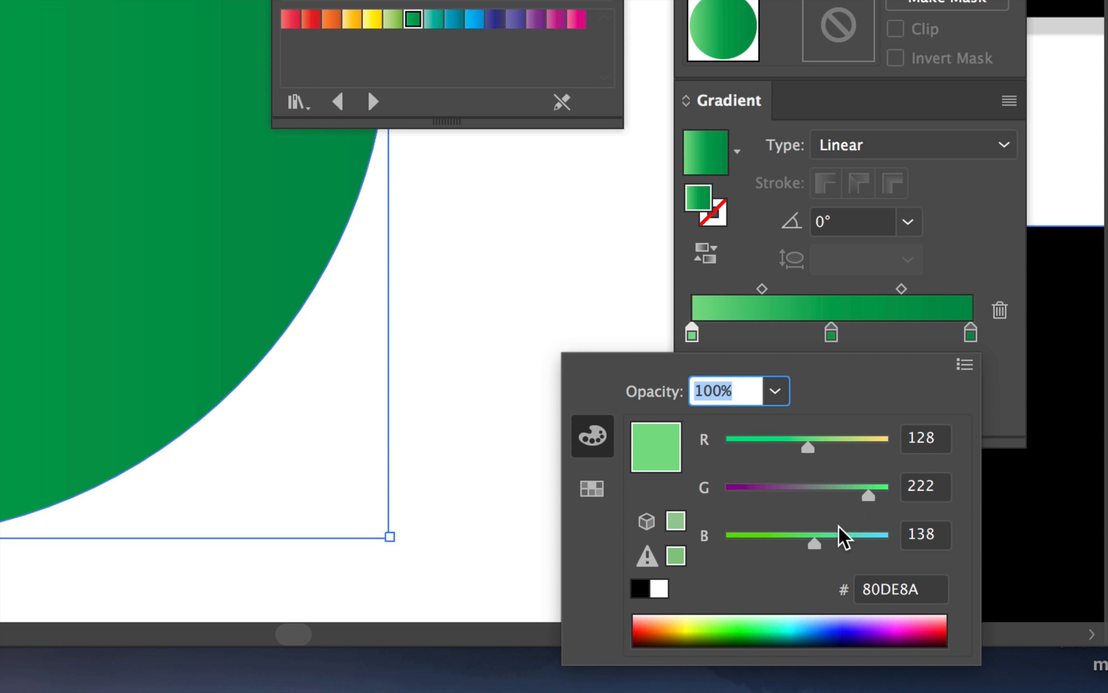
drag(816, 556, 837, 550)
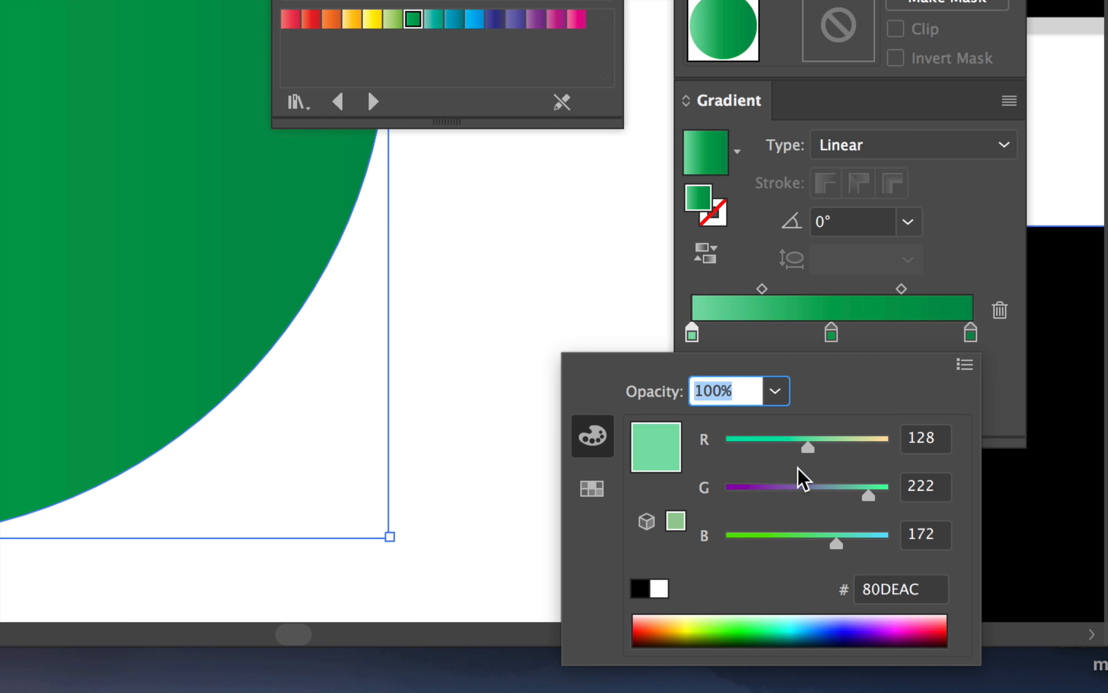
drag(808, 449, 832, 450)
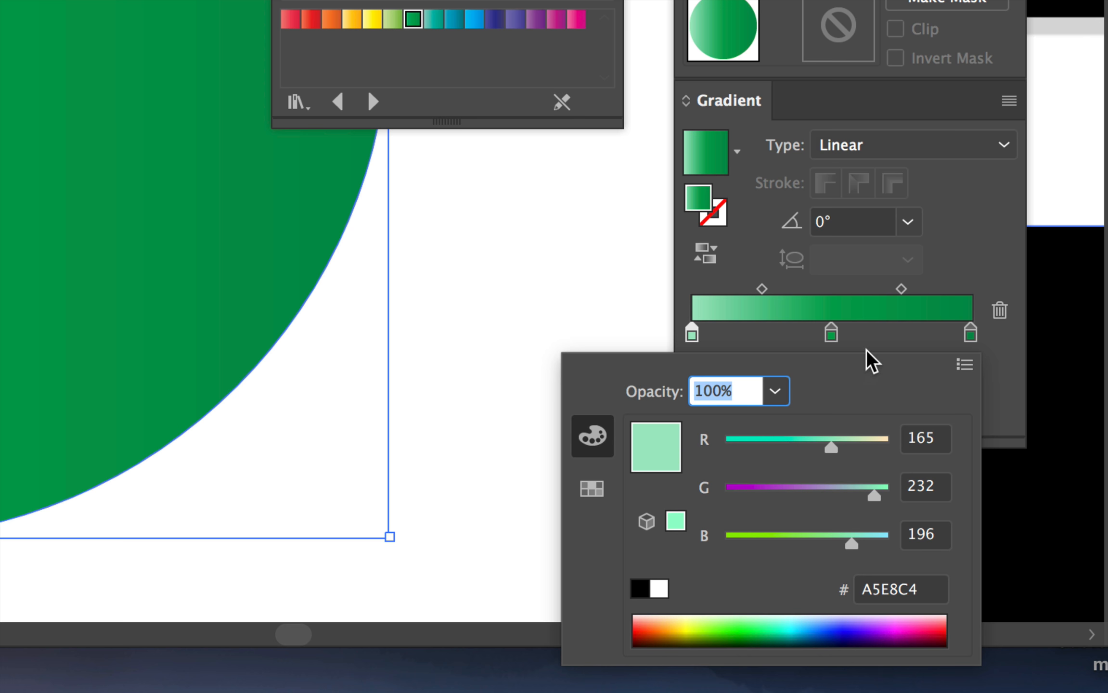
click(893, 347)
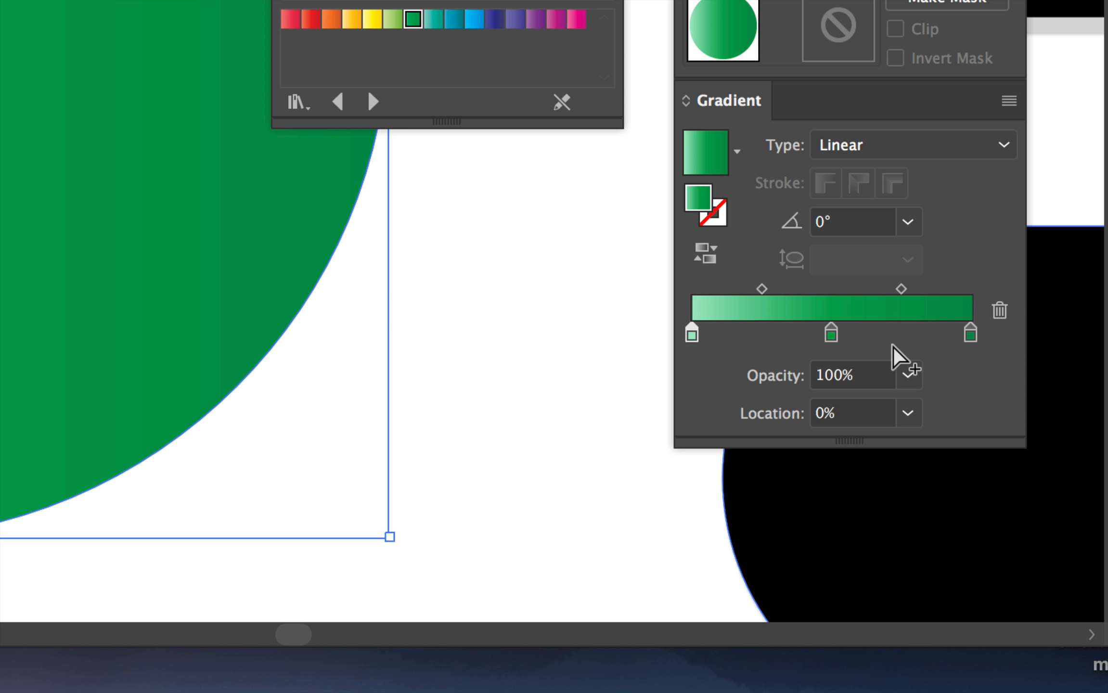
Darken the last stop of the circle's gradient to a deep teal by lowering its green and raising its blue
double_click(971, 335)
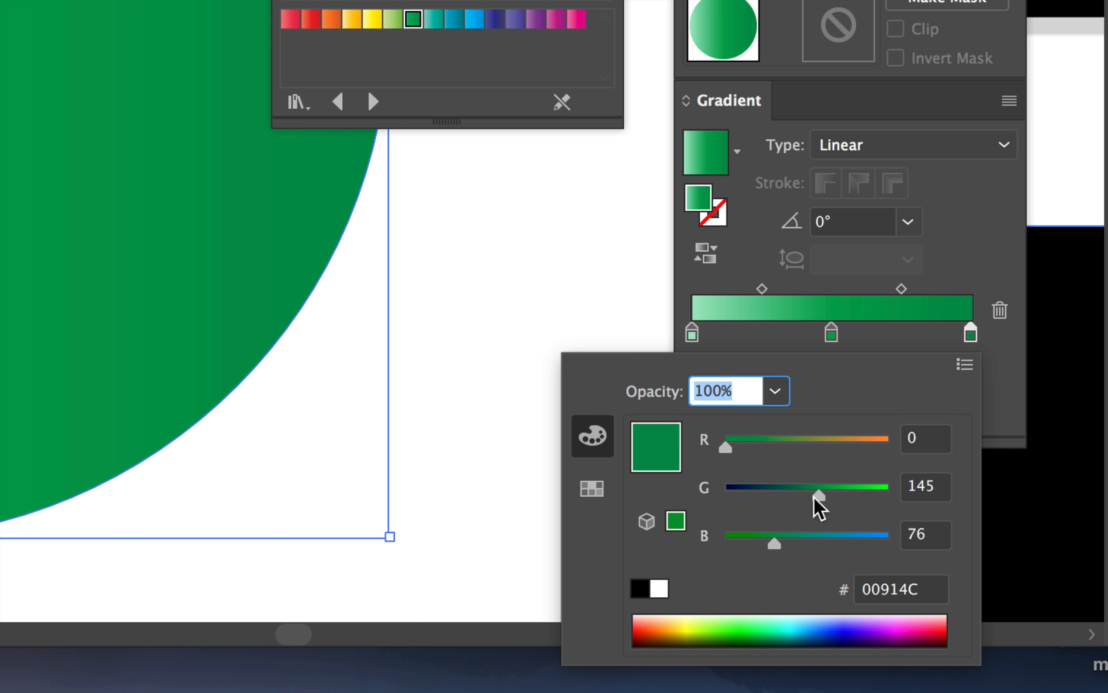
drag(819, 495, 797, 496)
drag(774, 544, 789, 543)
drag(795, 501, 791, 501)
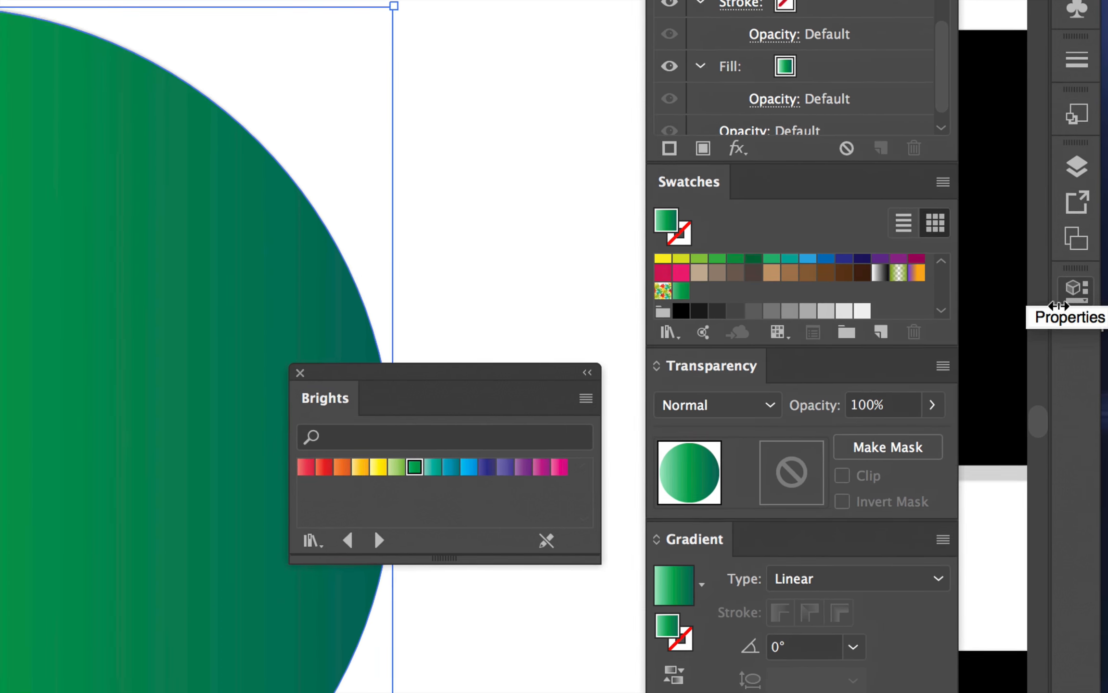
Save the edited green gradient as a swatch named New Gradient Swatch
click(883, 334)
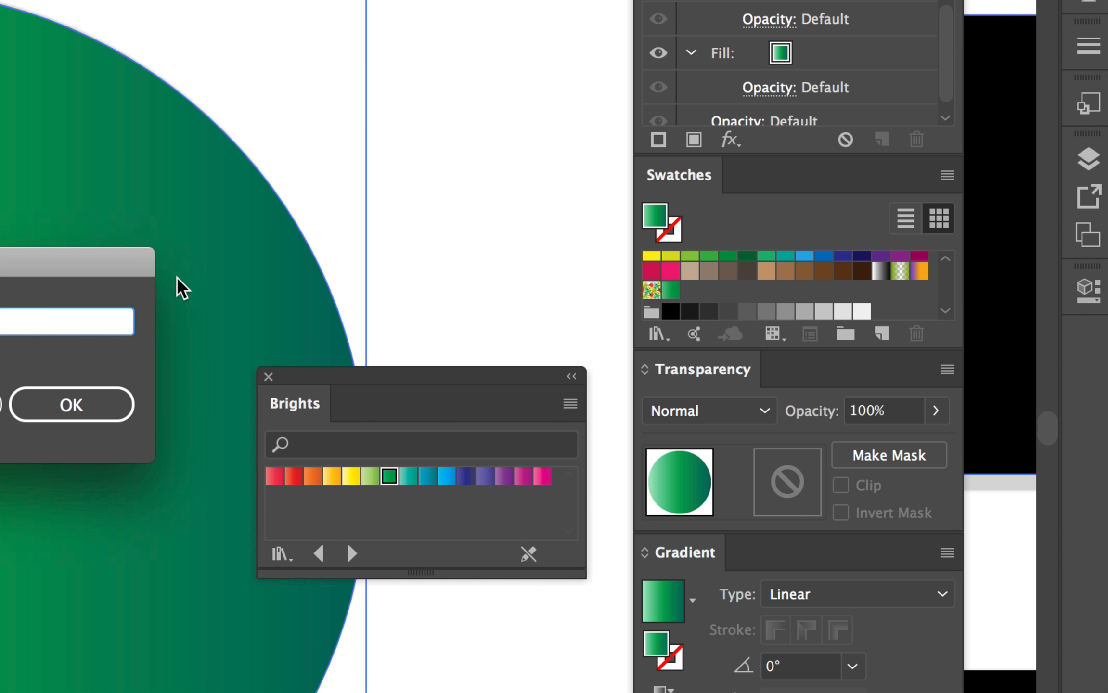
drag(108, 262, 531, 163)
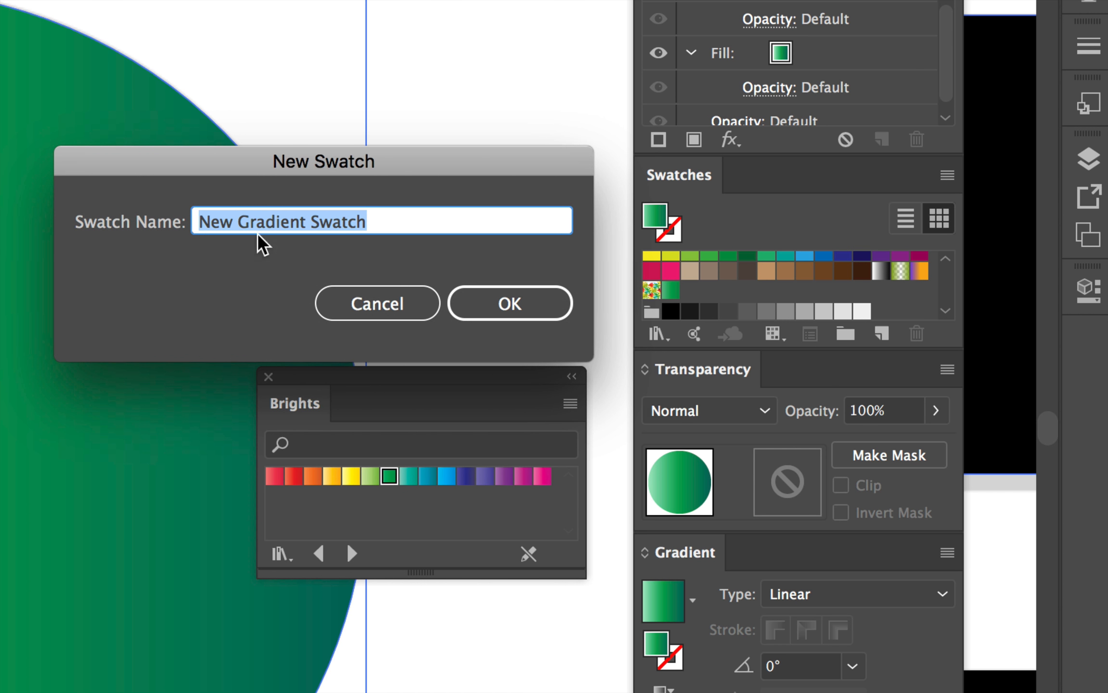
click(508, 306)
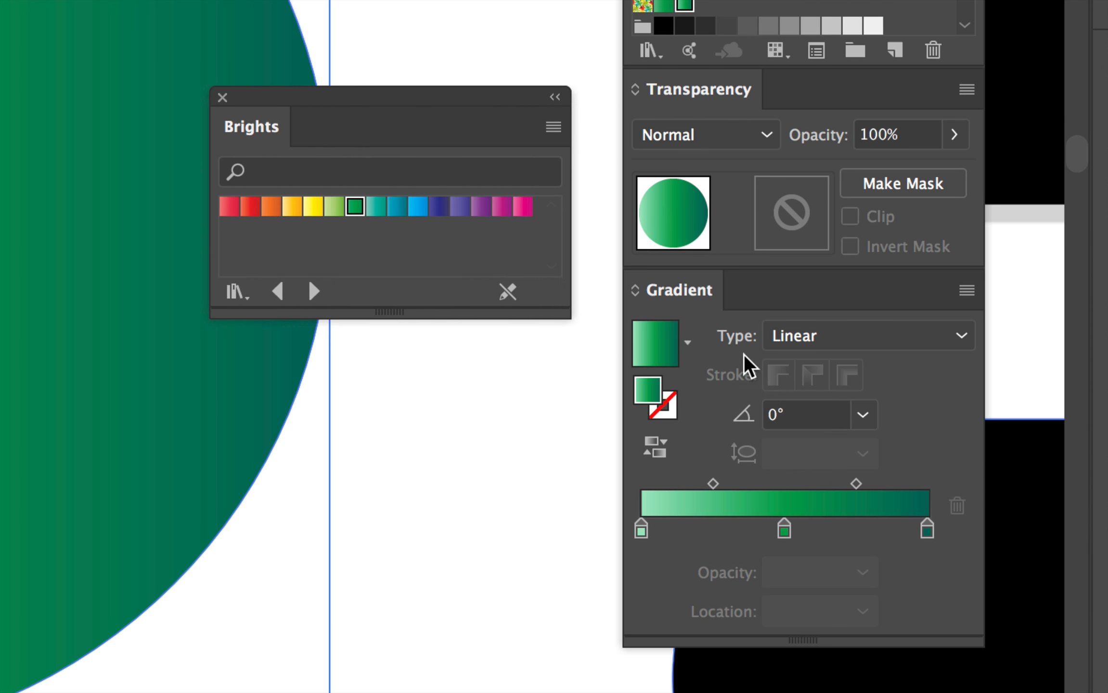
Change the circle's gradient type to Radial and activate the Gradient tool, with the Brights library moved off the circle
click(806, 344)
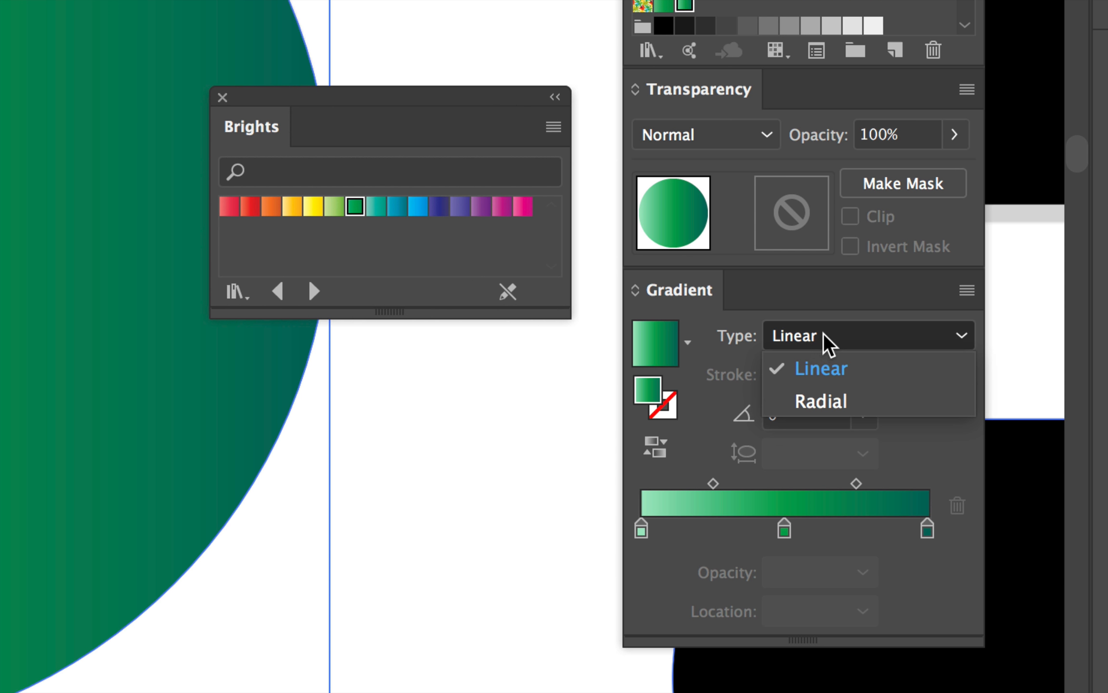
click(810, 398)
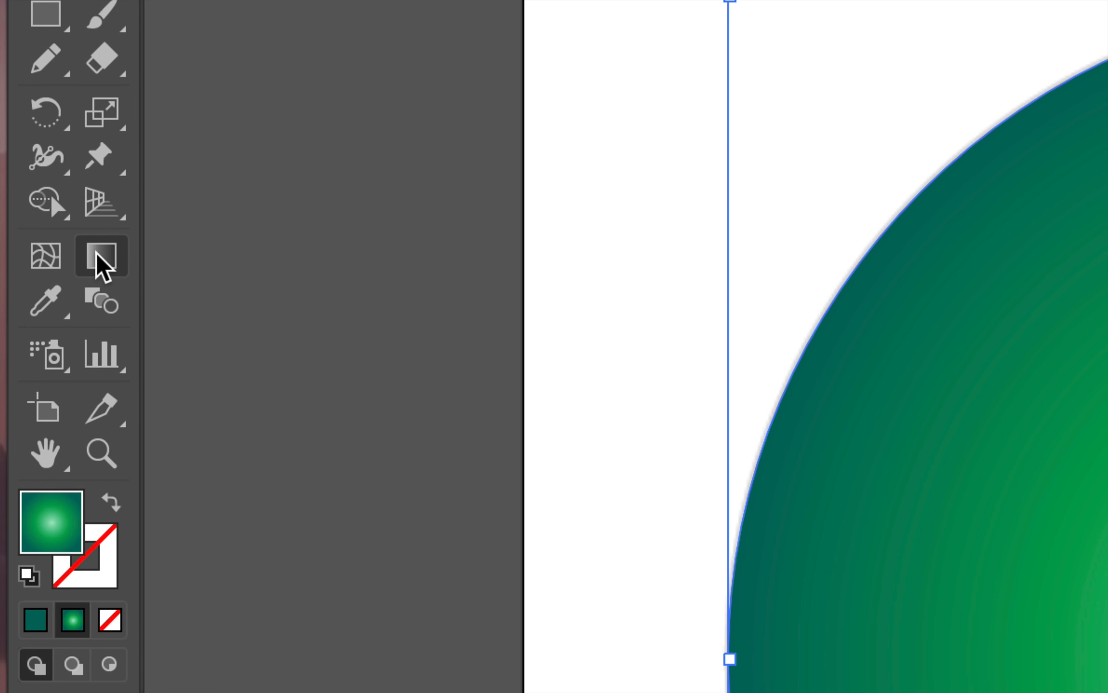
click(101, 262)
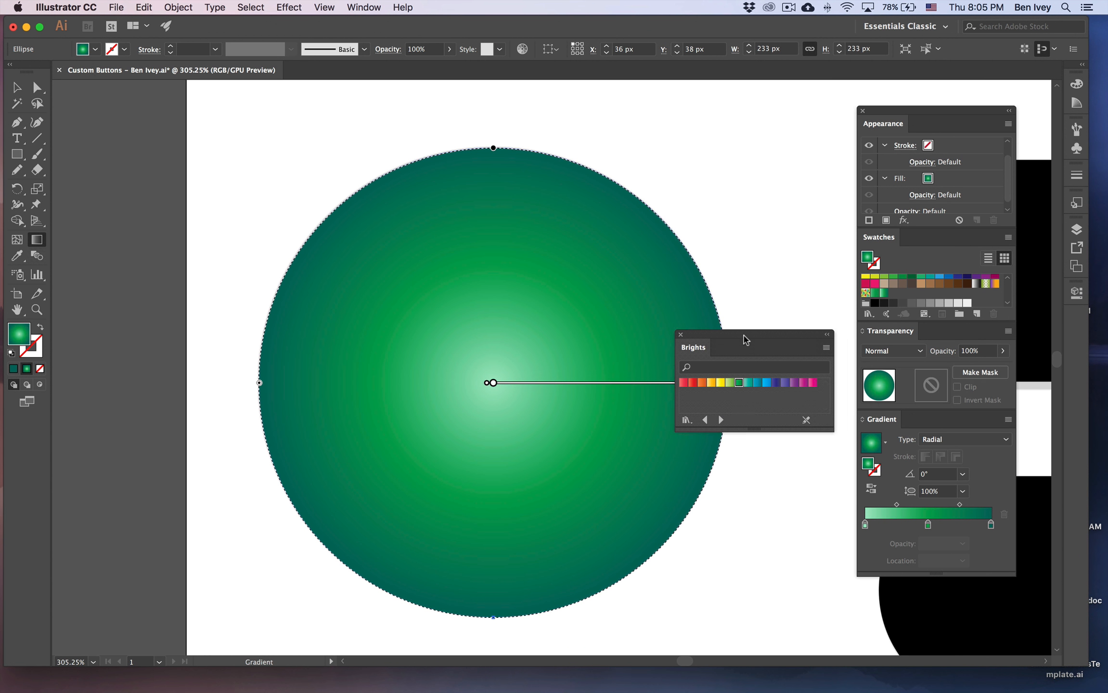
drag(745, 339, 828, 341)
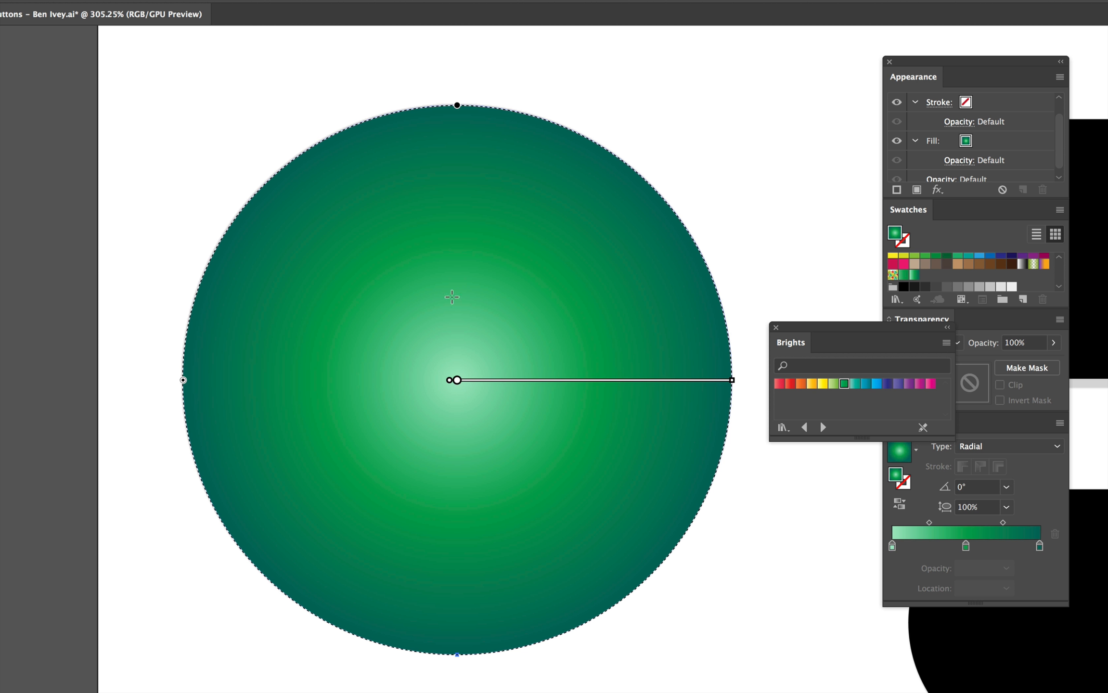
Redraw the radial gradient from the circle's upper-left area toward its lower right, fine-tuning its end point and highlight
drag(353, 246, 528, 503)
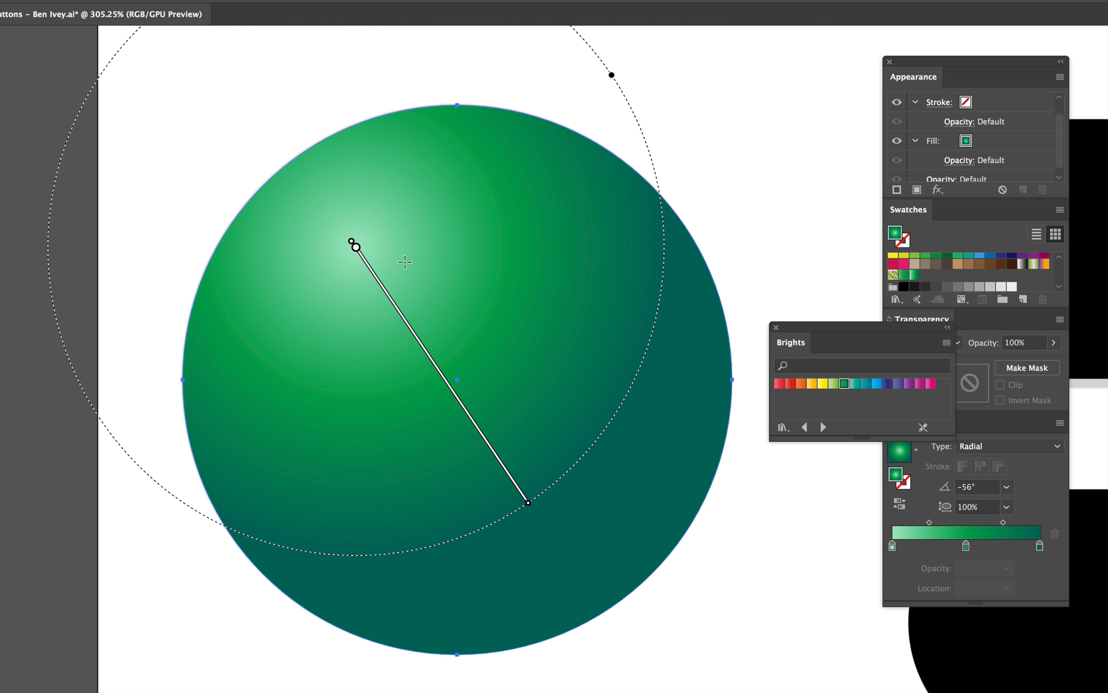
mouse_move(389, 260)
mouse_down()
mouse_move(522, 423)
mouse_move(575, 538)
mouse_move(598, 552)
mouse_up()
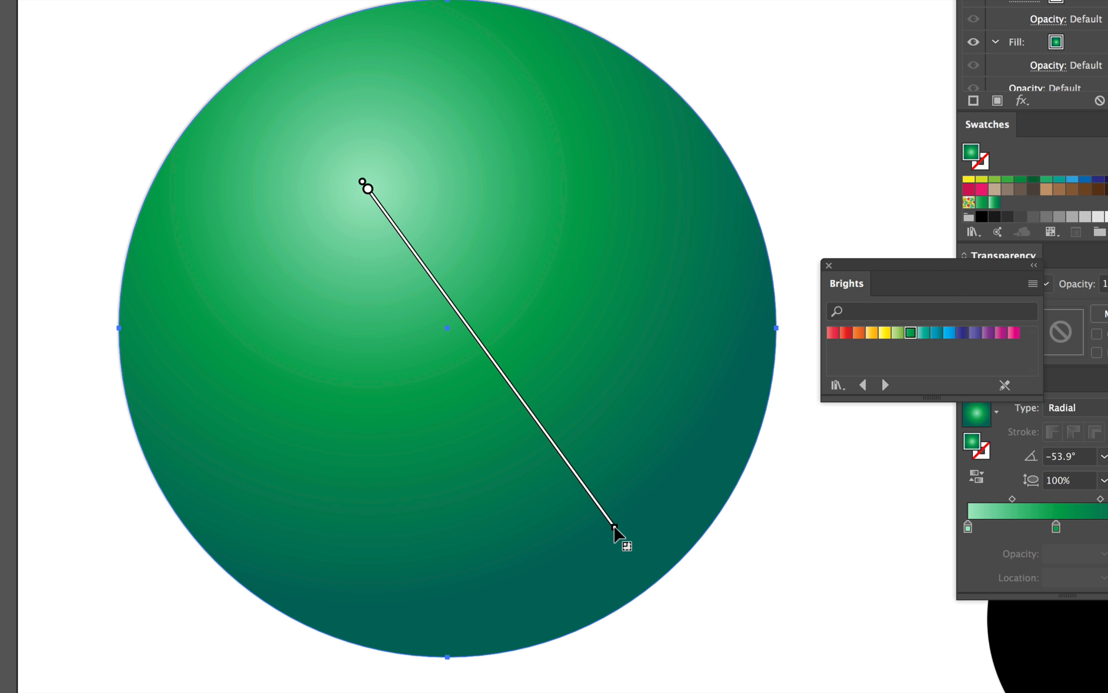
mouse_move(614, 528)
mouse_down()
mouse_move(573, 487)
mouse_move(524, 405)
mouse_move(626, 545)
mouse_up()
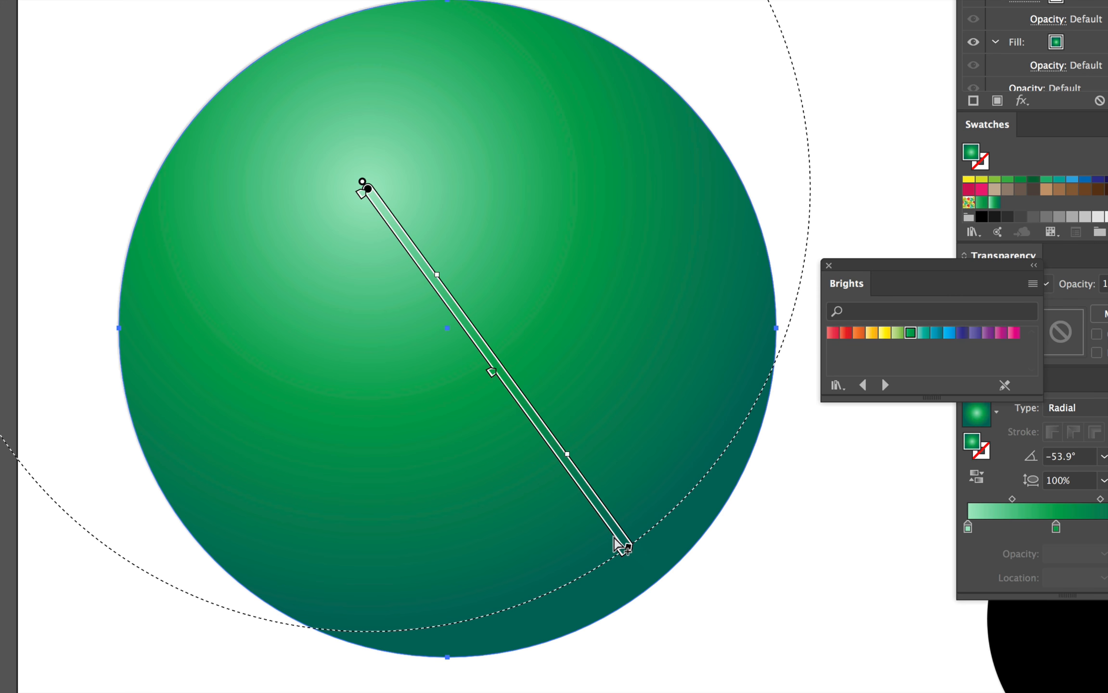
mouse_move(362, 182)
mouse_down()
mouse_move(355, 188)
mouse_move(371, 176)
mouse_move(362, 200)
mouse_move(377, 196)
mouse_move(354, 186)
mouse_up()
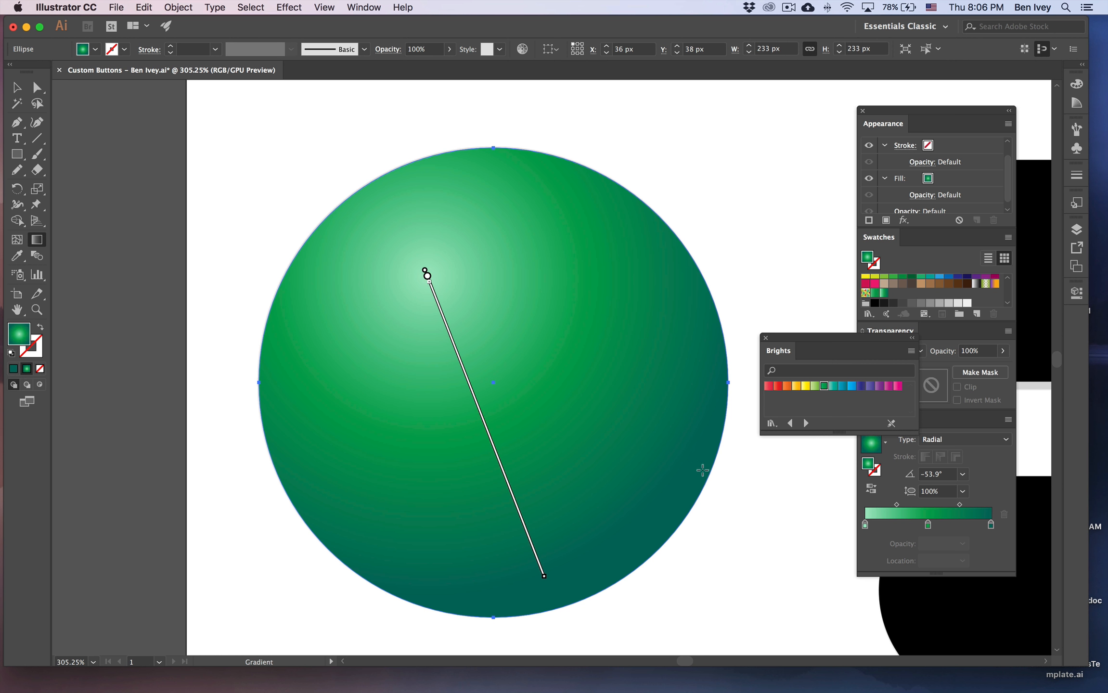
Save the document with the circle's new gradient fill
click(116, 8)
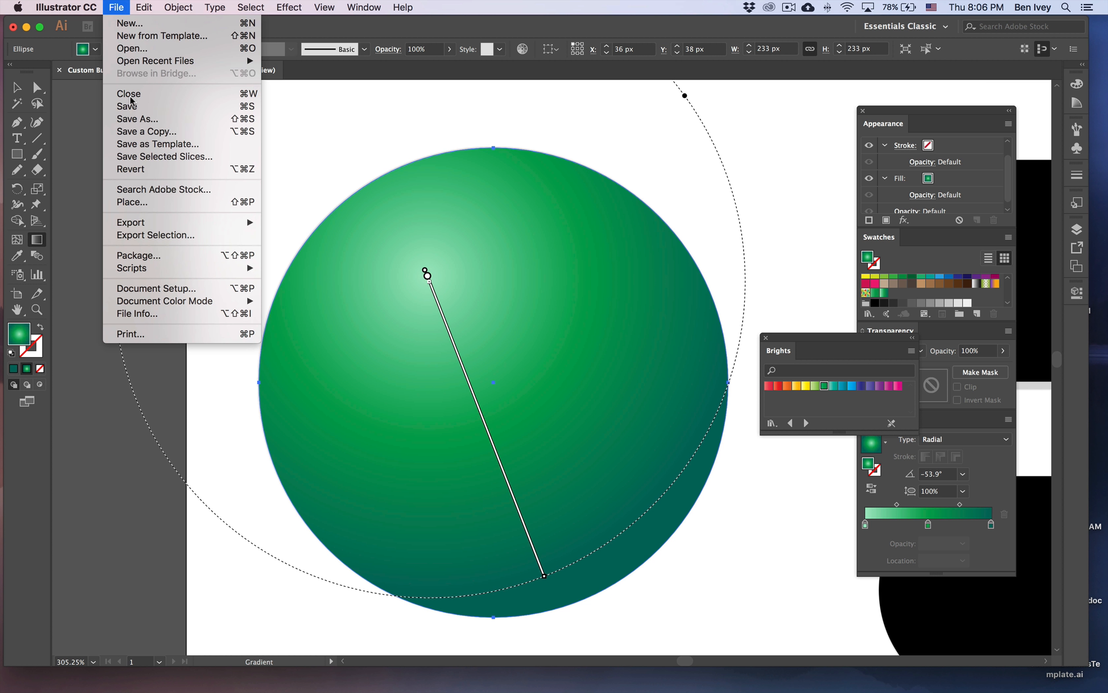
click(166, 106)
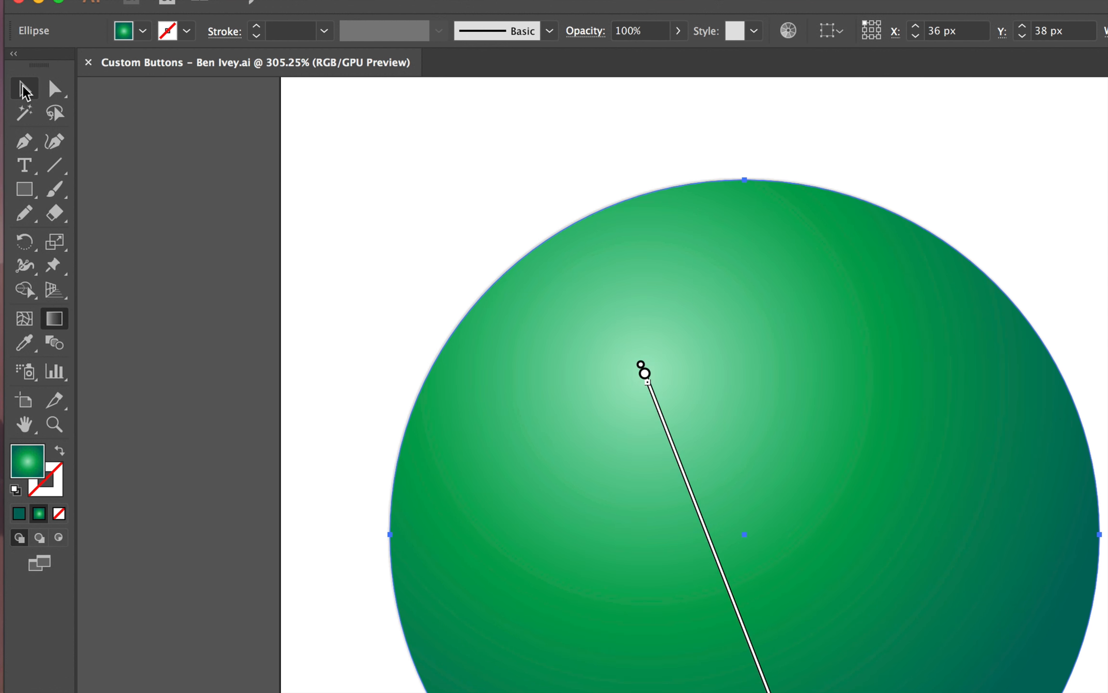
Enlarge the Appearance panel, collapse the circle's stroke and fill entries, and add a second fill above the green gradient
click(17, 88)
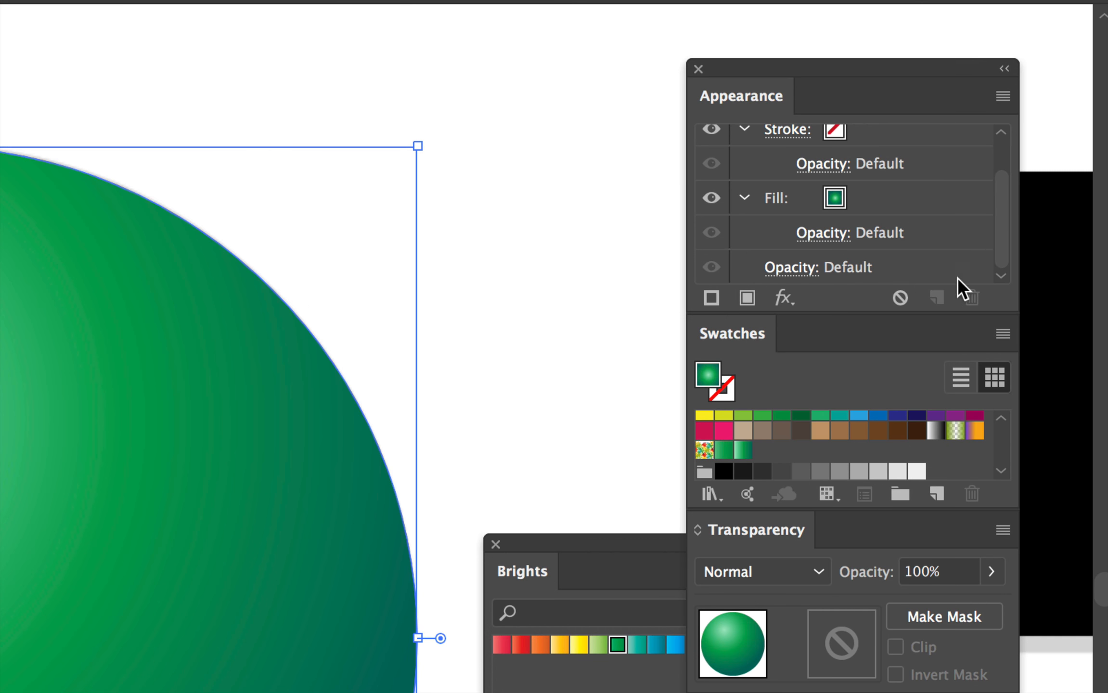
drag(862, 61, 853, 29)
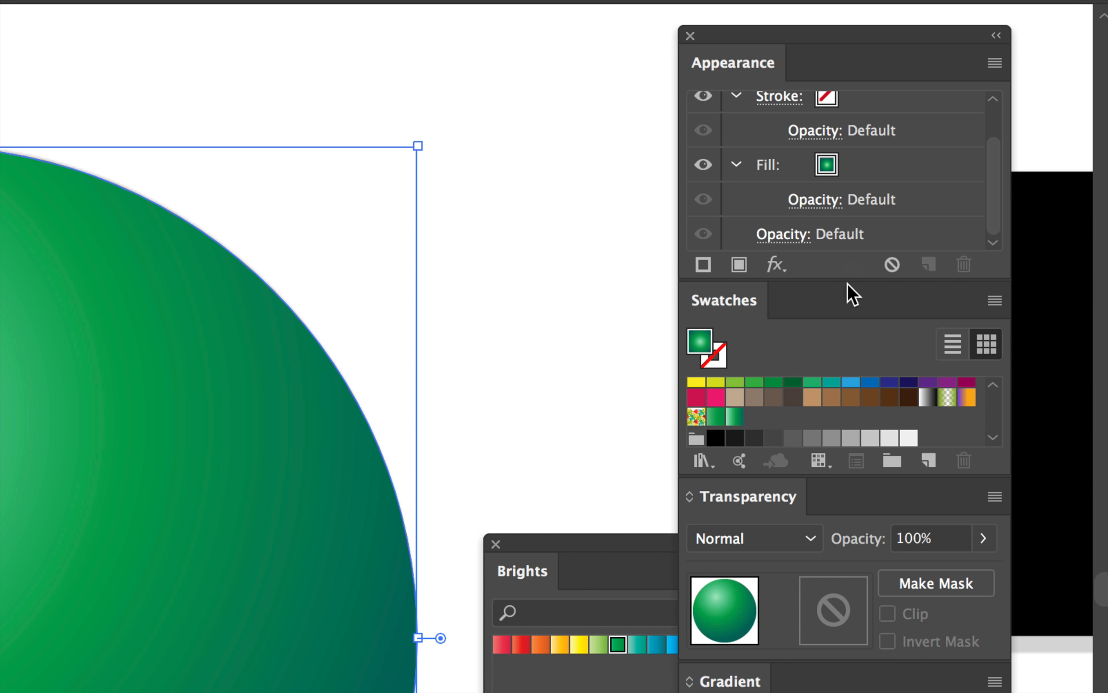
drag(849, 279, 856, 380)
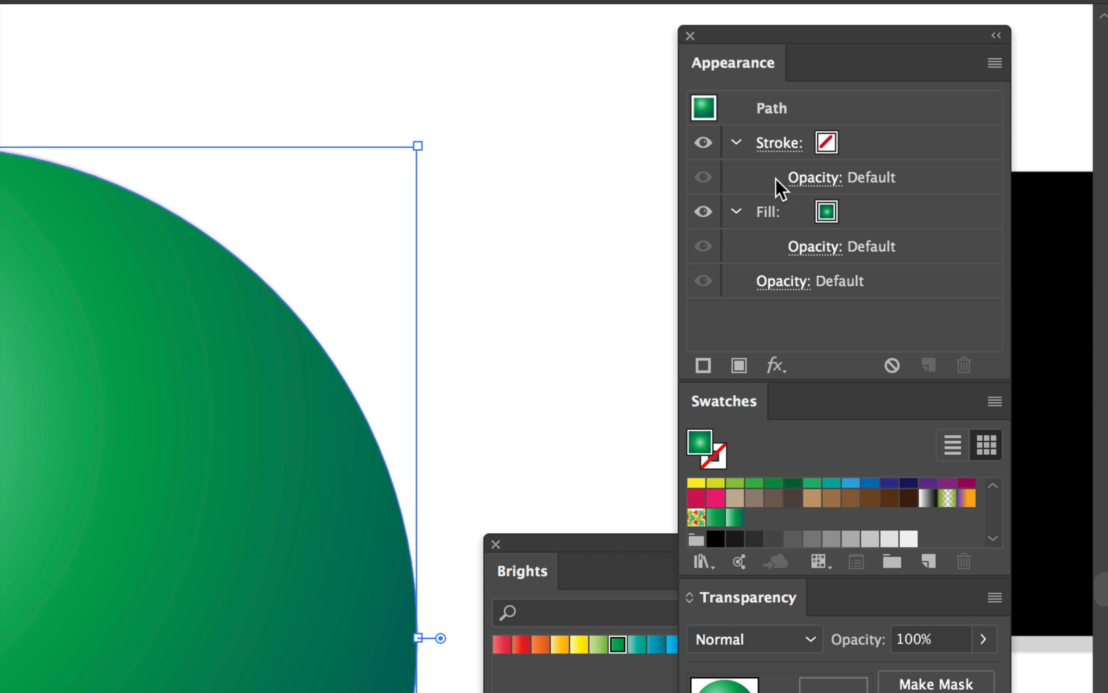
click(735, 142)
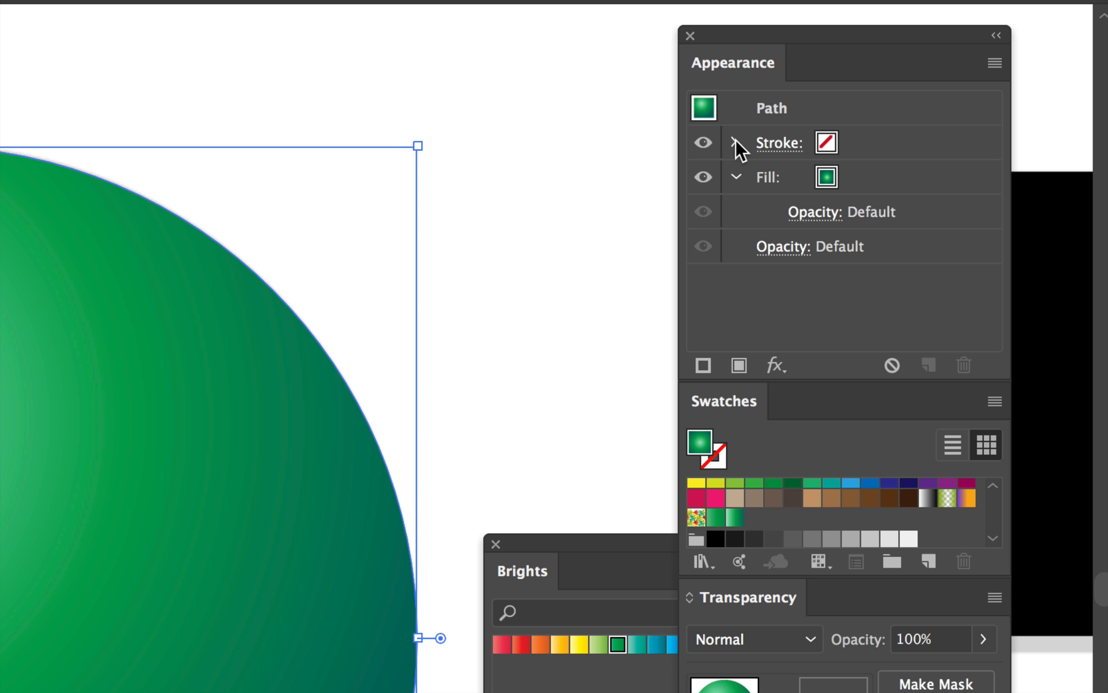
click(732, 176)
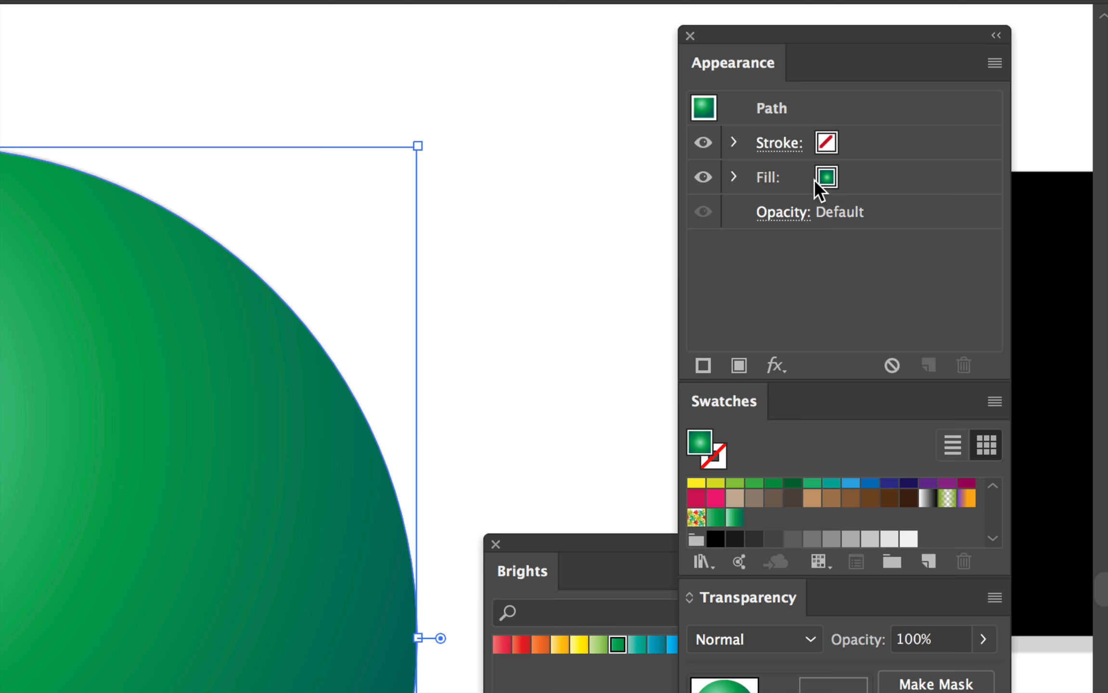
click(871, 180)
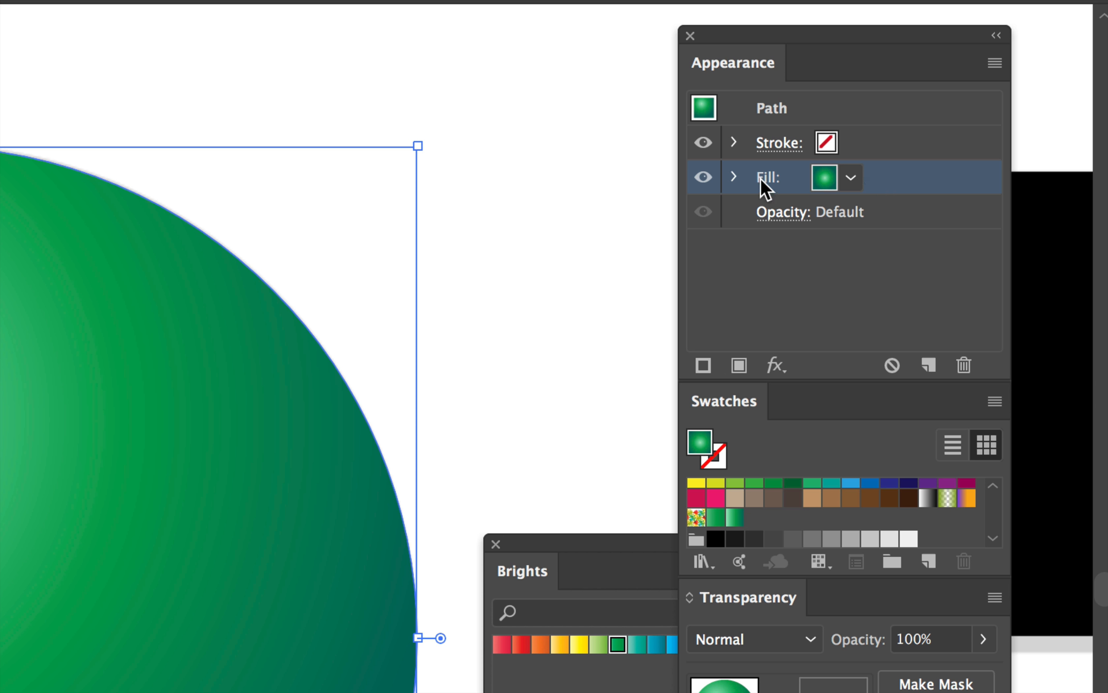
click(739, 367)
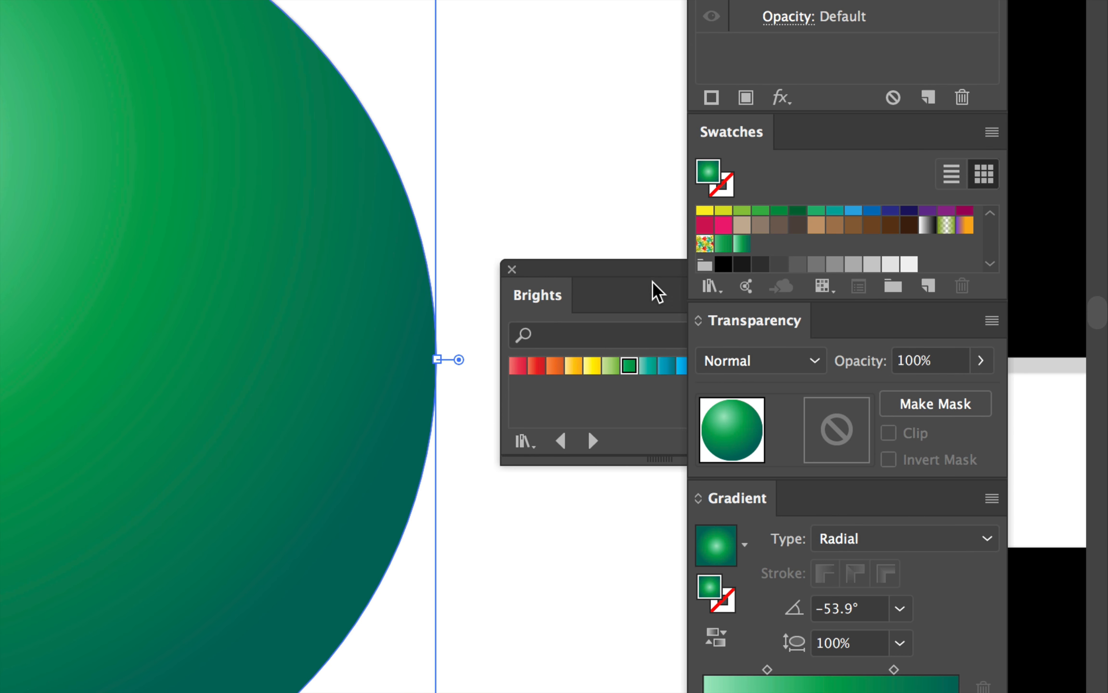
Browse the gradient libraries to Vignettes and apply a dark-edged round vignette to the circle's new upper fill
drag(657, 291, 482, 259)
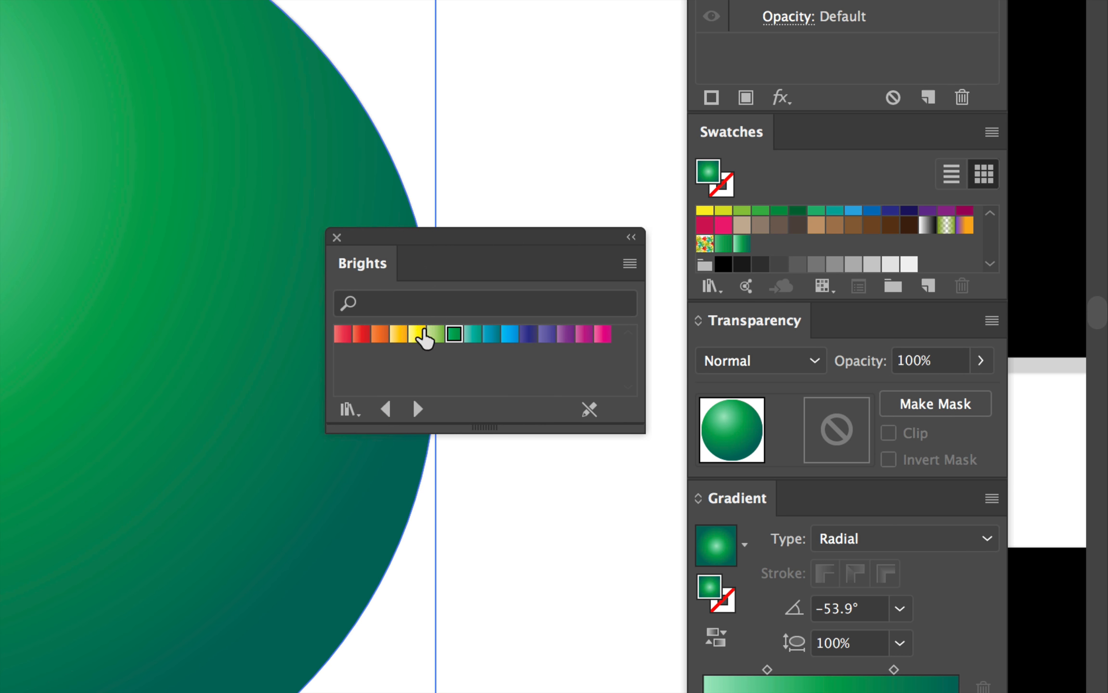
click(418, 410)
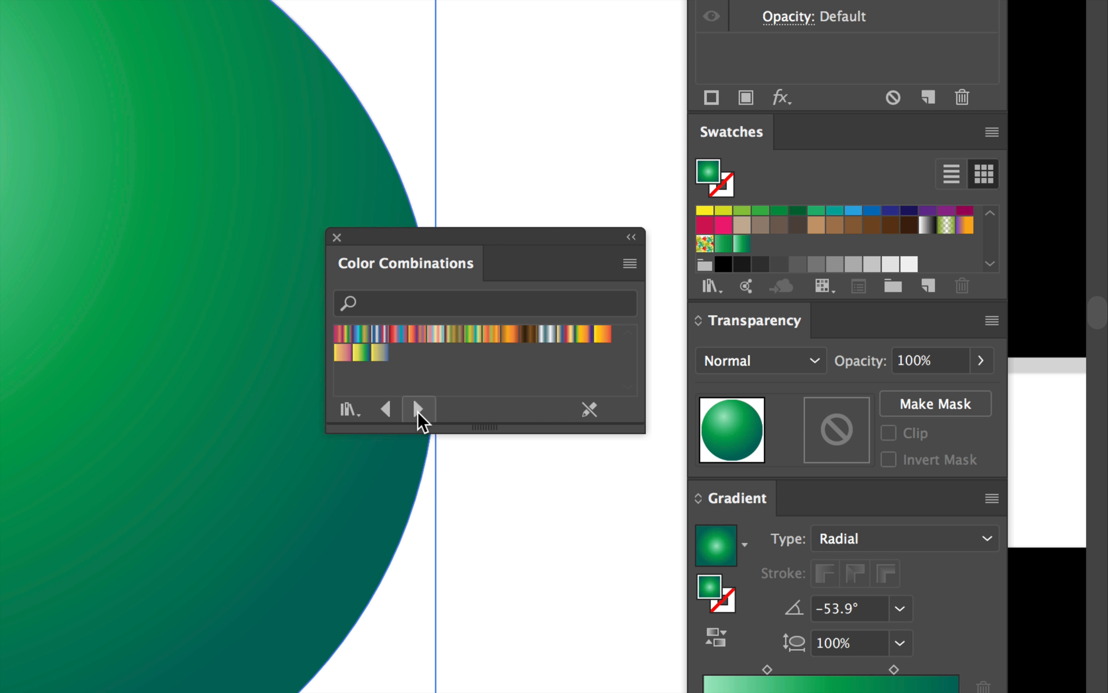
click(418, 410)
click(418, 410)
click(418, 410)
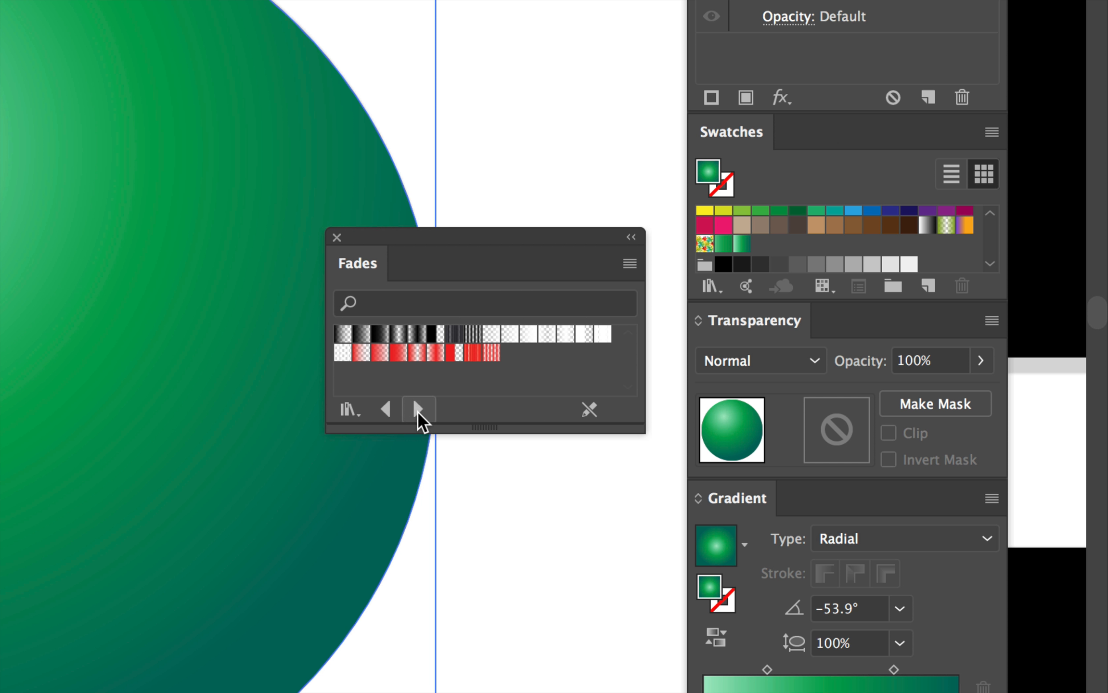
click(418, 410)
click(418, 411)
click(417, 410)
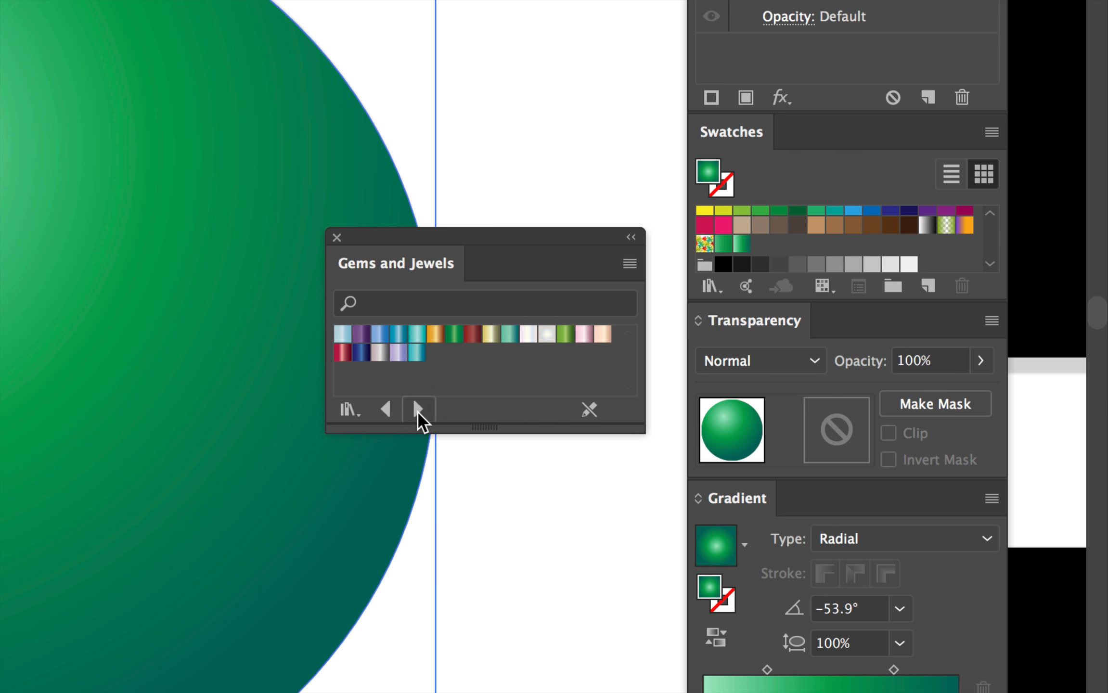
click(417, 410)
click(417, 410)
click(417, 410)
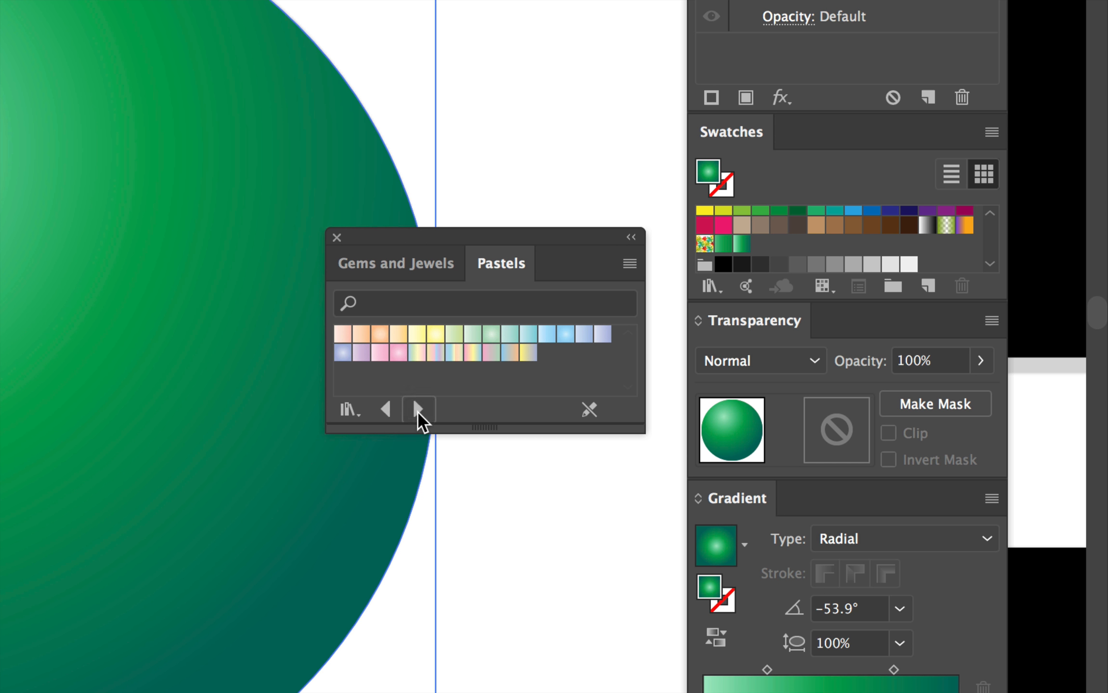
click(417, 411)
click(417, 410)
click(417, 410)
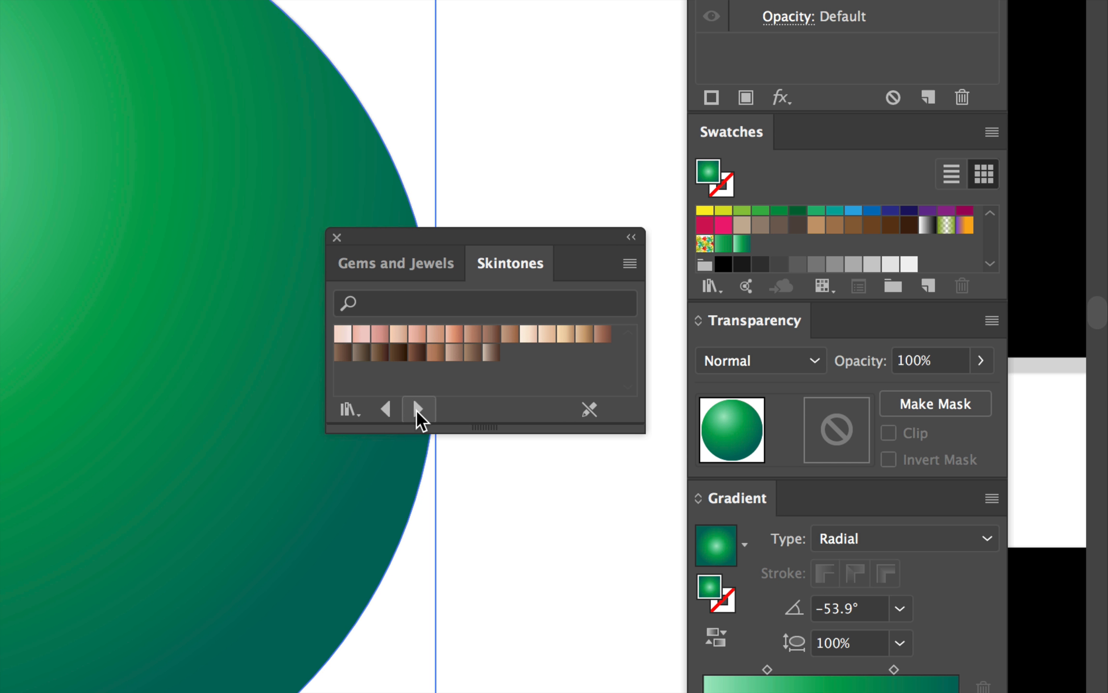
click(418, 410)
click(417, 410)
click(418, 410)
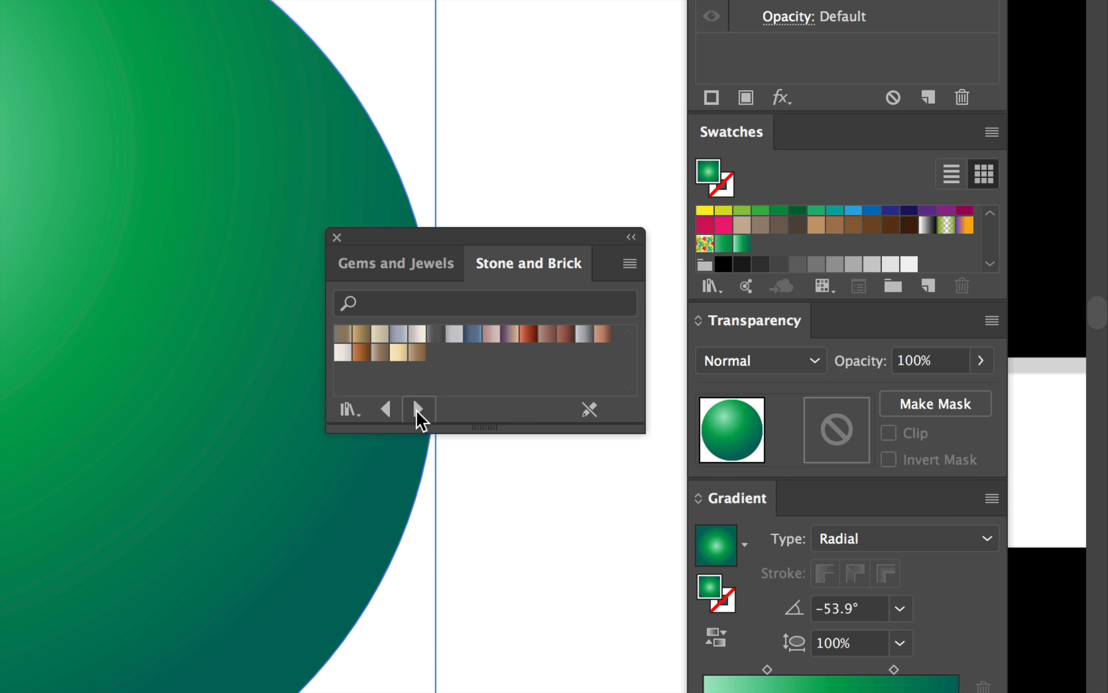
click(418, 410)
click(418, 410)
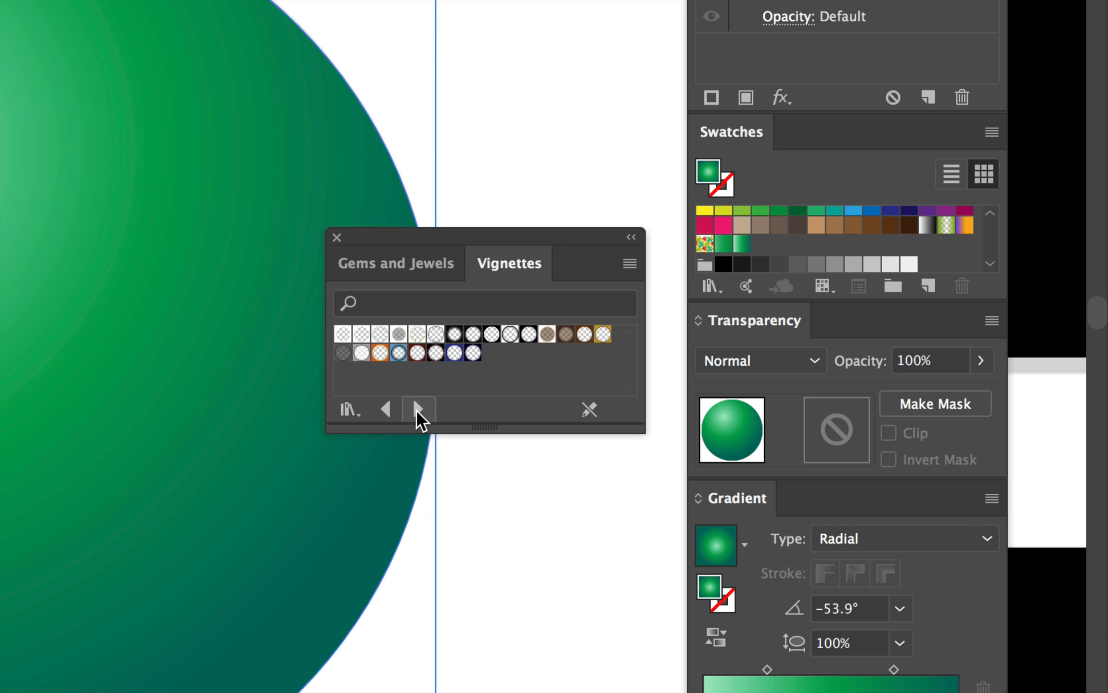
click(510, 334)
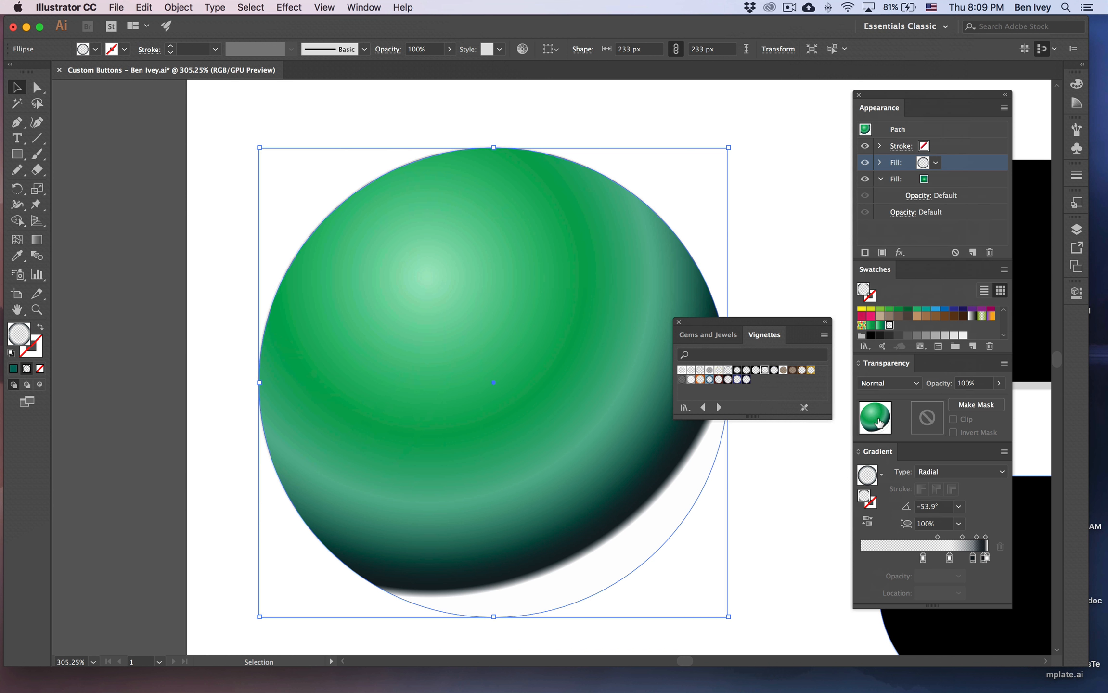
Redraw the vignette's radial gradient from the circle's center to its right edge so the dark ring follows the circumference
drag(725, 329, 840, 313)
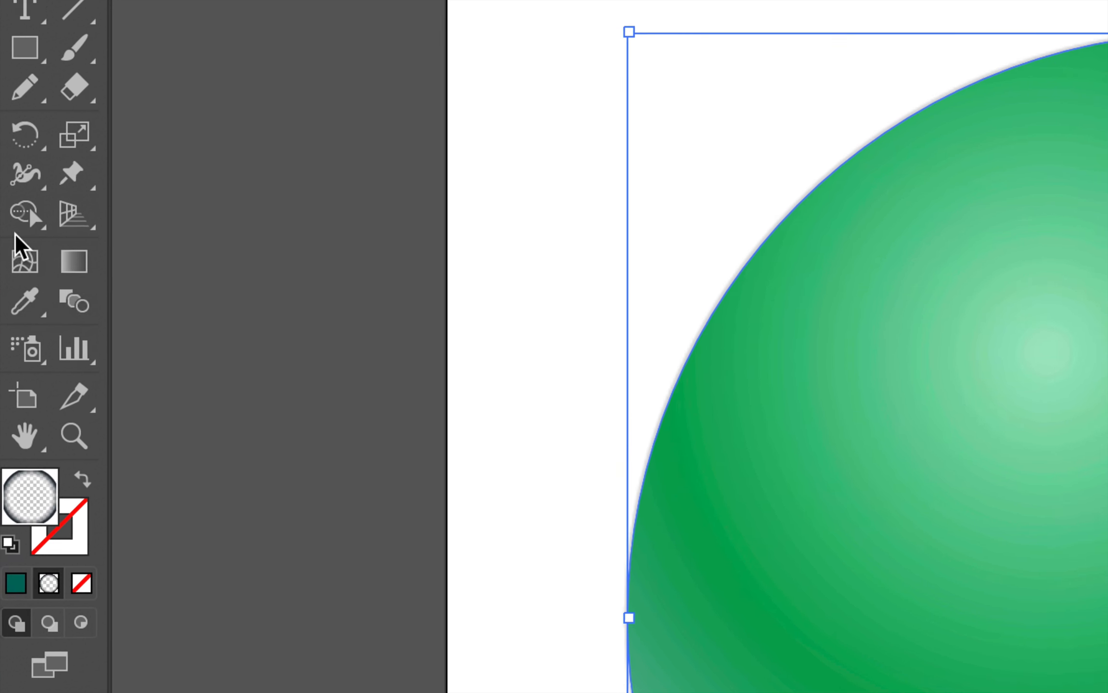
click(69, 257)
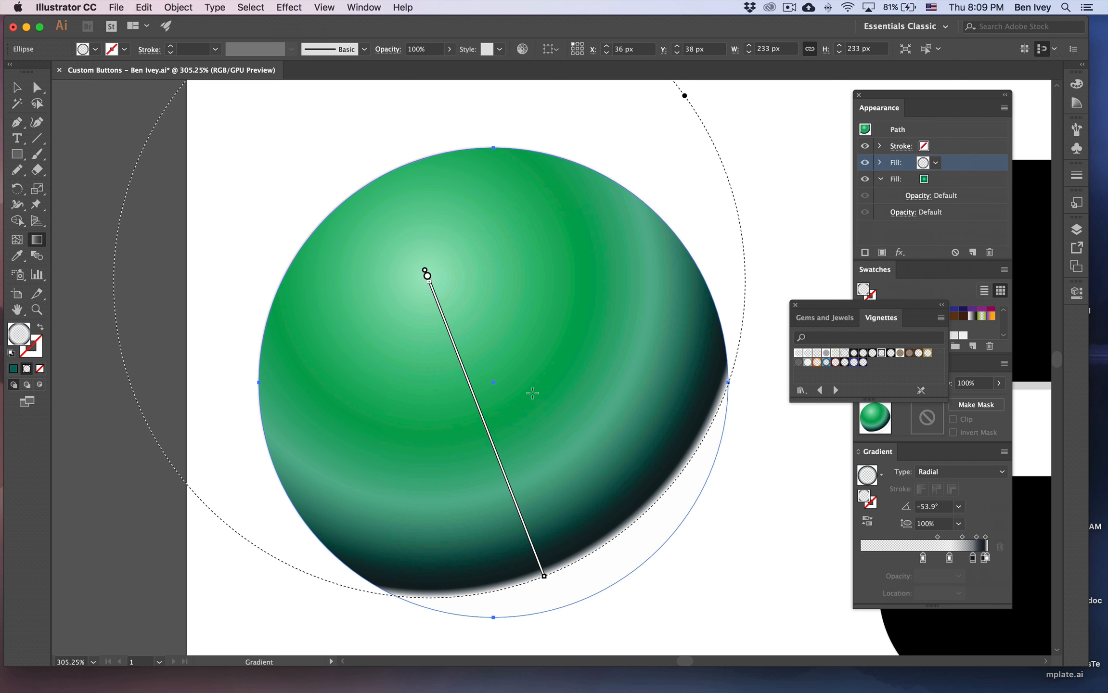
scroll(533, 393, right, 1)
scroll(533, 393, down, 1)
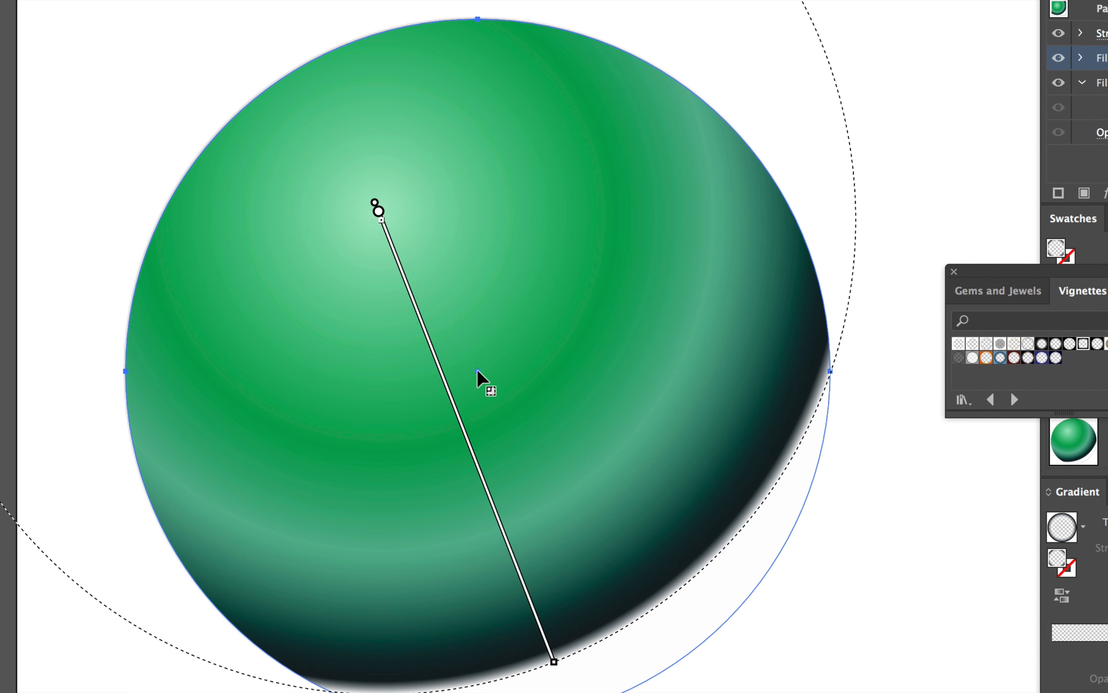
drag(478, 370, 644, 369)
mouse_move(726, 371)
mouse_down()
mouse_move(804, 376)
mouse_move(830, 363)
mouse_up()
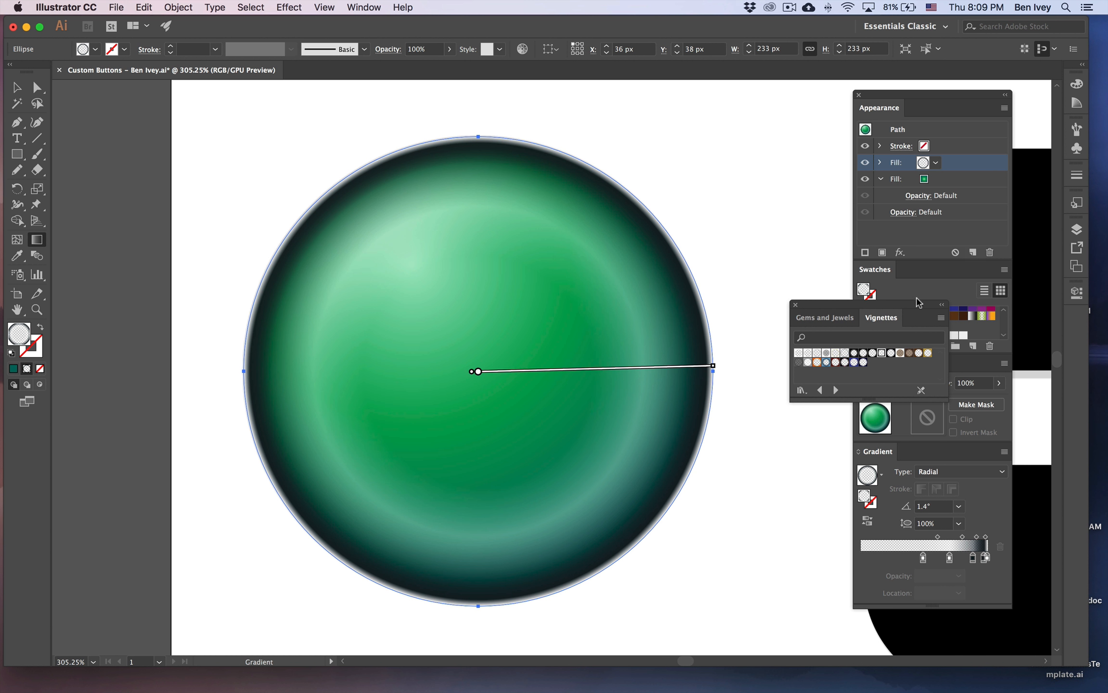
Set the blending mode of the circle's vignette fill to Overlay, with the Vignettes library moved aside
drag(917, 304, 894, 306)
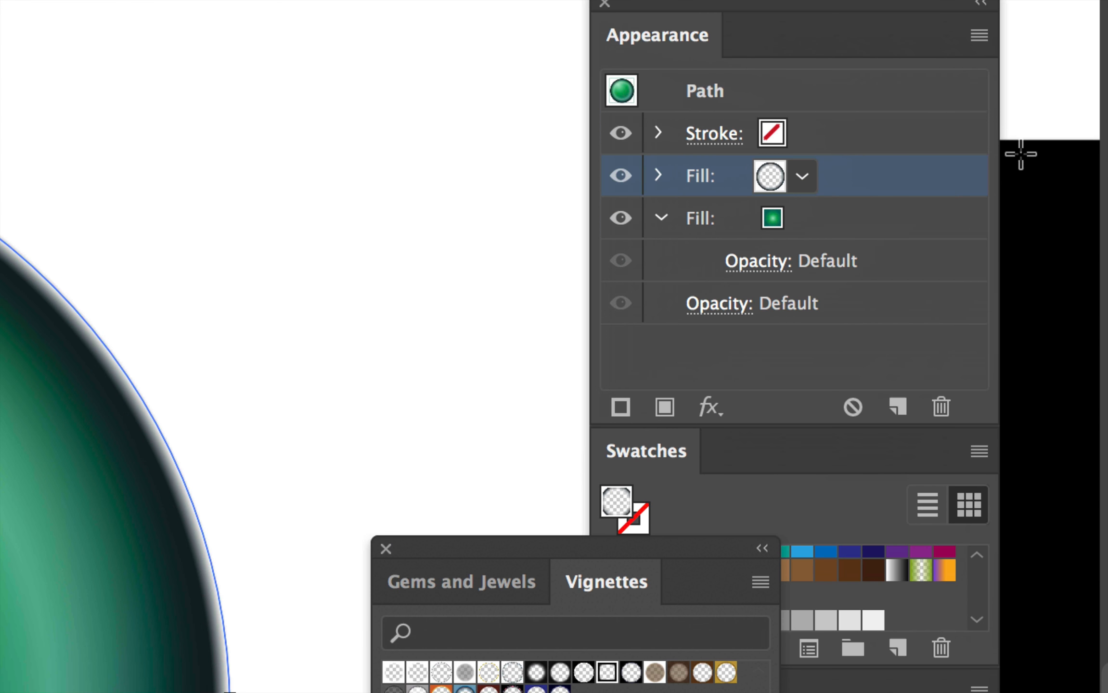
click(657, 174)
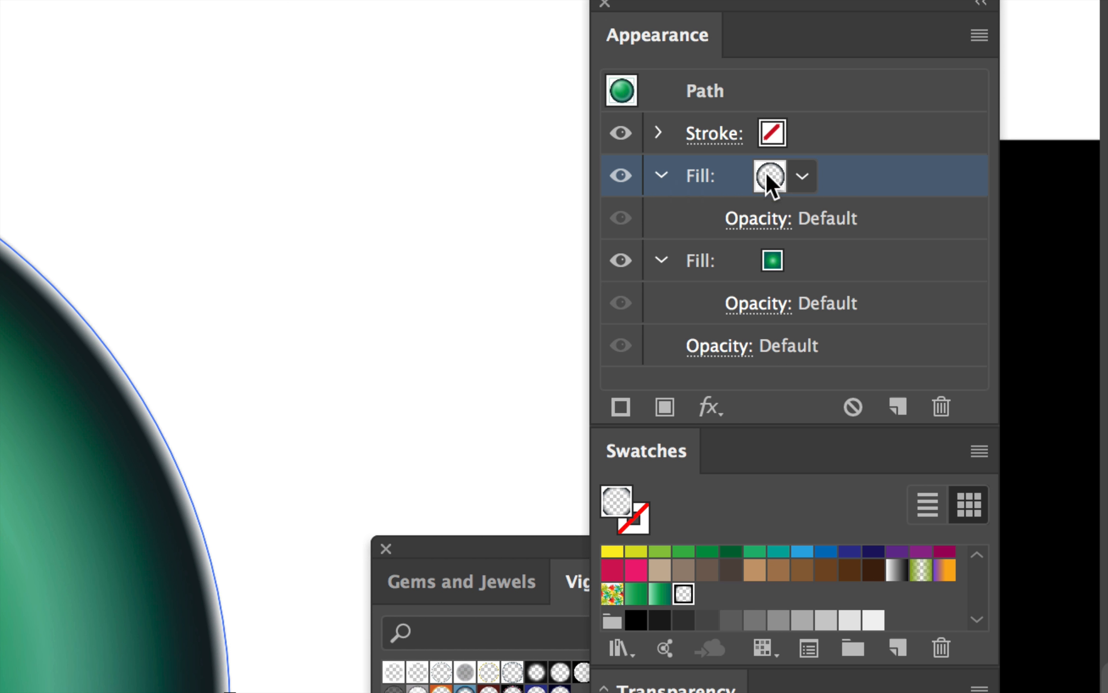
click(750, 219)
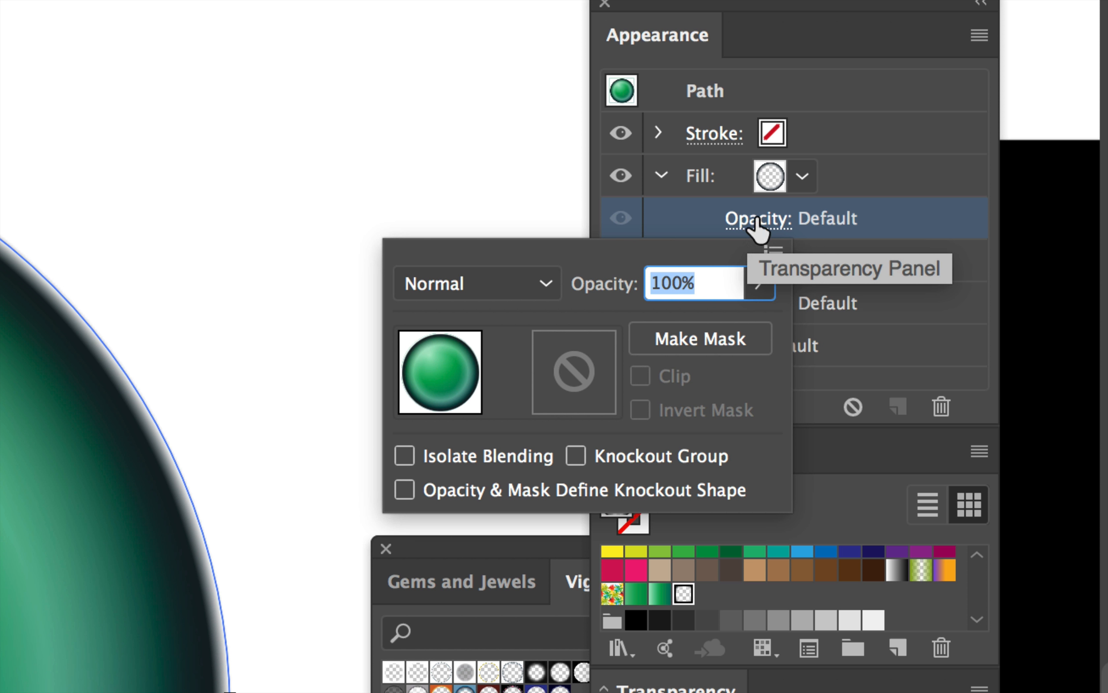
click(476, 292)
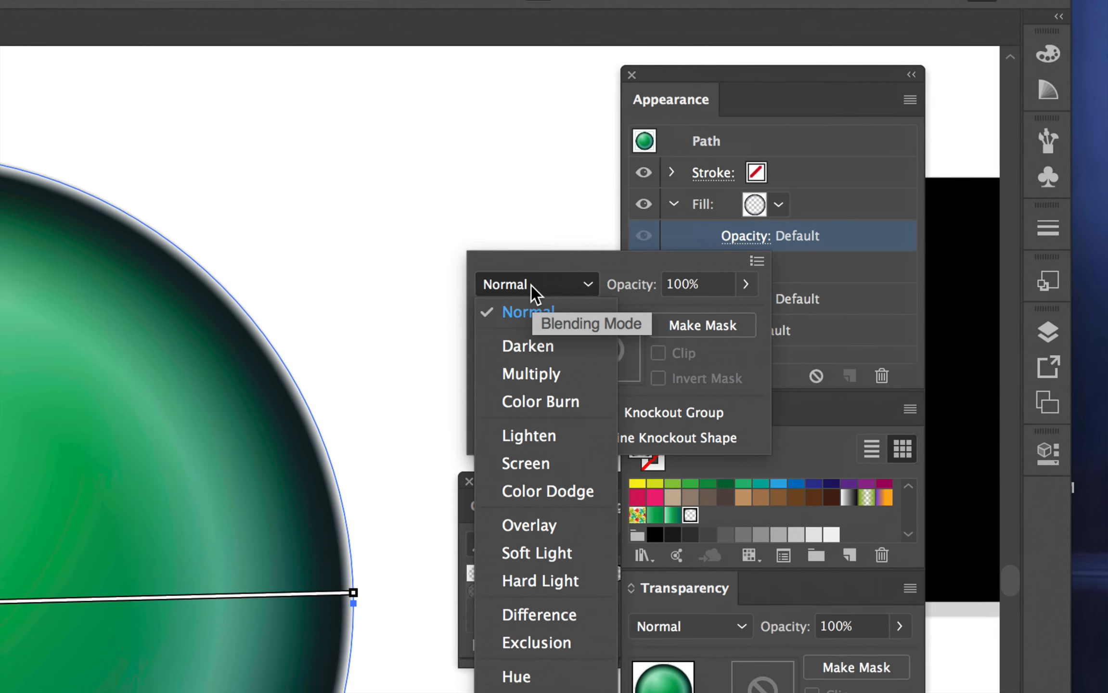
click(573, 518)
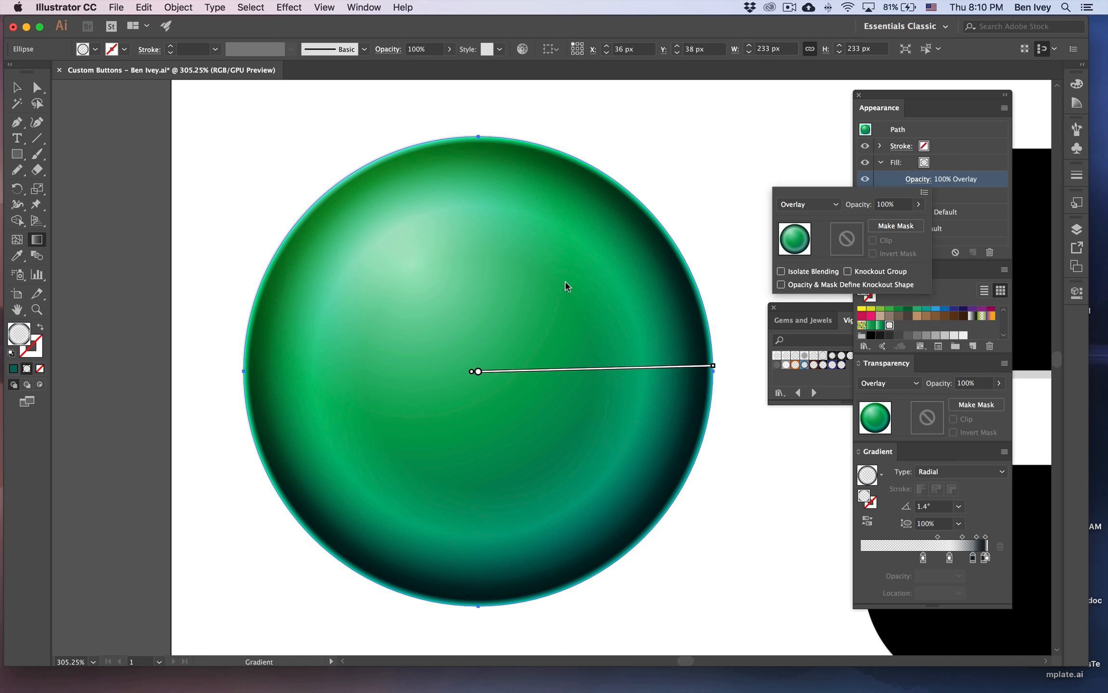
Switch to the Selection tool and save the document with the overlaid vignette fill
click(116, 6)
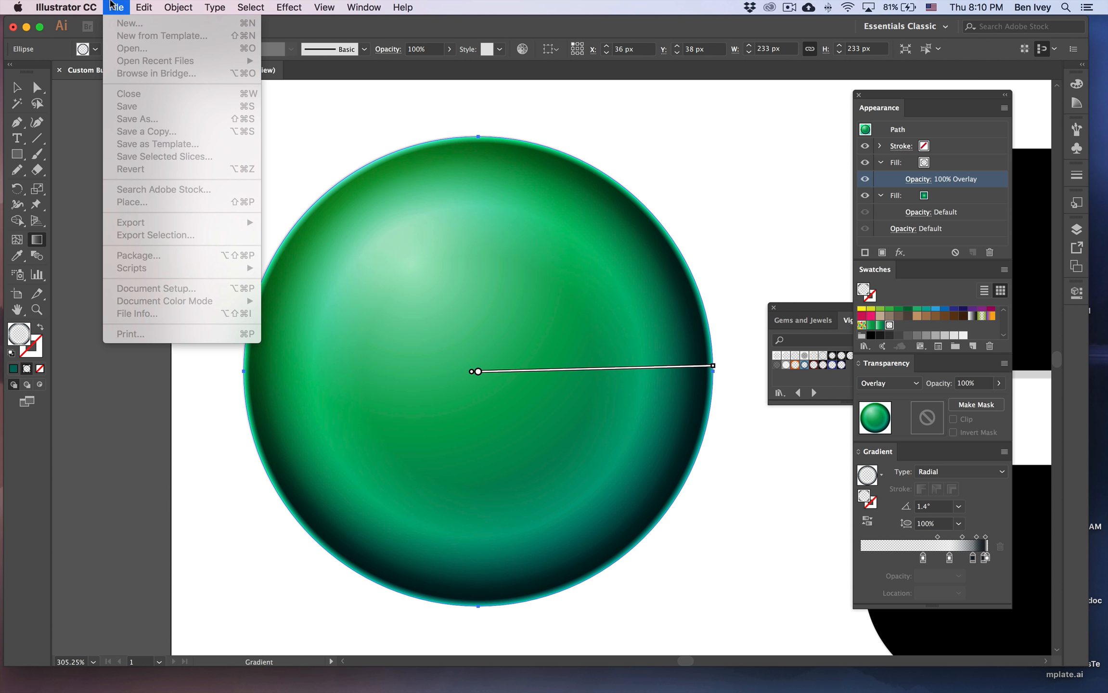
click(117, 7)
click(16, 87)
click(116, 6)
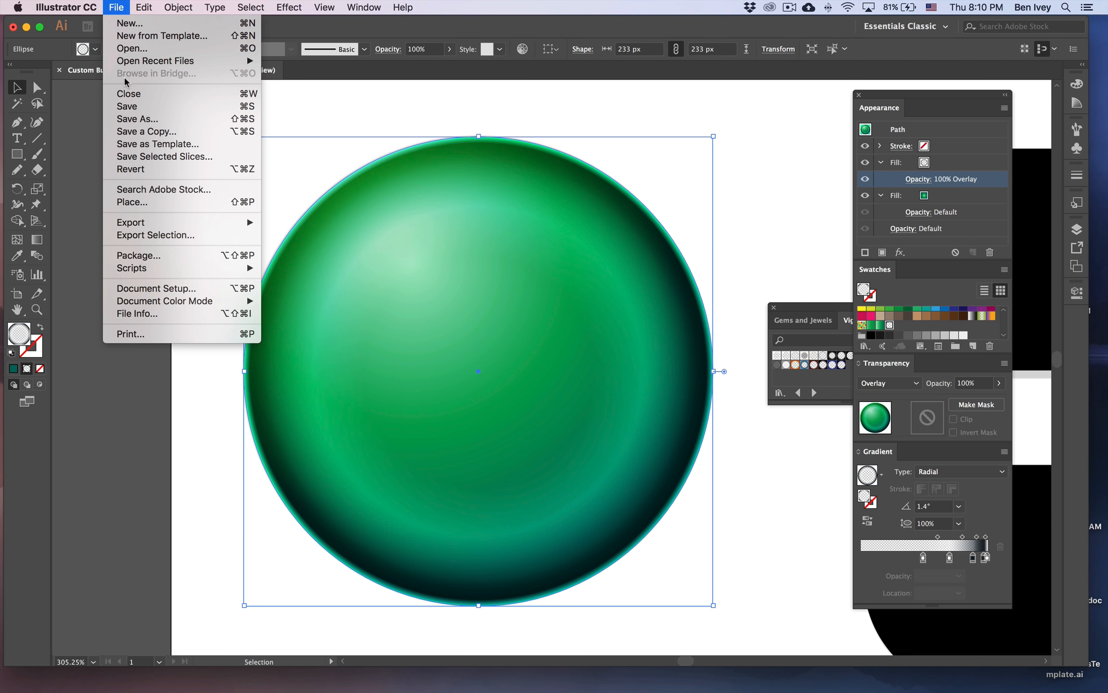
click(137, 108)
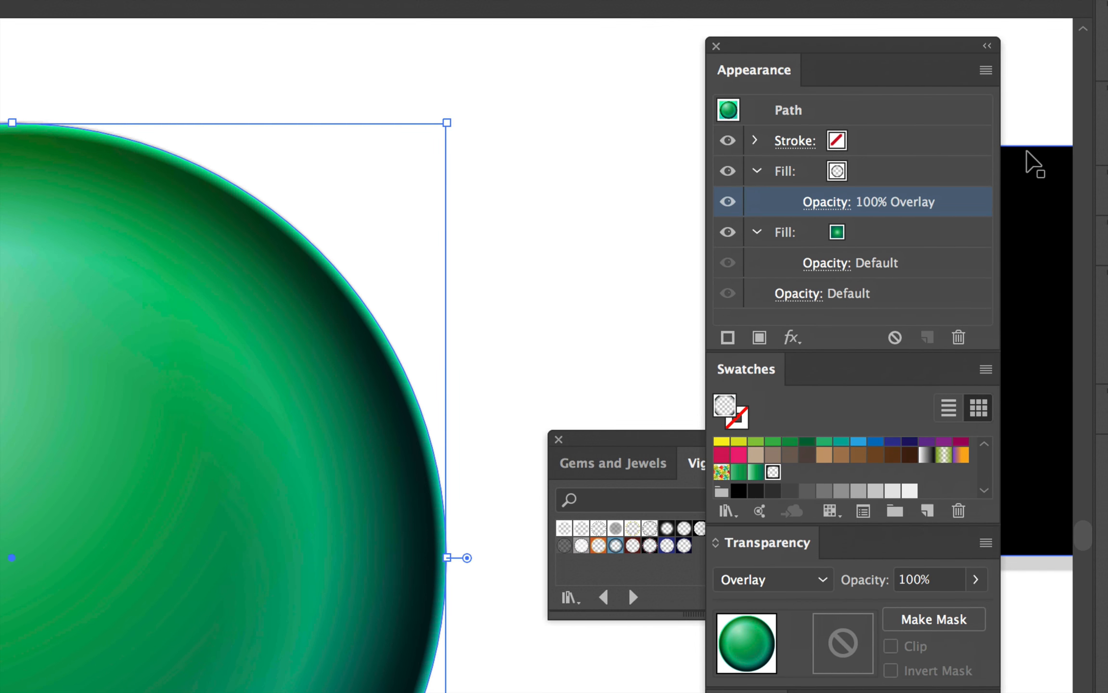
Collapse both fill entries in the circle's appearance and keep the circle selected
click(757, 171)
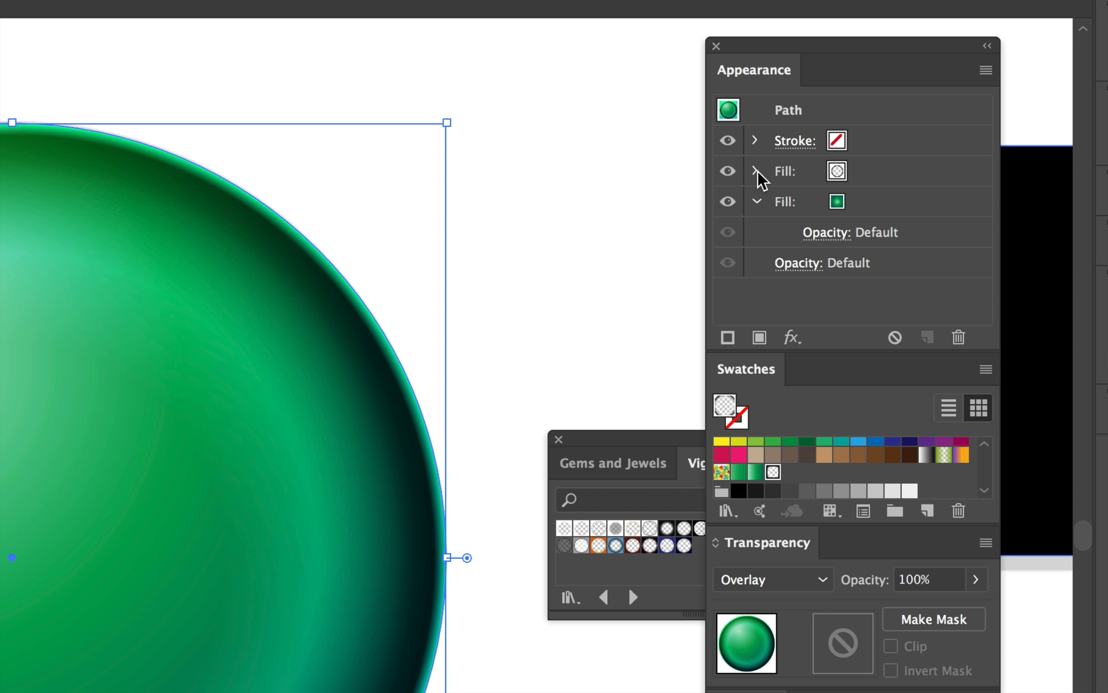
click(757, 202)
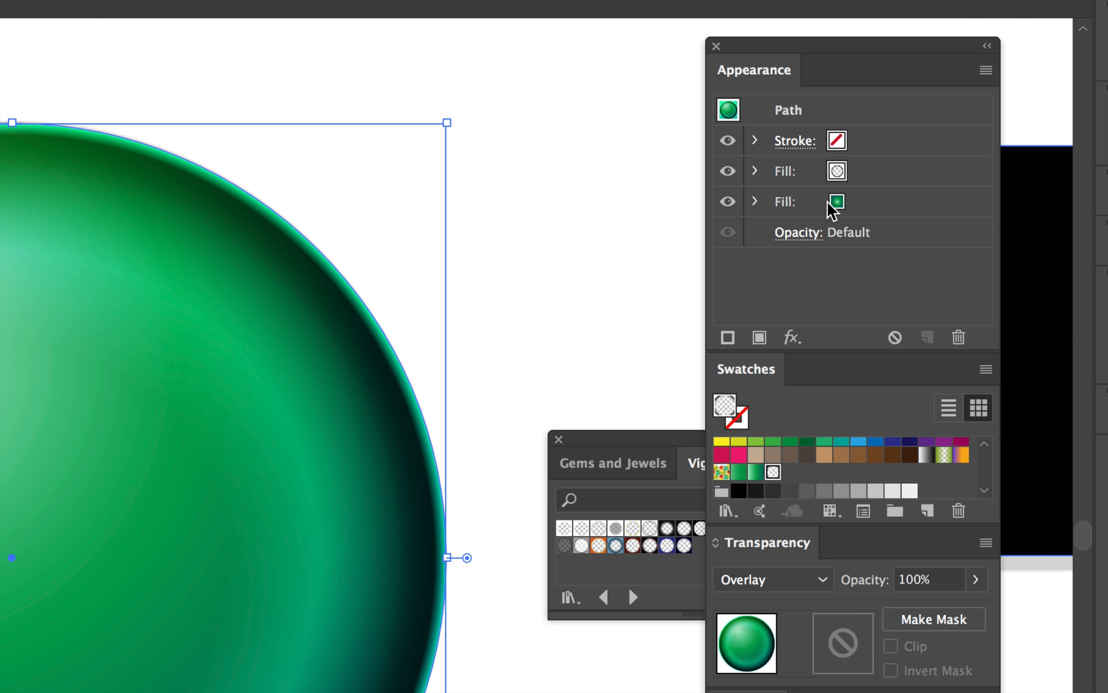
click(864, 175)
click(877, 208)
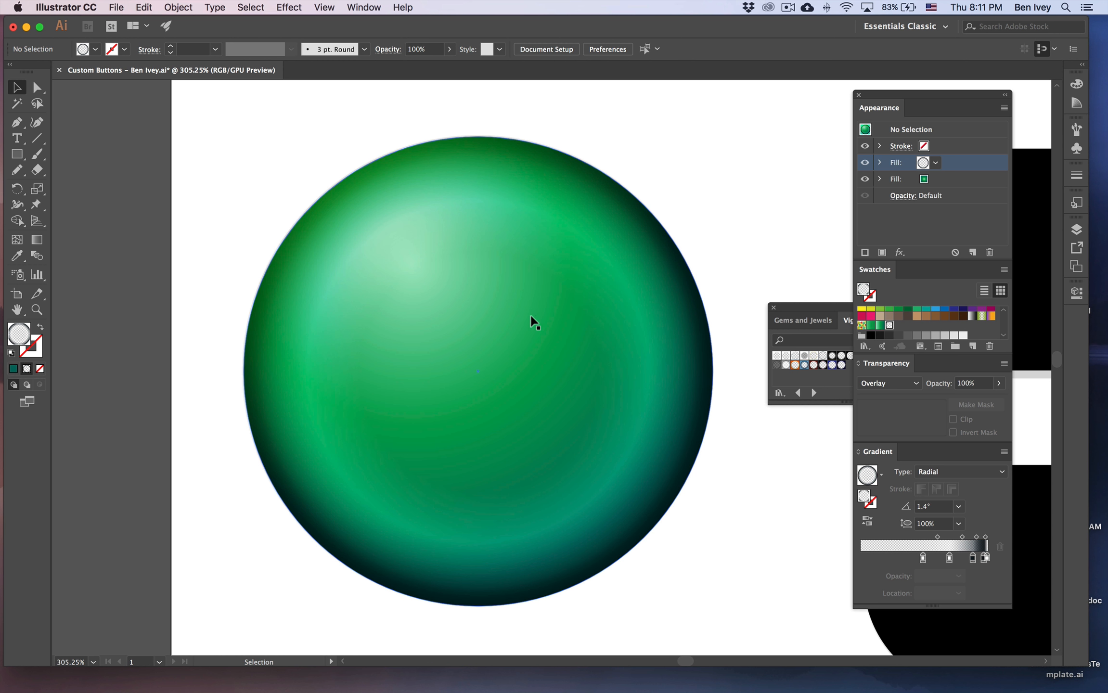
click(558, 281)
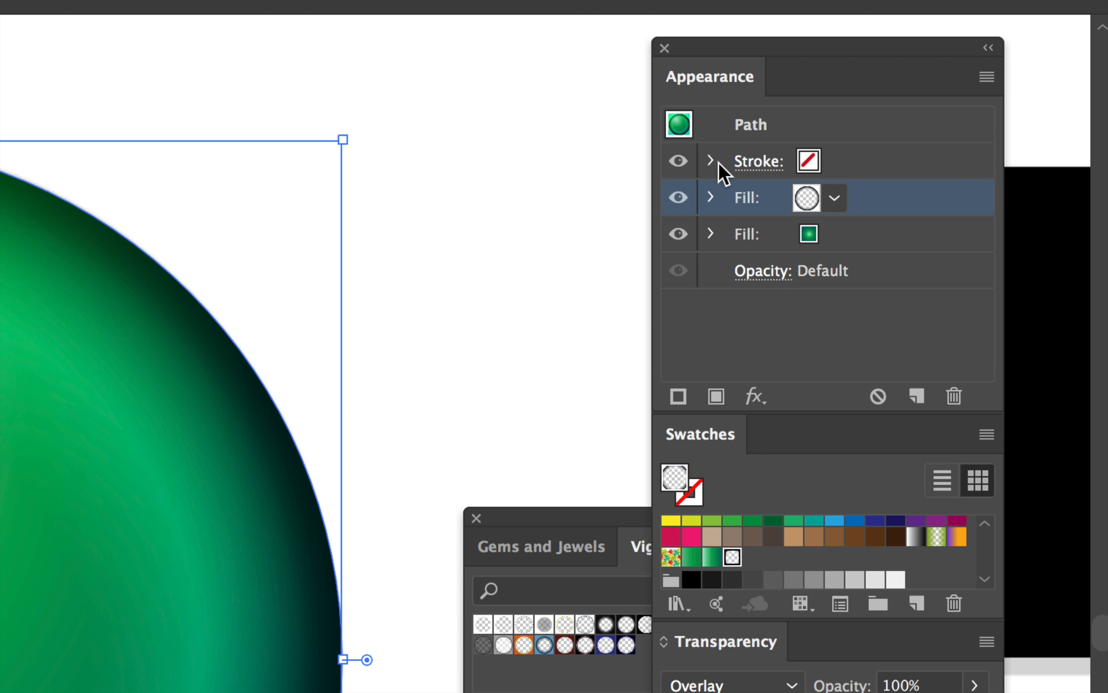
Move the circle's stroke beneath both fills in its appearance stack and make the stroke active for editing
click(871, 165)
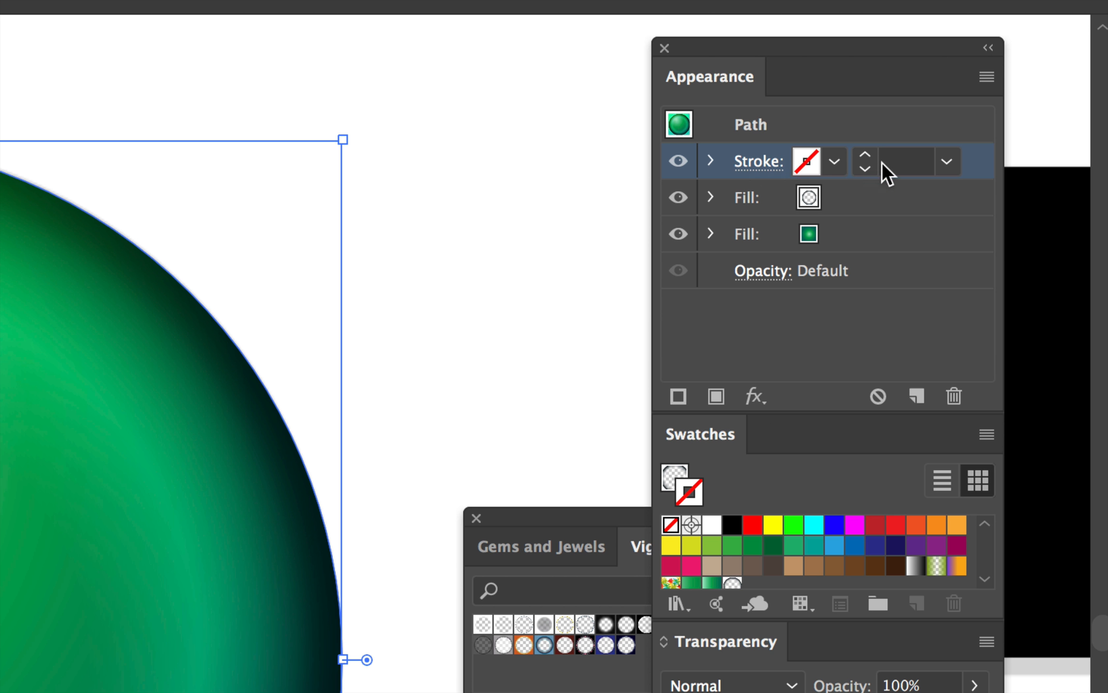
mouse_move(977, 164)
mouse_down()
mouse_move(977, 208)
mouse_move(954, 240)
mouse_move(738, 250)
mouse_up()
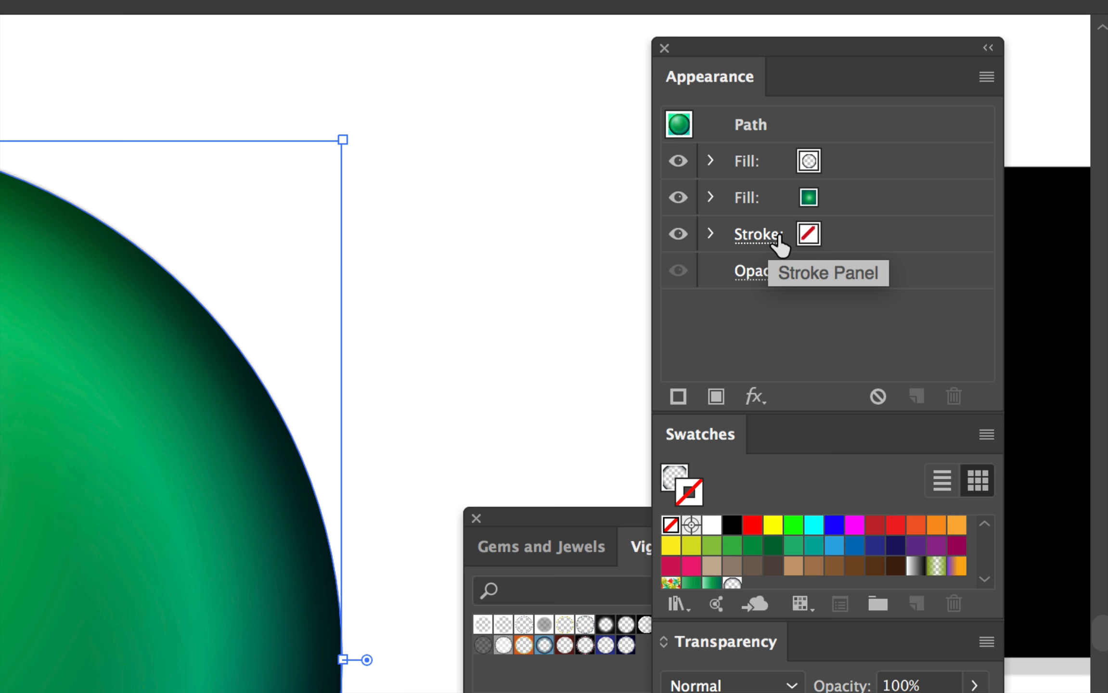
click(806, 230)
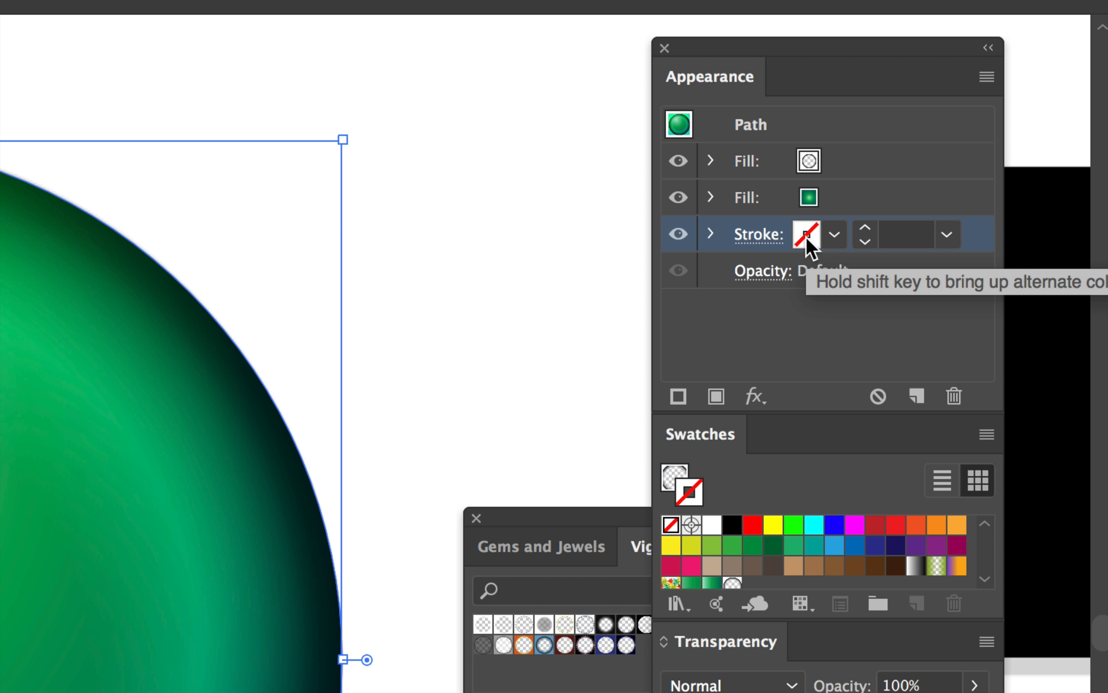
Move the gradient library beside the appearance list and browse back from Vignettes to the Metals collection
drag(625, 515, 503, 235)
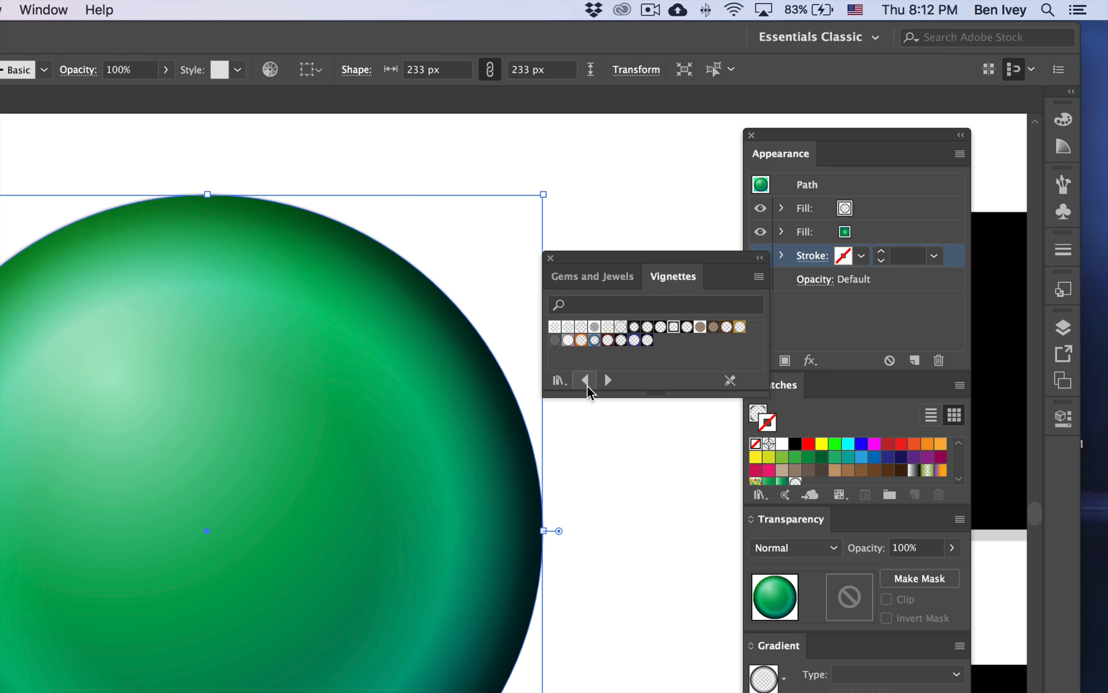
click(585, 381)
click(586, 382)
click(585, 381)
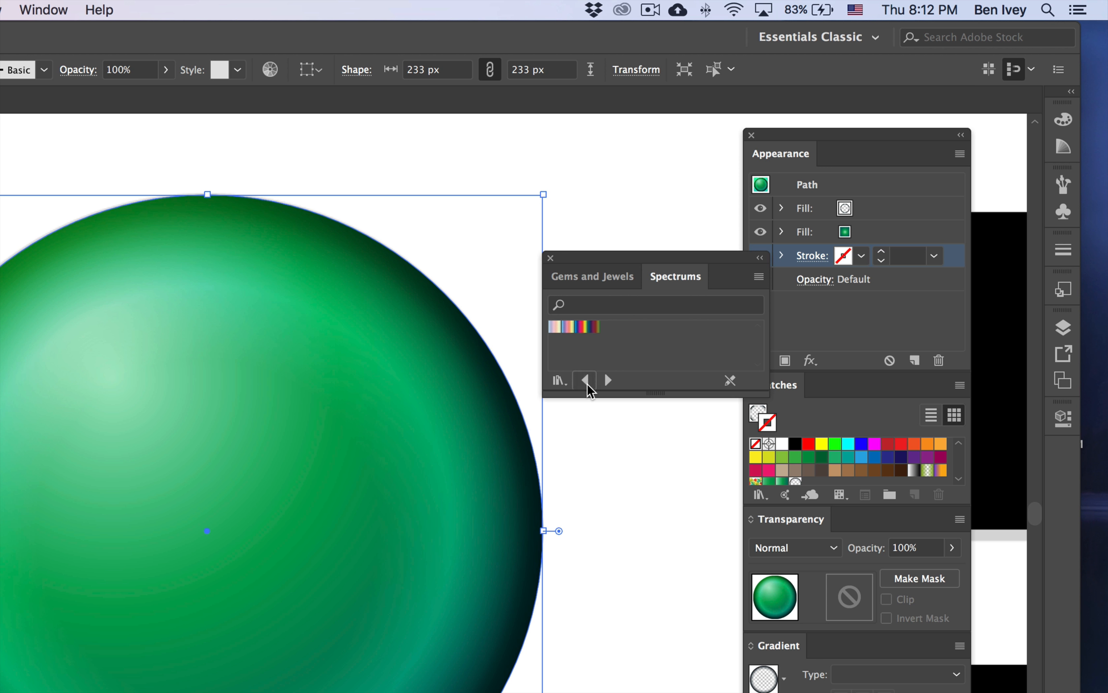
click(586, 381)
click(586, 381)
click(585, 382)
click(586, 381)
click(585, 381)
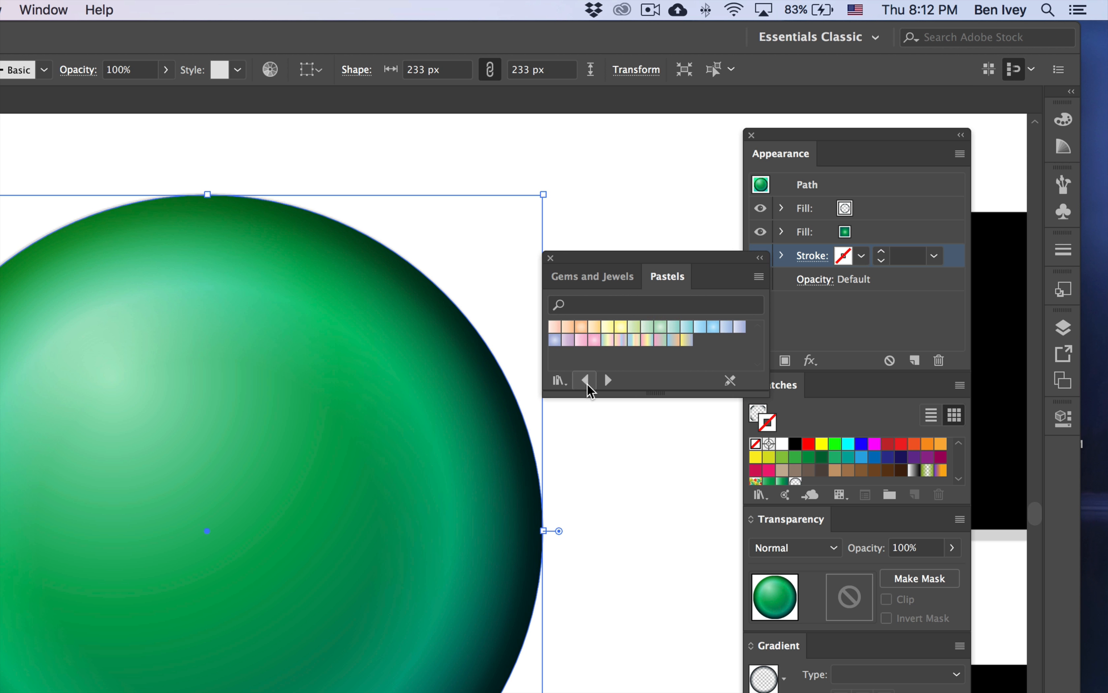
click(585, 381)
click(586, 381)
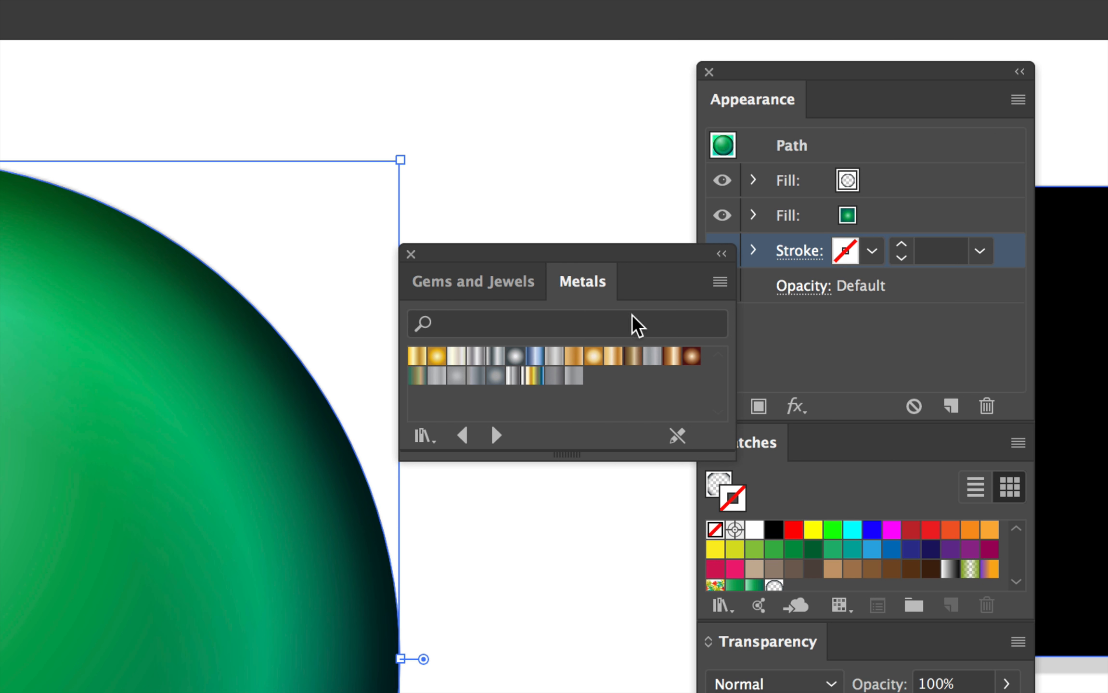
Apply the dark silver linear gradient from the Metals library to the circle's stroke and set its weight to 18 pt
click(852, 256)
click(854, 257)
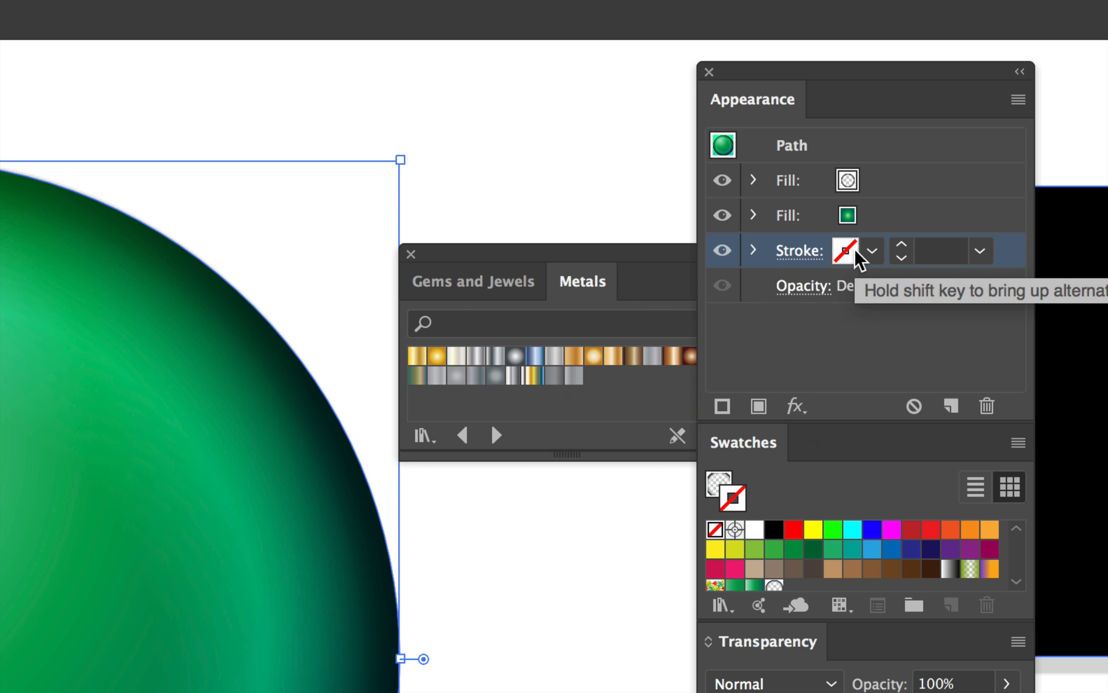
click(495, 357)
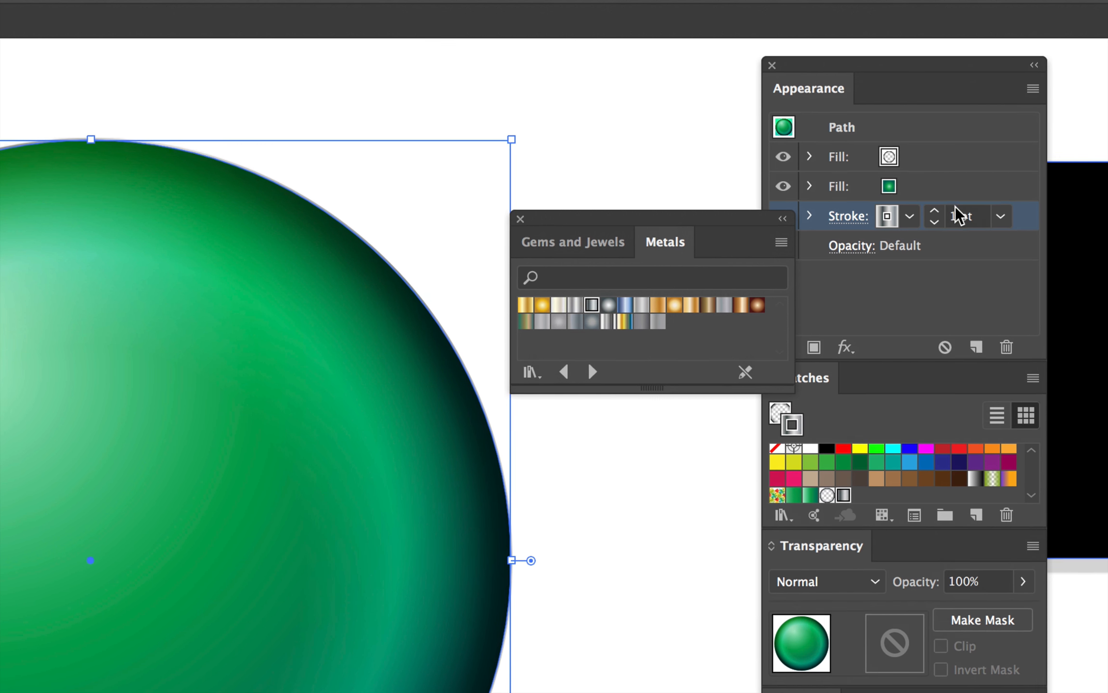
click(958, 217)
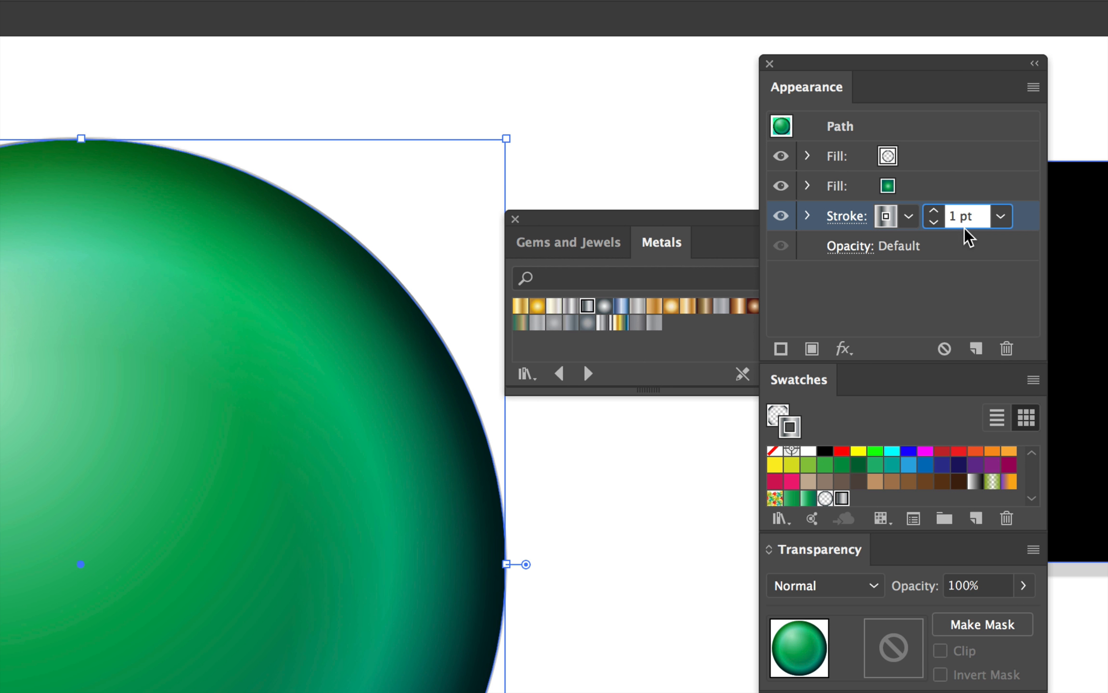
text(8)
key(Return)
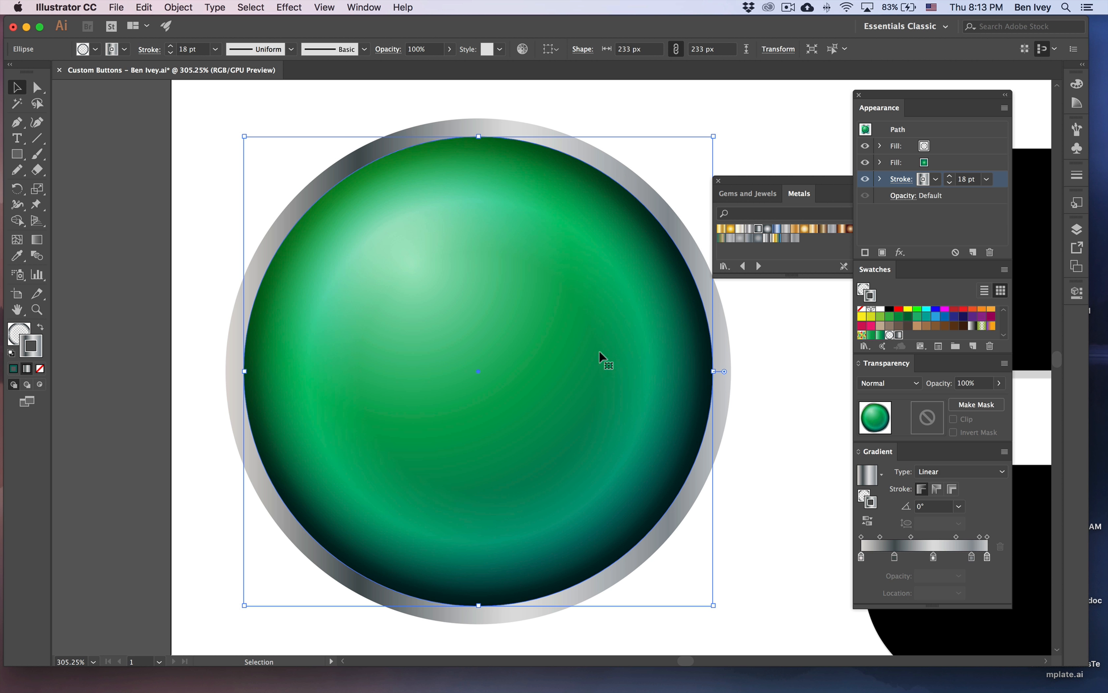
Add a second metallic stroke above the circle's 18 pt stroke and set its weight to 8 pt
click(962, 203)
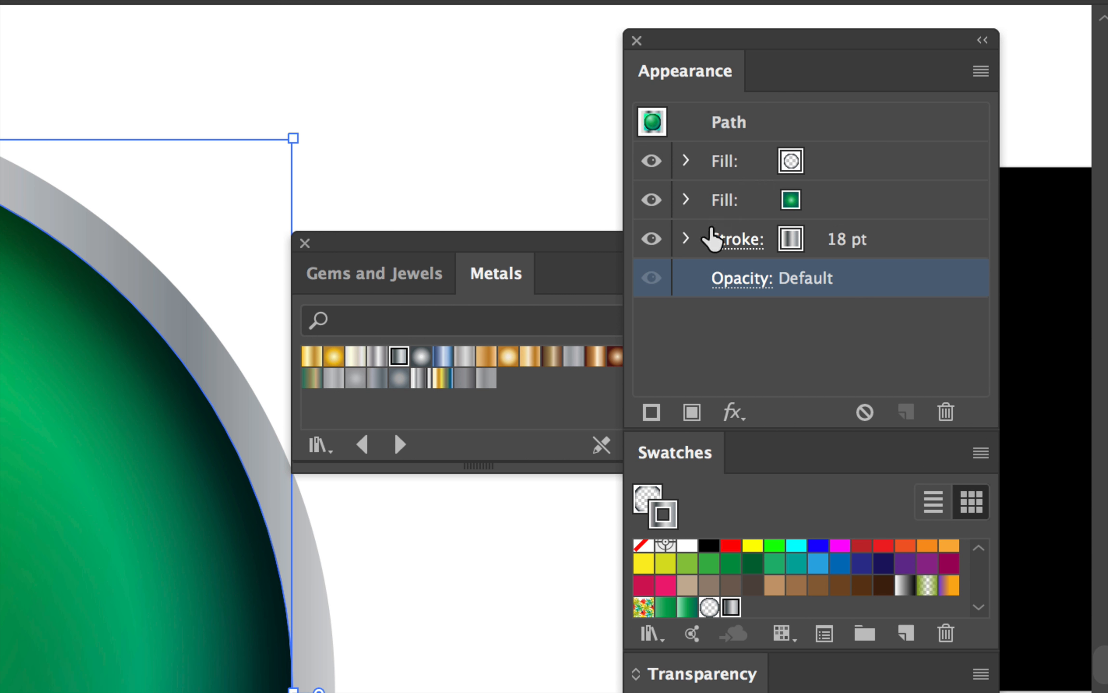
click(878, 243)
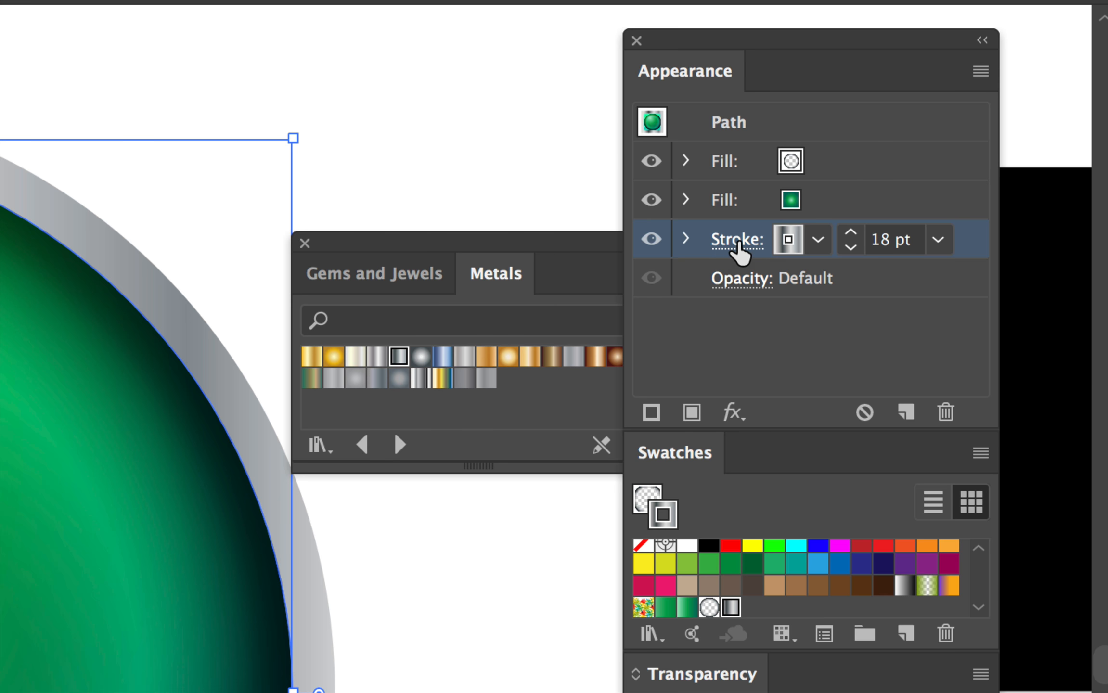
click(651, 412)
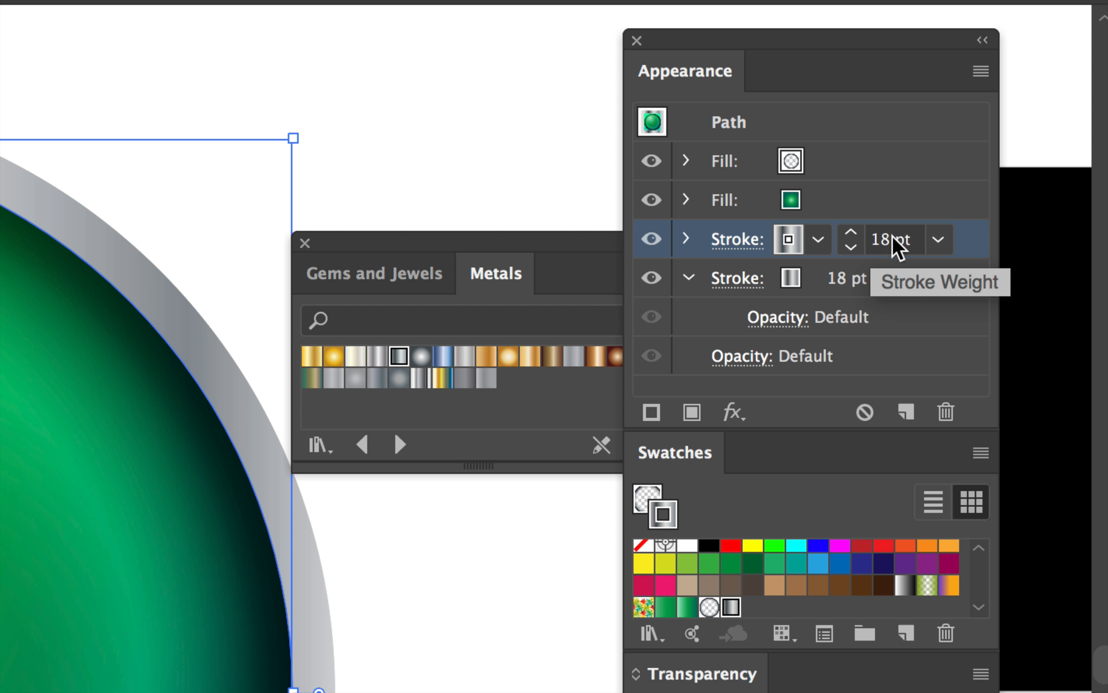
click(875, 242)
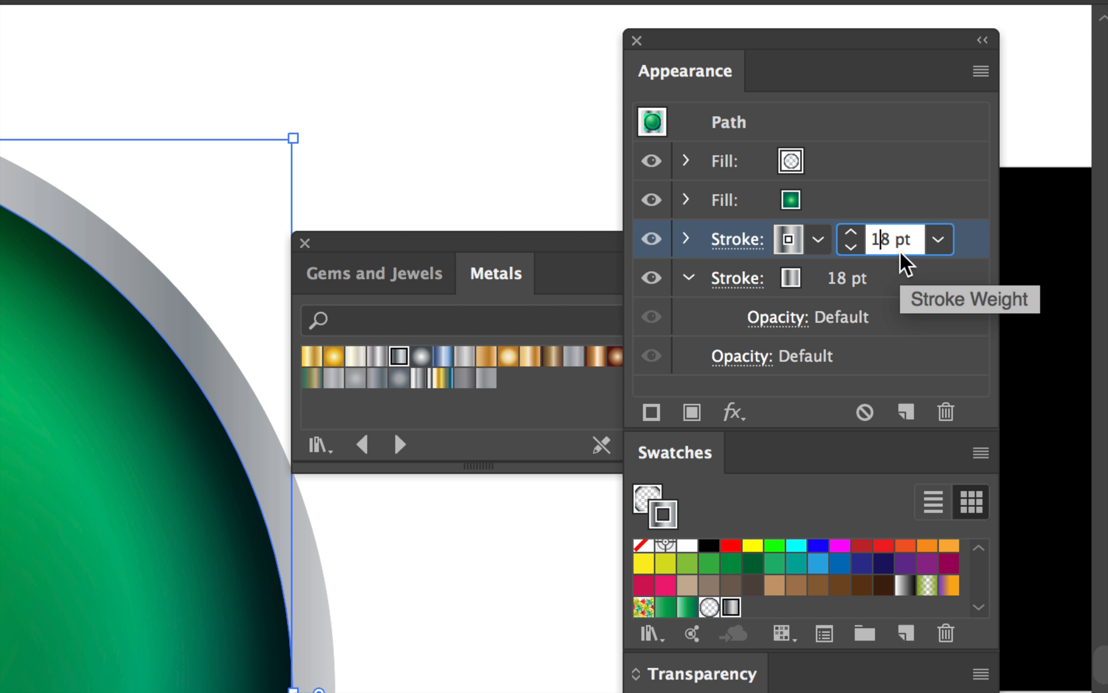
key(BackSpace)
key(Return)
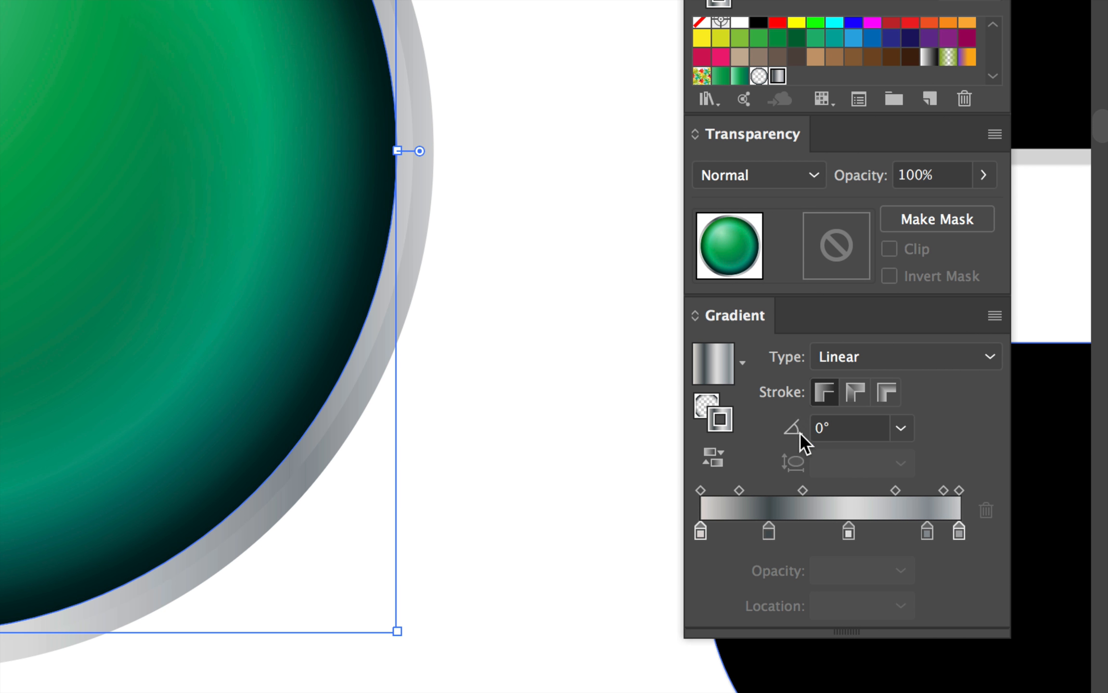
Set the gradient angle of the circle's 8 pt stroke to 180° and deselect the circle
click(901, 428)
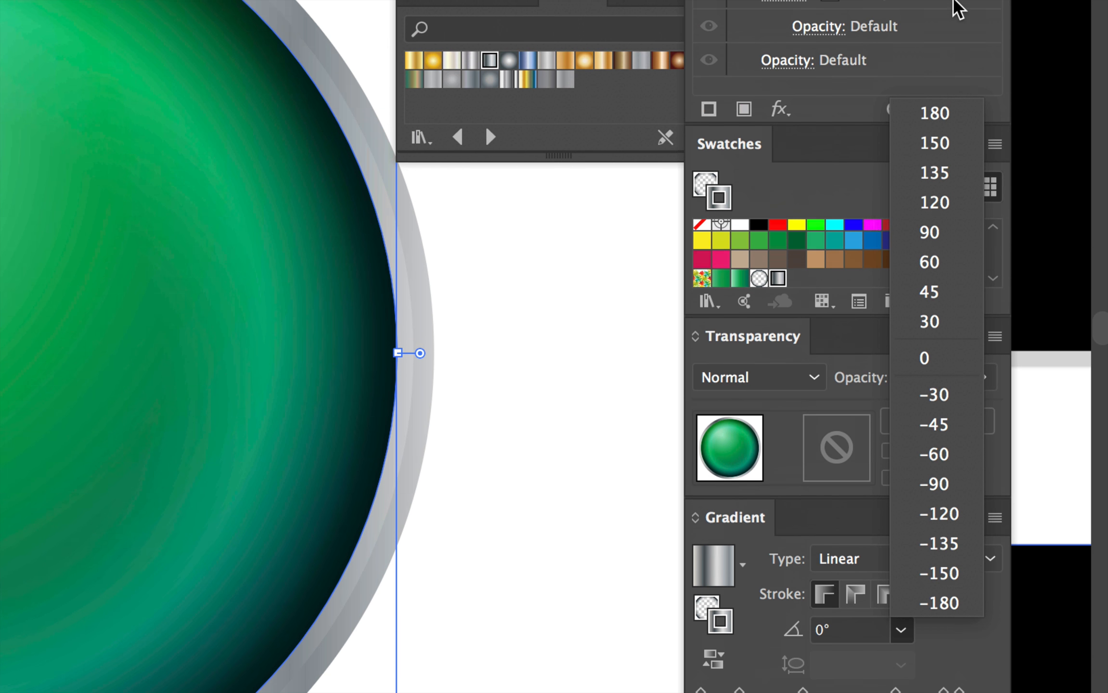
click(944, 113)
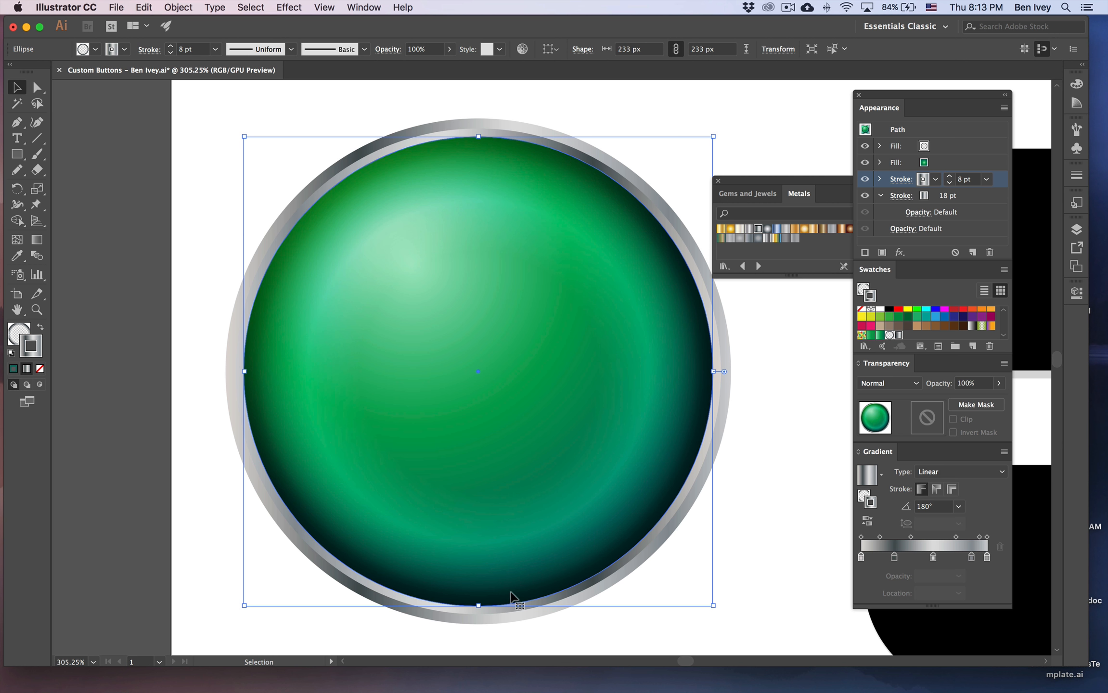
click(775, 319)
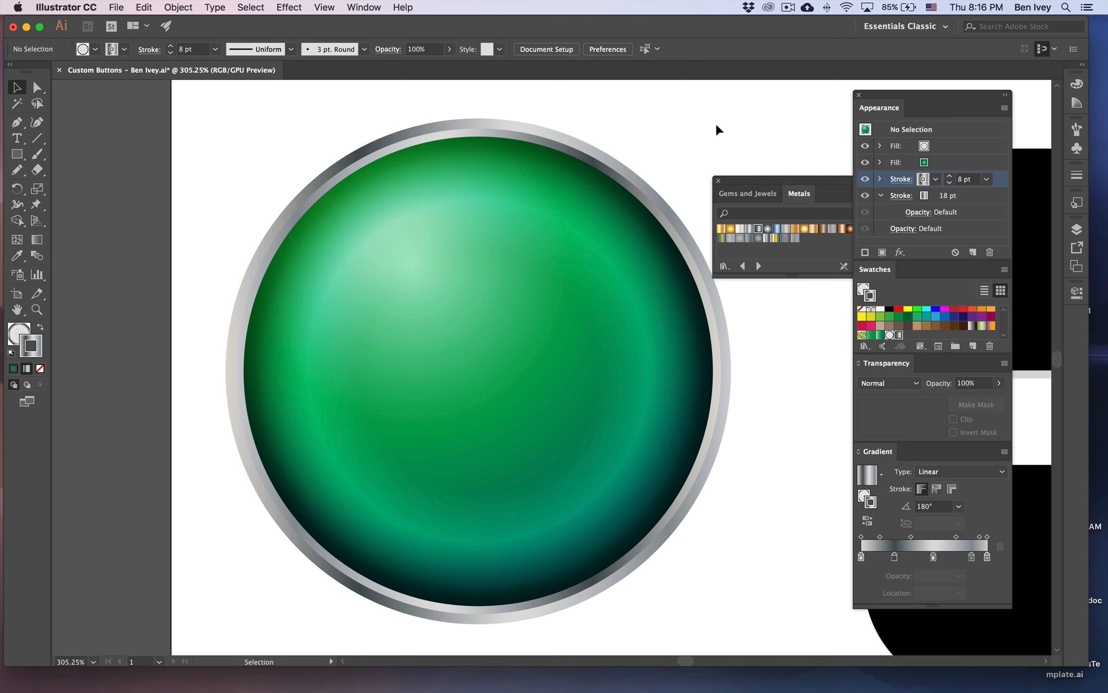
Show the Graphic Styles collection floating beside the circle and close the Metals gradient library
click(364, 7)
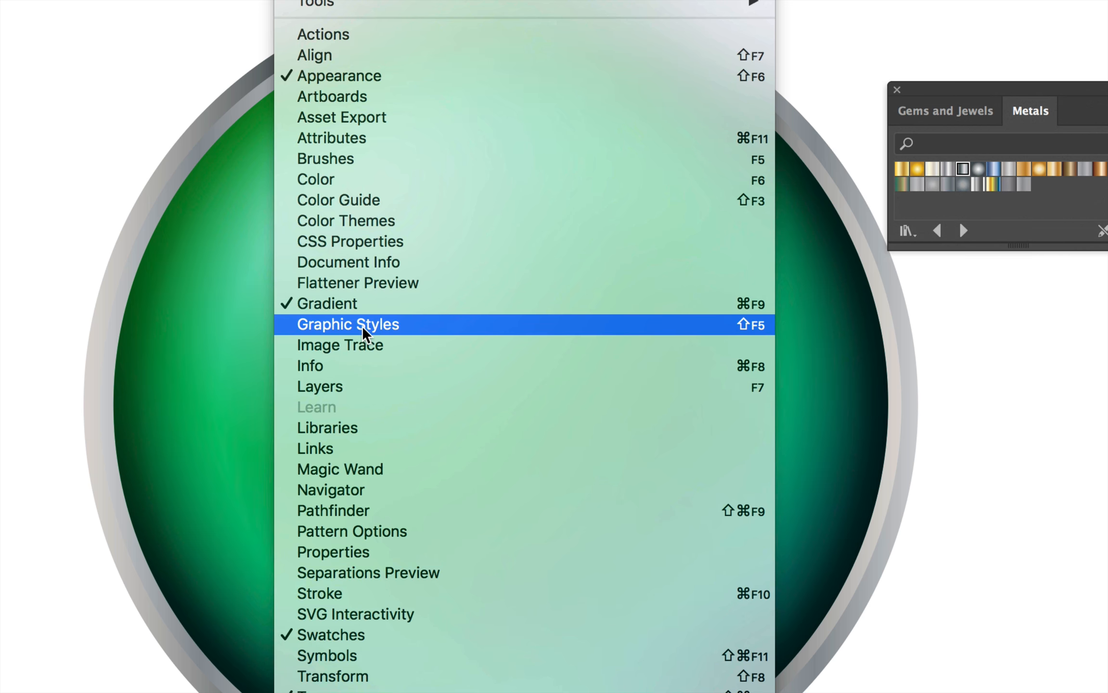
click(379, 326)
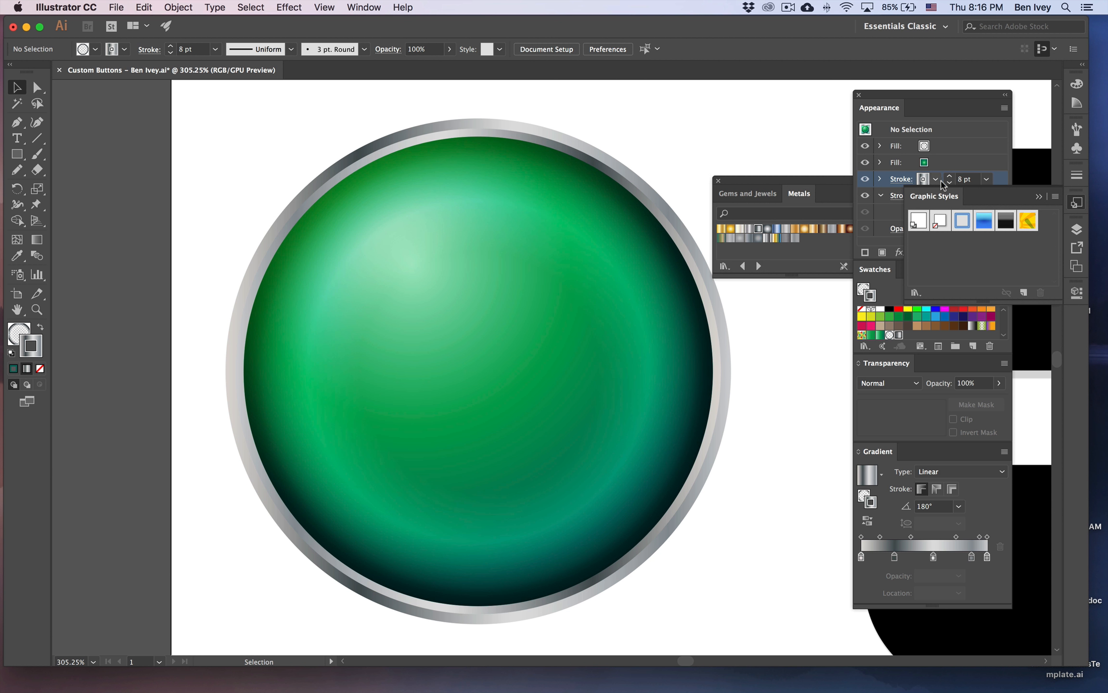
drag(937, 197, 719, 315)
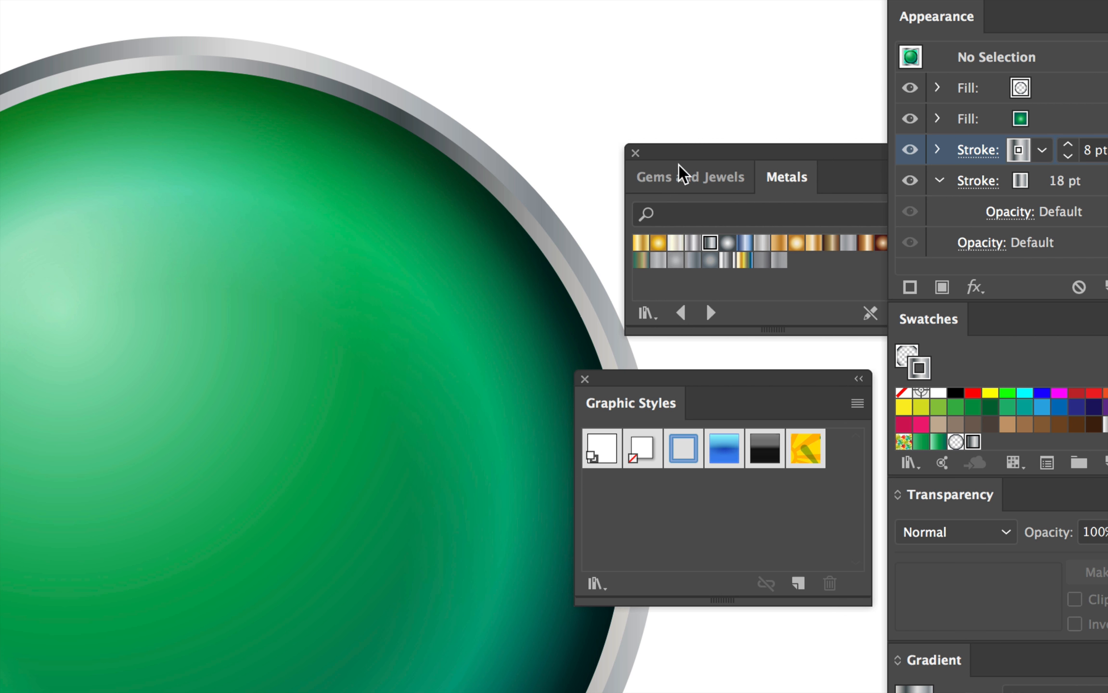
click(636, 153)
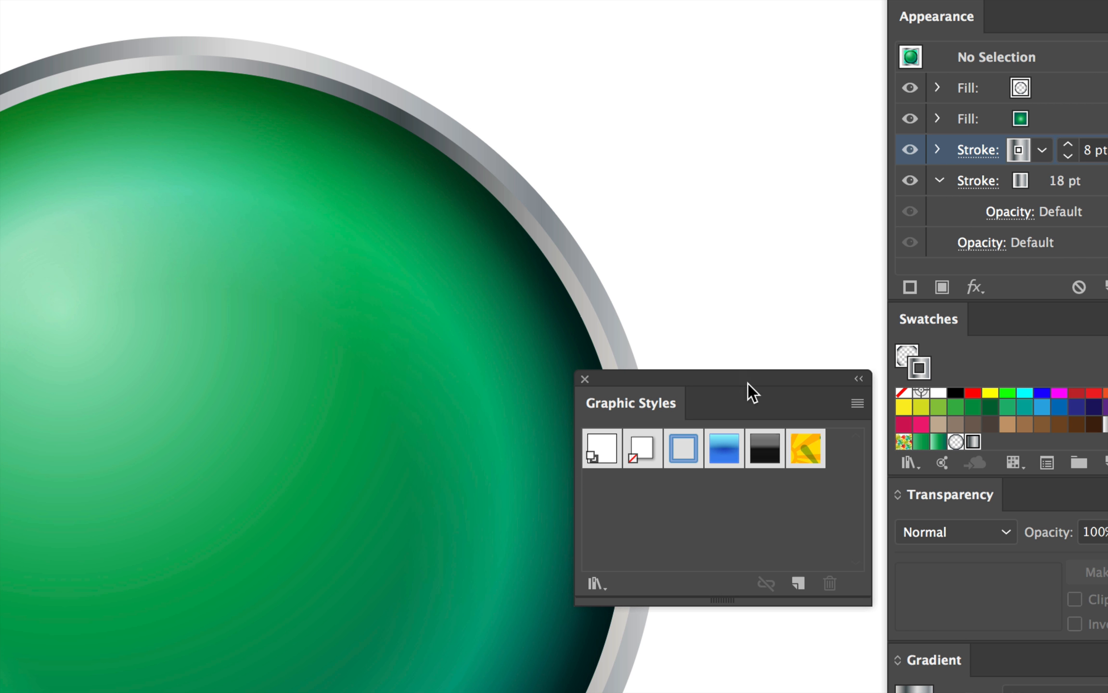
drag(746, 380, 743, 140)
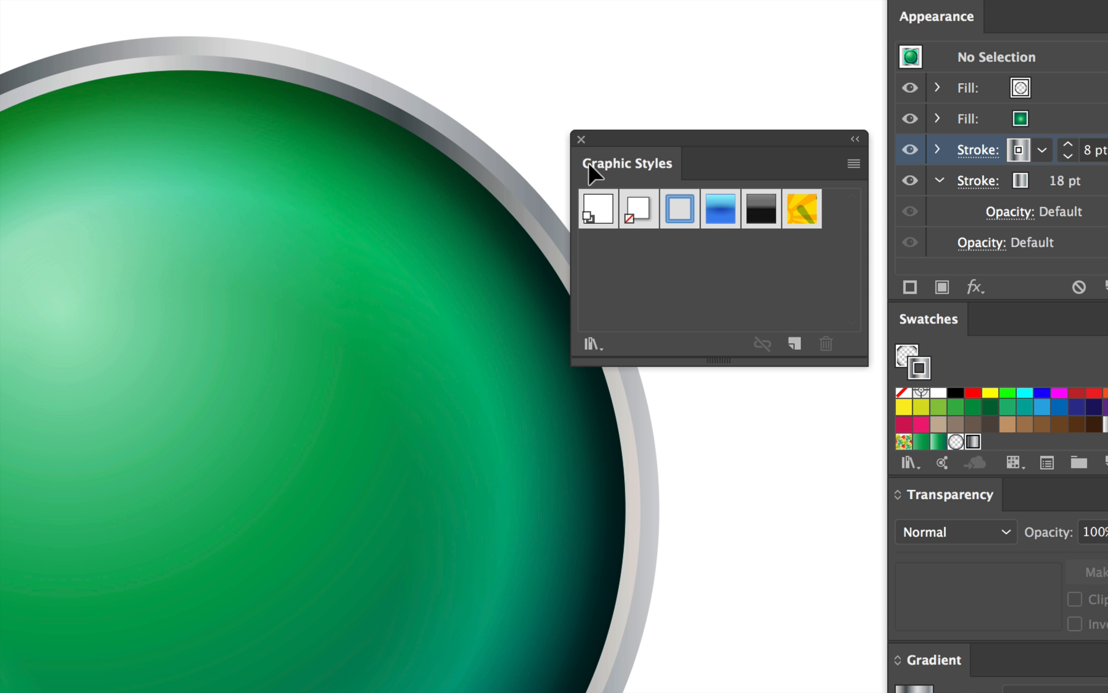
Save the green circle's complete appearance as a new graphic style and deselect the circle
click(405, 202)
click(349, 192)
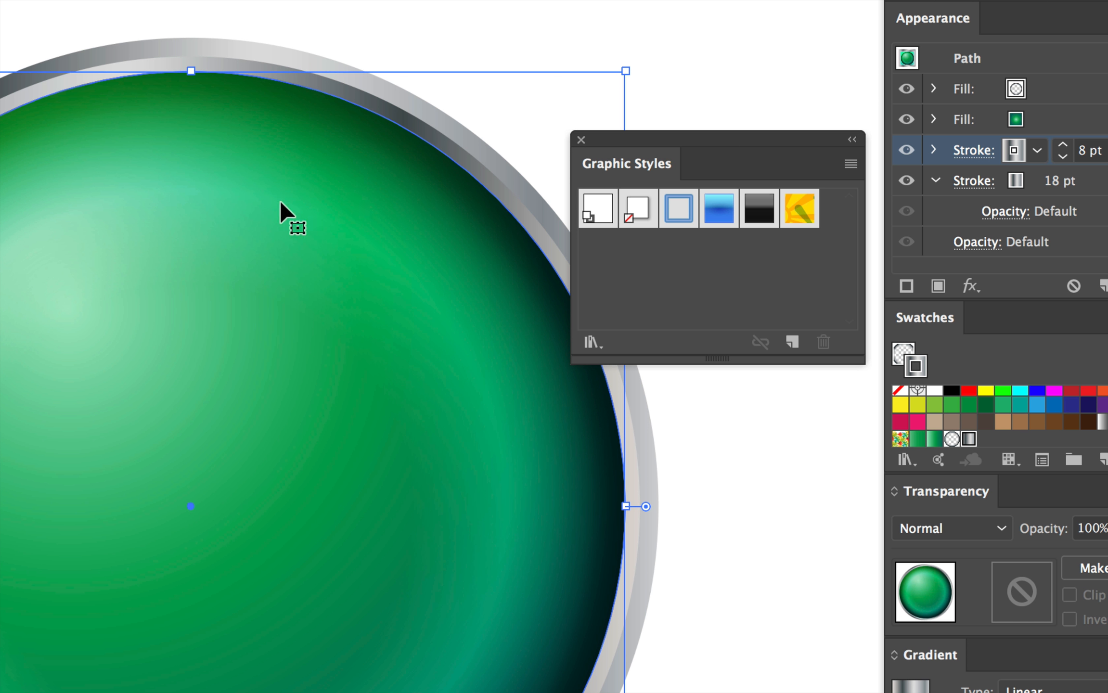
click(792, 343)
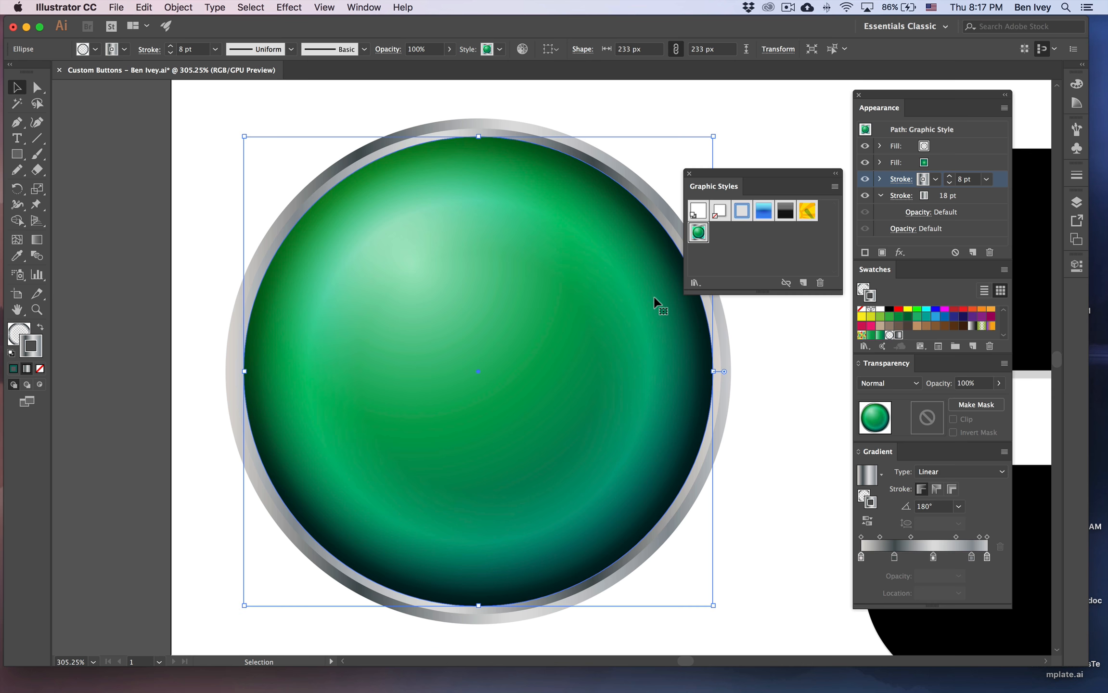
click(702, 482)
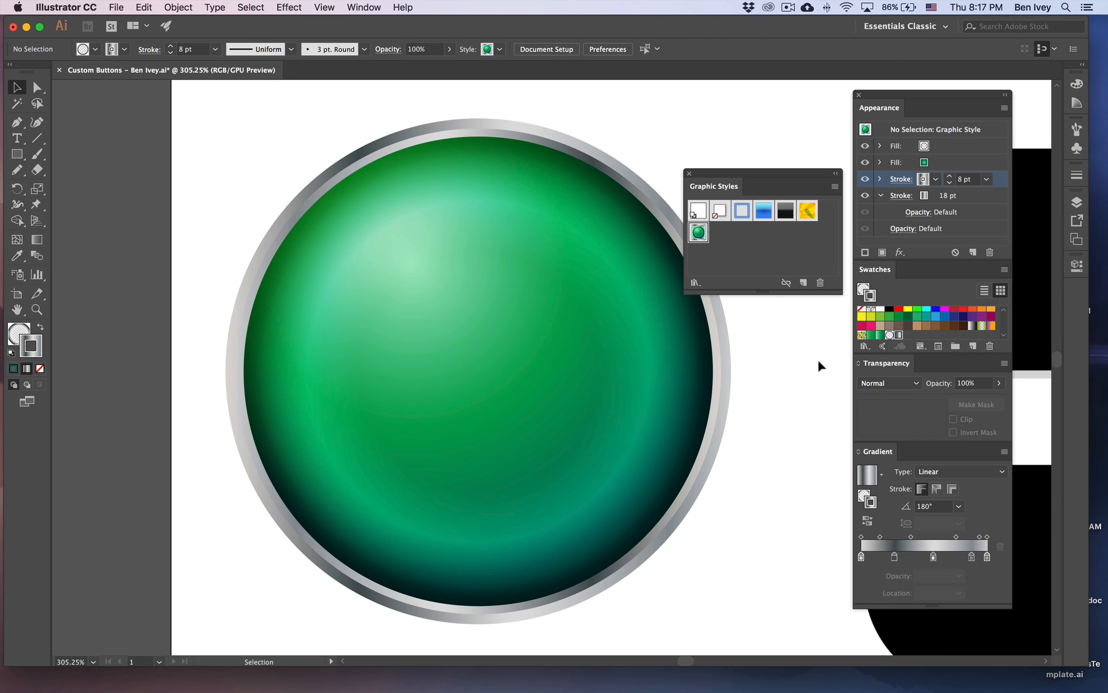
Try the saved green button style on an ellipse about 94 x 86 px drawn off the artboard and delete the ellipse
drag(389, 340, 653, 349)
drag(16, 154, 97, 188)
drag(122, 143, 311, 317)
click(16, 87)
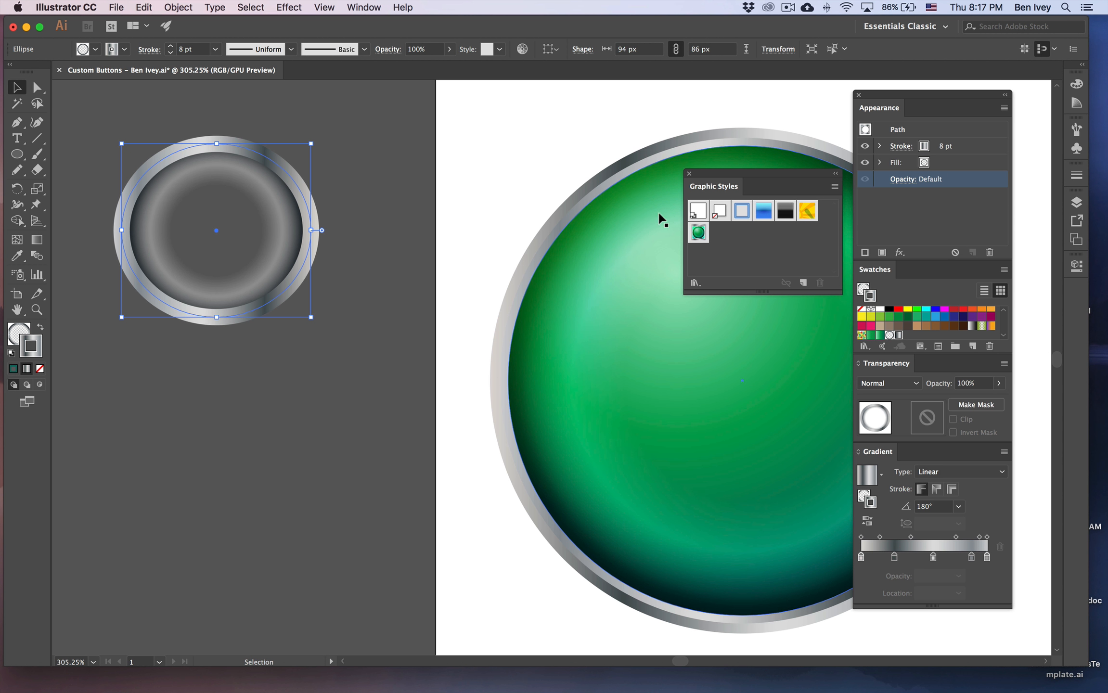
click(698, 233)
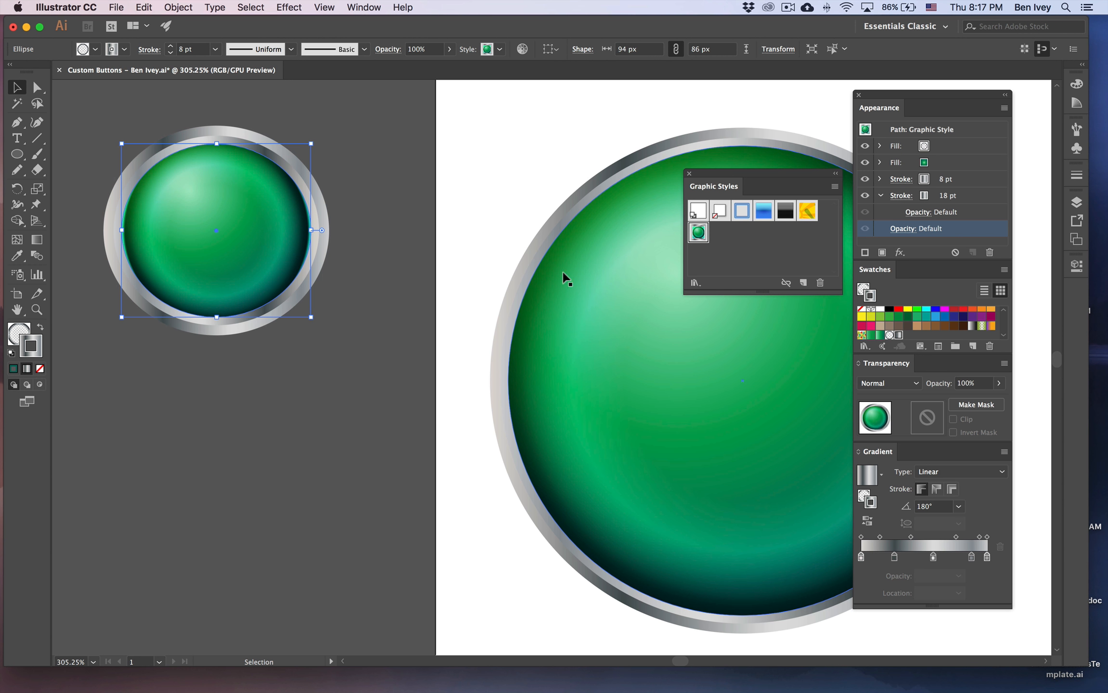
click(381, 329)
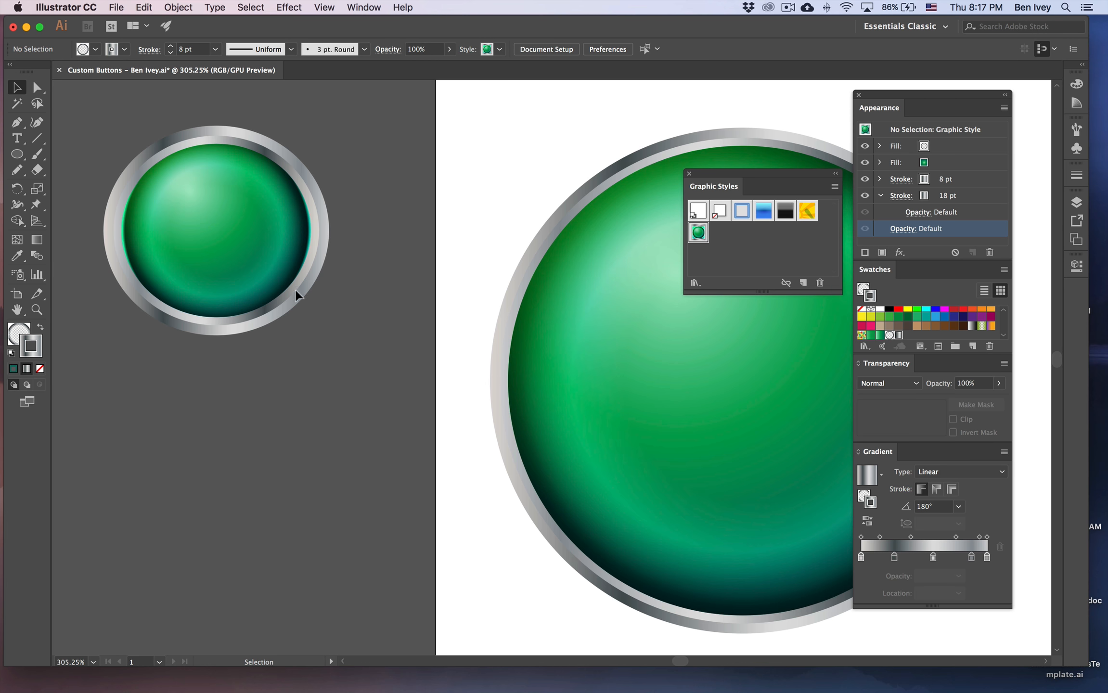
click(285, 279)
key(Delete)
Apply the saved green button graphic style to the black hexagon and deselect it
scroll(285, 277, down, 10)
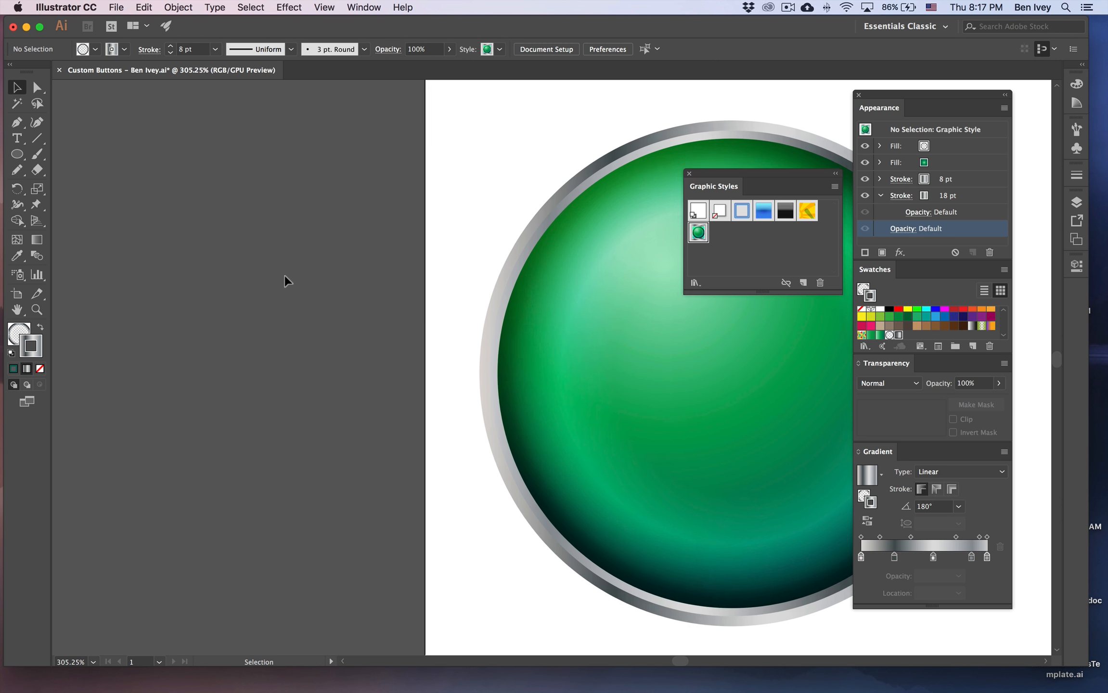
scroll(285, 276, left, 4)
scroll(285, 278, down, 10)
scroll(285, 278, right, 5)
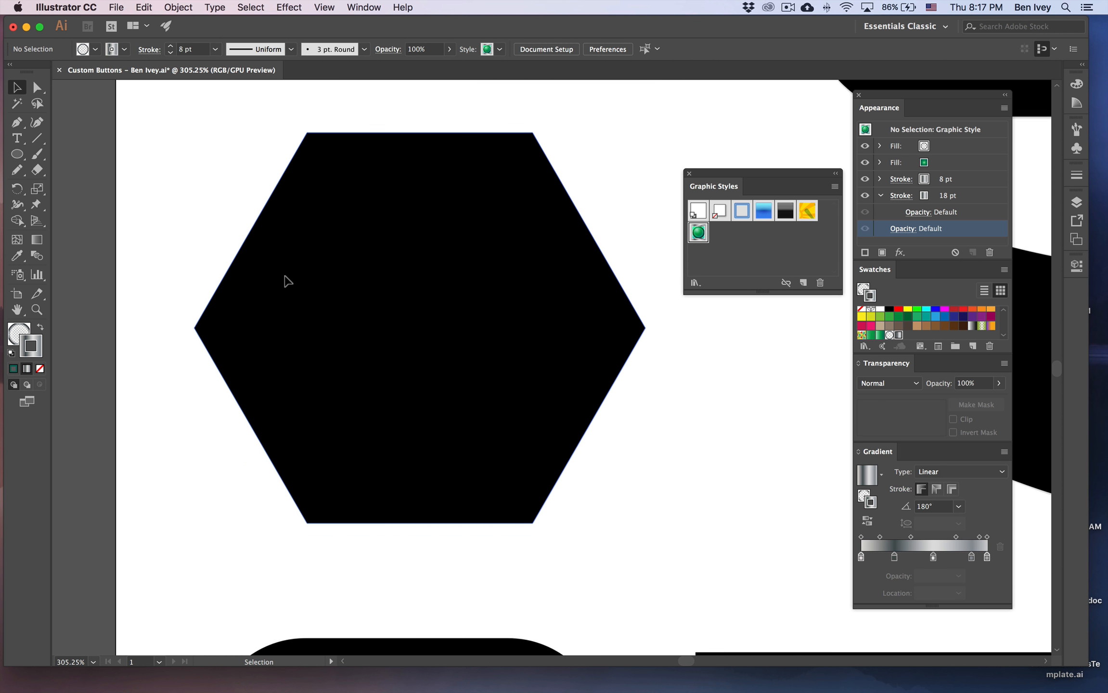
scroll(268, 275, up, 2)
click(447, 289)
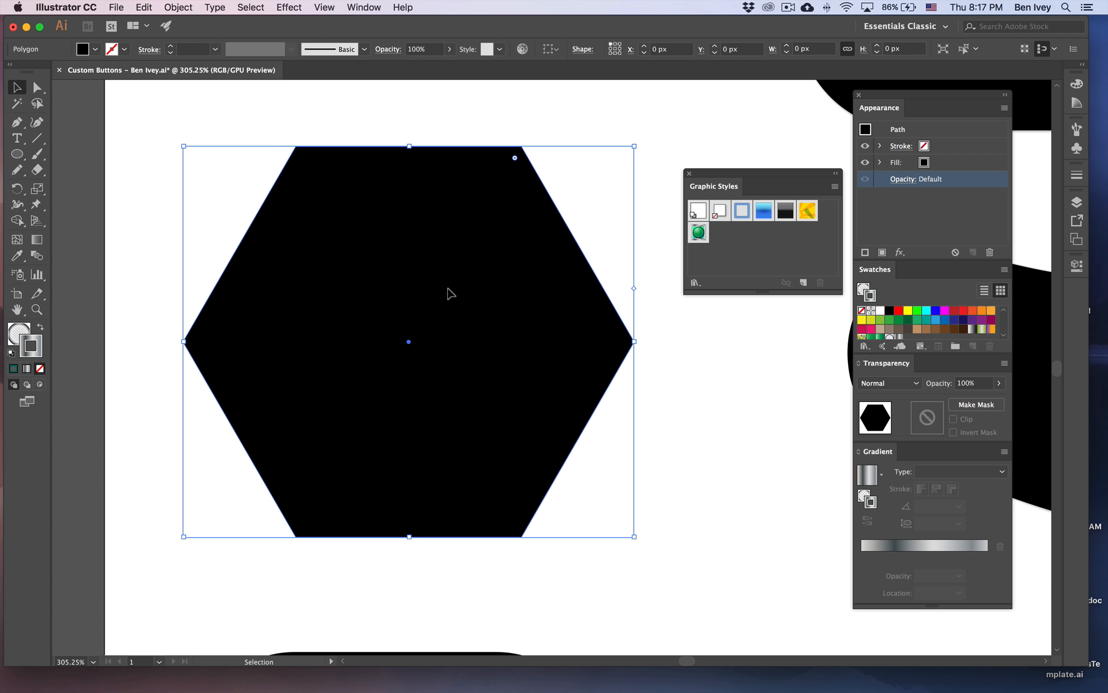
click(700, 235)
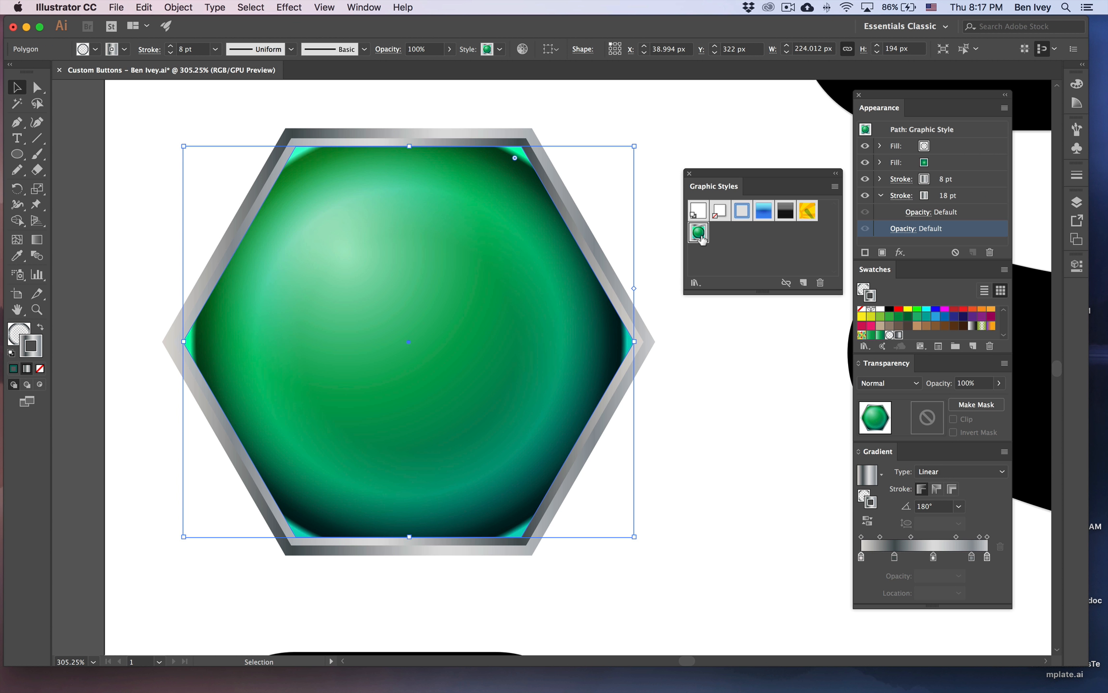
click(738, 385)
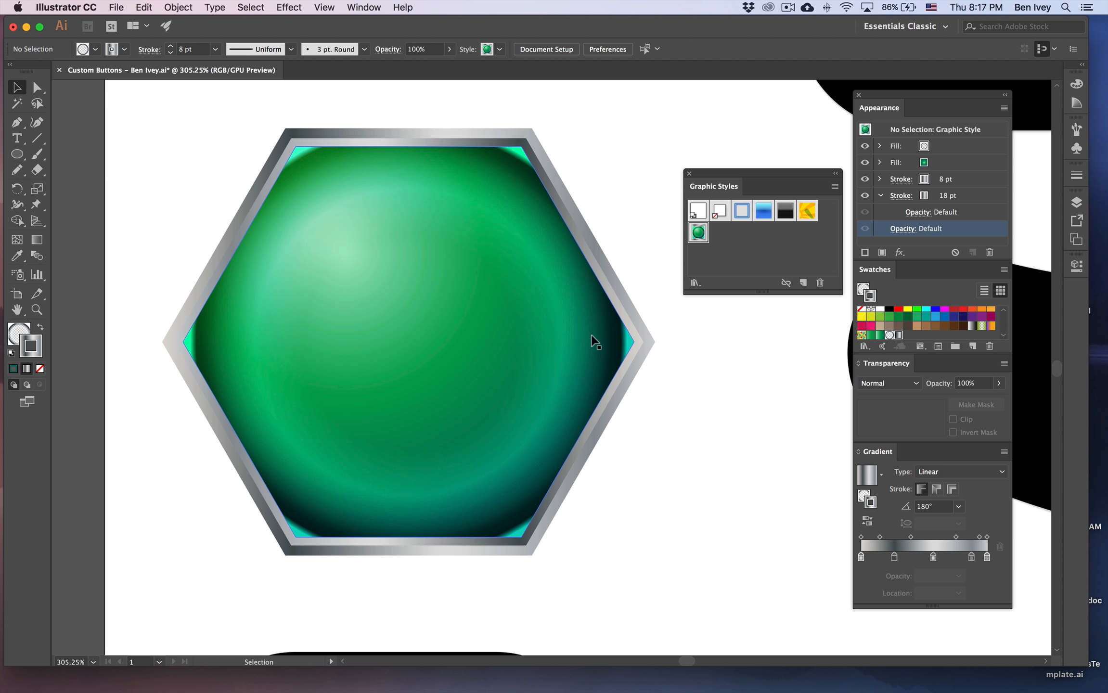
Enlarge the radial gradient of the hexagon's overlay fill until its dark edge reaches past the hexagon's corners, and deselect the hexagon
click(530, 326)
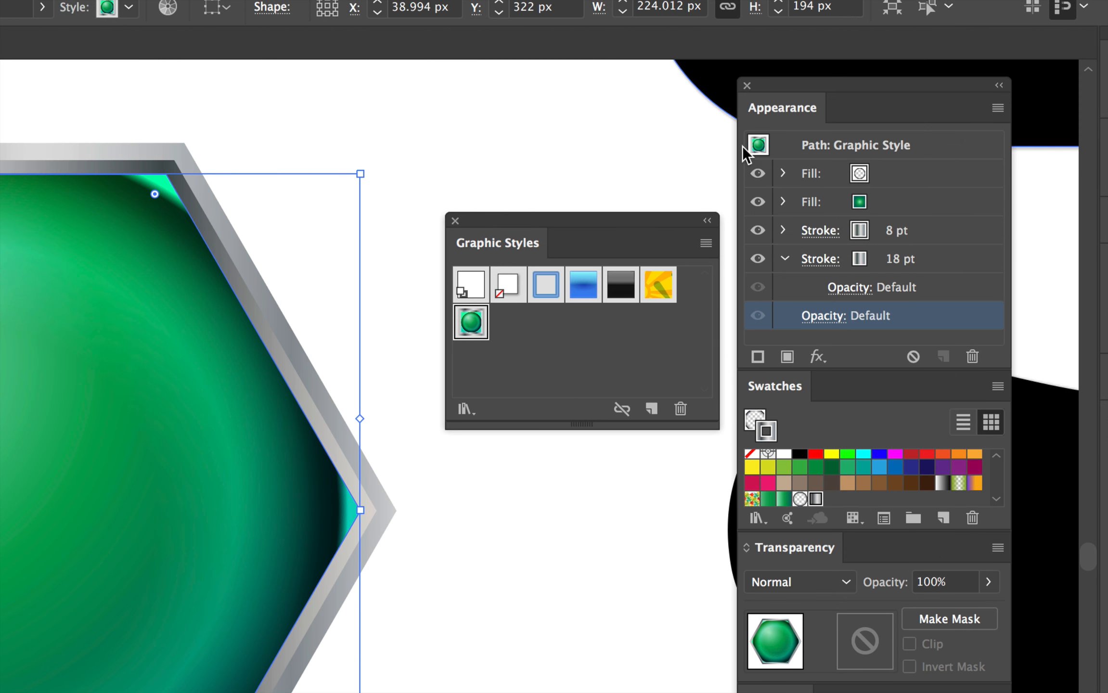
drag(761, 144, 164, 236)
click(858, 173)
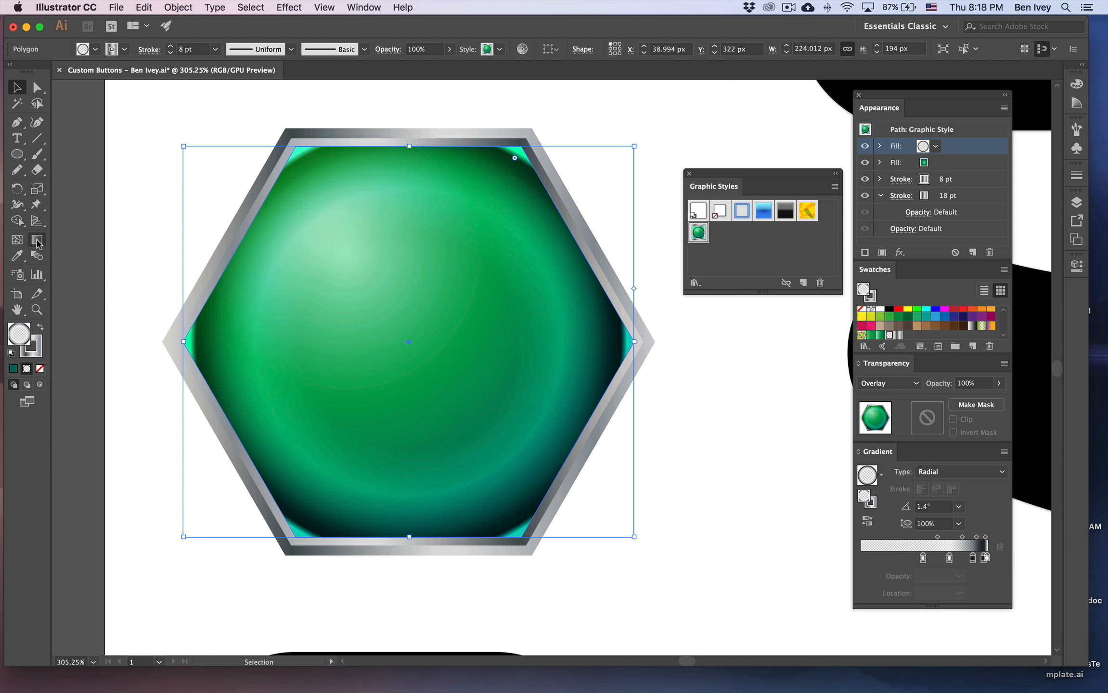
click(38, 244)
mouse_move(538, 347)
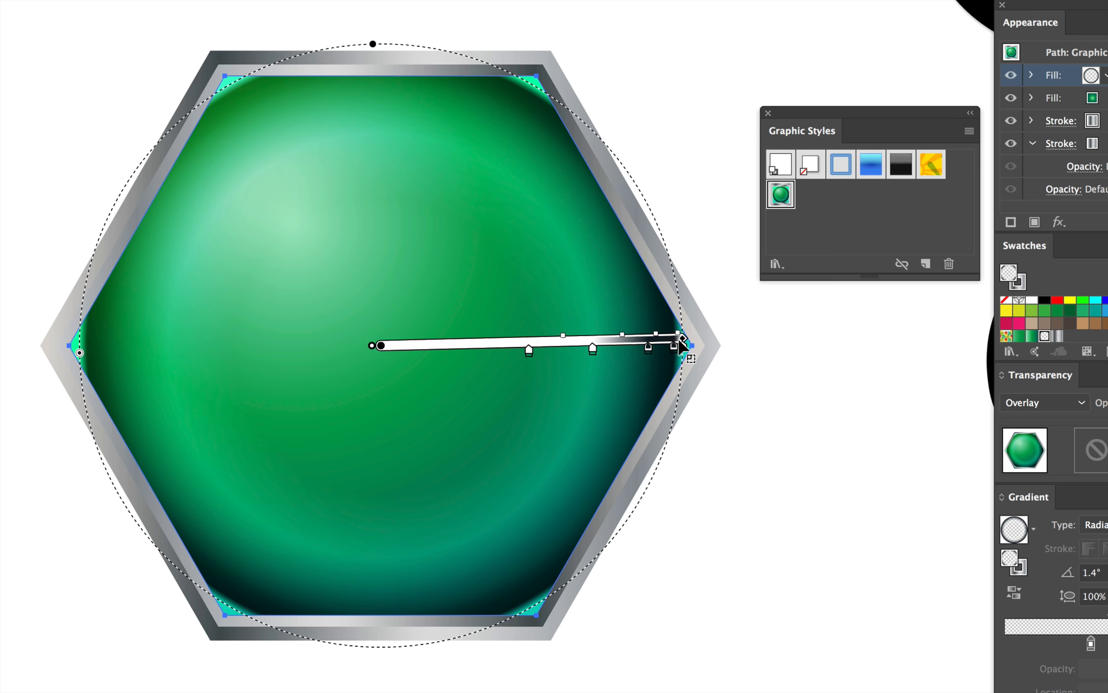
drag(681, 340, 724, 337)
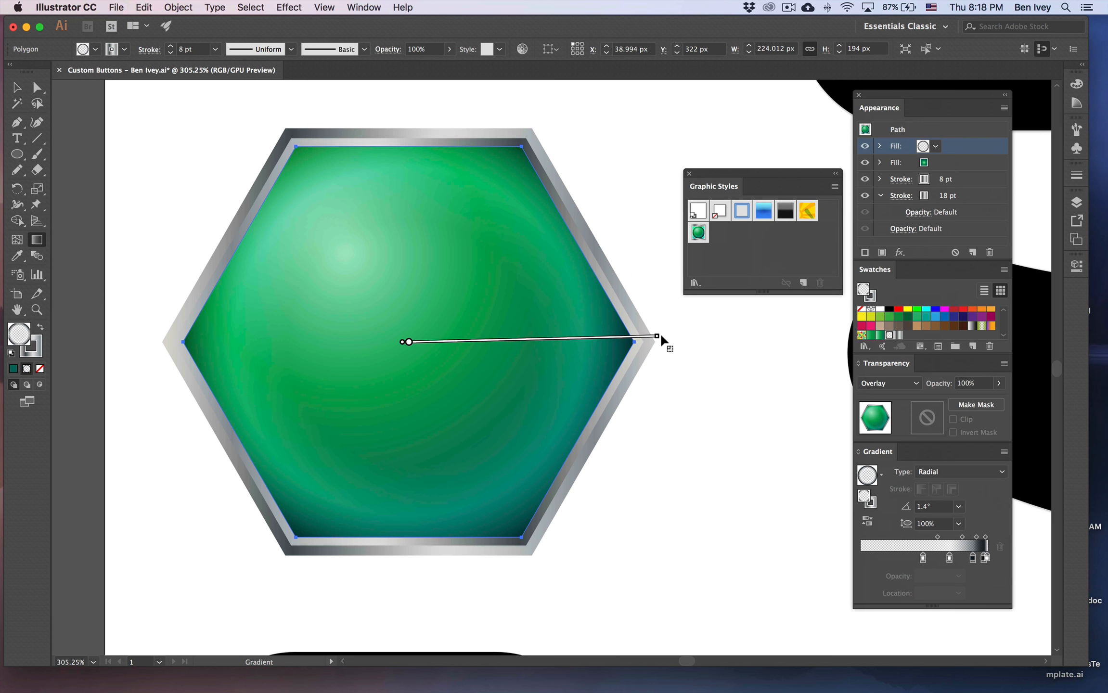
click(17, 87)
click(139, 137)
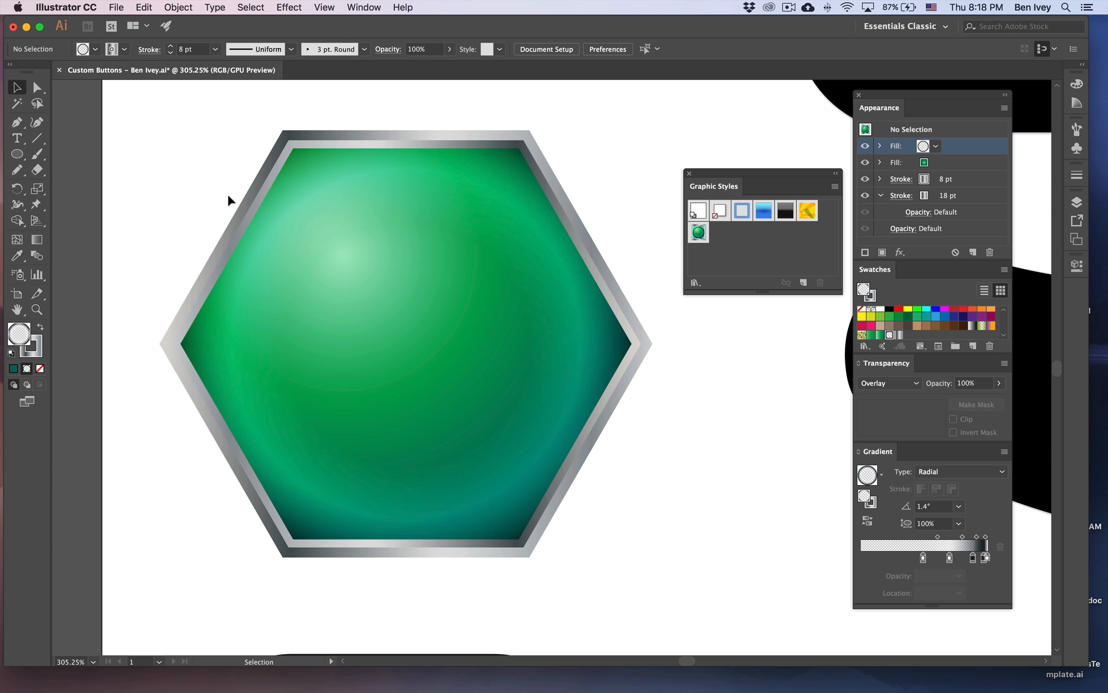
Apply the saved green circle graphic style to the black 387 x 110 px rectangle and move the Graphic Styles collection below it
scroll(227, 200, down, 10)
scroll(228, 200, right, 10)
scroll(228, 199, up, 10)
scroll(228, 200, right, 6)
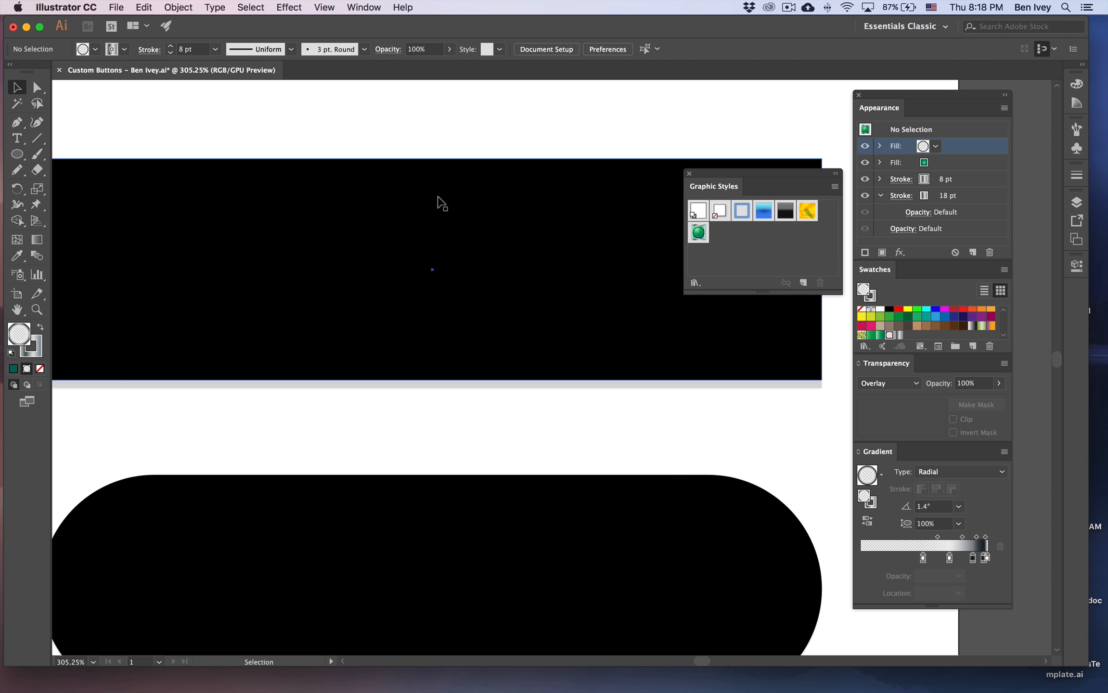
scroll(438, 203, left, 3)
click(514, 233)
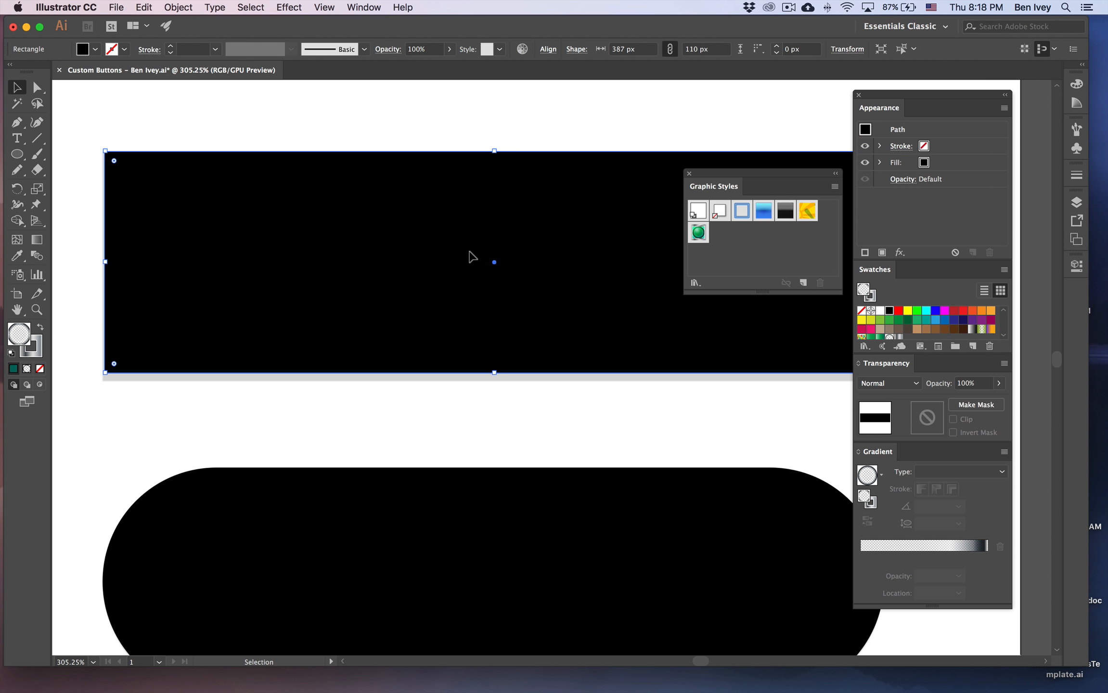
click(698, 232)
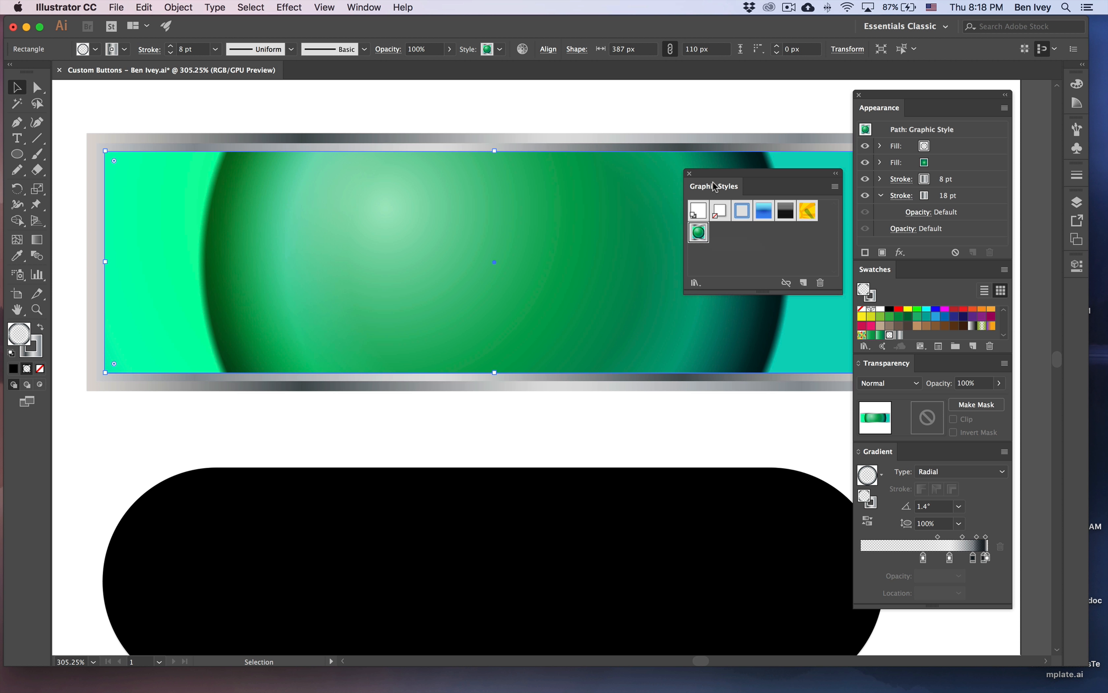
drag(718, 174, 676, 387)
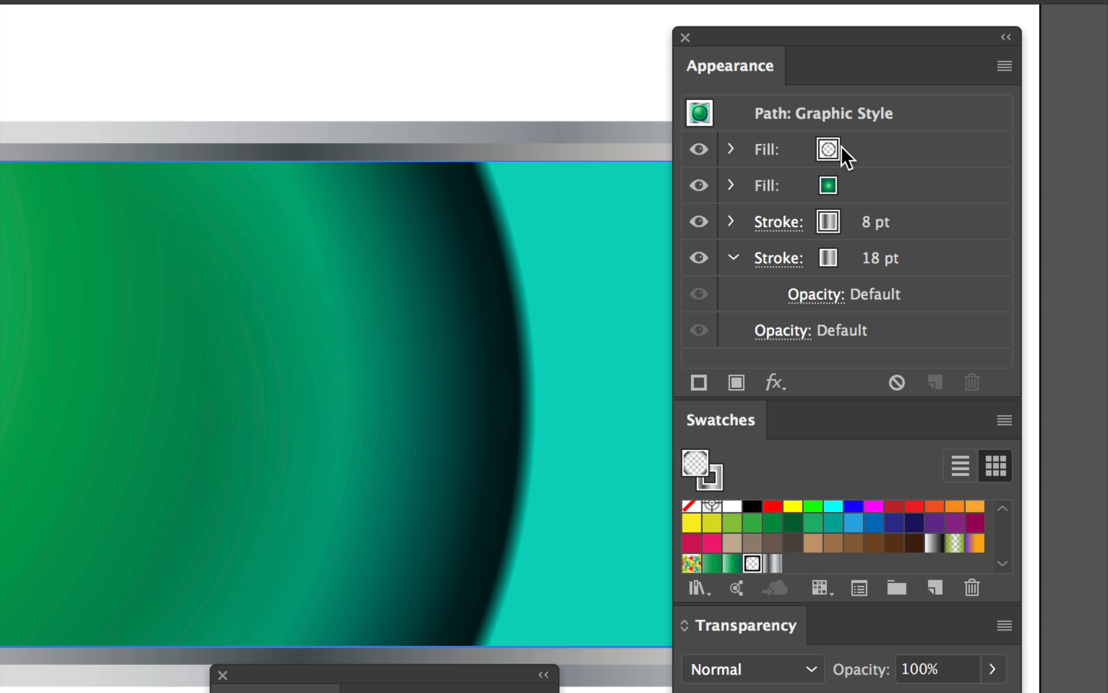
Change the gradient of the rectangle's overlay fill from radial to linear
click(773, 152)
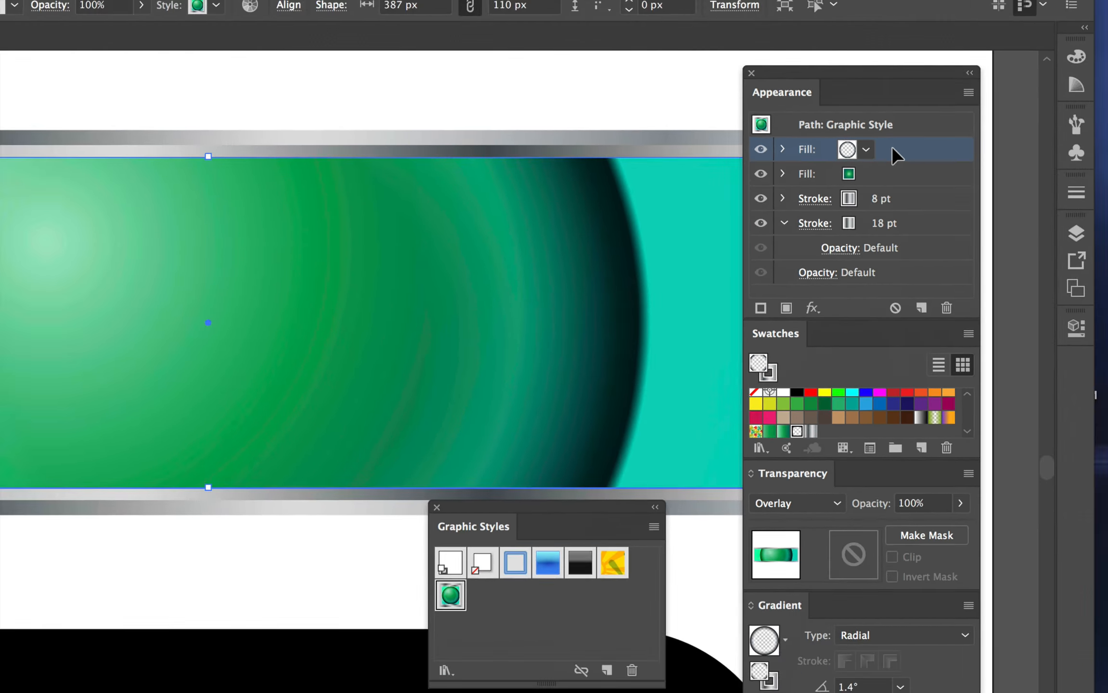
click(880, 637)
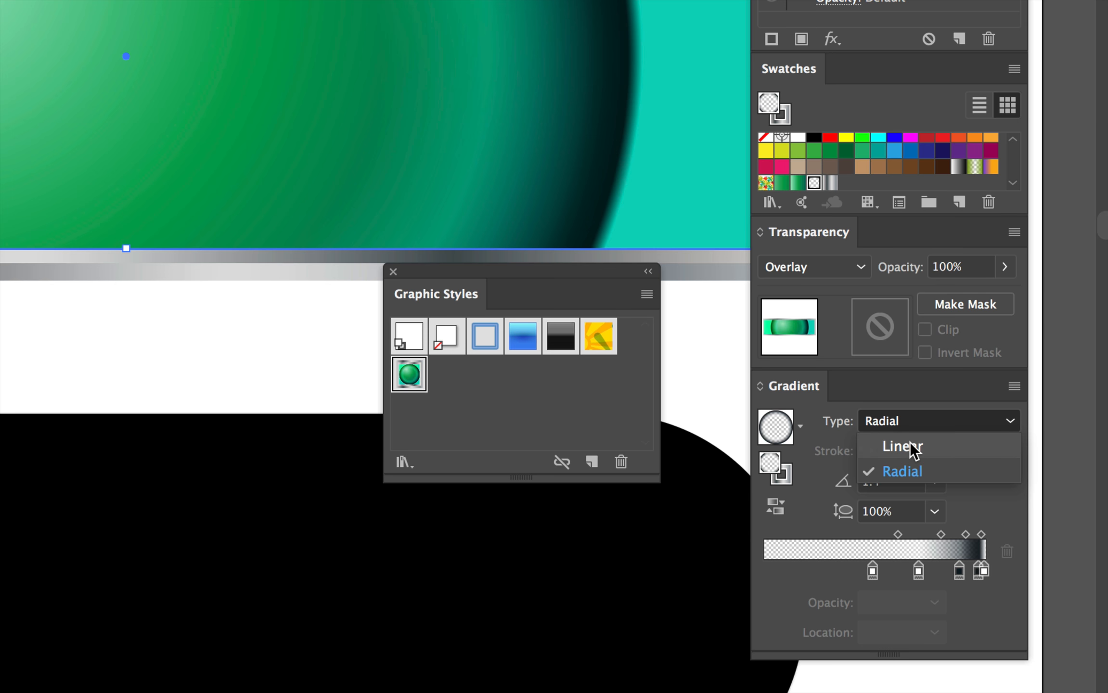
click(880, 658)
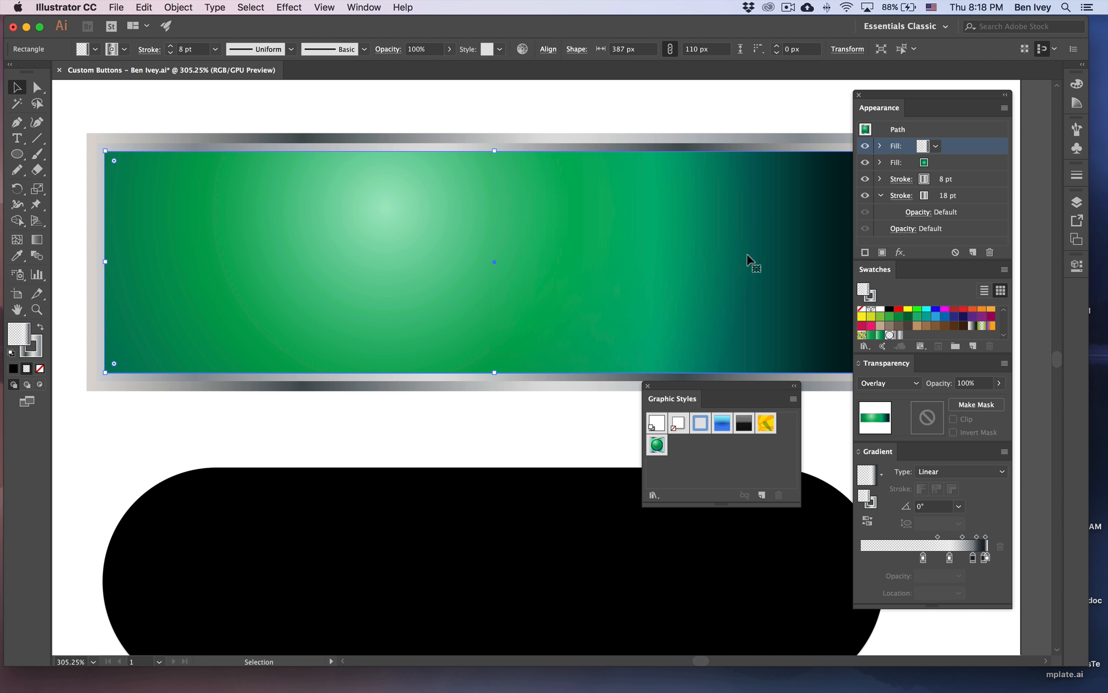
Make the rectangle's green fill a linear gradient at a 90° angle and deselect the rectangle
click(960, 164)
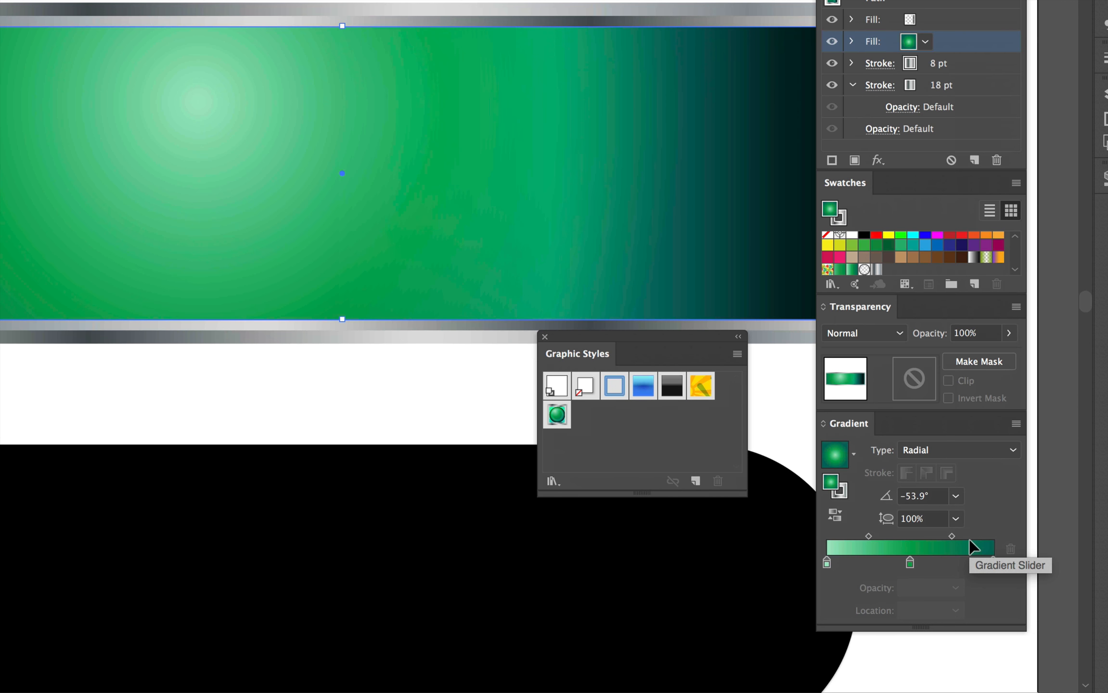
click(934, 451)
click(938, 467)
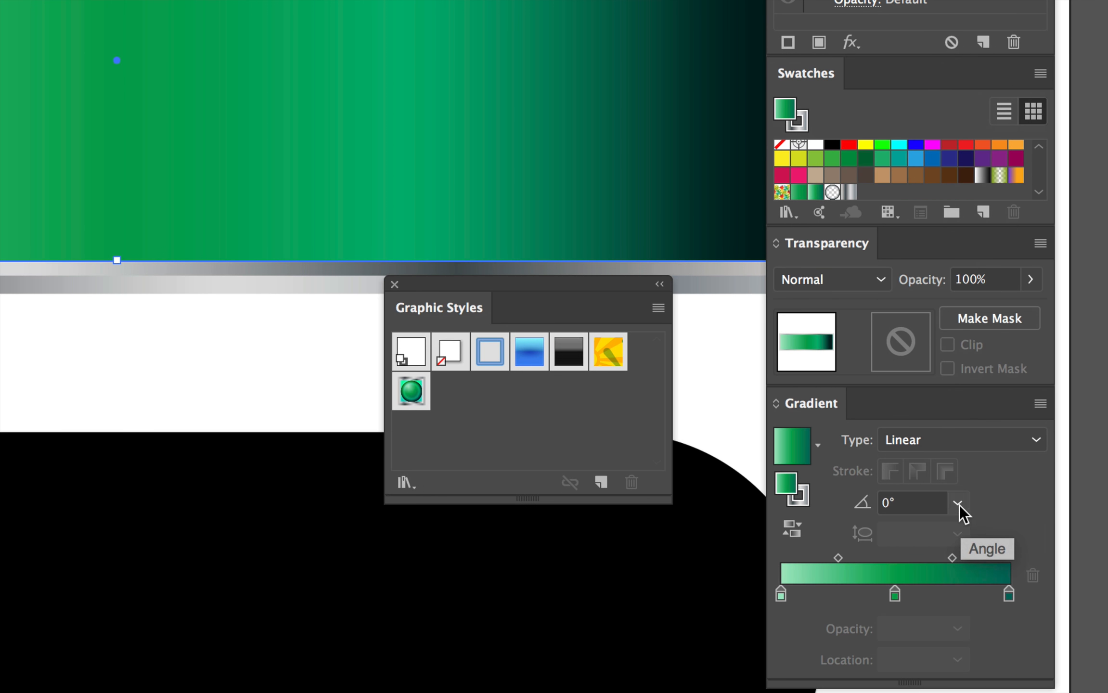
click(959, 508)
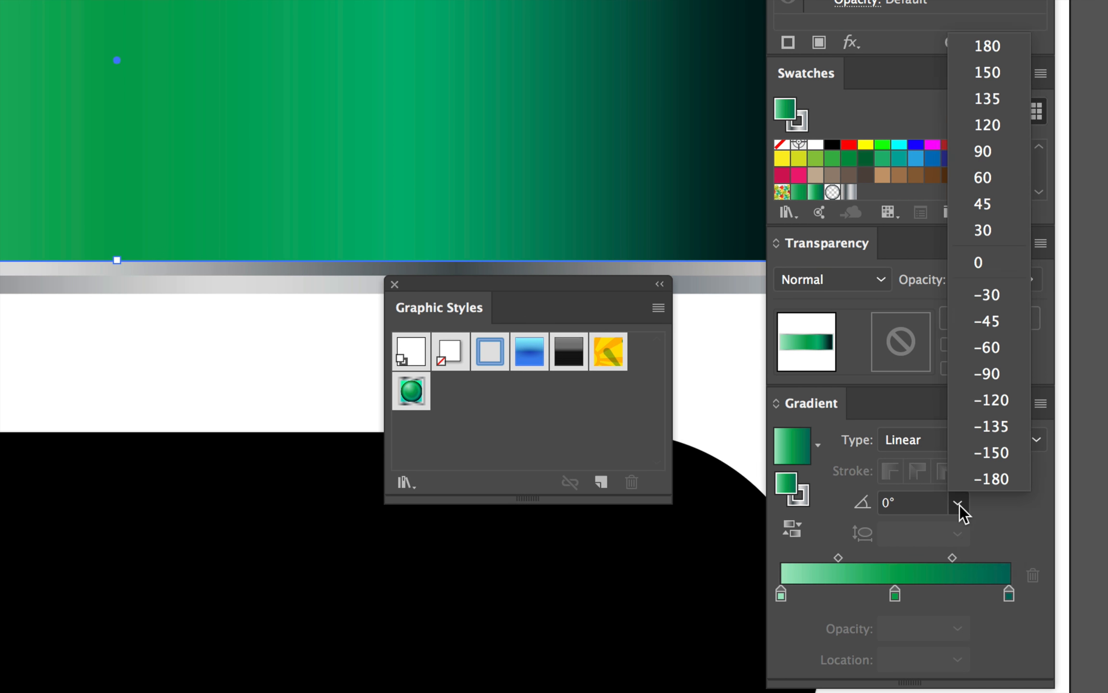
click(991, 152)
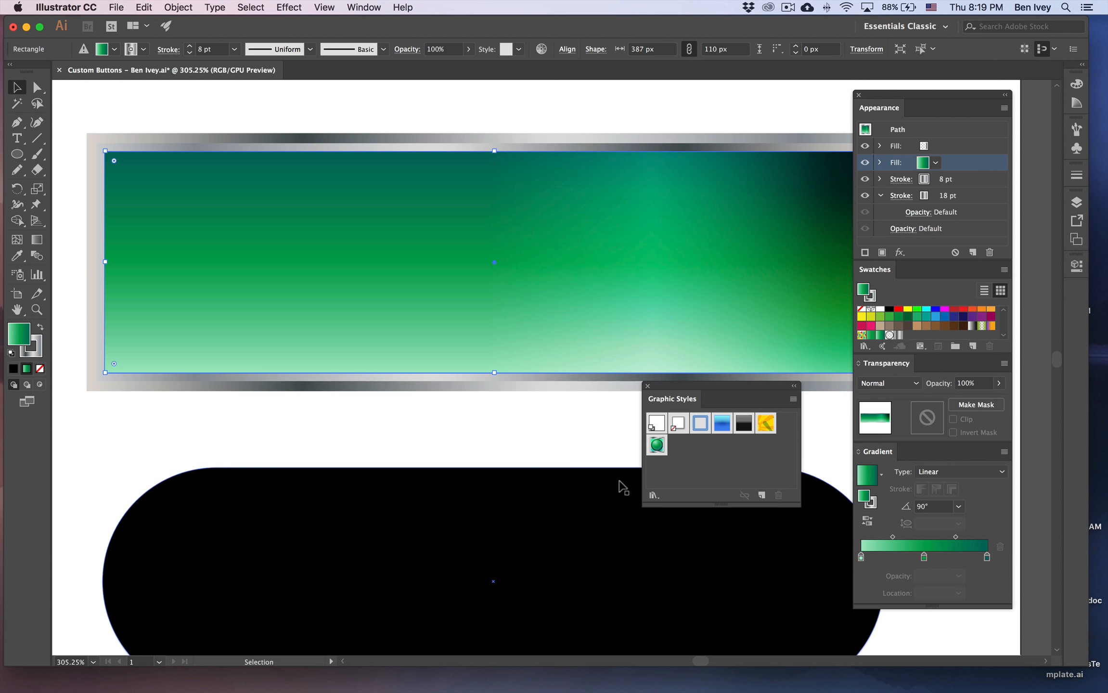
click(198, 421)
Set the linear gradient of the rectangle's overlay fill to a -90° angle and deselect the rectangle
scroll(540, 461, right, 3)
scroll(540, 460, up, 2)
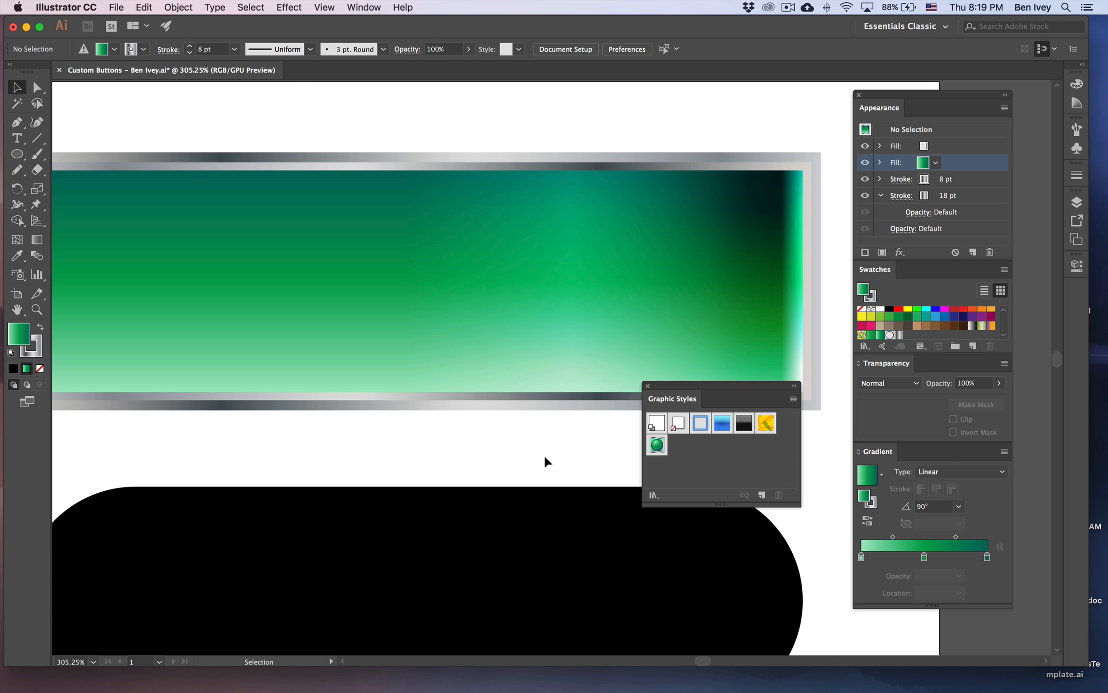
click(559, 338)
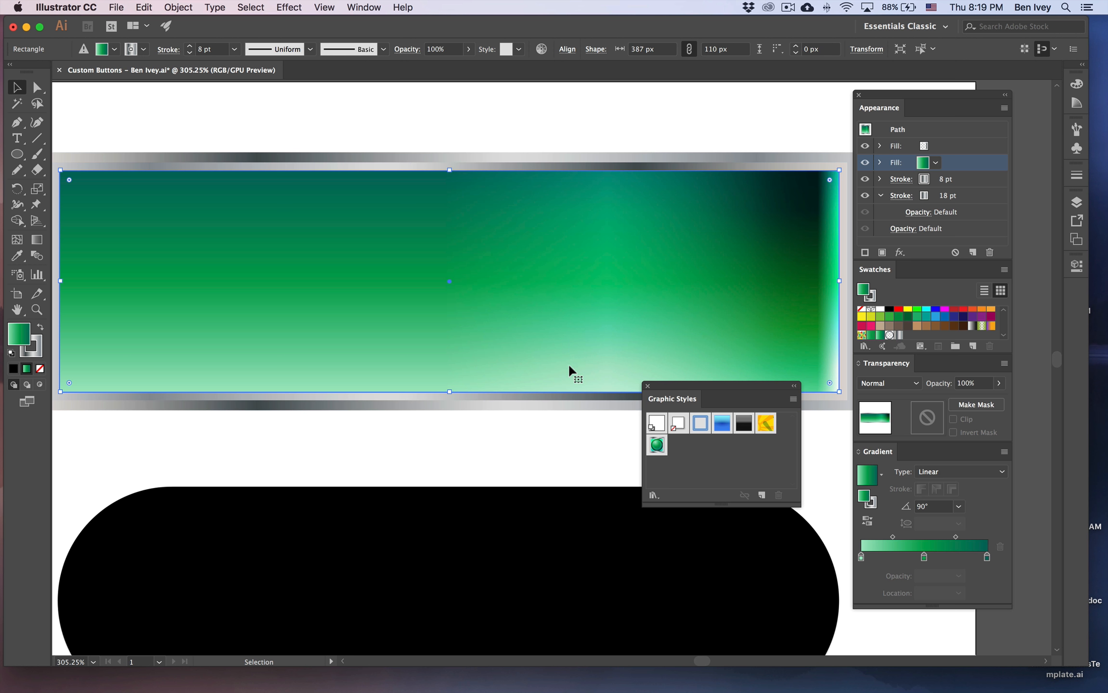
click(962, 149)
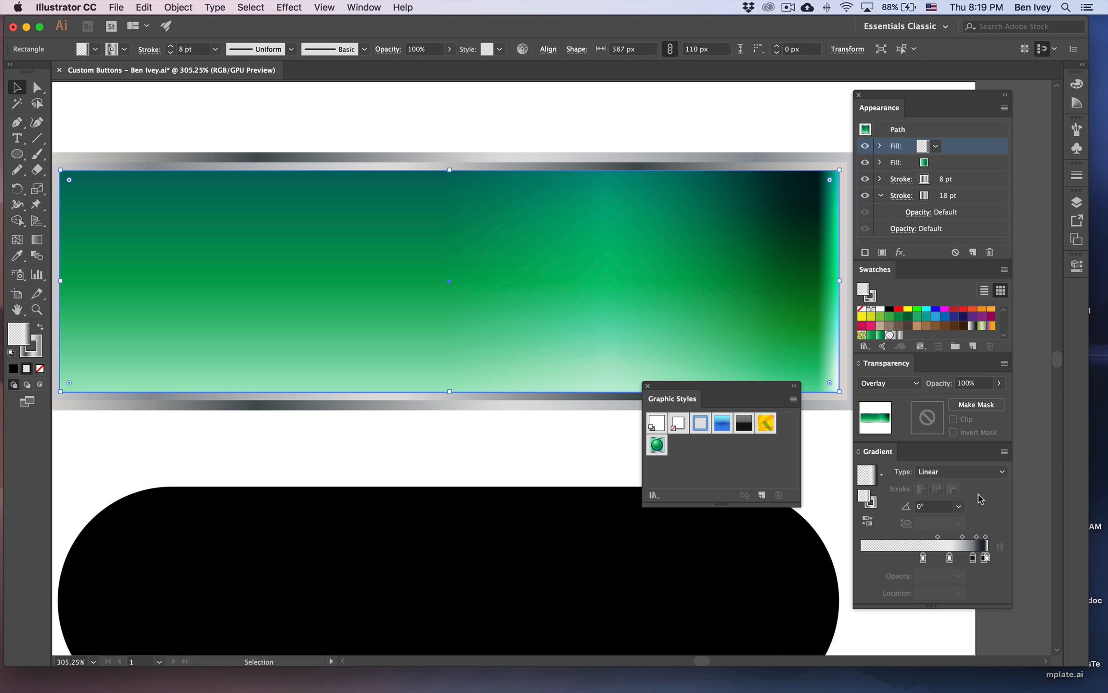
click(958, 506)
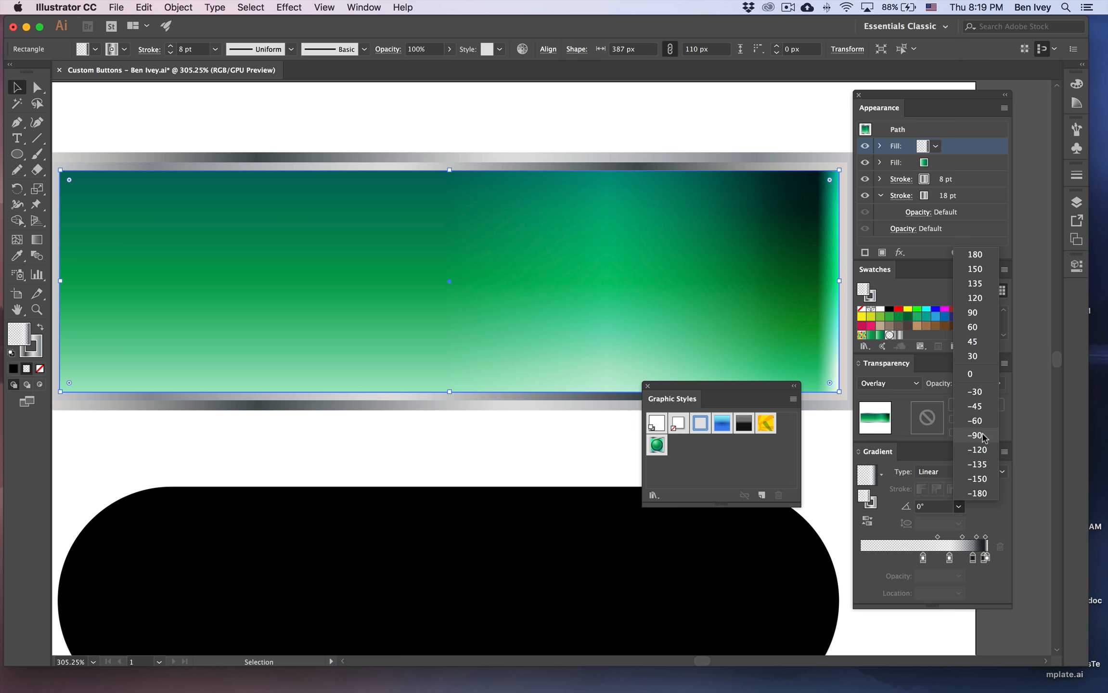
click(988, 435)
click(555, 463)
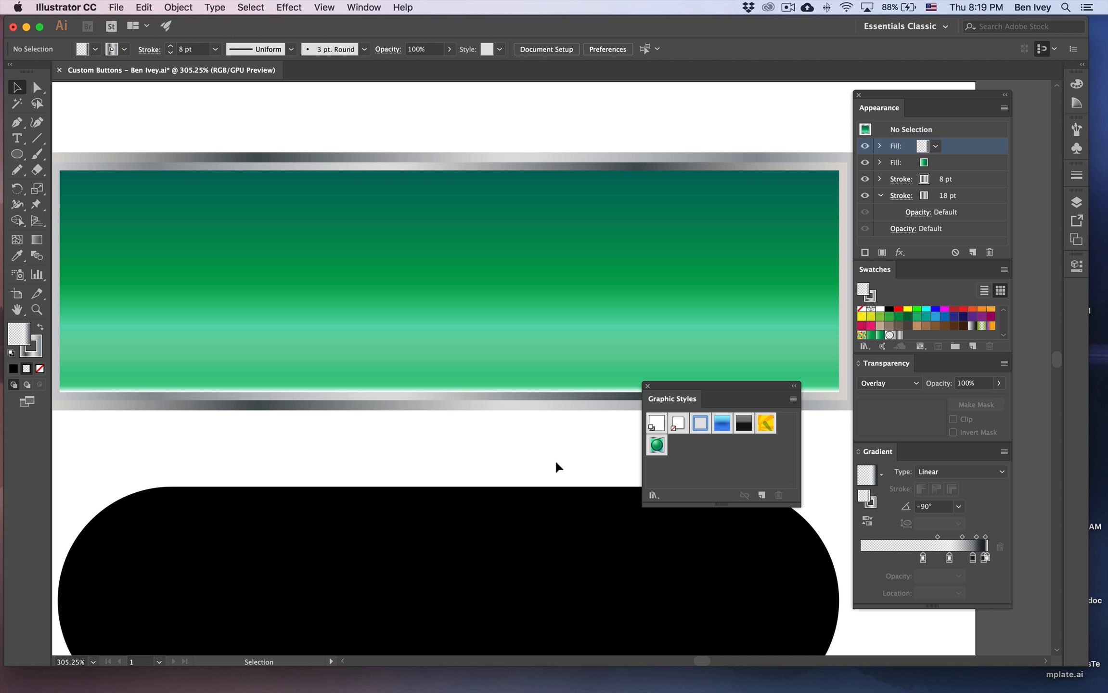
Save the green rectangle's linear gradient appearance as a new graphic style and deselect the rectangle
key(super+minus)
key(super+minus)
key(super+minus)
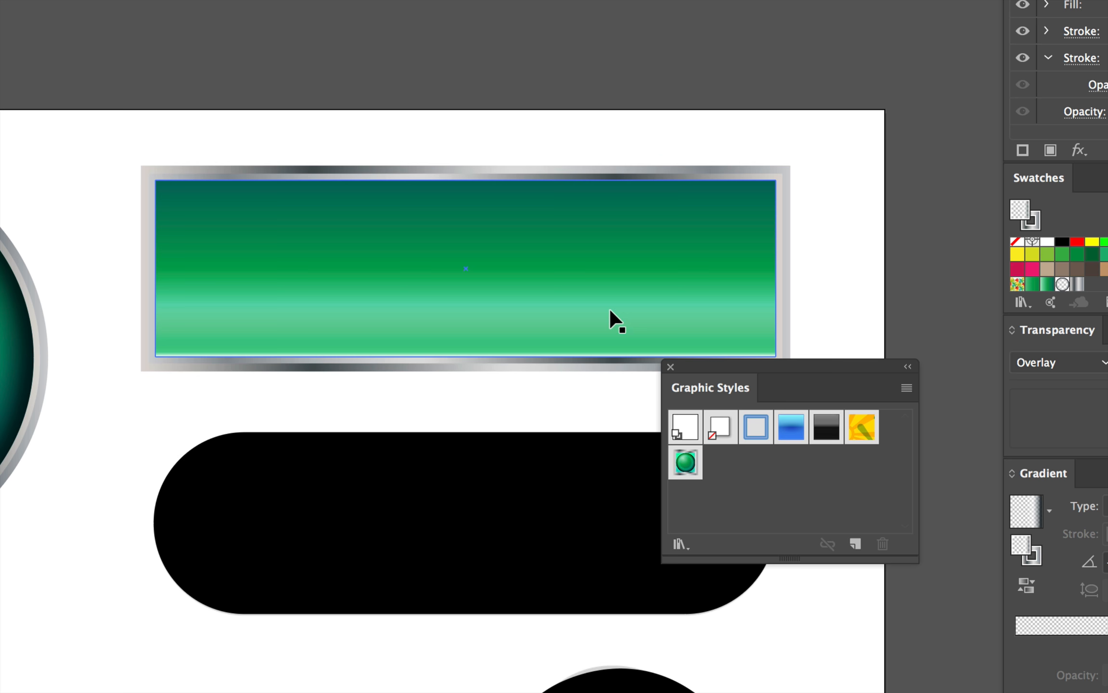
click(611, 342)
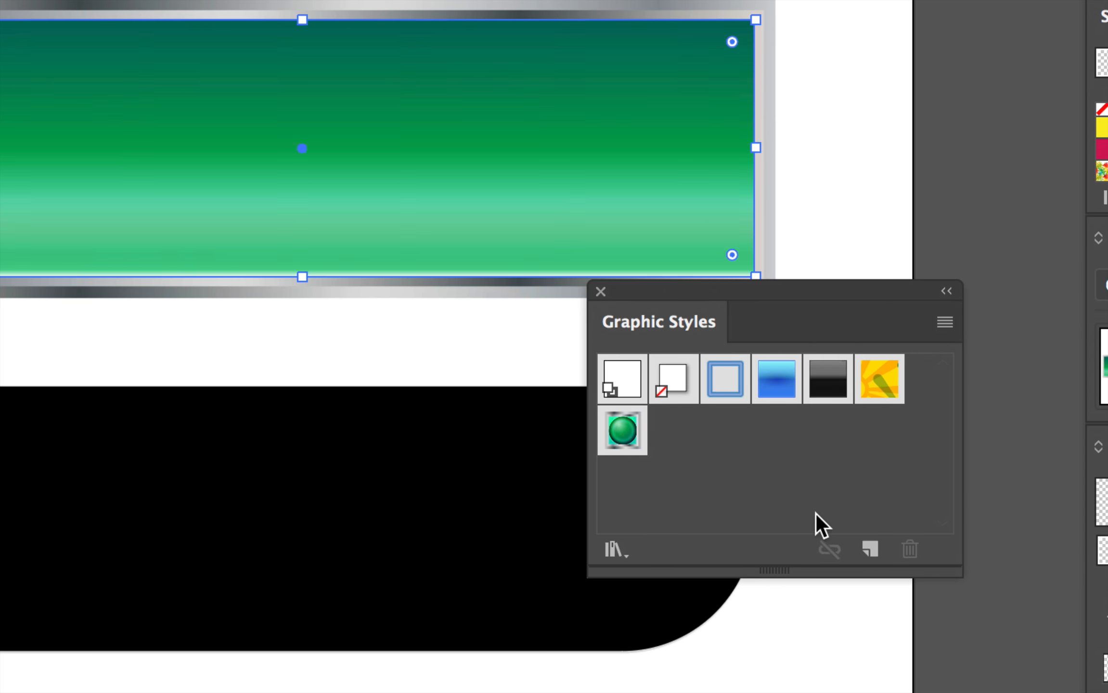
click(869, 548)
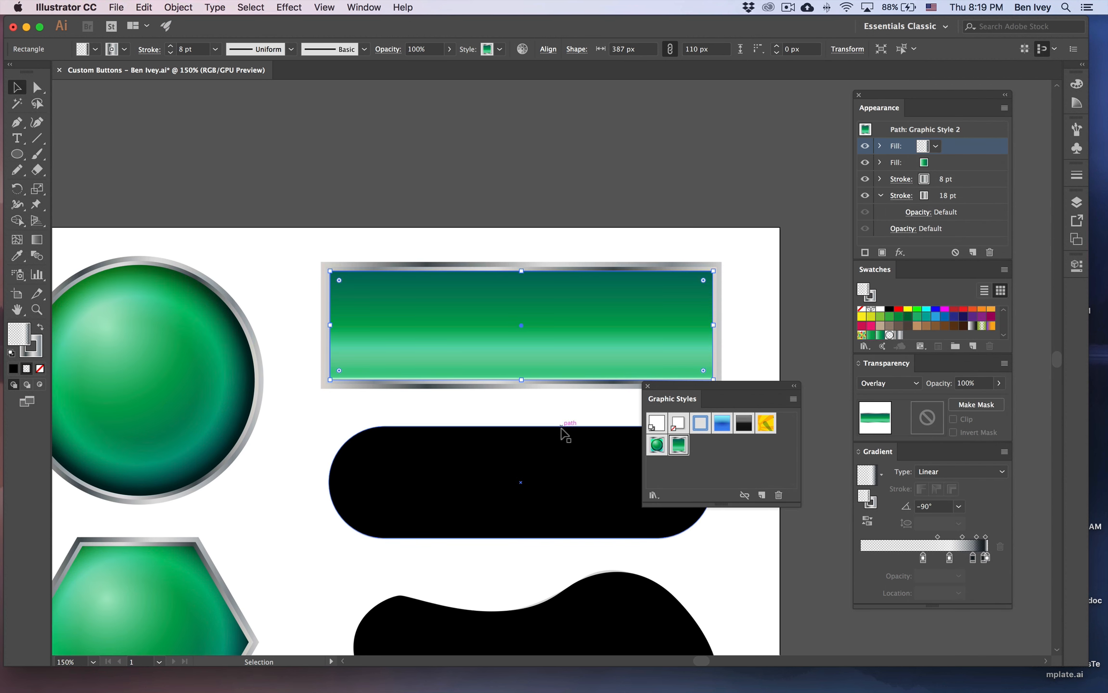
click(539, 415)
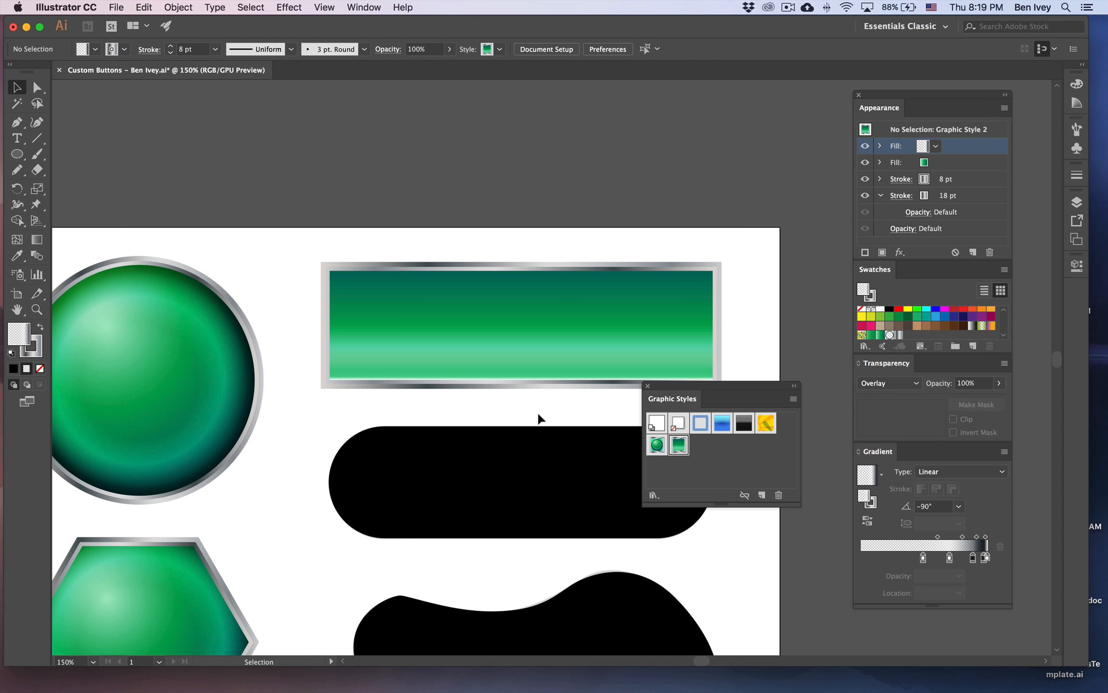
Apply the rectangle's linear green graphic style to the black pill-shaped button and deselect it
scroll(539, 415, down, 5)
click(518, 357)
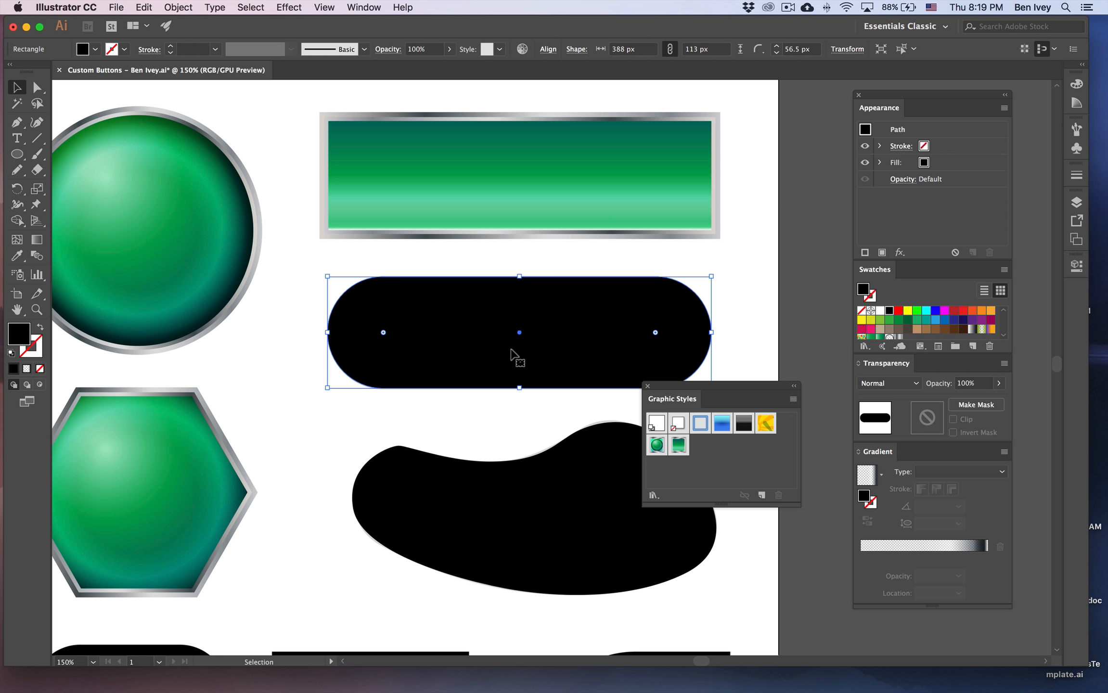
click(679, 445)
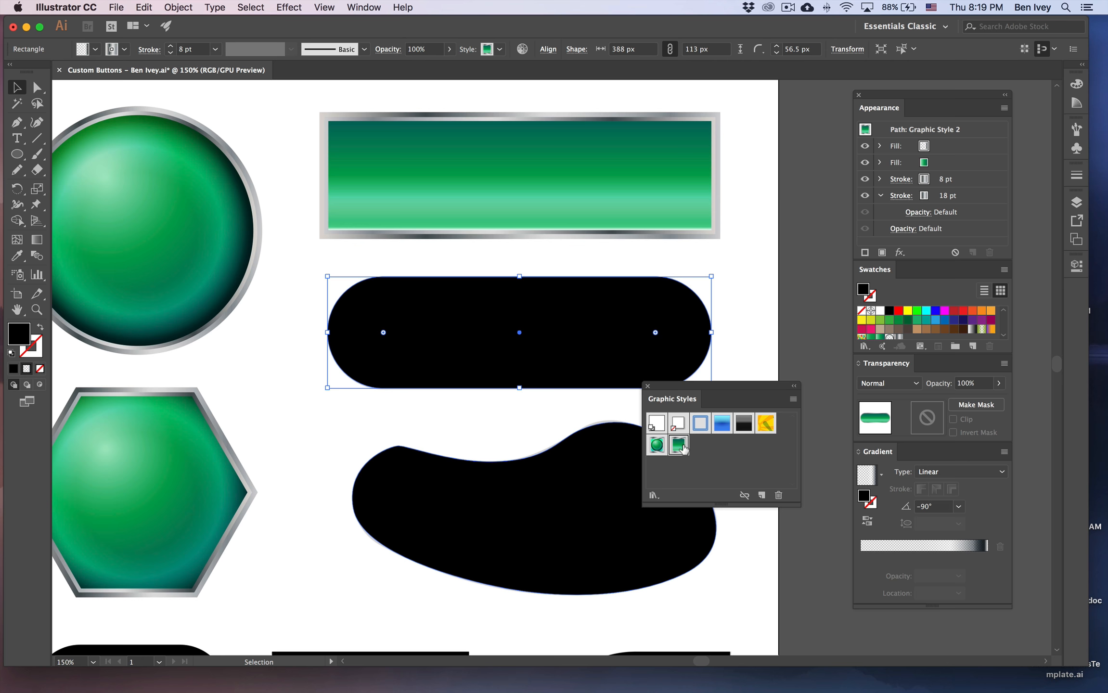
click(526, 436)
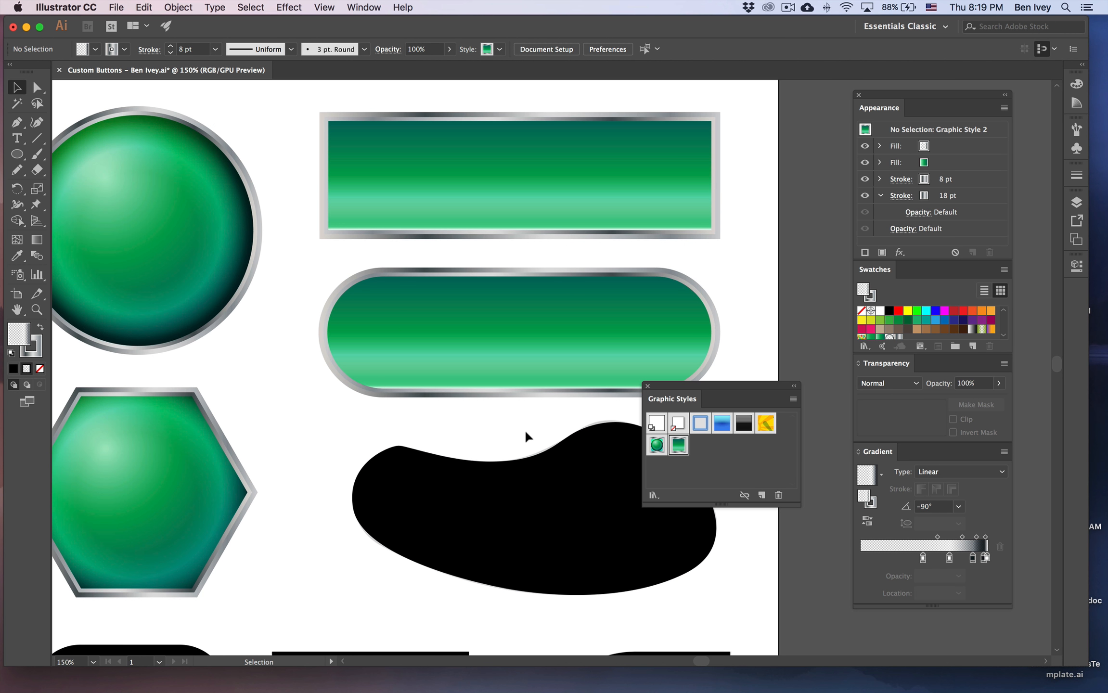
Try the radial green style on the black freeform blob, switch it to the linear green style, and deselect it
scroll(524, 433, down, 7)
click(543, 356)
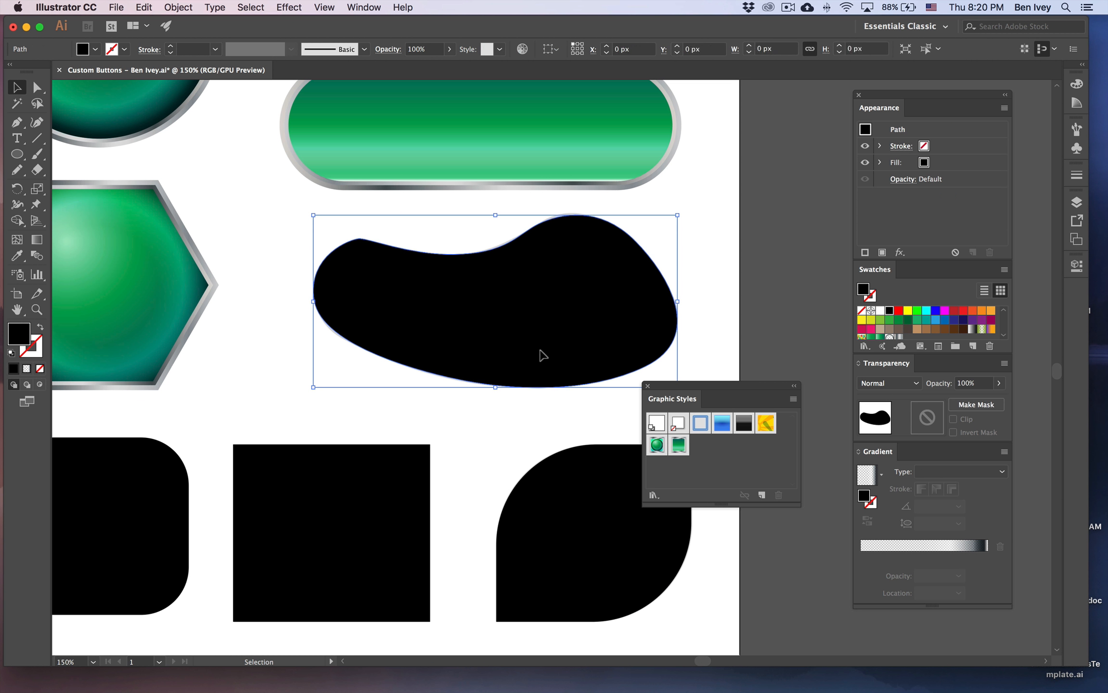
click(657, 446)
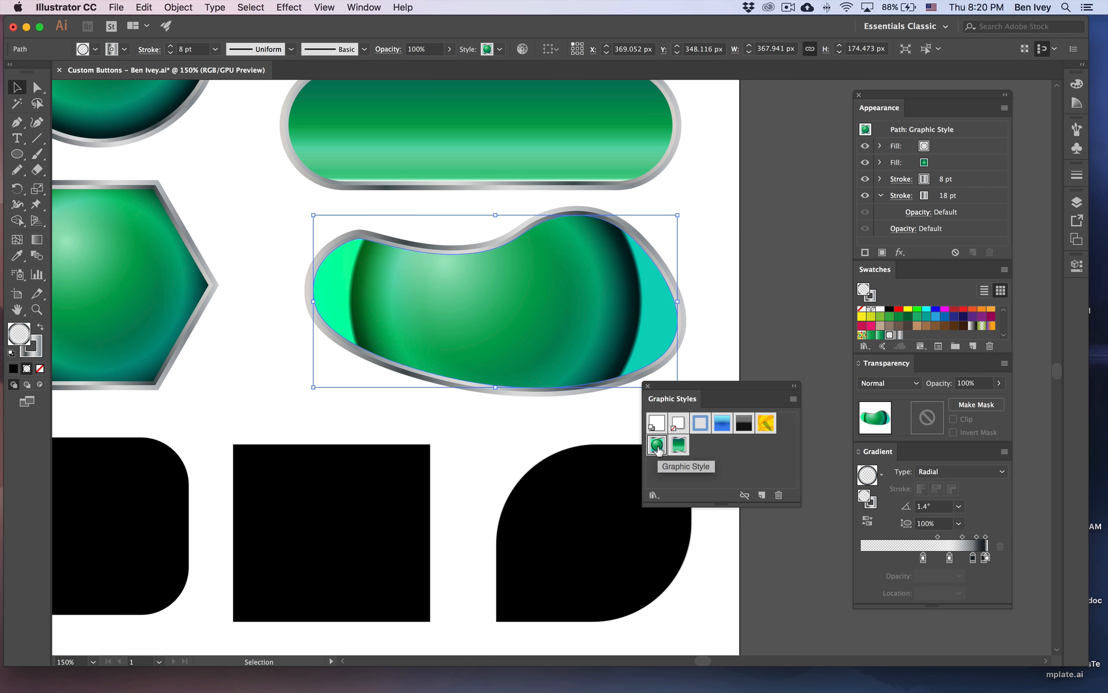
click(679, 447)
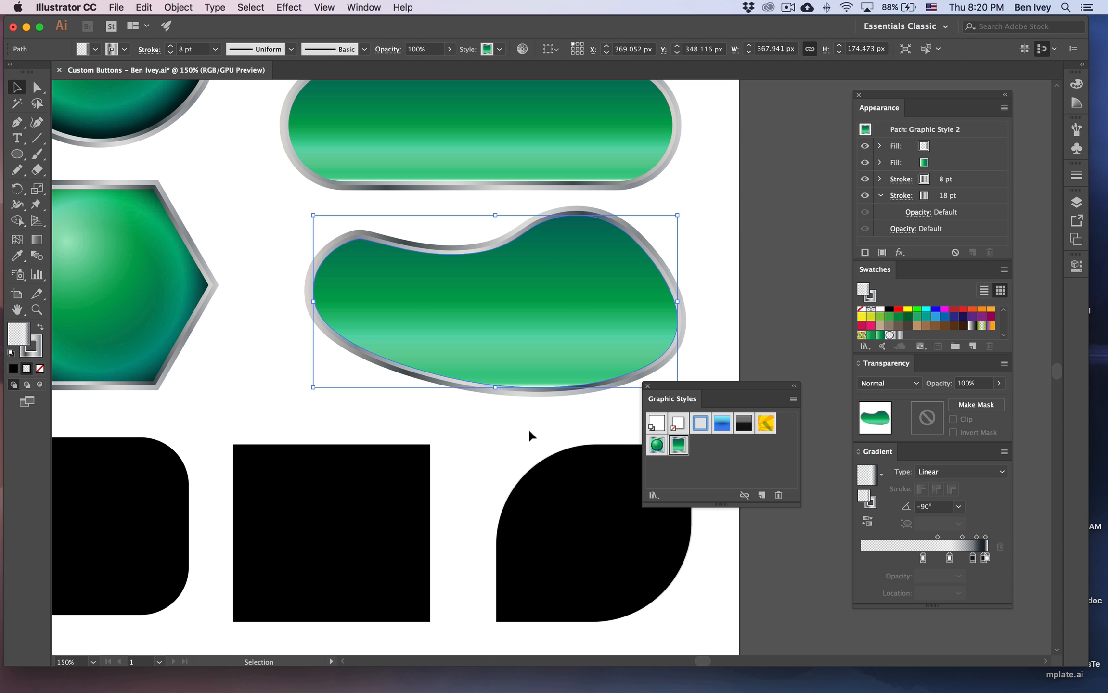
click(495, 429)
Apply the radial green graphic style to the black rounded square below the hexagon
scroll(495, 428, down, 4)
scroll(496, 428, left, 4)
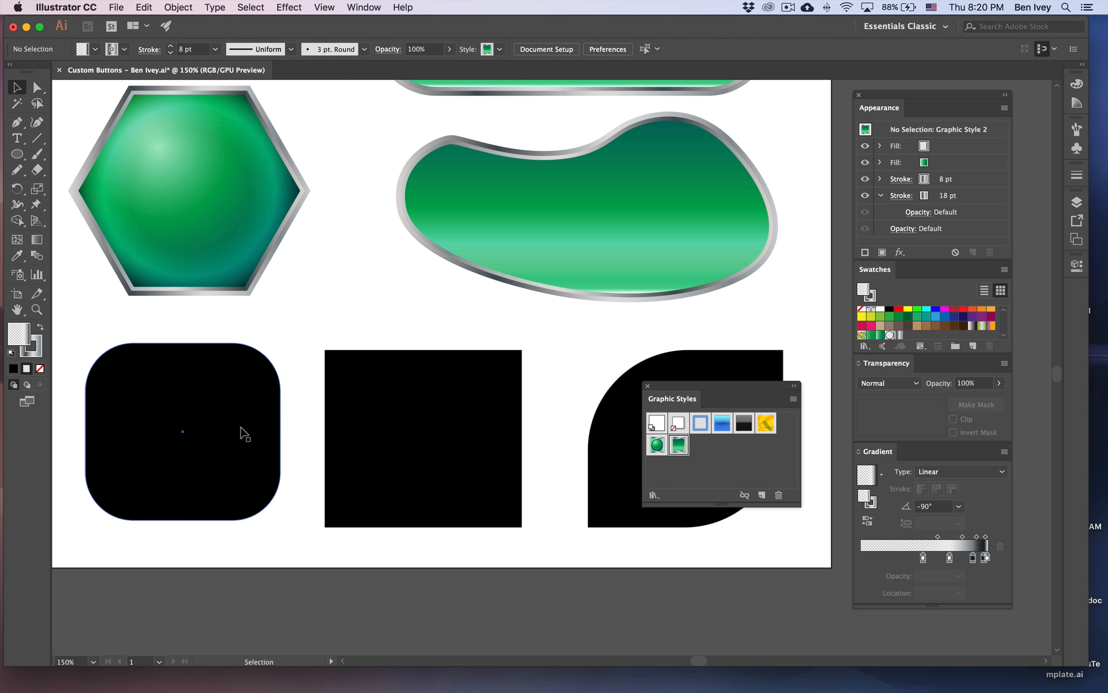
click(241, 428)
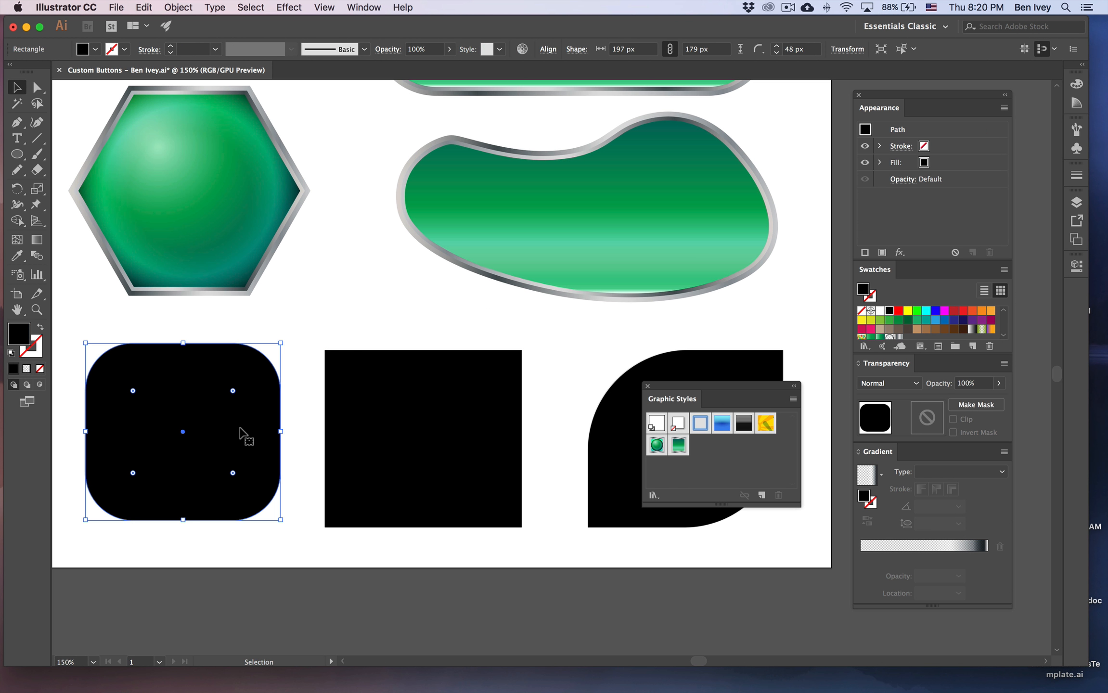
click(656, 447)
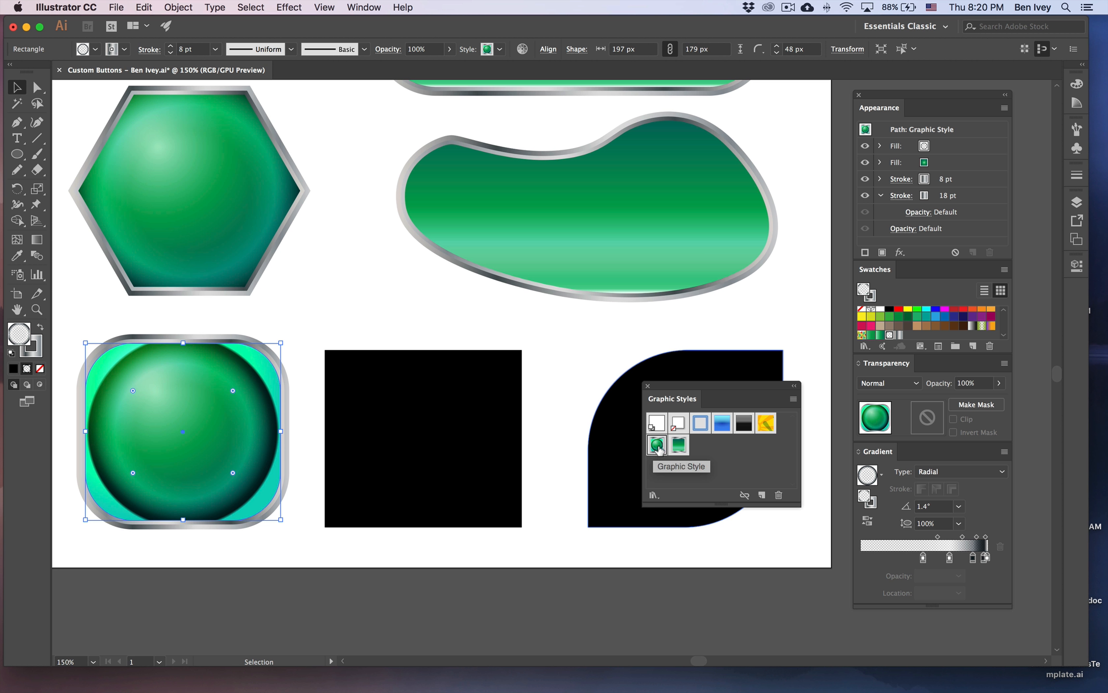
Enlarge the radial gradient of the rounded square's overlay fill until it extends past the button's edge
click(944, 147)
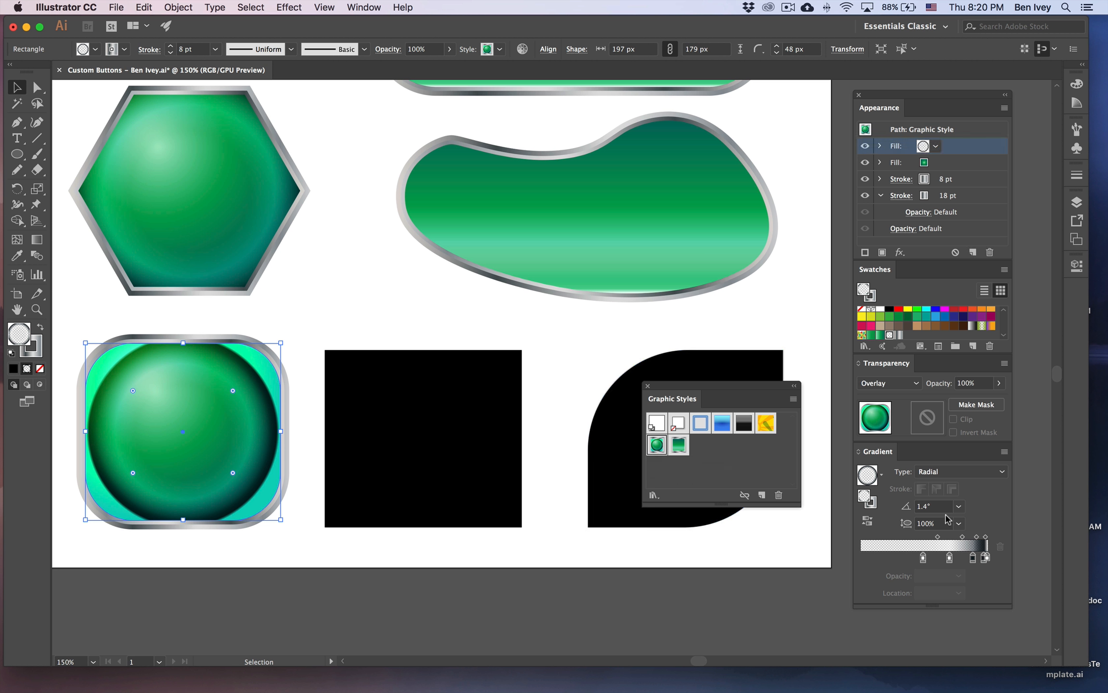
click(36, 239)
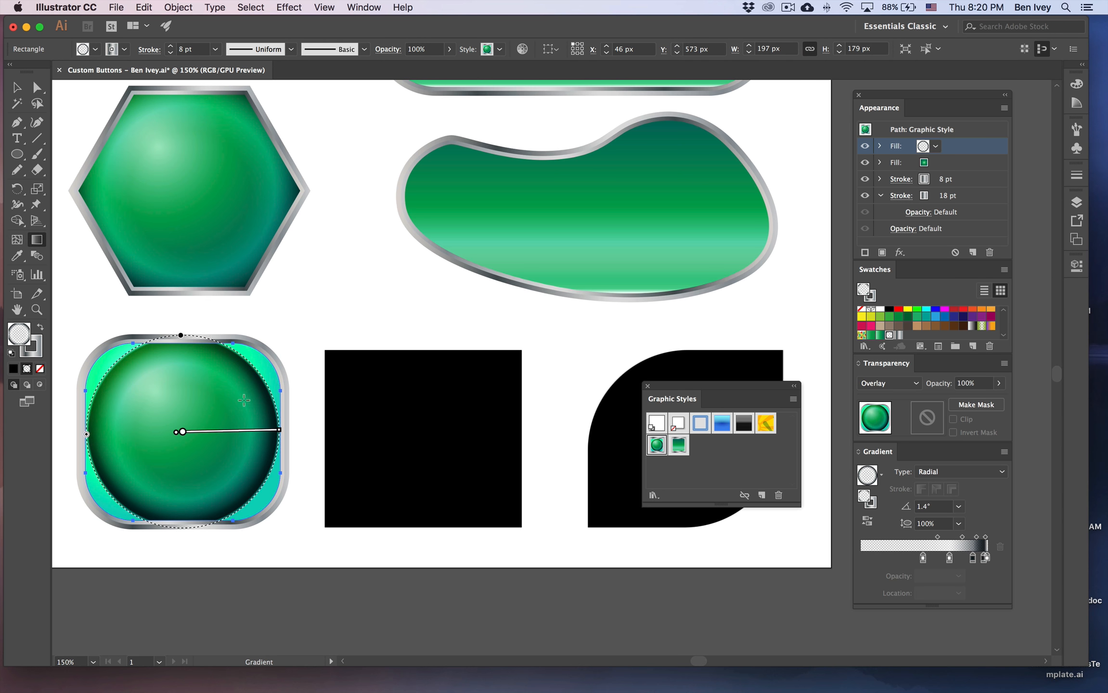
drag(280, 429, 308, 428)
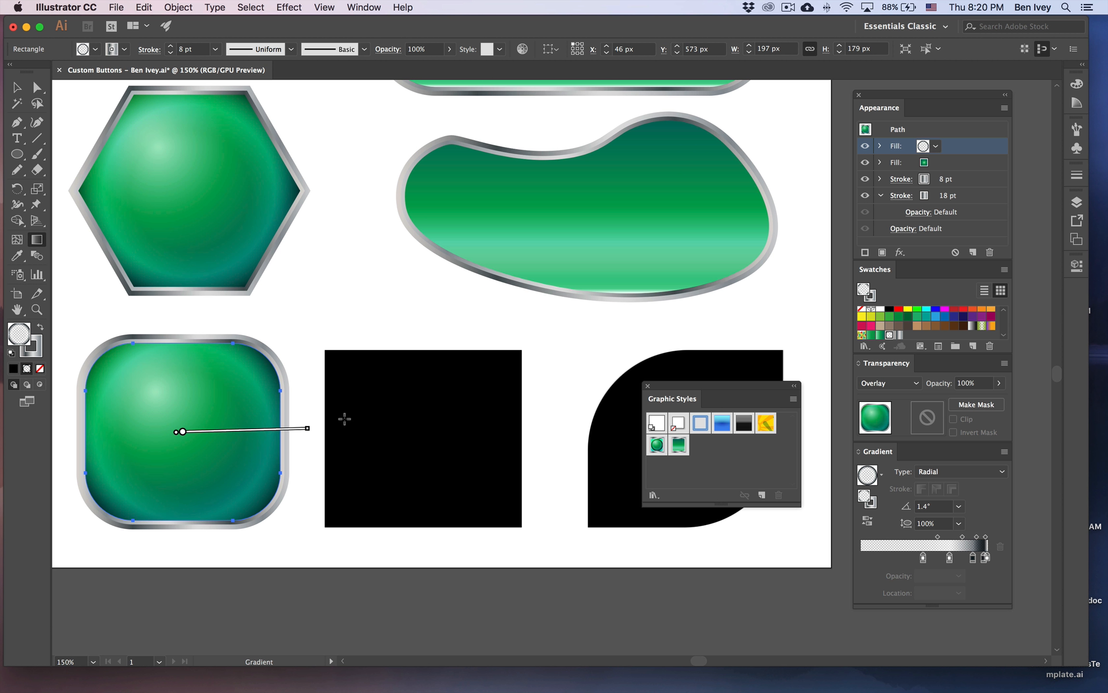
key(v)
Apply the linear green graphic style to the black square beside the rounded square and deselect it
click(364, 369)
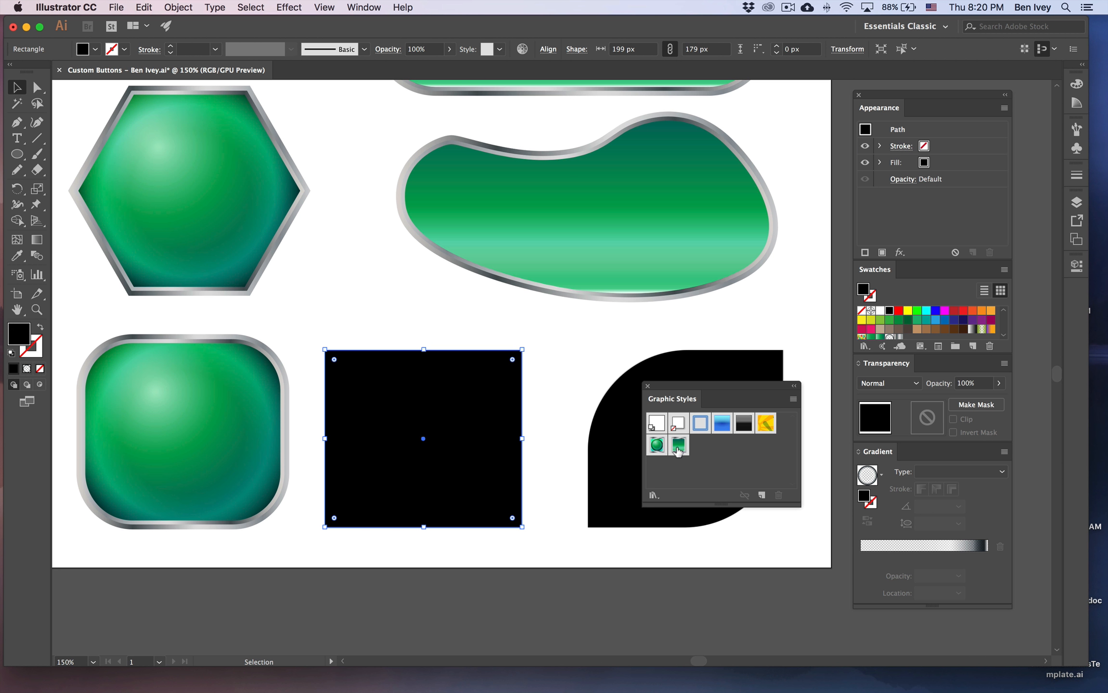
click(679, 446)
click(563, 399)
scroll(564, 398, right, 1)
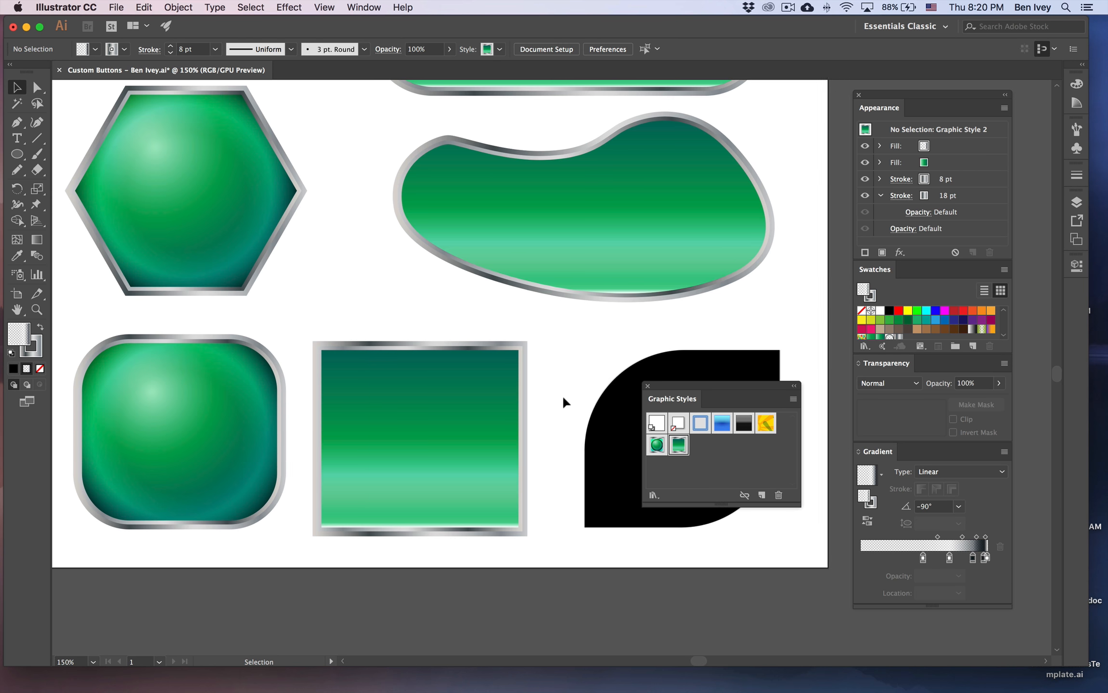
Apply the radial green graphic style to the black leaf-shaped button
scroll(561, 395, right, 5)
click(546, 420)
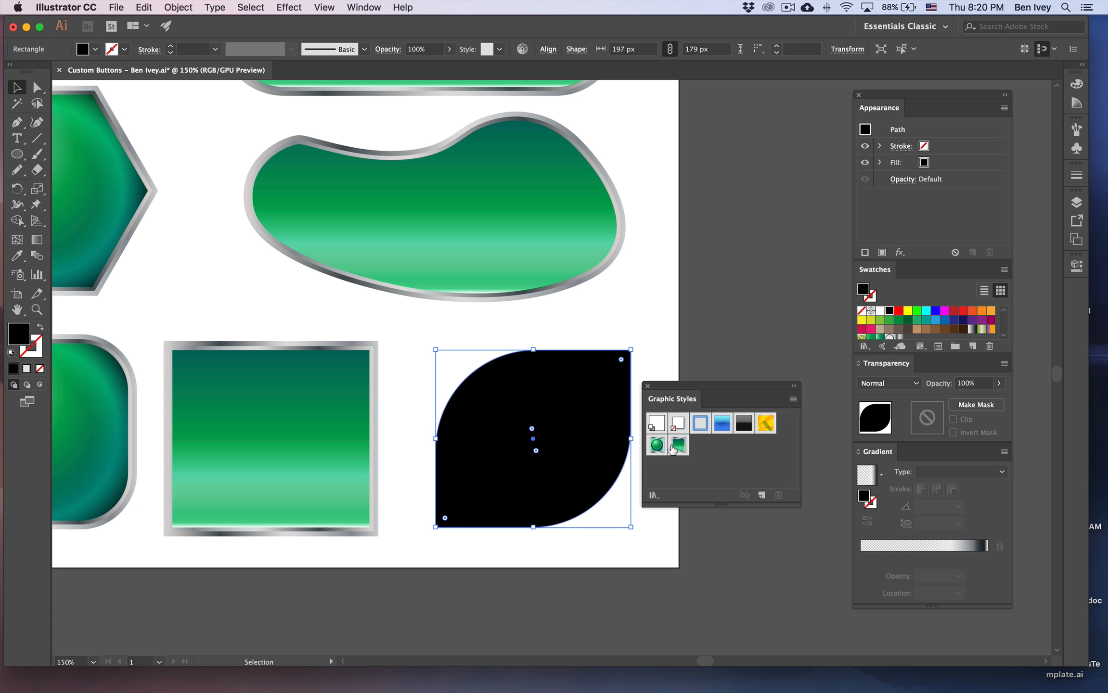
click(656, 445)
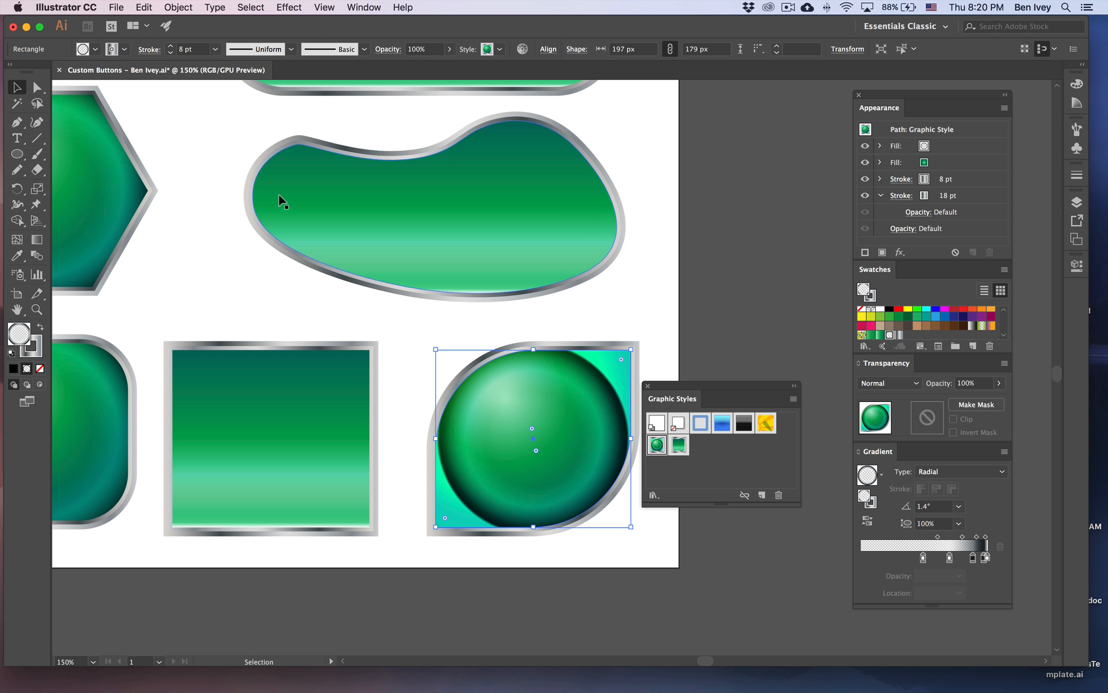
Try enlarging the leaf button's radial overlay gradient and flattening it to an aspect ratio of about 68.7%
click(36, 238)
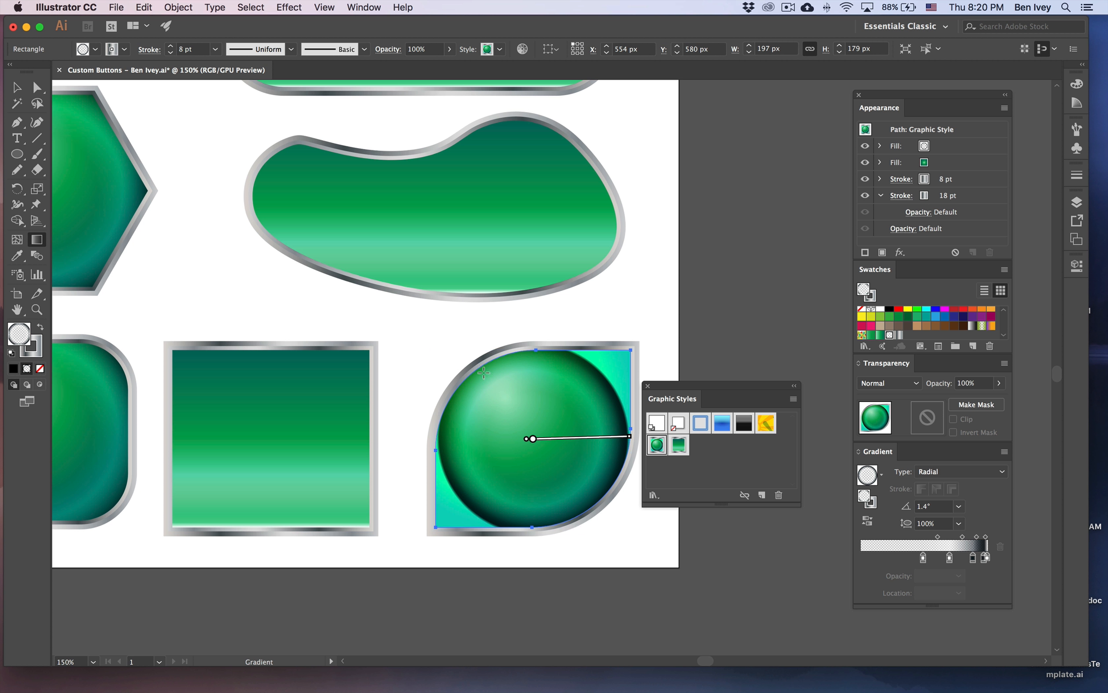
drag(640, 439, 662, 438)
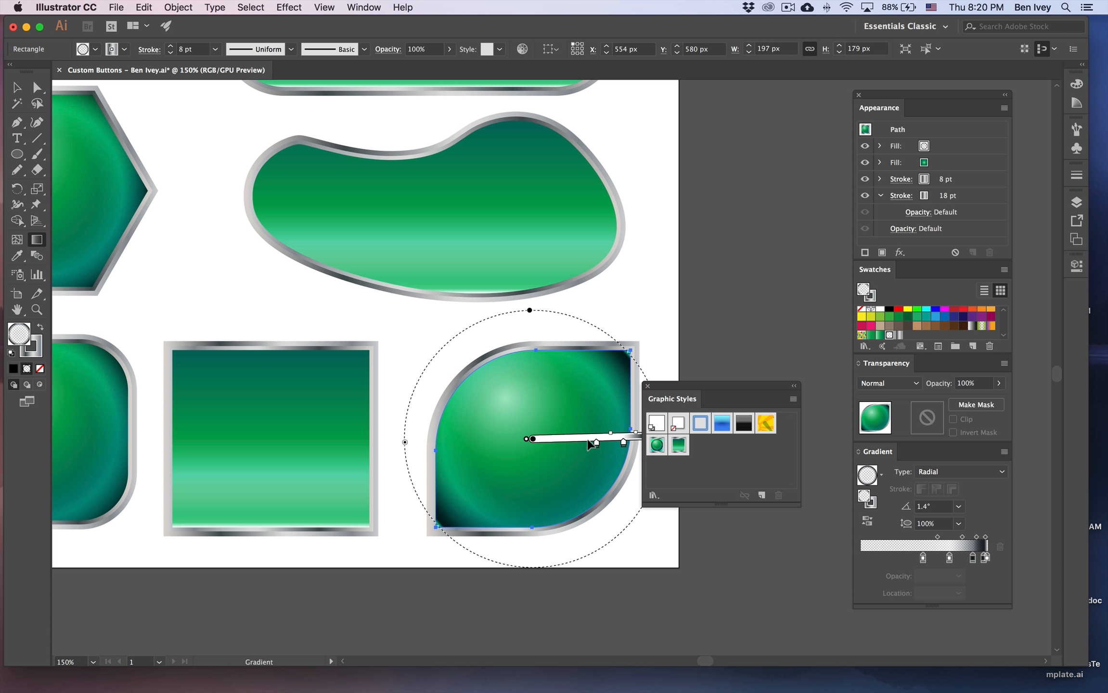
scroll(587, 444, right, 5)
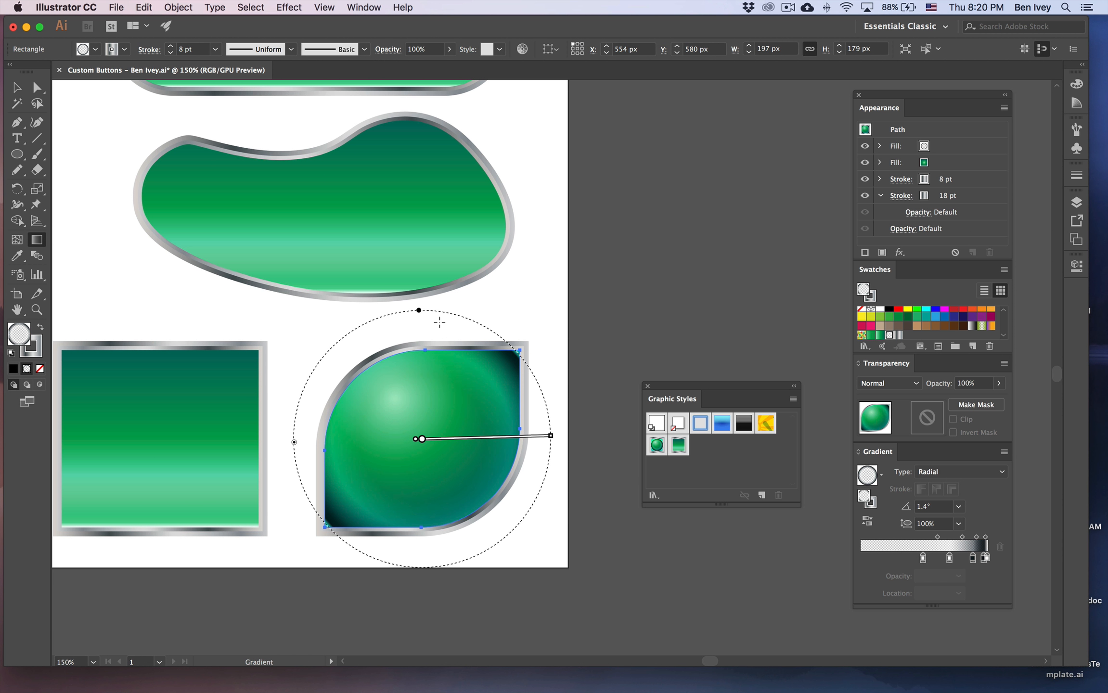
drag(418, 312, 420, 350)
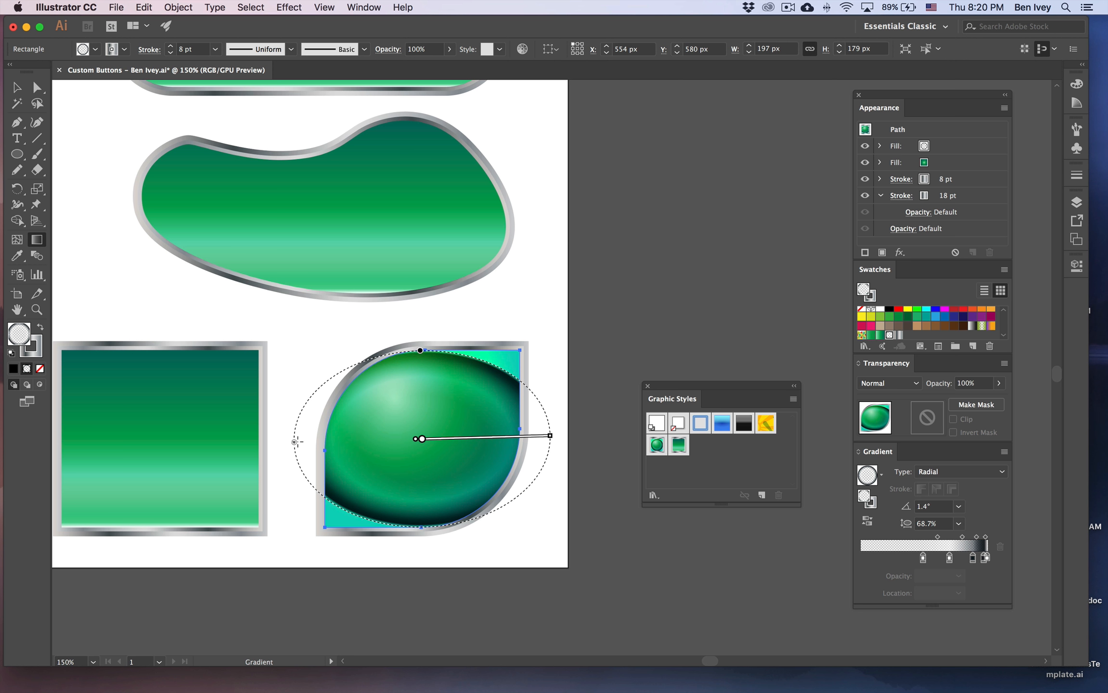
drag(293, 447, 302, 493)
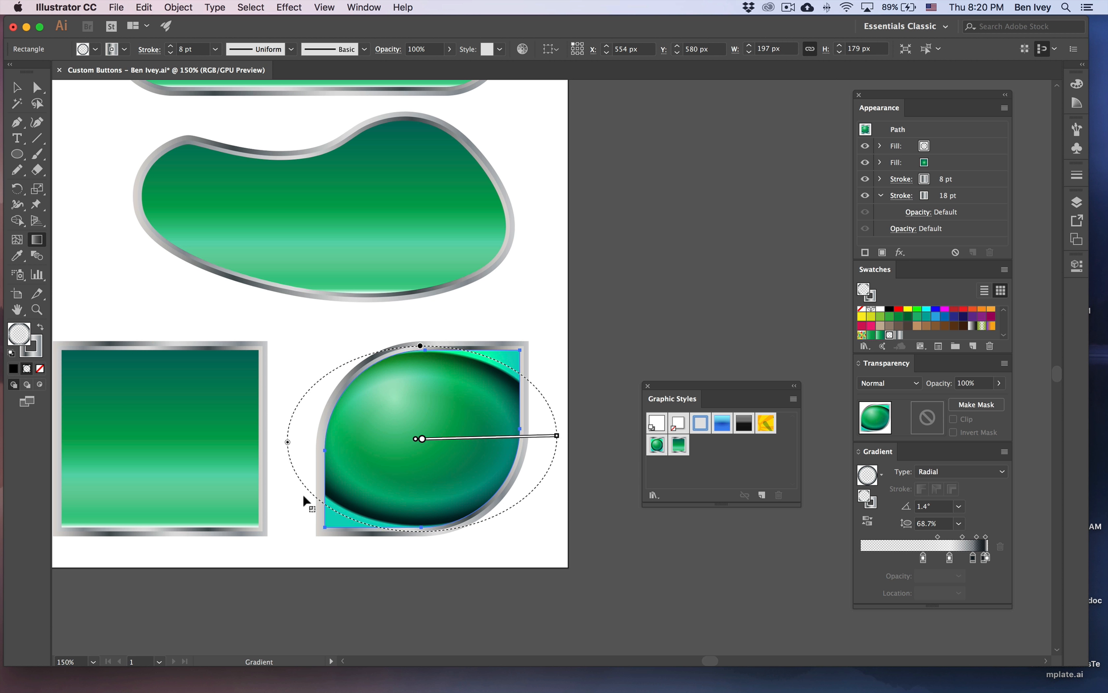
Redraw the leaf button's radial gradient from near its centre to its upper-right corner at about 42.3° and deselect it
drag(407, 451, 519, 349)
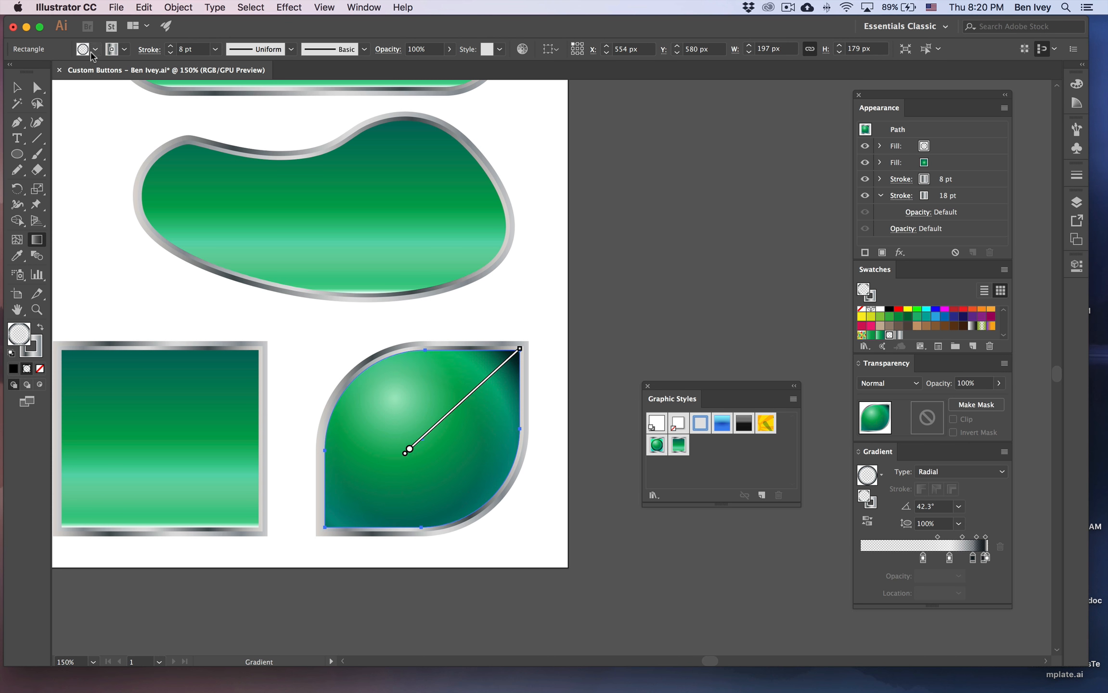
click(16, 87)
click(110, 232)
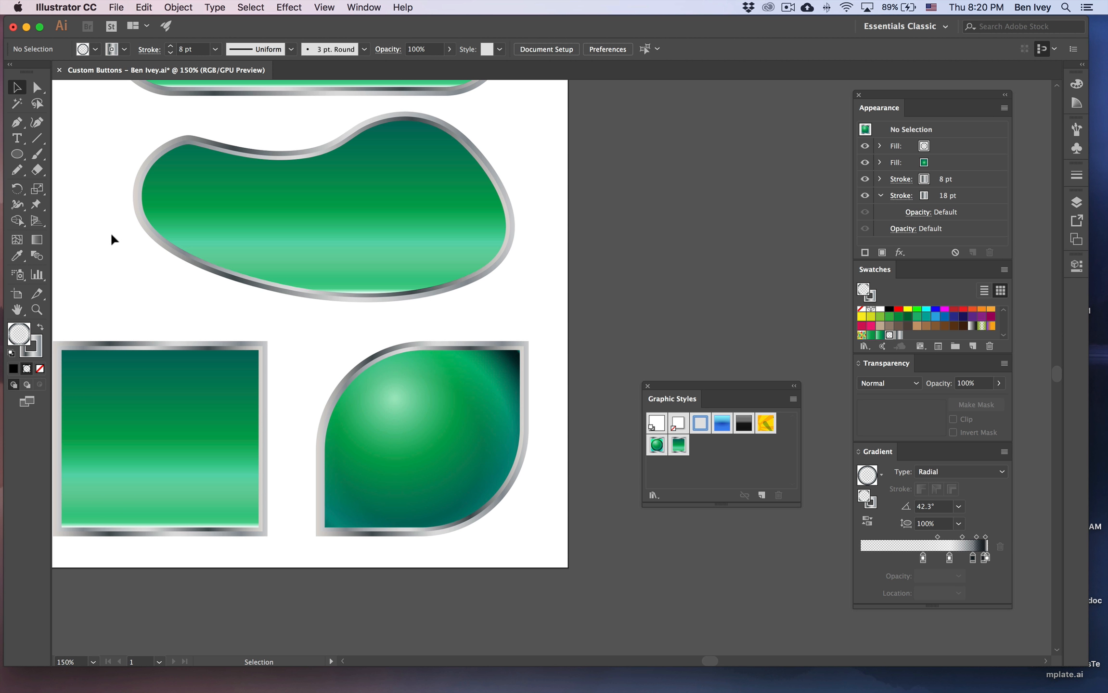
Move the leaf button's radial gradient origin to the shape's centre, extend its end beyond the pointed corner, and deselect it
scroll(111, 235, left, 5)
click(478, 401)
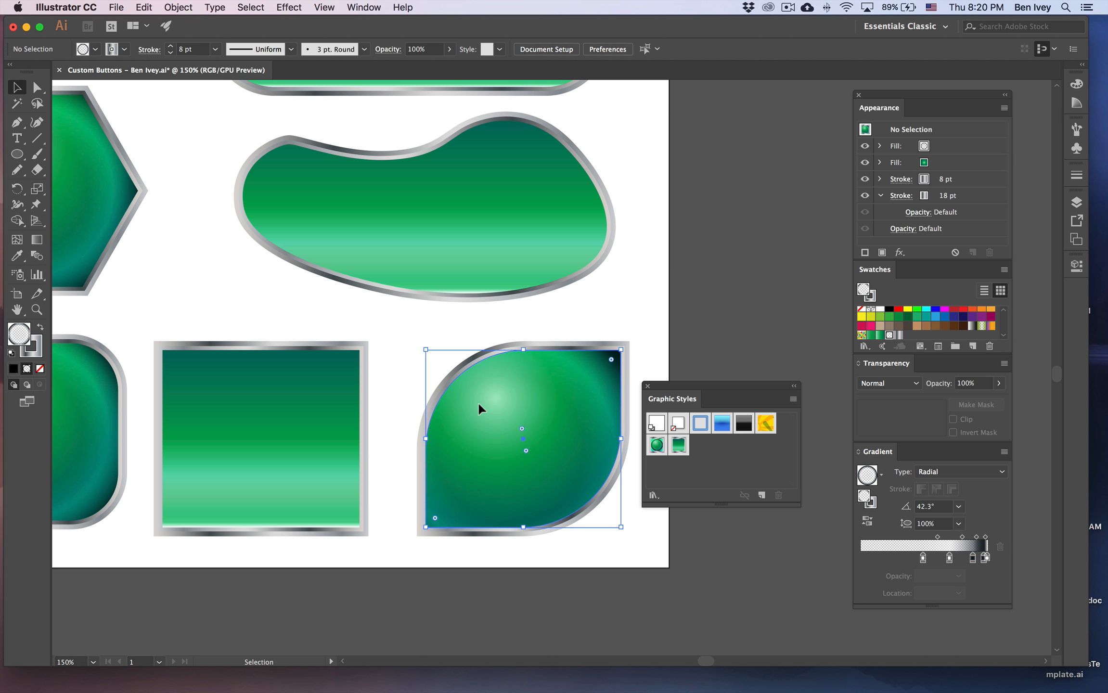
click(37, 240)
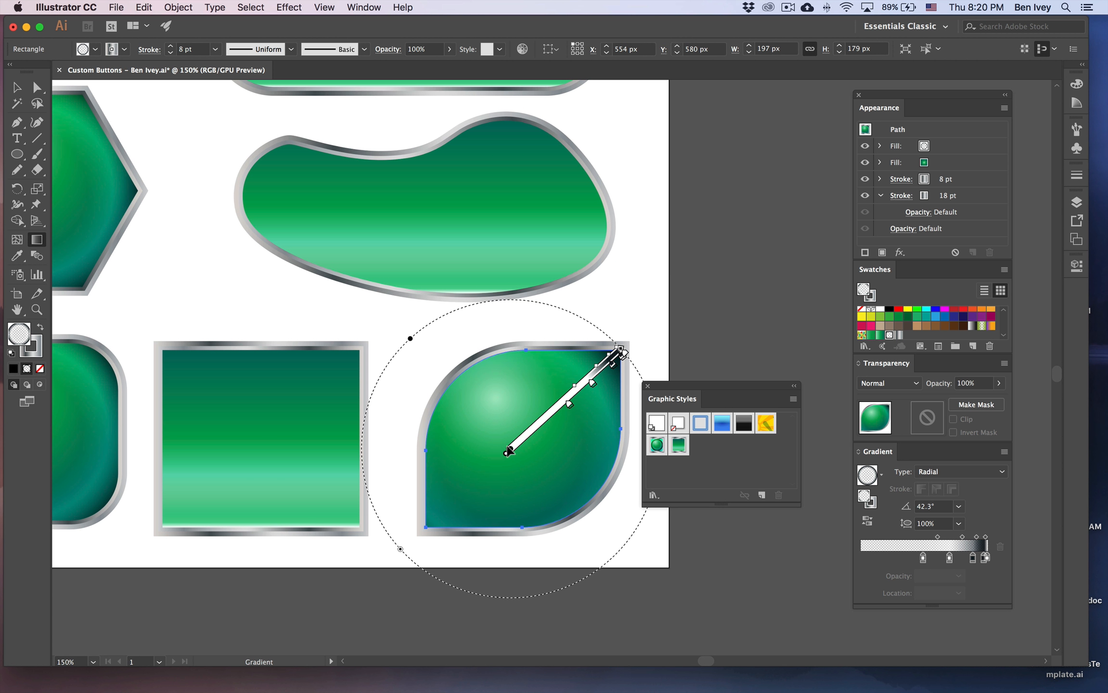
drag(508, 451, 524, 439)
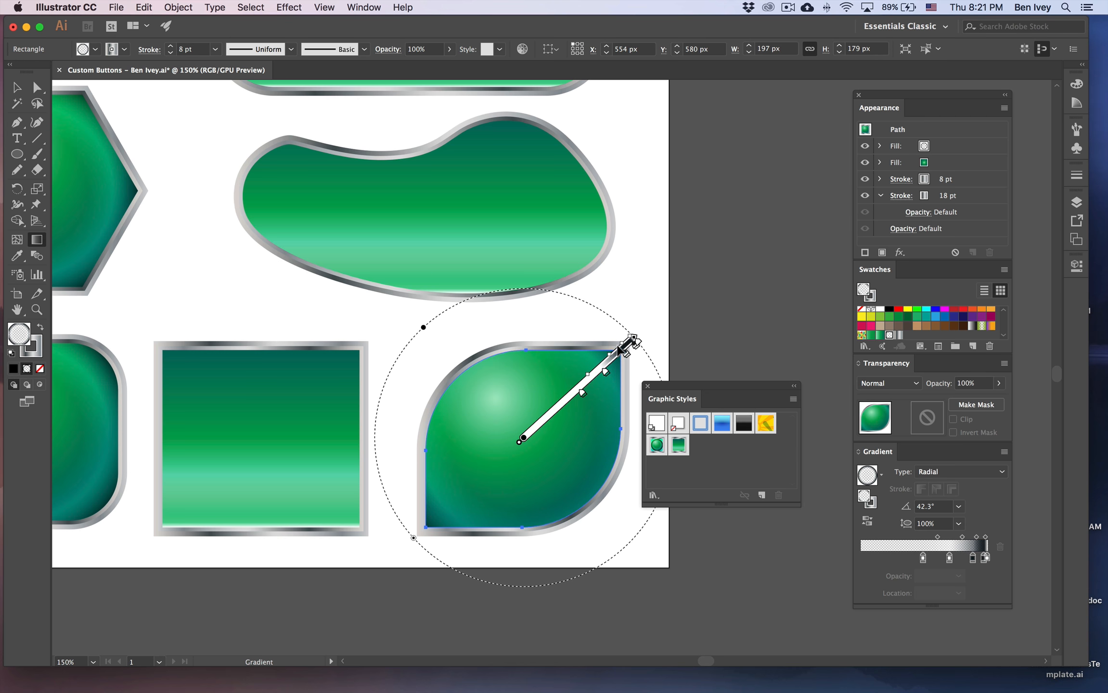
drag(636, 337, 641, 332)
click(17, 88)
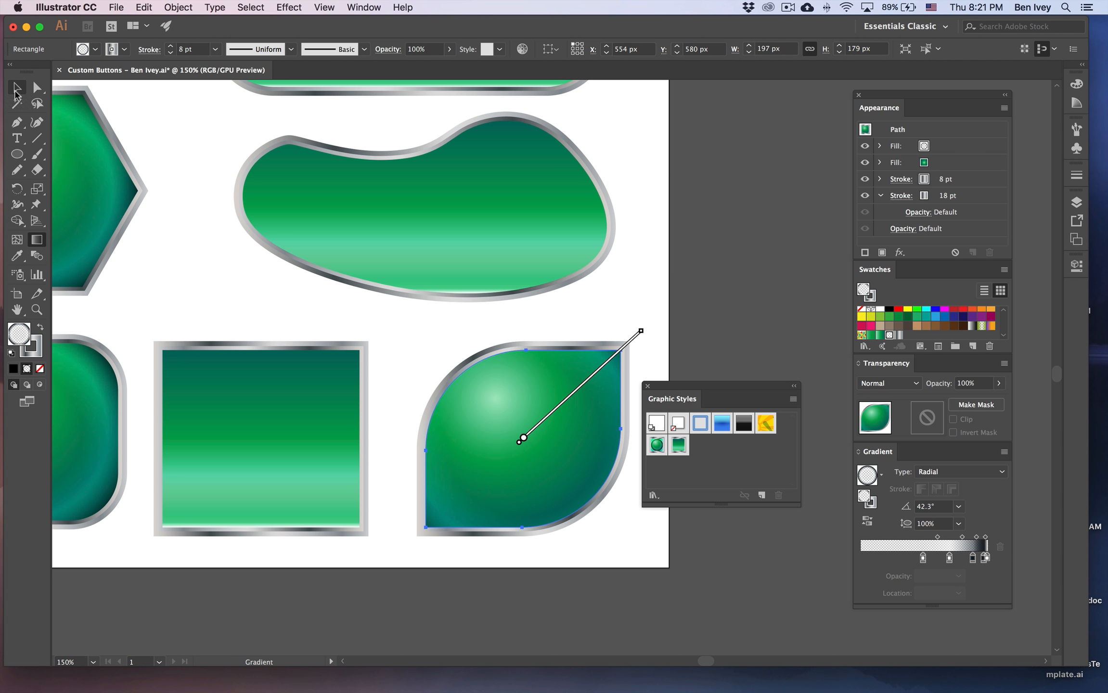
click(194, 280)
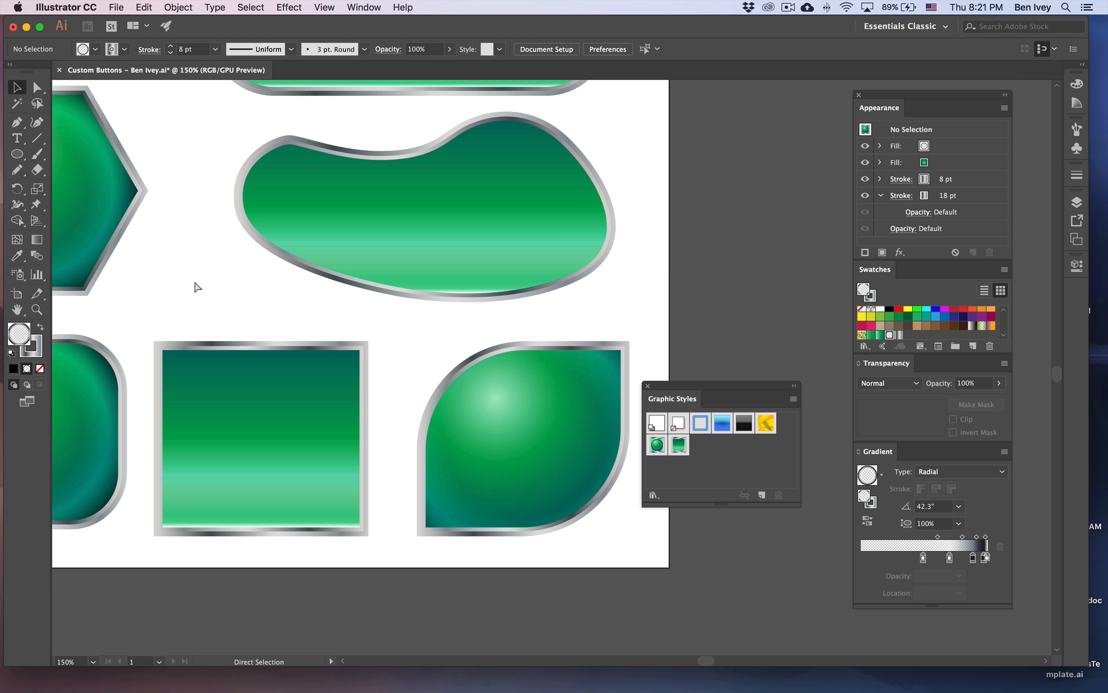
Set up the Ellipse tool with a white fill and no stroke for drawing over the round green button
key(super+0)
key(super+1)
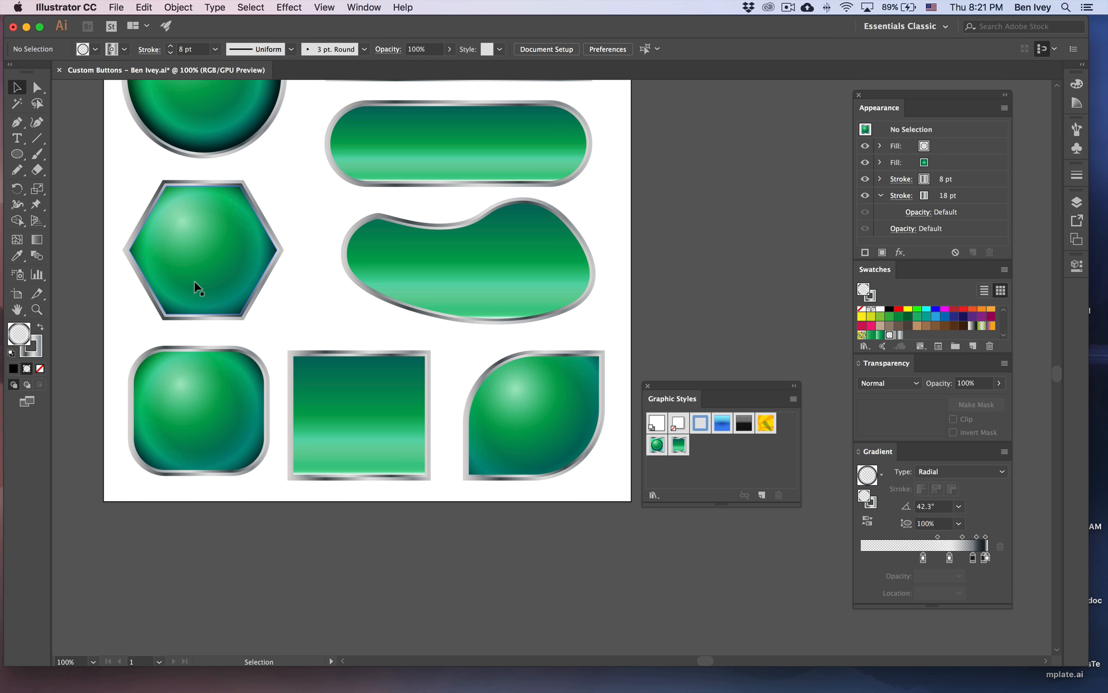
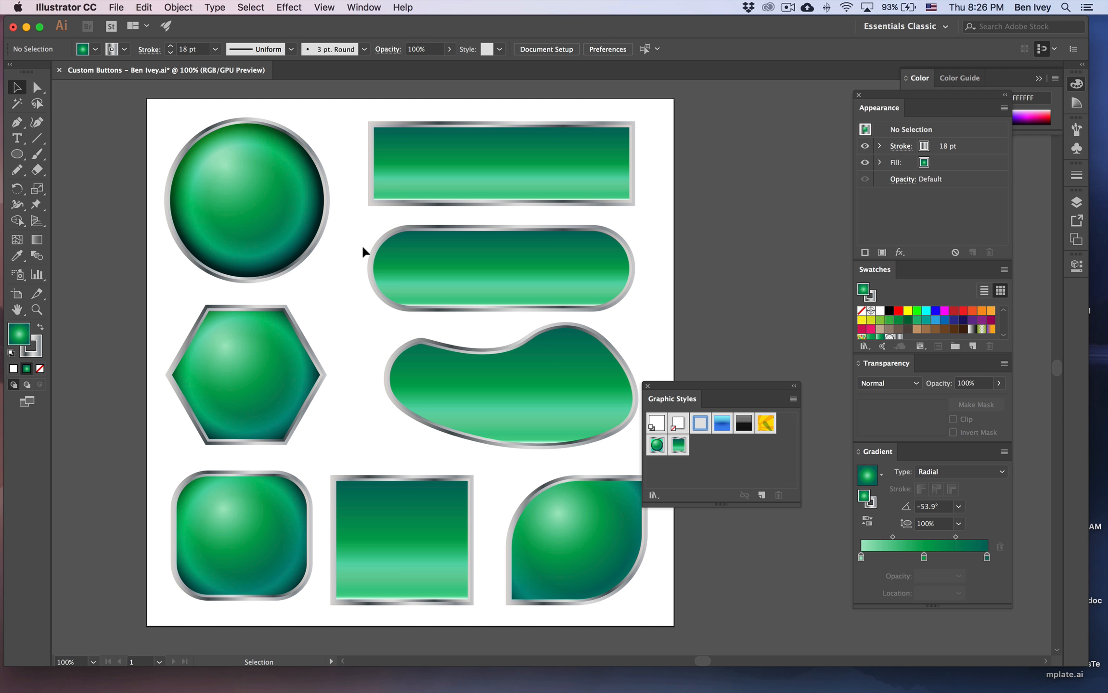
drag(335, 226, 561, 433)
key(super+equal)
key(super+equal)
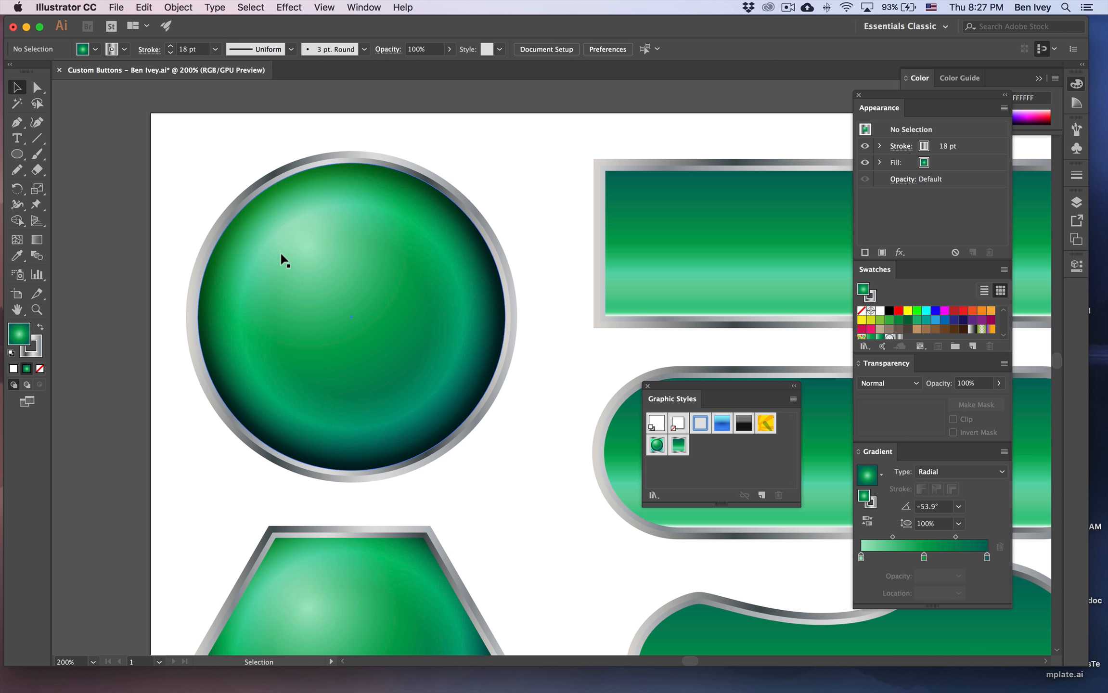
click(17, 155)
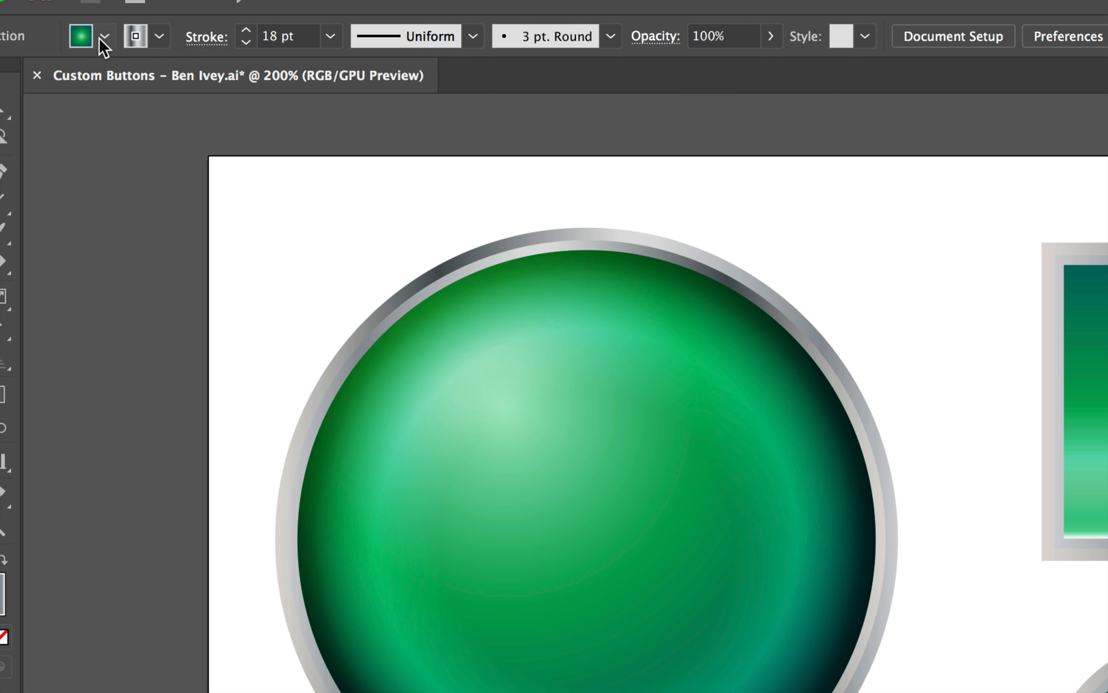
click(95, 48)
click(53, 80)
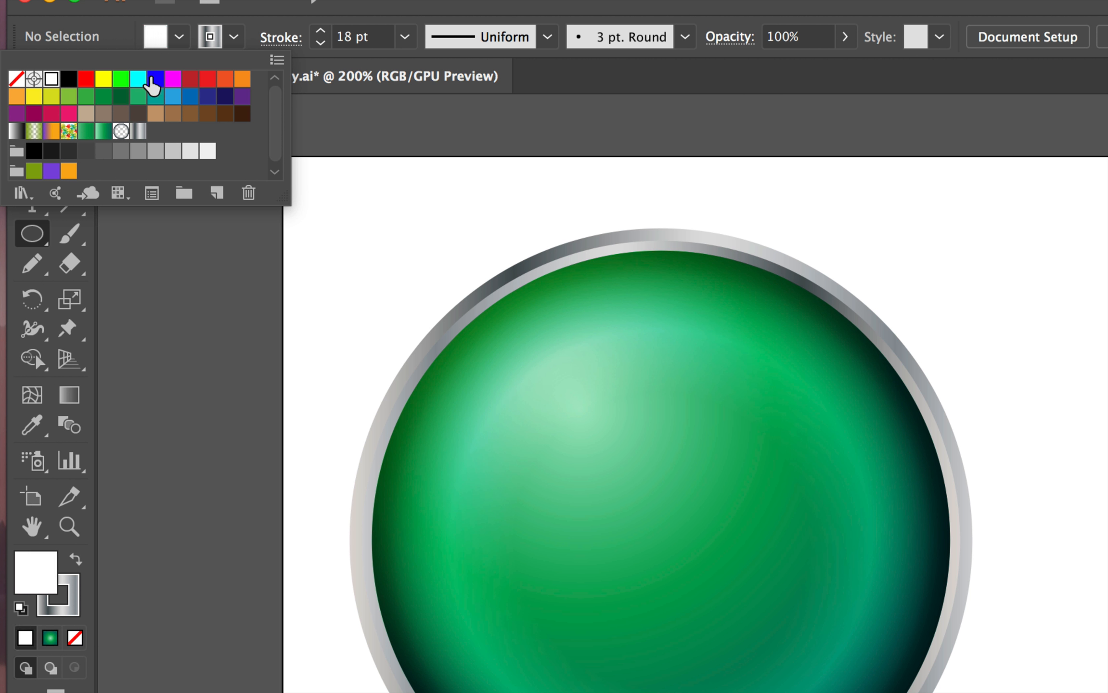
click(234, 38)
click(244, 45)
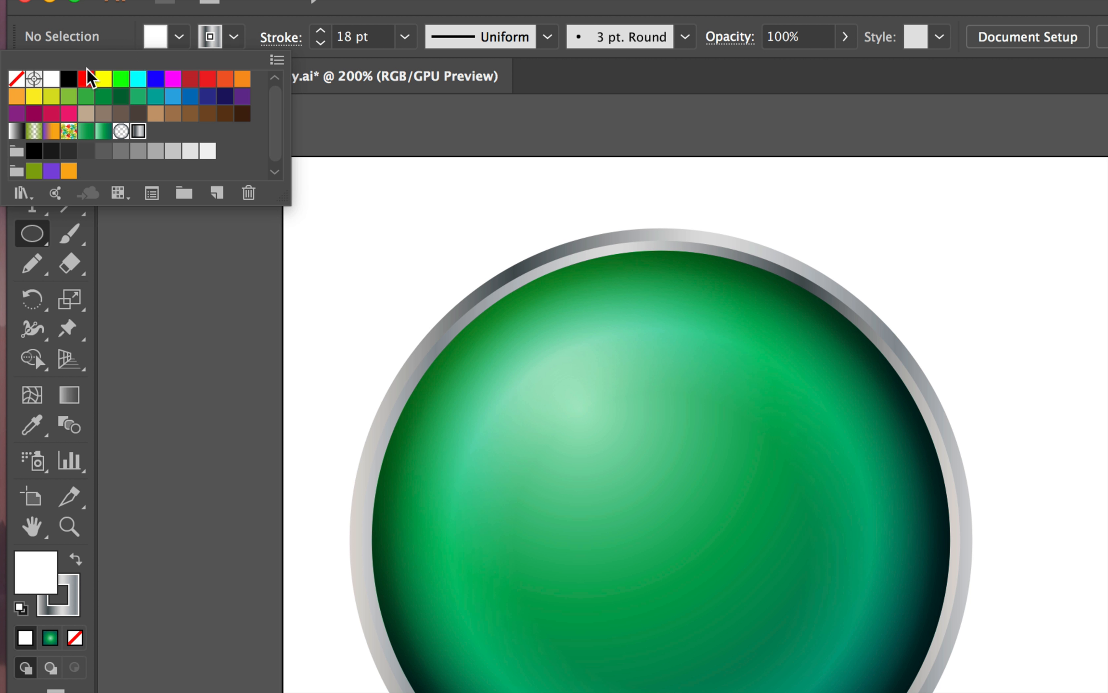
click(16, 79)
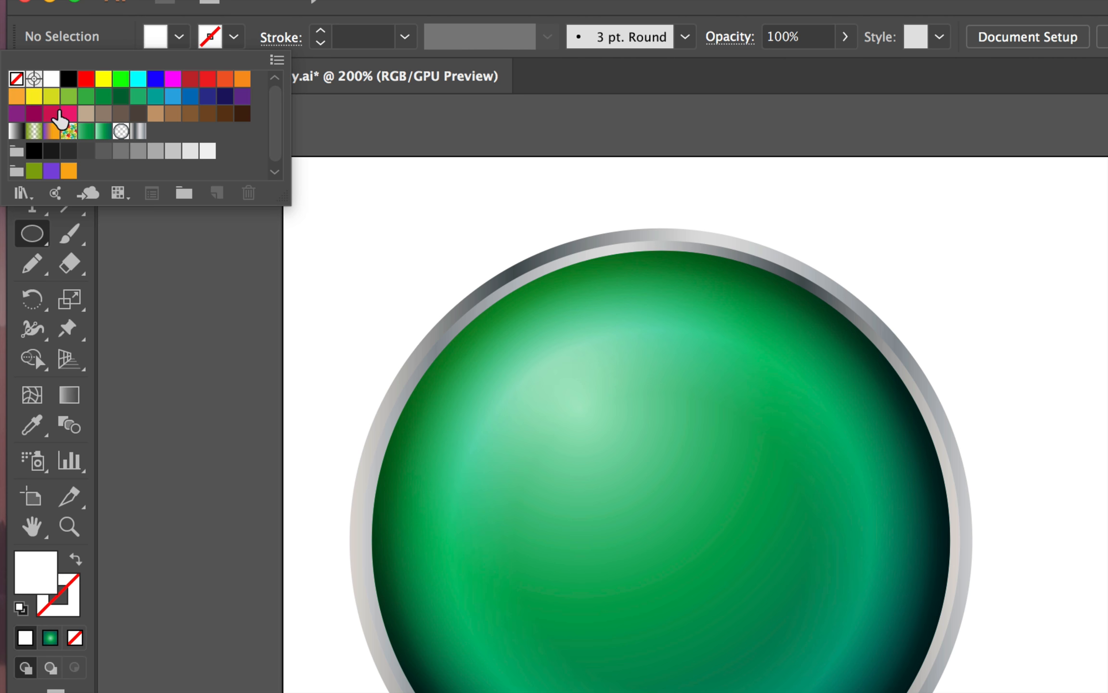
Draw a white circle about 206 px in diameter inside the round green button
click(356, 283)
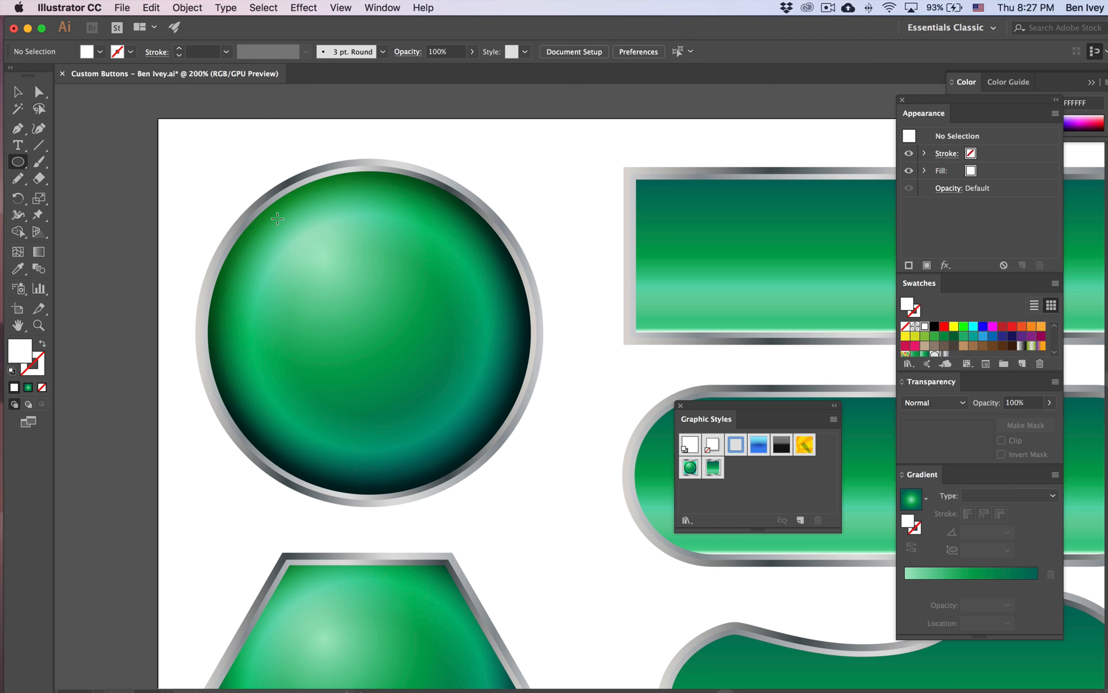
drag(288, 231, 508, 463)
drag(445, 406, 488, 457)
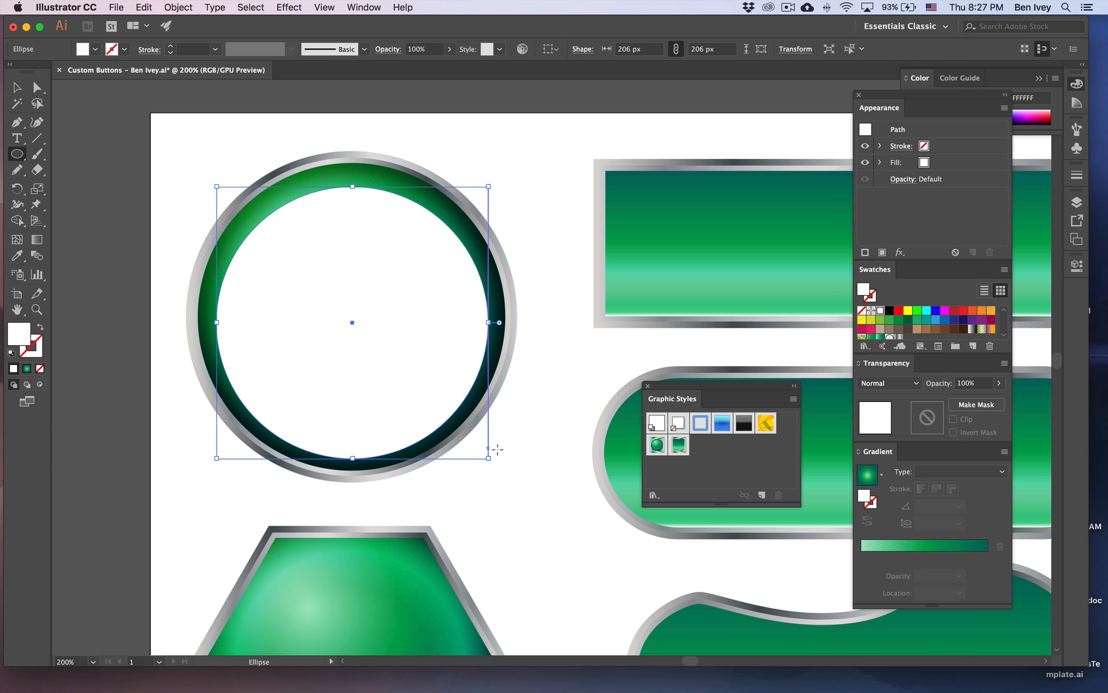
Duplicate the white circle with an offset down and to the right, adjust the copy's position, and select both circles
click(17, 87)
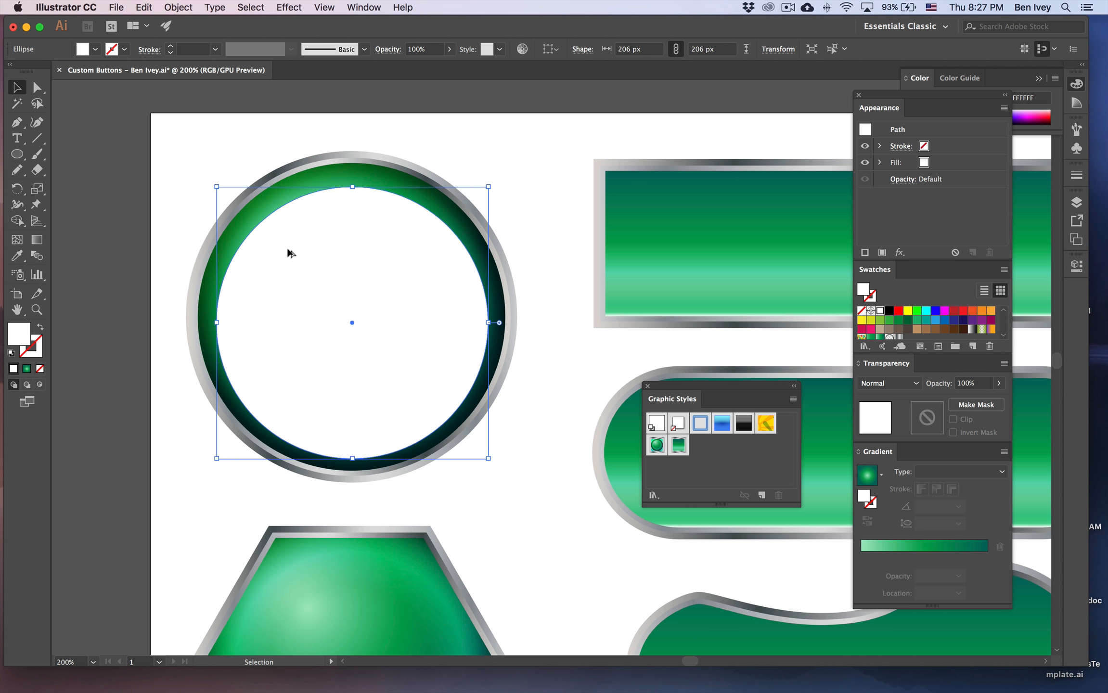
drag(291, 253, 344, 337)
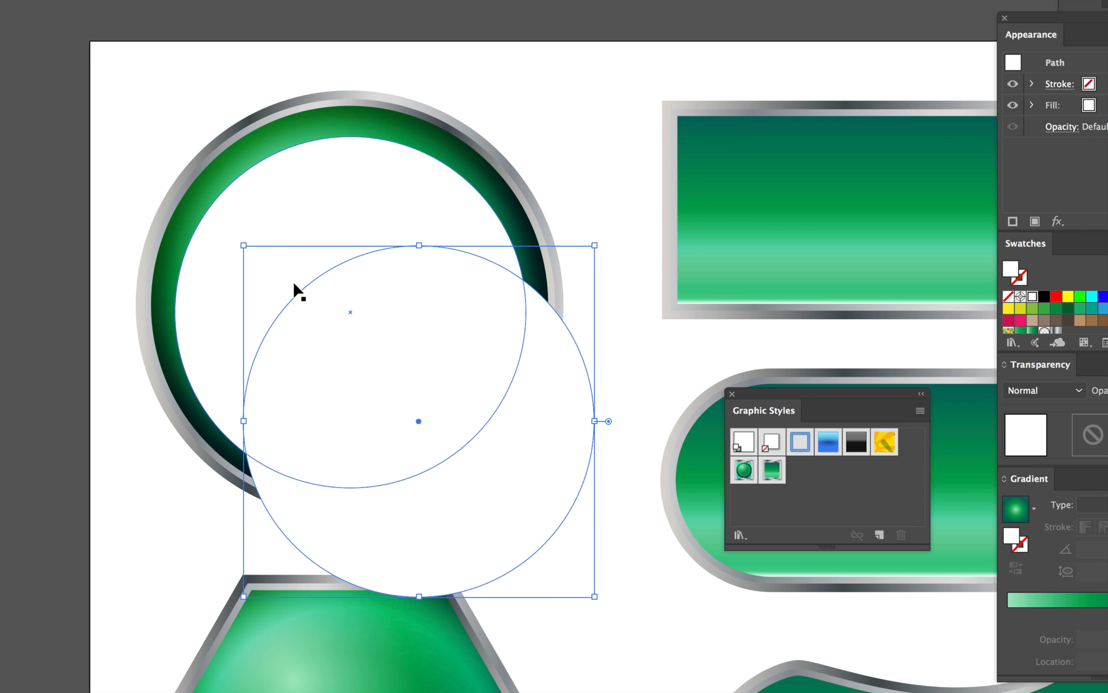
drag(356, 363, 354, 327)
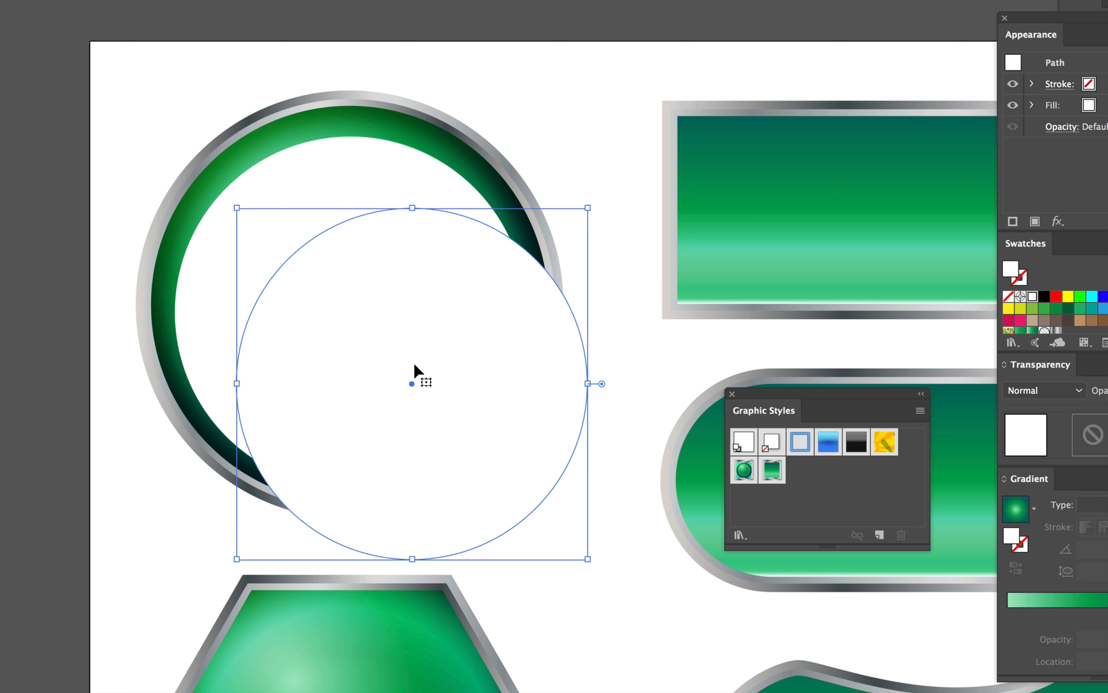
shift+click(329, 173)
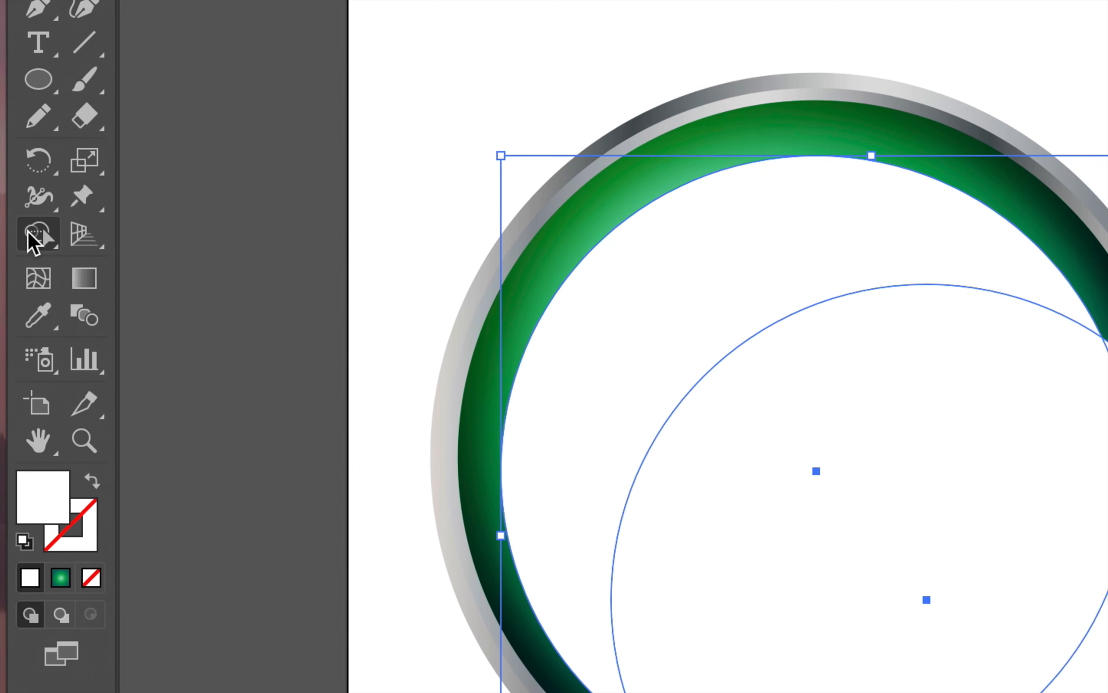
Cut away the circles' overlap and the second circle's outer remainder with the Shape Builder tool, leaving a white crescent
click(18, 221)
click(136, 241)
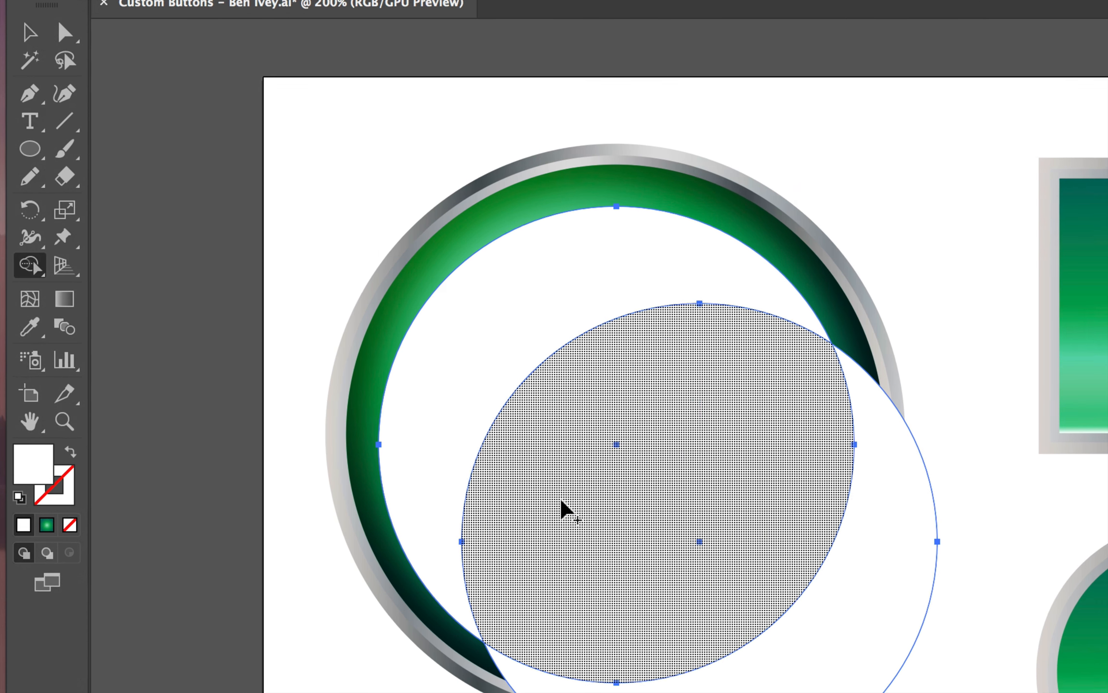
click(719, 492)
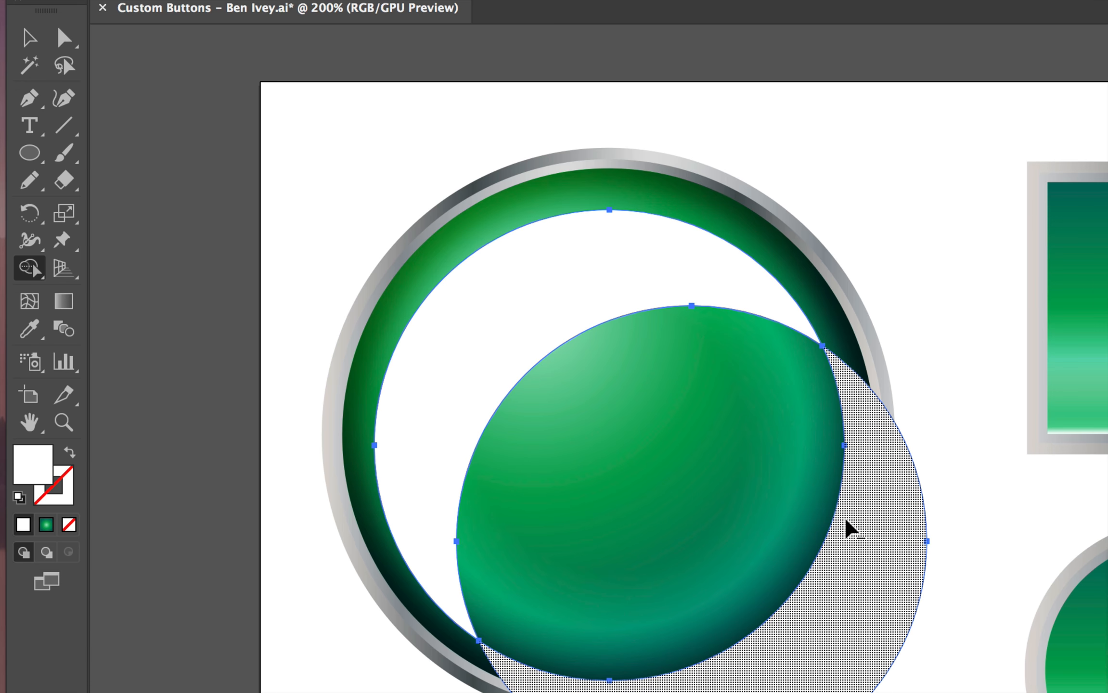
click(872, 519)
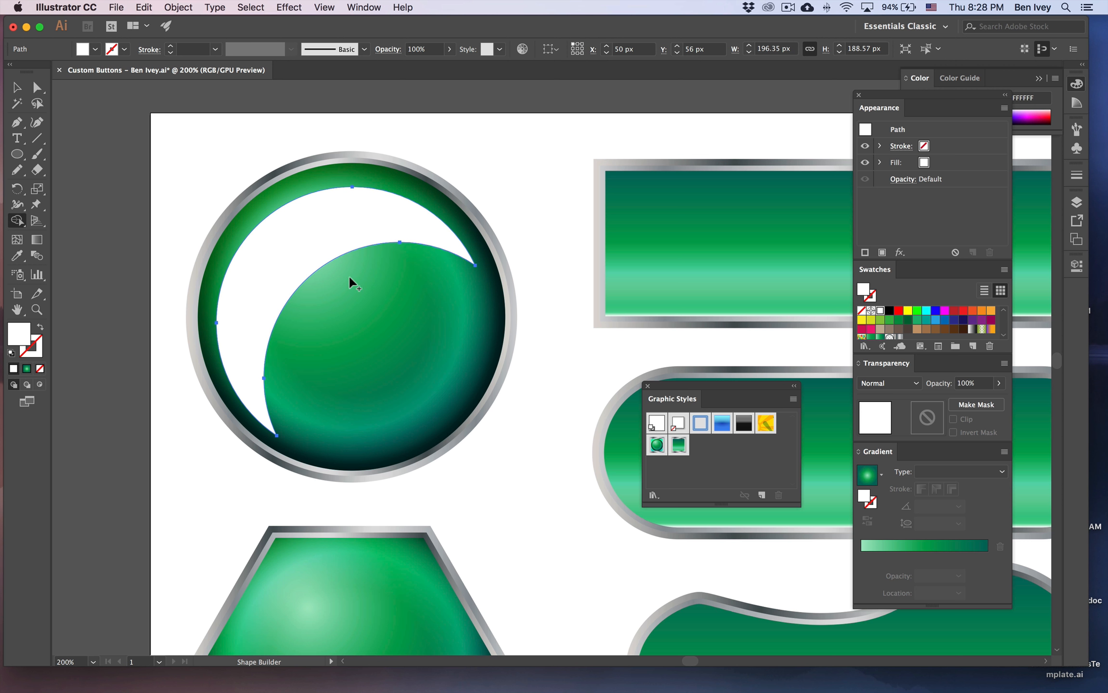
Move the white crescent up to Y 47 px and scale it proportionally to about 176 px wide by 169 px high
click(17, 88)
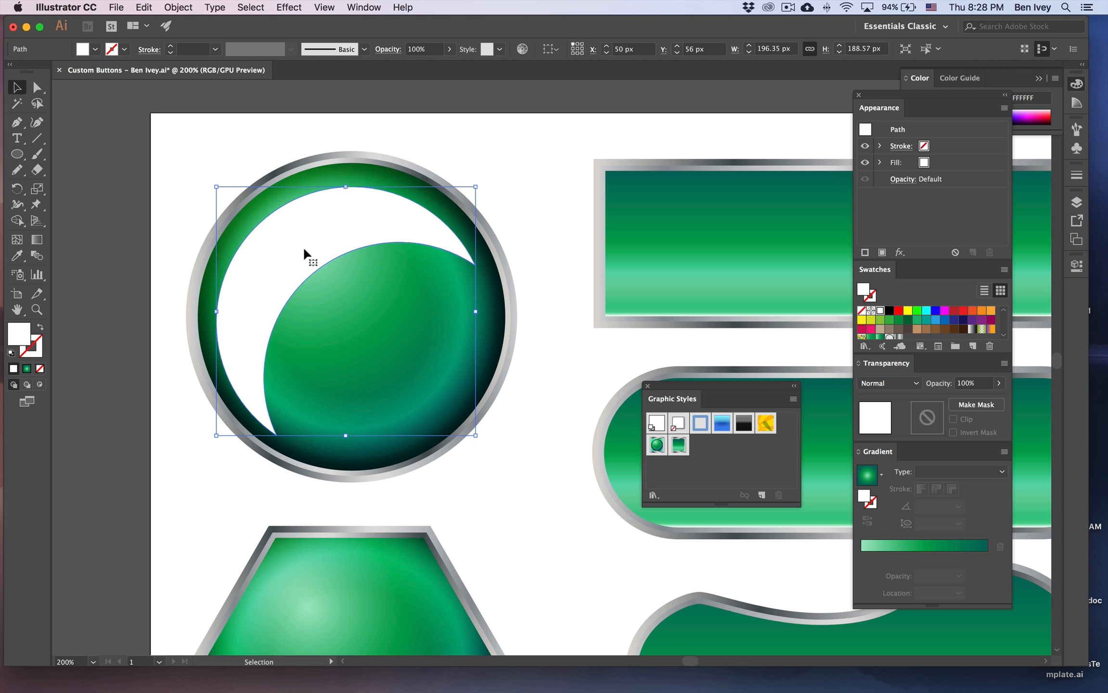
drag(304, 250, 302, 238)
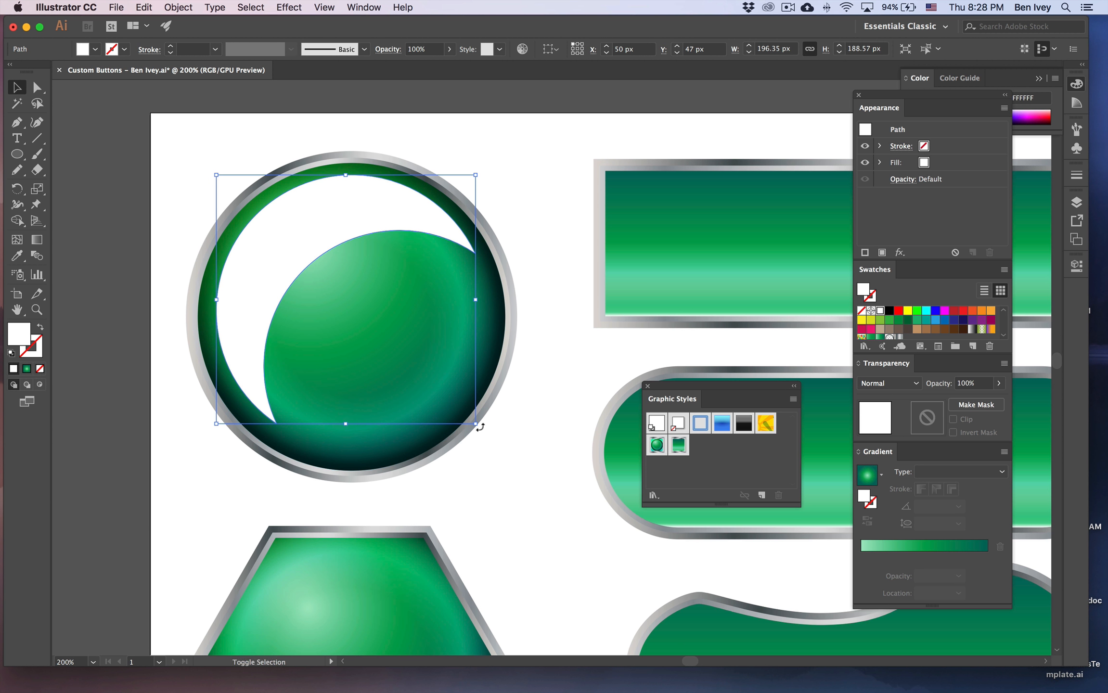
drag(480, 427, 449, 398)
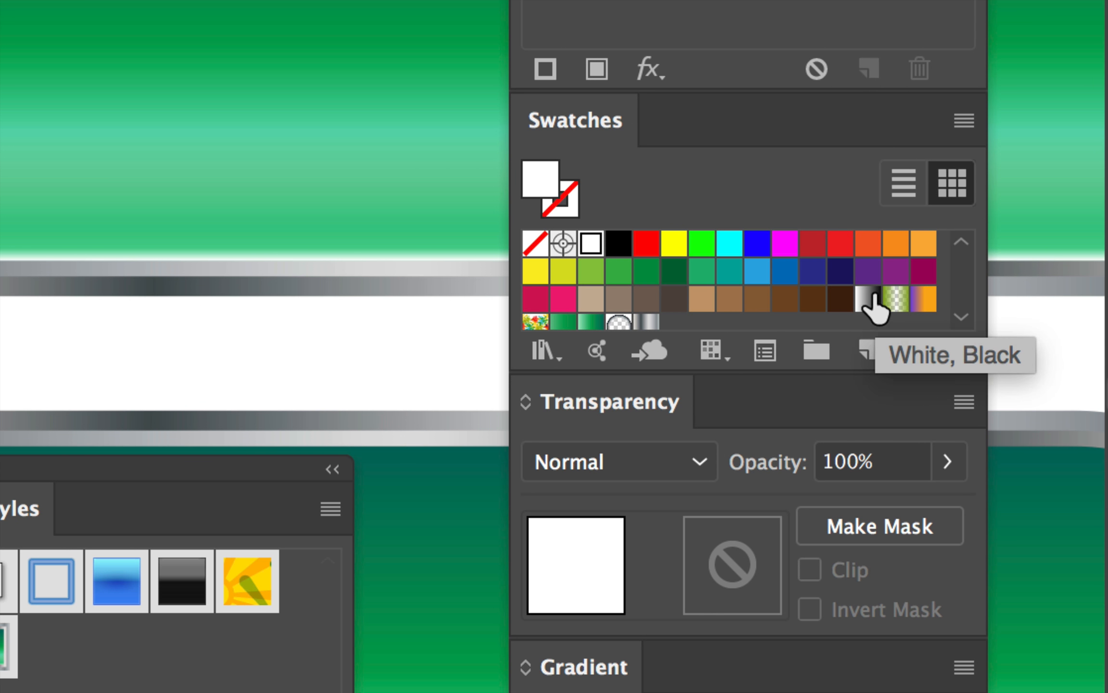
Fill the crescent with the White, Black gradient and change its black stop to white at 0% opacity
click(870, 303)
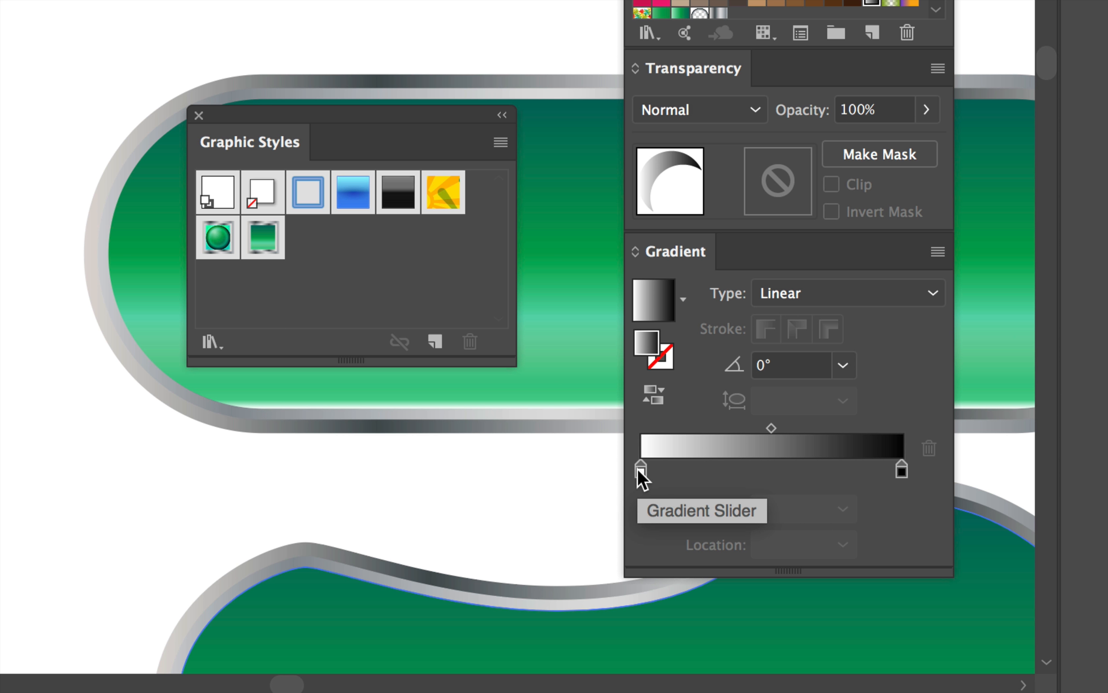
double_click(901, 469)
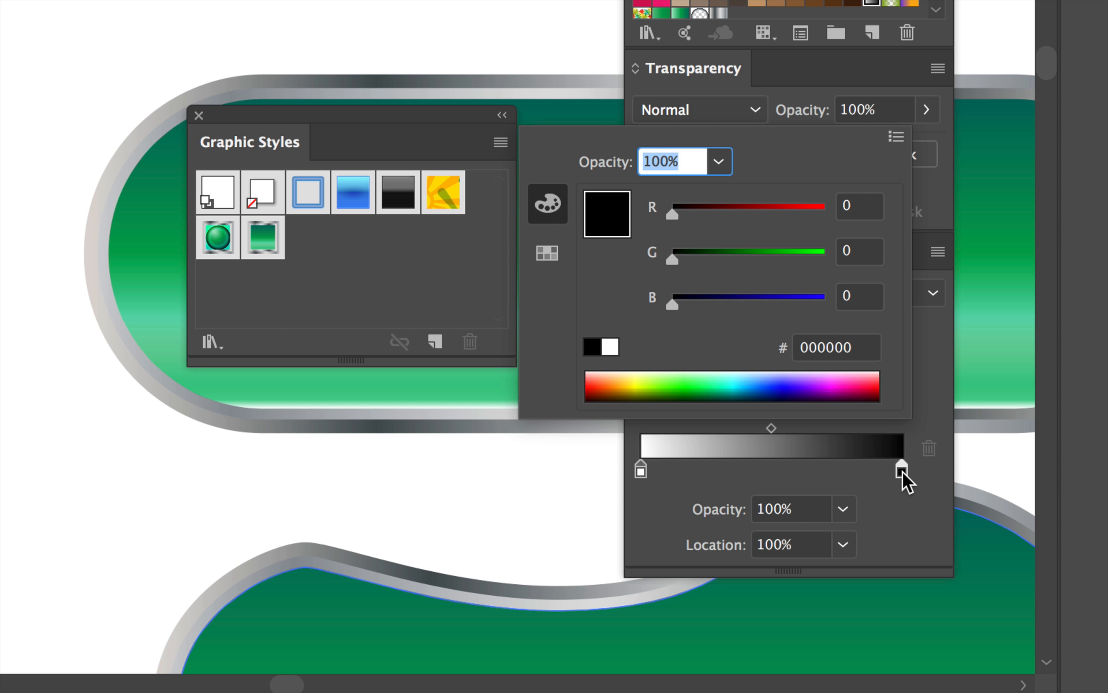
click(612, 349)
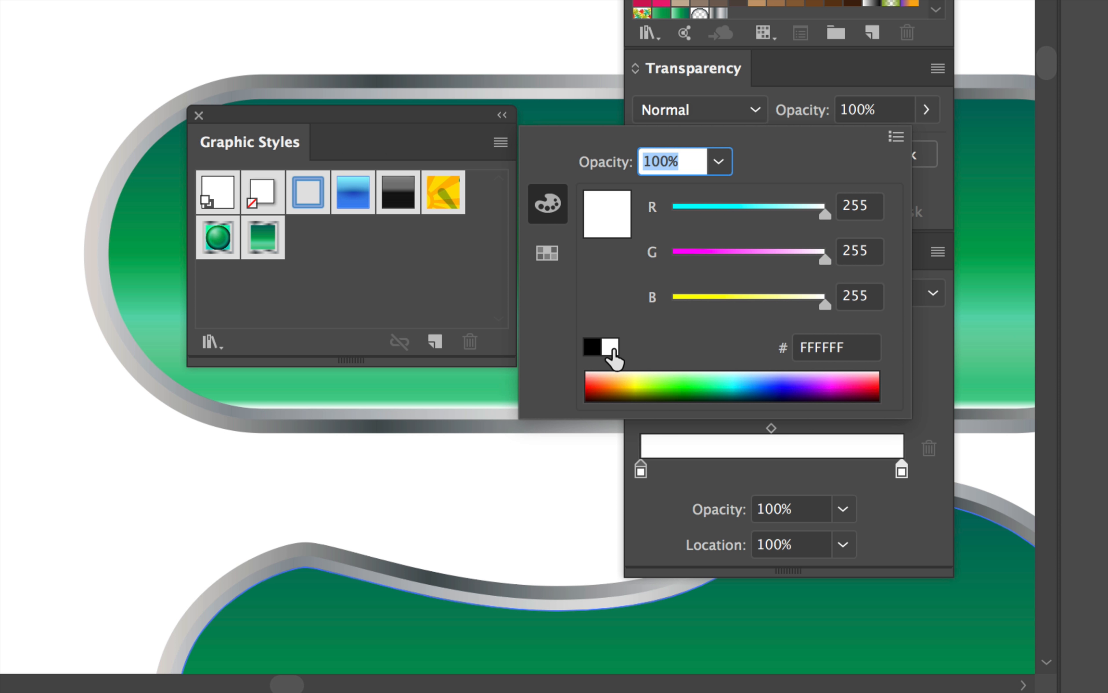
click(903, 471)
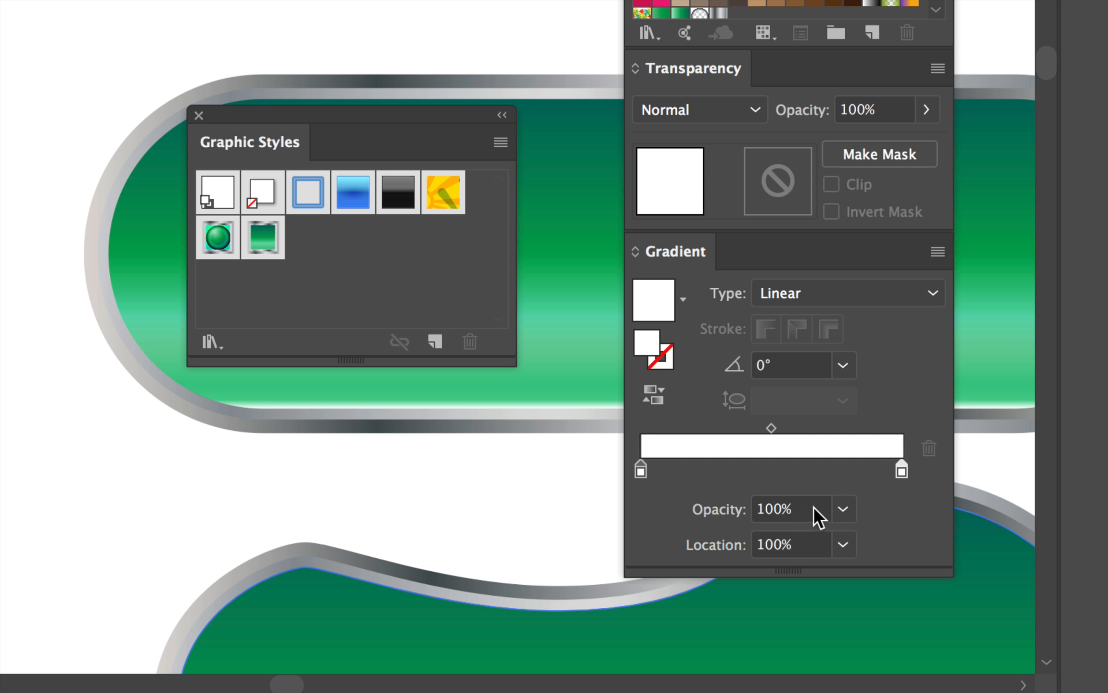
click(843, 509)
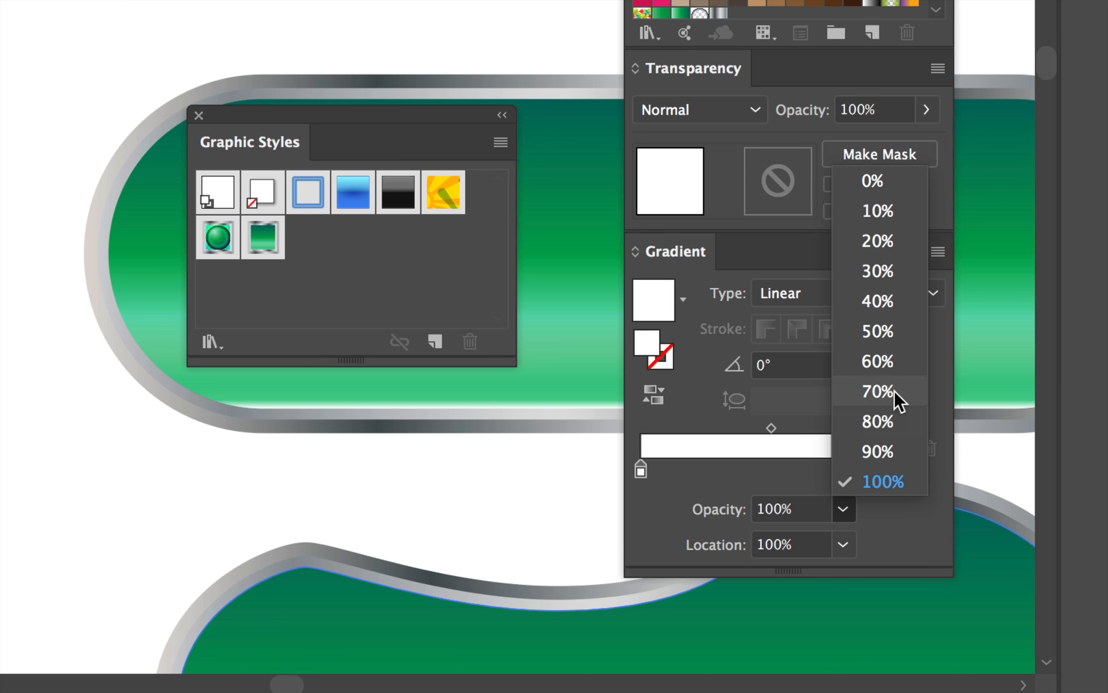
click(871, 181)
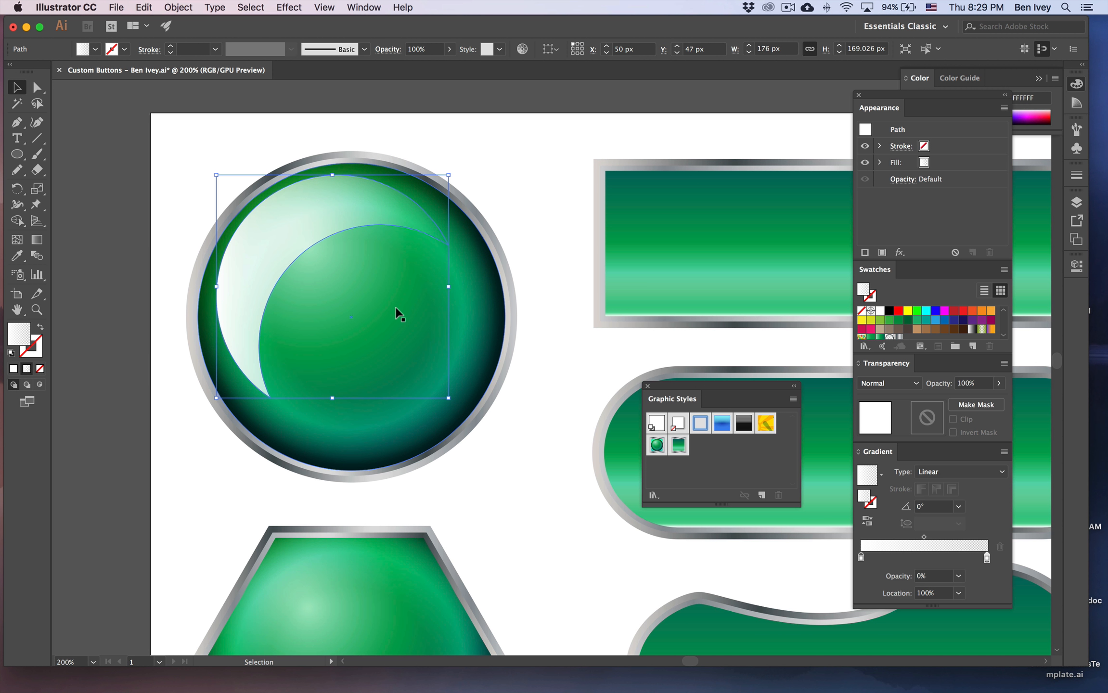
Angle the crescent's linear gradient to about -57.9°, running from its upper-left edge toward the button's centre
click(37, 240)
drag(288, 198, 314, 274)
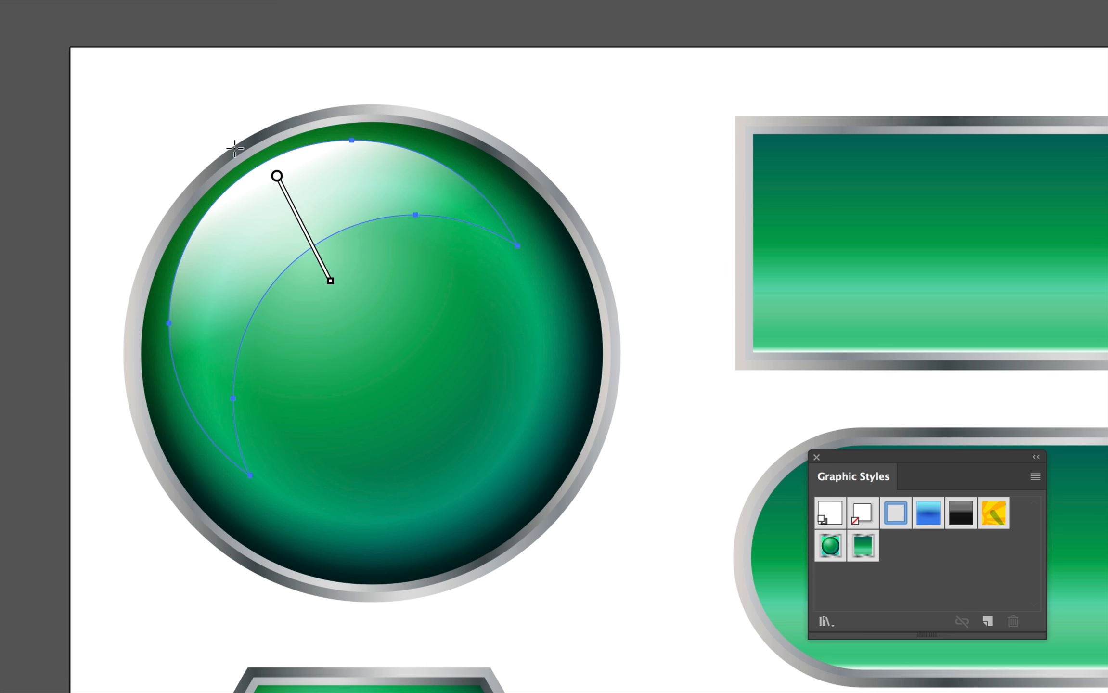
drag(241, 193, 323, 318)
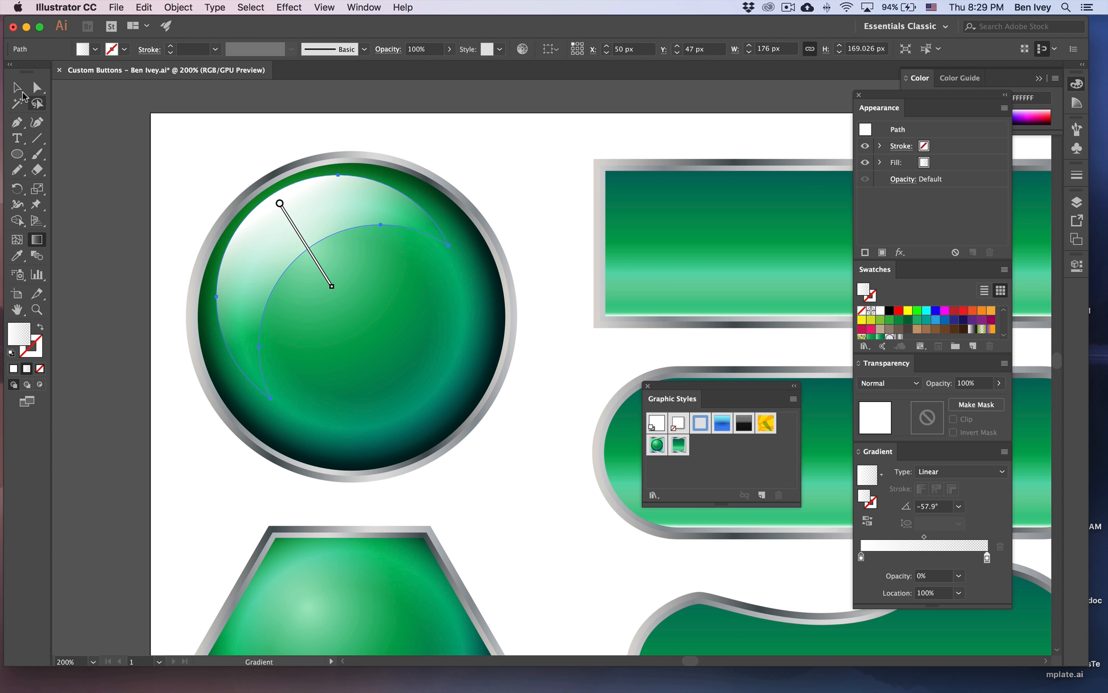
key(v)
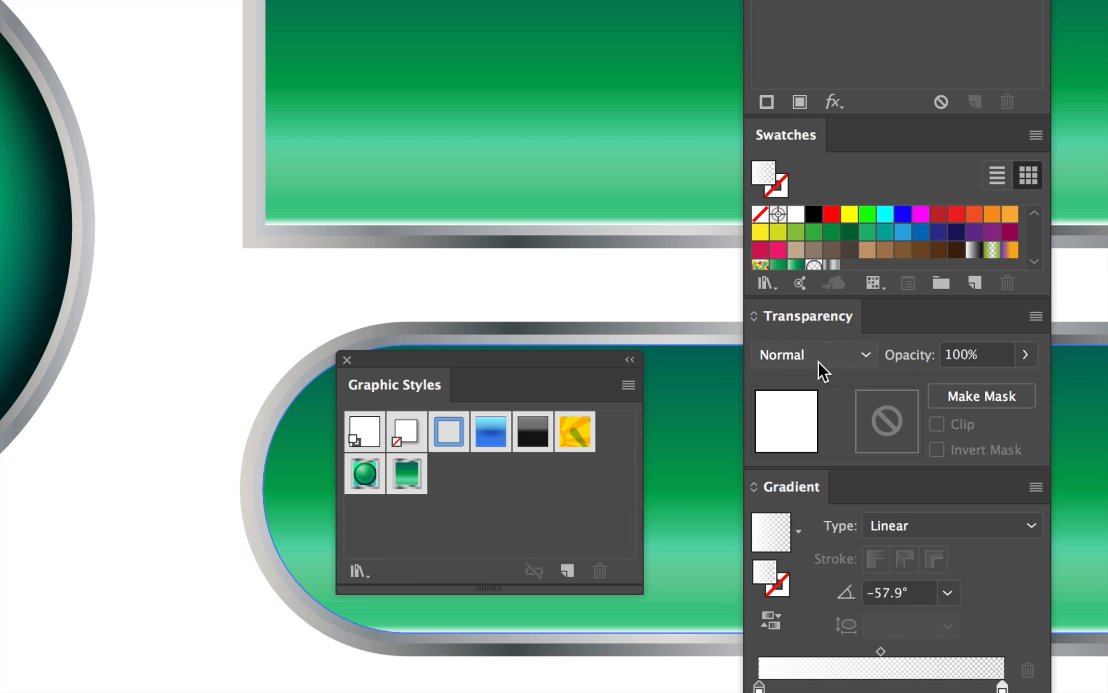
Set the crescent highlight's blending mode to Overlay and deselect it
click(818, 363)
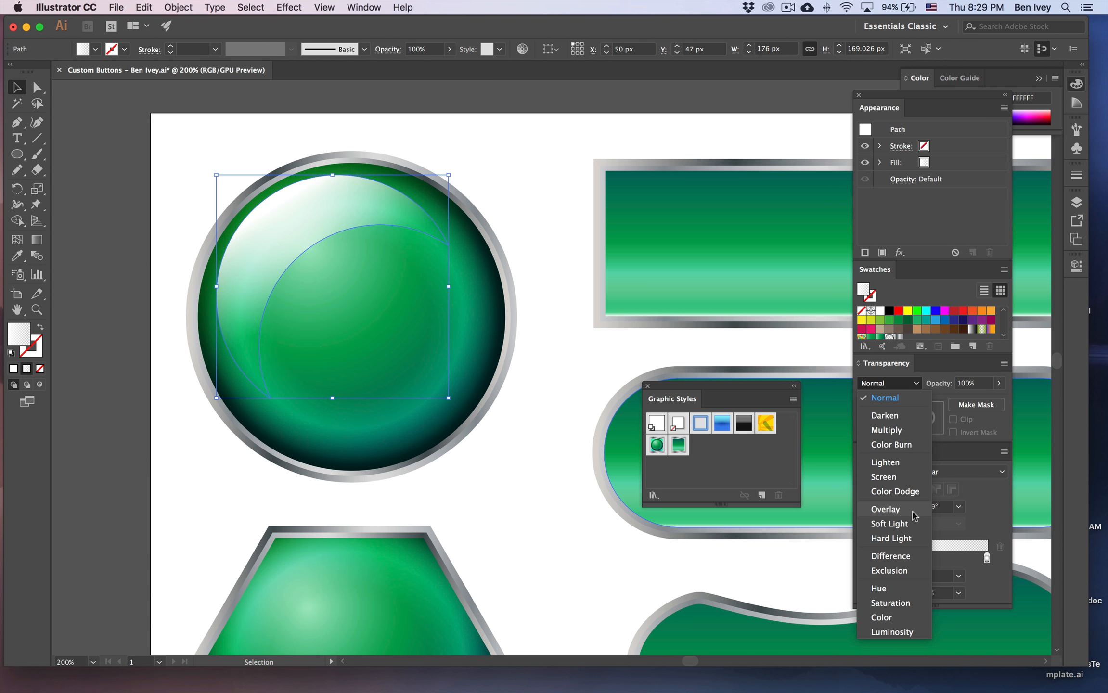
click(914, 513)
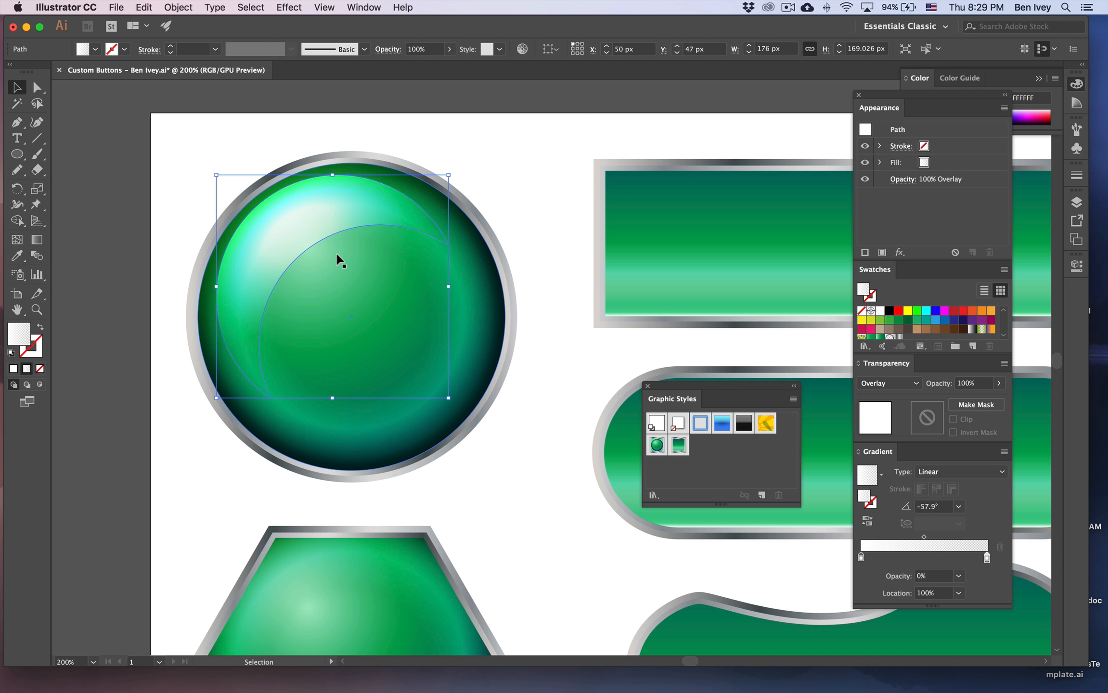
click(177, 206)
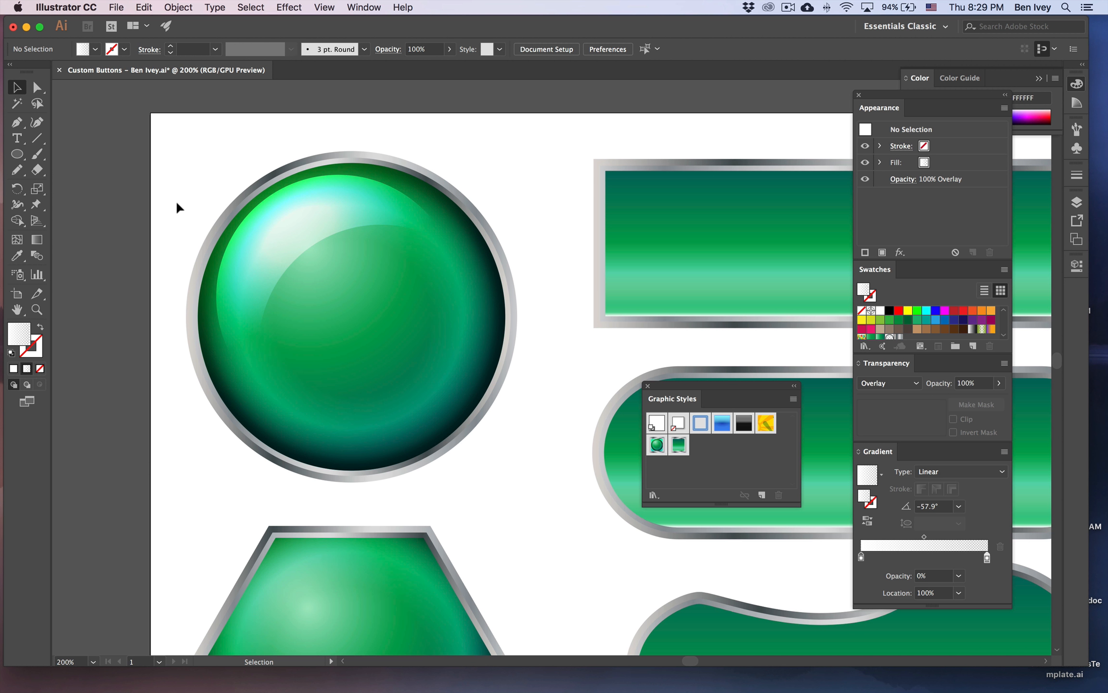
Stretch the crescent highlight to about 196 px wide by 178 px high, shift it to X 48 px, and deselect it
click(298, 226)
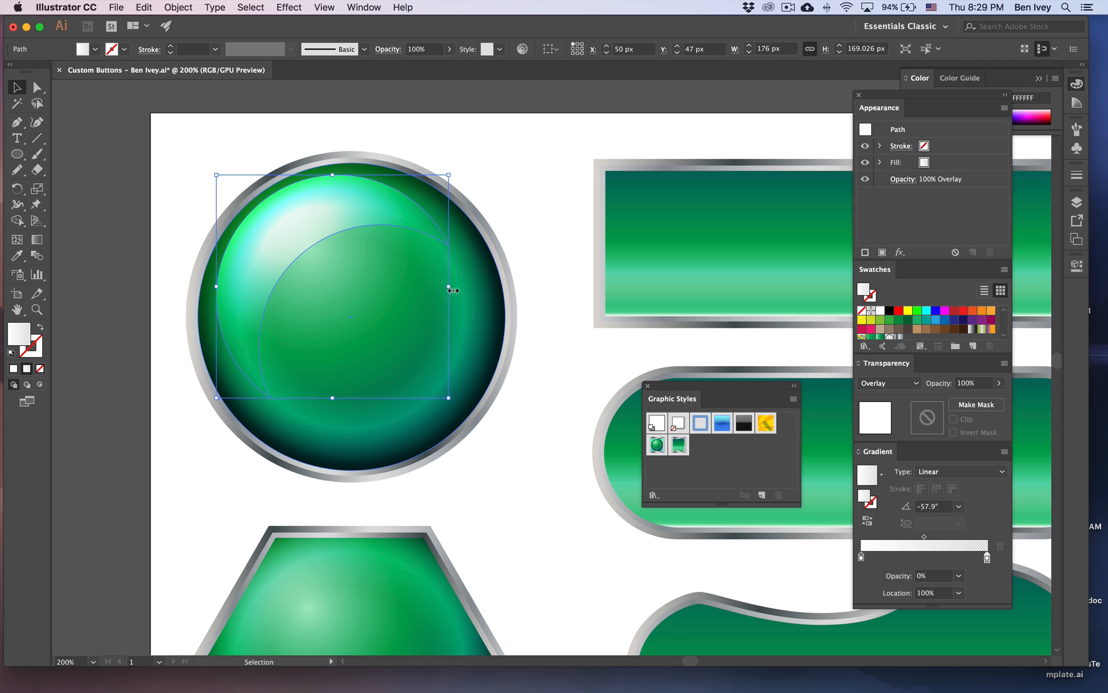
mouse_move(449, 289)
mouse_down()
mouse_move(501, 290)
mouse_move(467, 288)
mouse_up()
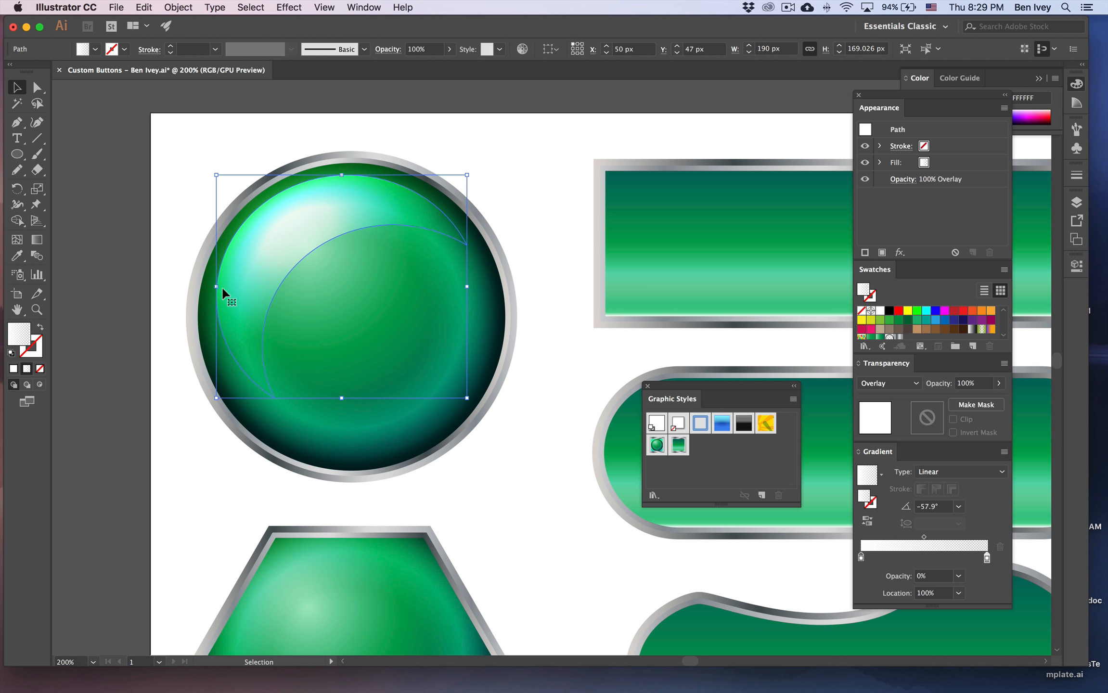
drag(215, 289, 209, 289)
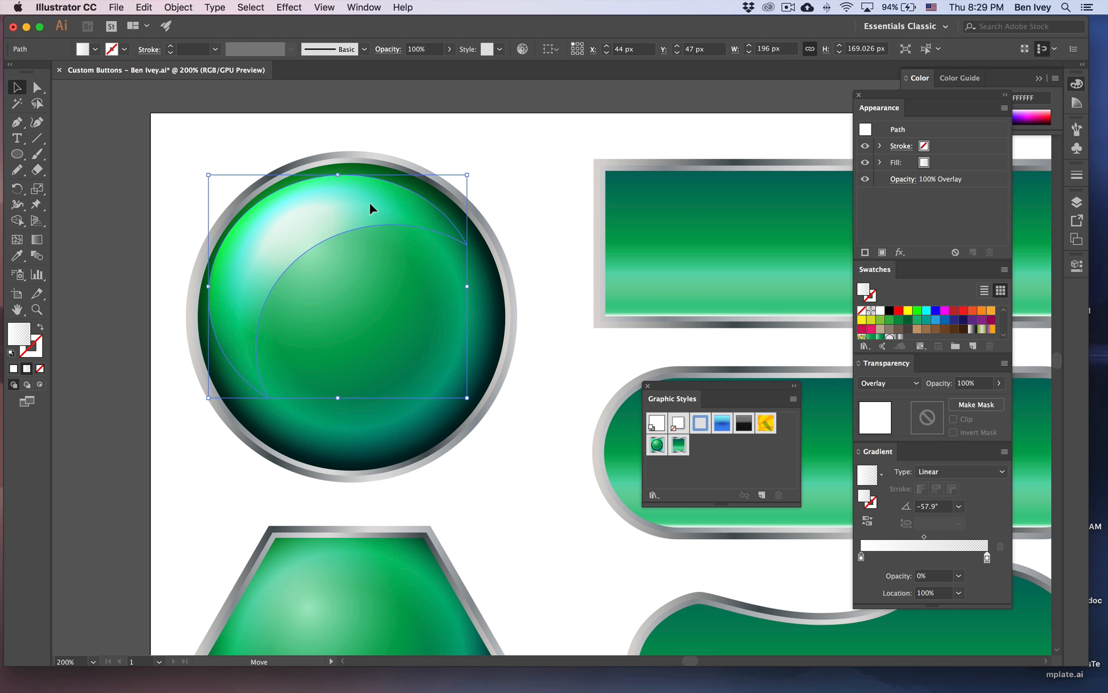
drag(369, 203, 364, 211)
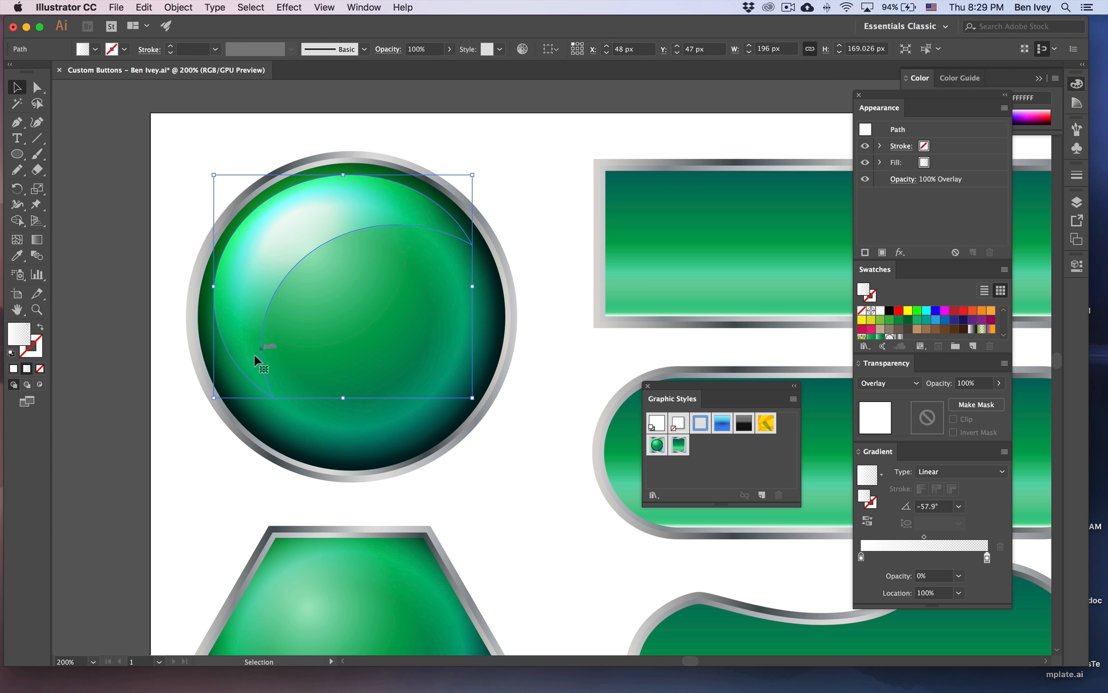
drag(343, 398, 343, 410)
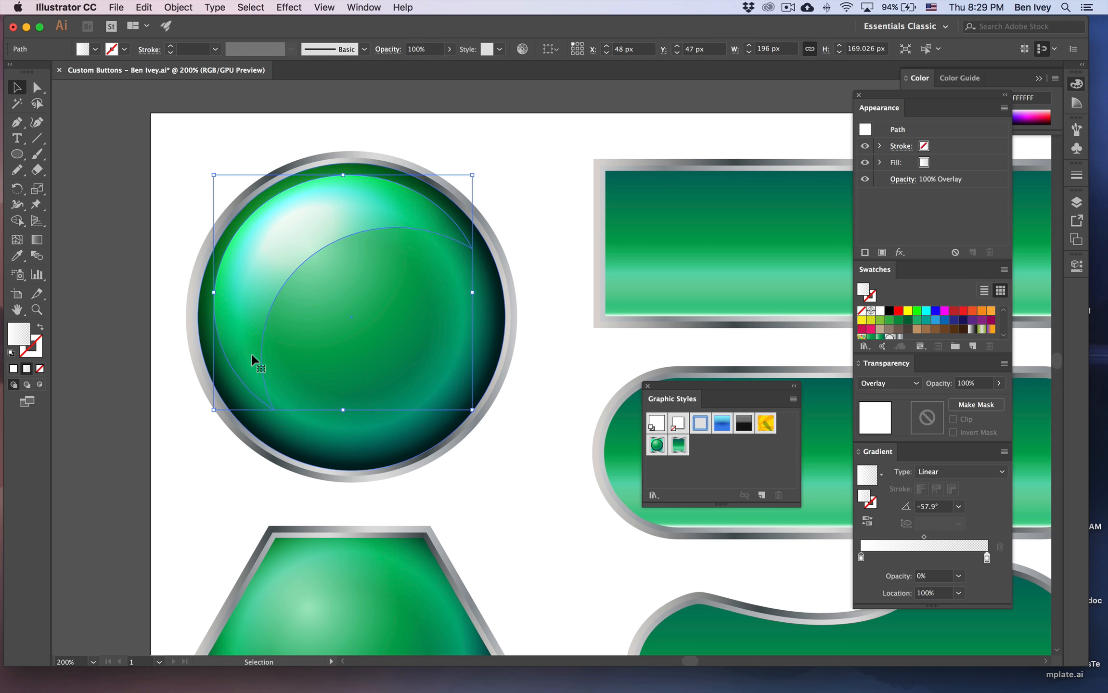
click(214, 292)
click(127, 254)
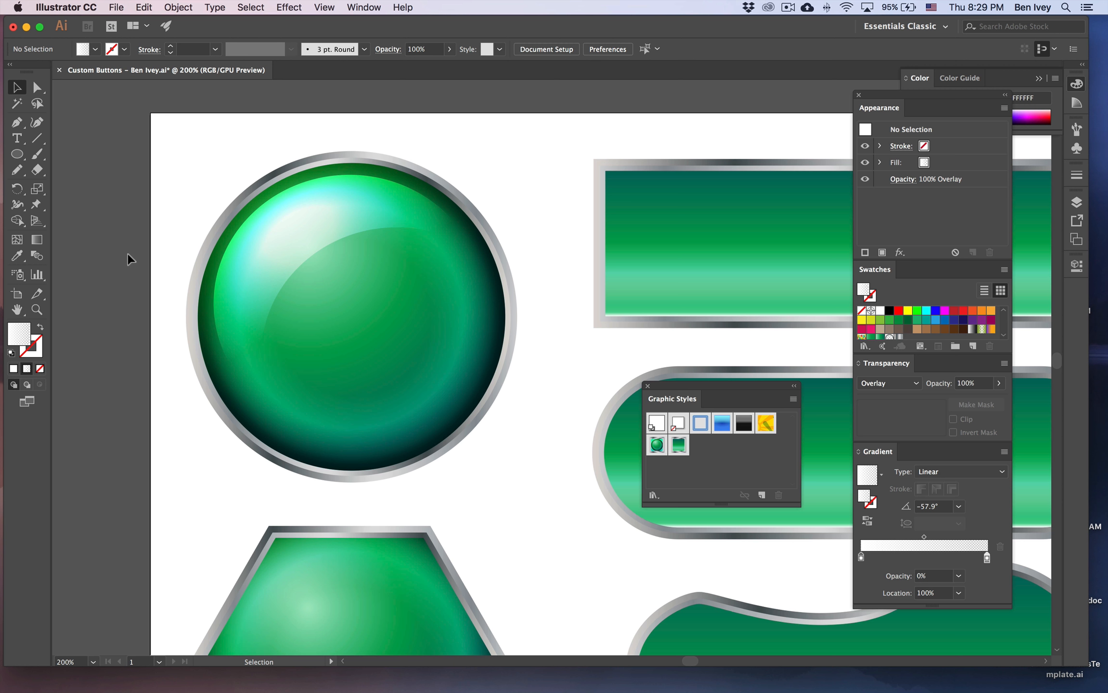
Open the Stylize Feather effect for the crescent highlight with the preview turned on
click(282, 236)
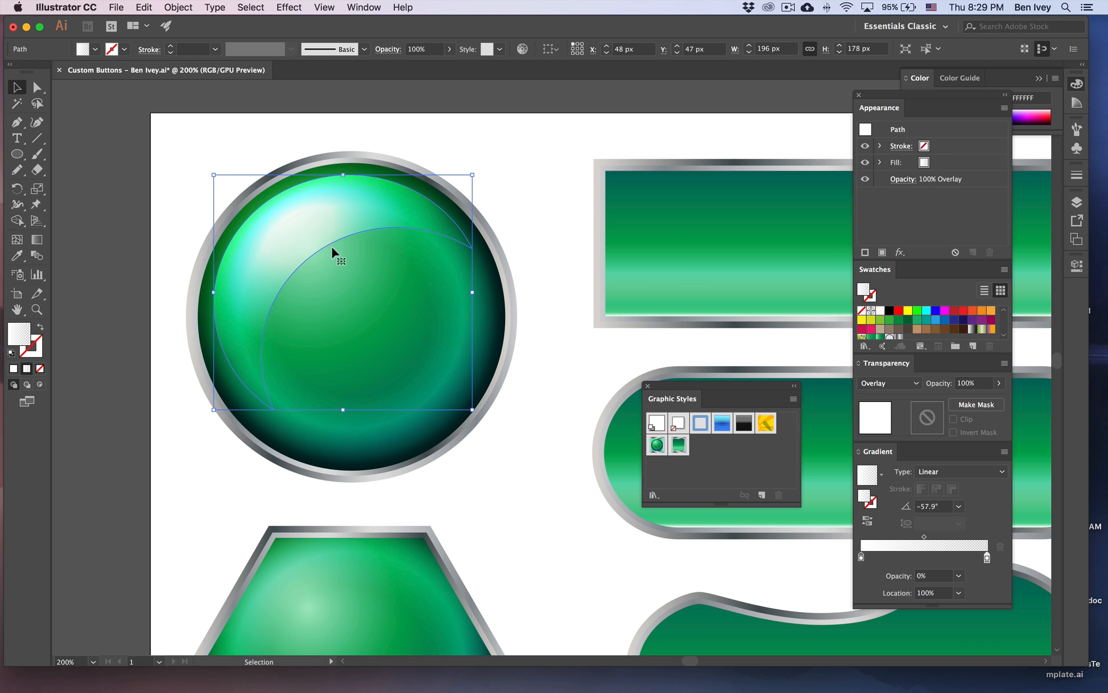
click(283, 8)
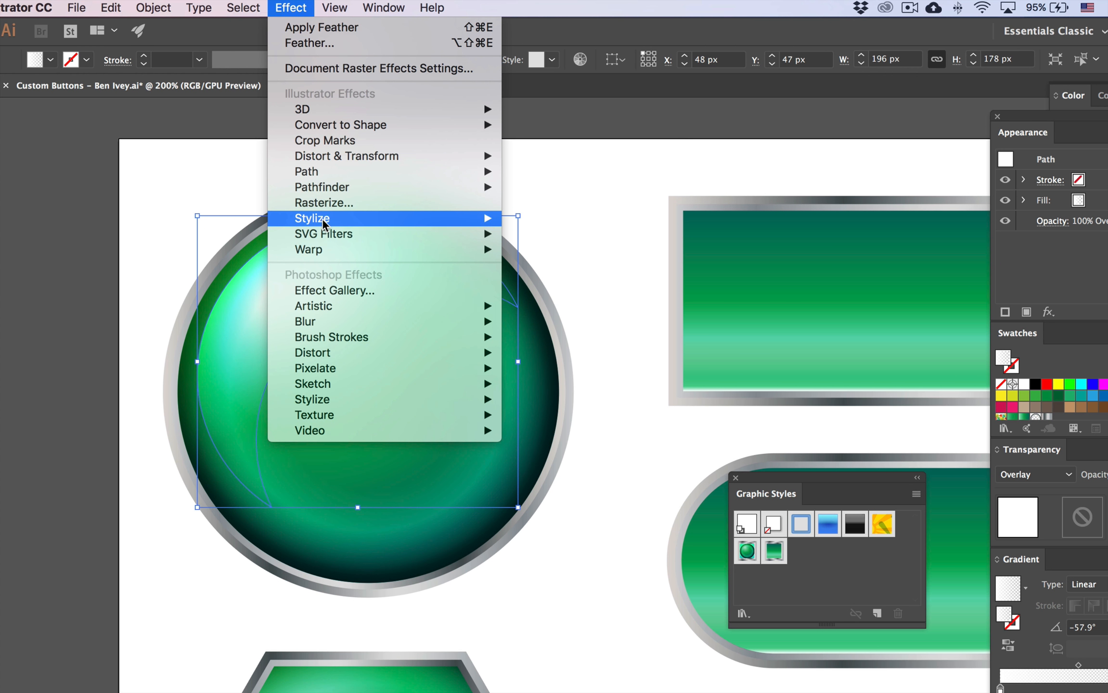
mouse_move(314, 179)
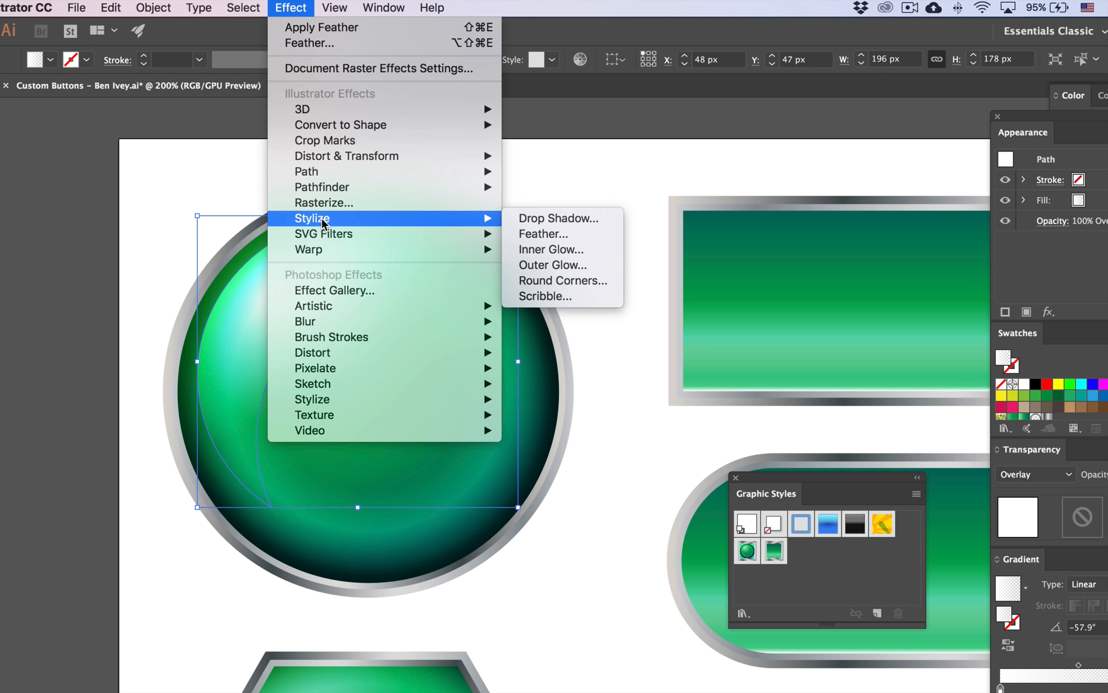
click(535, 235)
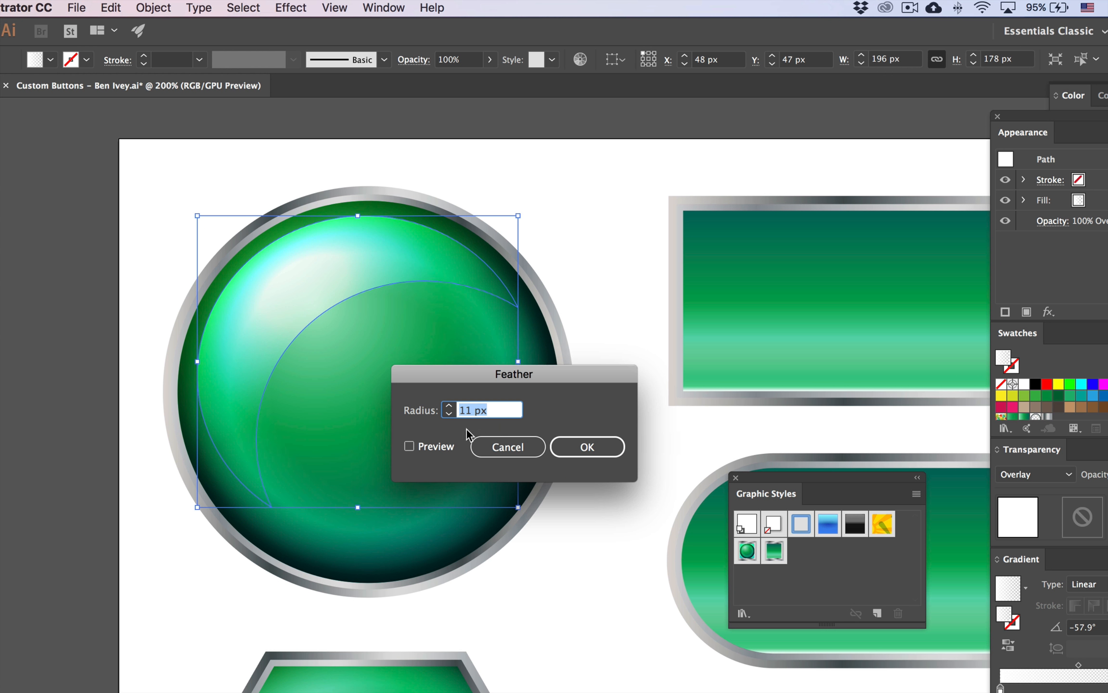
click(430, 444)
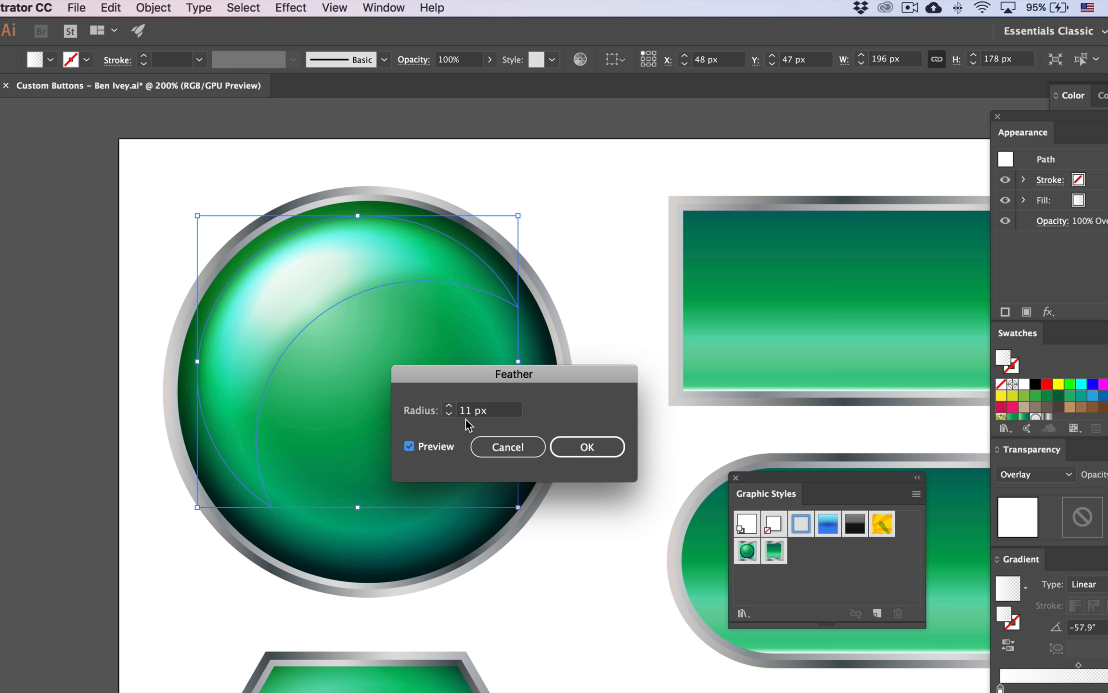
click(498, 409)
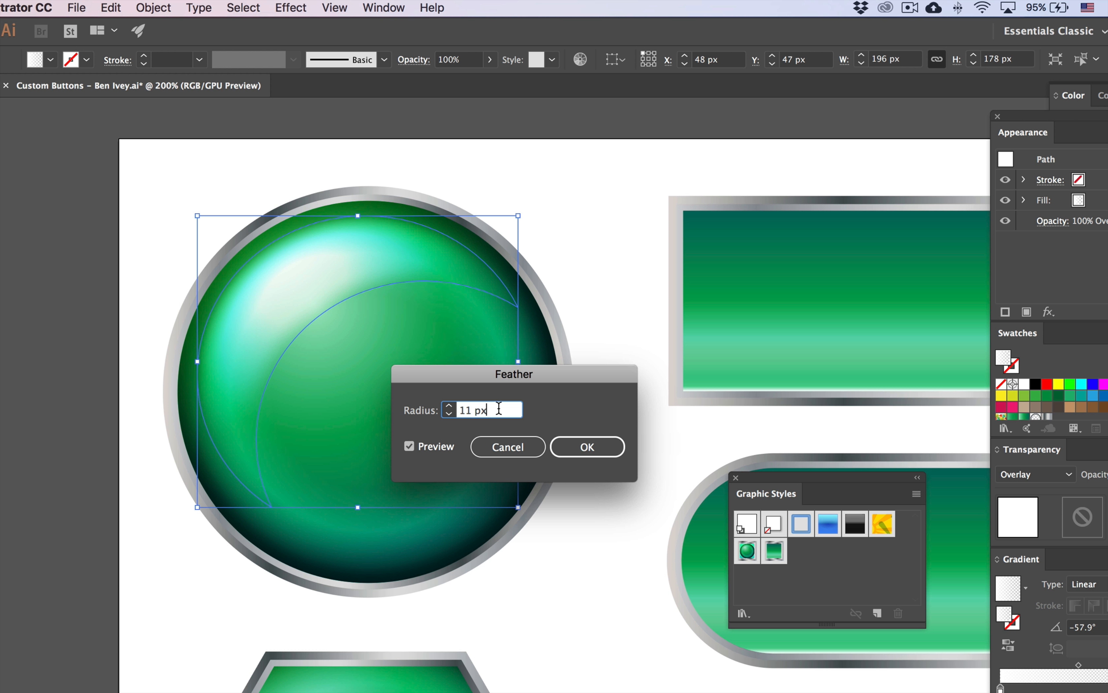
Try feather radii of 2 px and 19 px on the crescent highlight
key(Down)
key(Down)
key(Down)
key(Down)
key(Down)
key(Down)
key(Down)
key(Down)
key(Down)
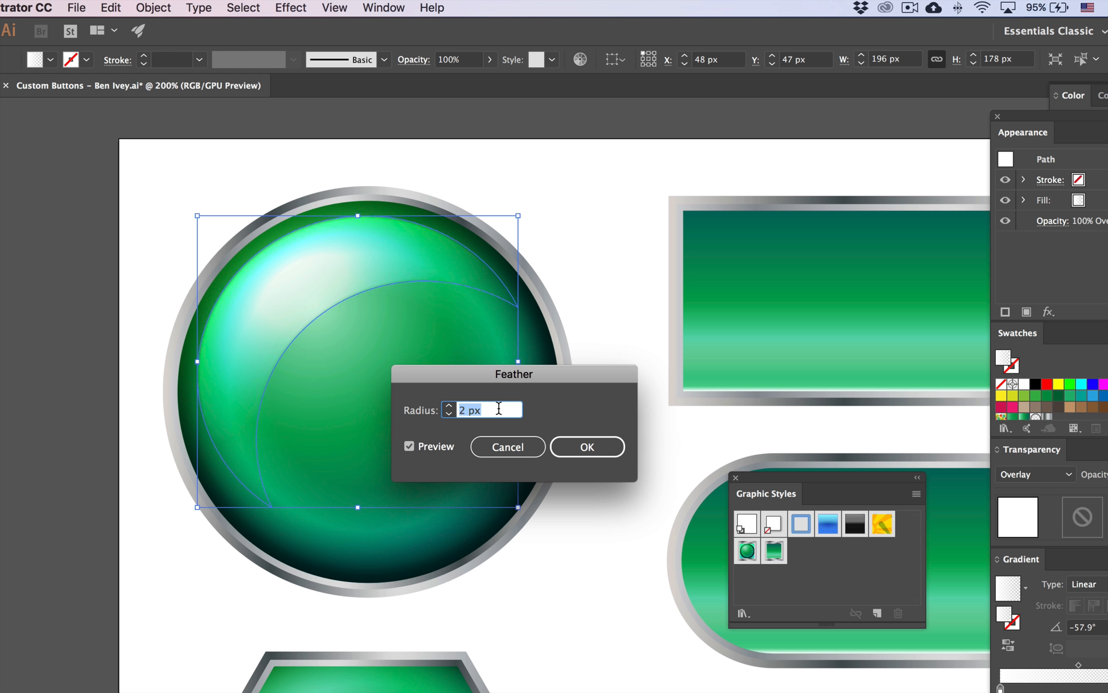
key(Up)
key(Up)
key(Up)
key(Up)
key(Up)
key(Up)
key(Up)
key(Up)
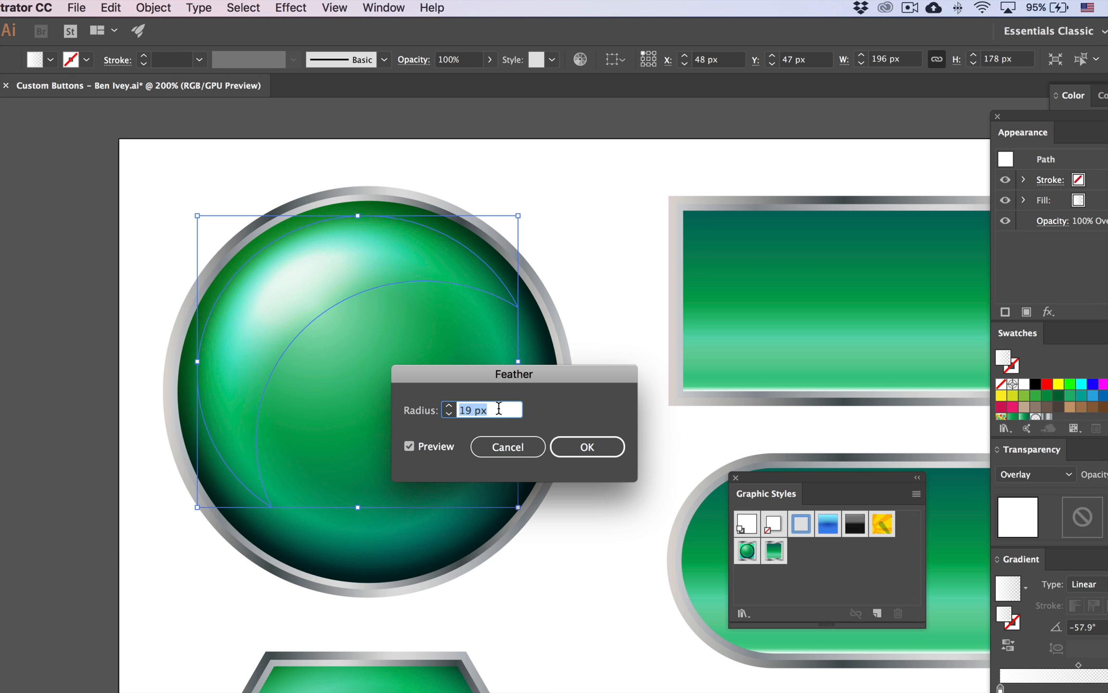
Set the crescent's feather radius to 8 px, apply the effect, and deselect the highlight
key(Down)
key(Down)
key(Down)
key(Down)
key(Down)
key(Down)
key(Down)
key(Down)
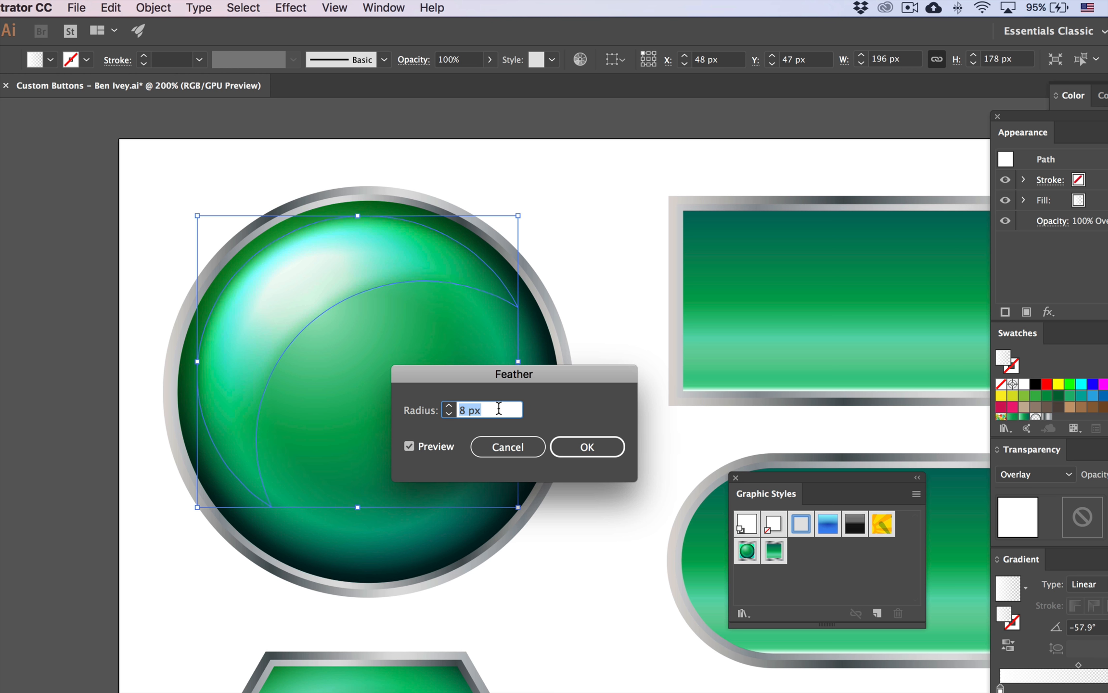
click(586, 448)
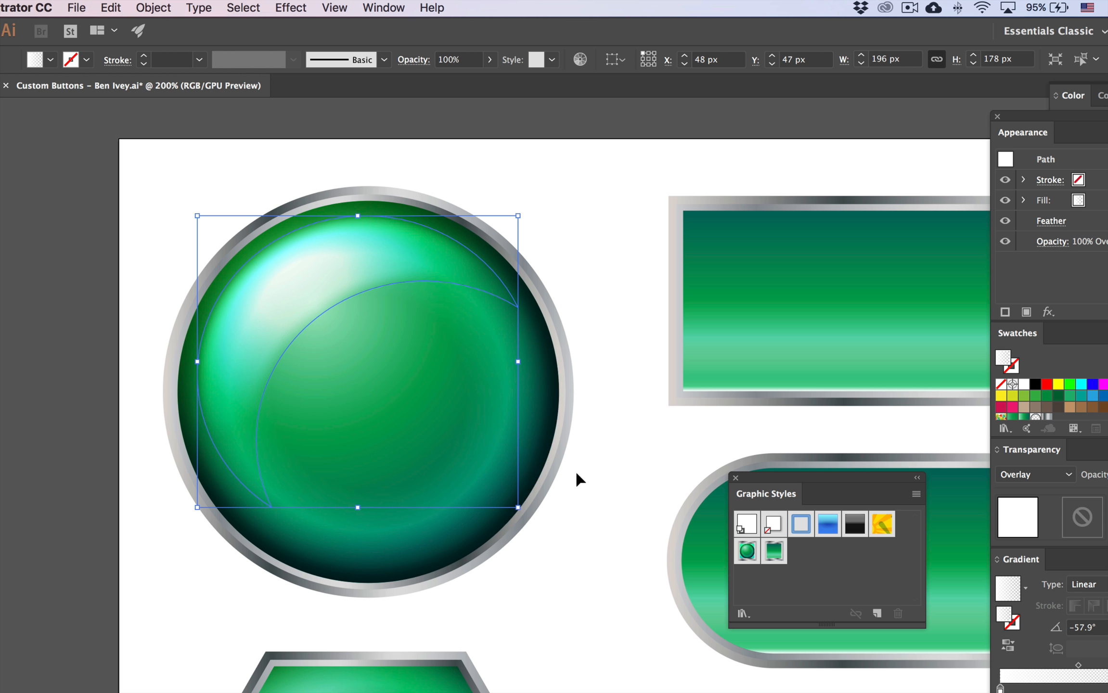
click(147, 286)
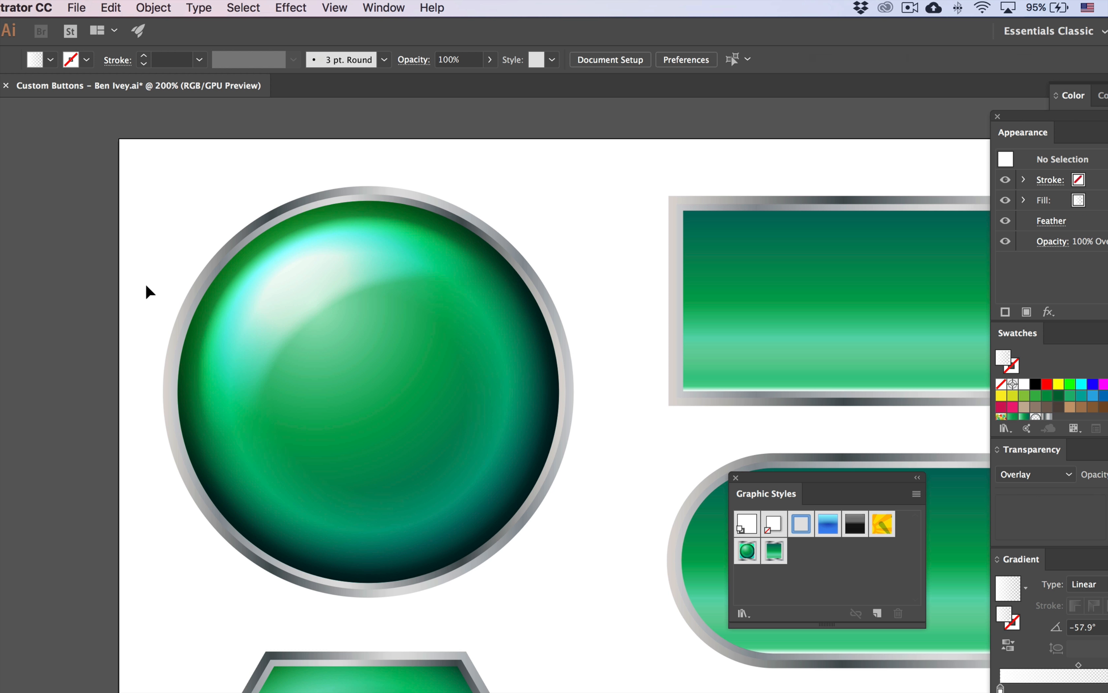
Duplicate the crescent highlight, rotate the copy 180°, place it at about X 65 px, Y 88 px, and deselect it
click(336, 289)
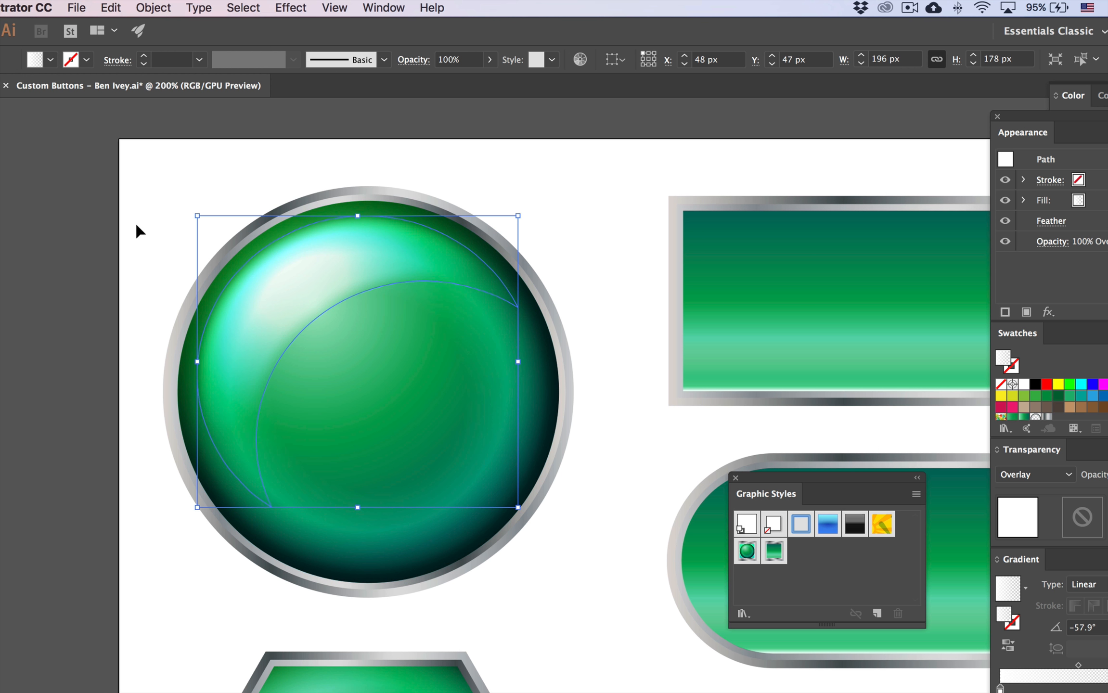
click(159, 351)
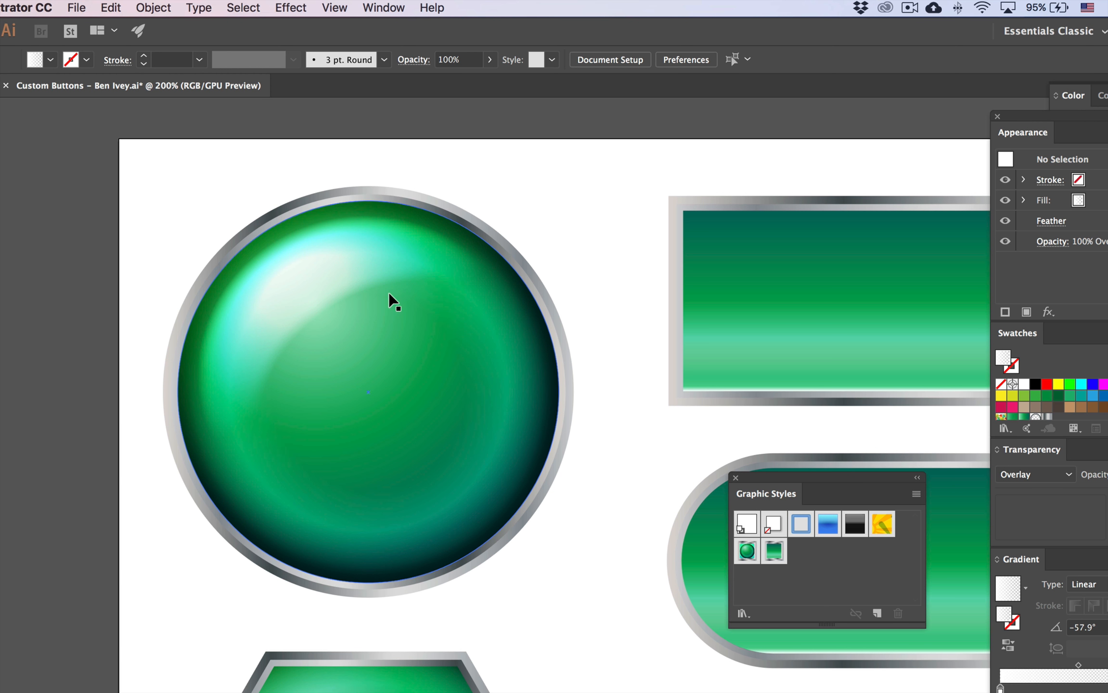
click(325, 291)
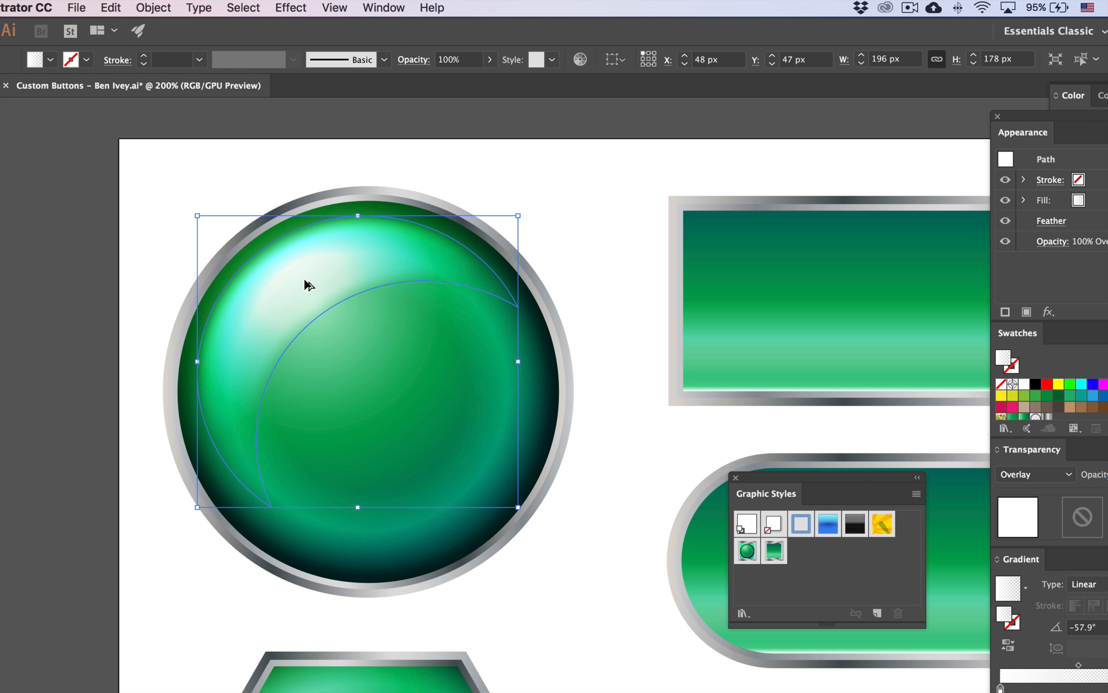
drag(308, 286, 418, 391)
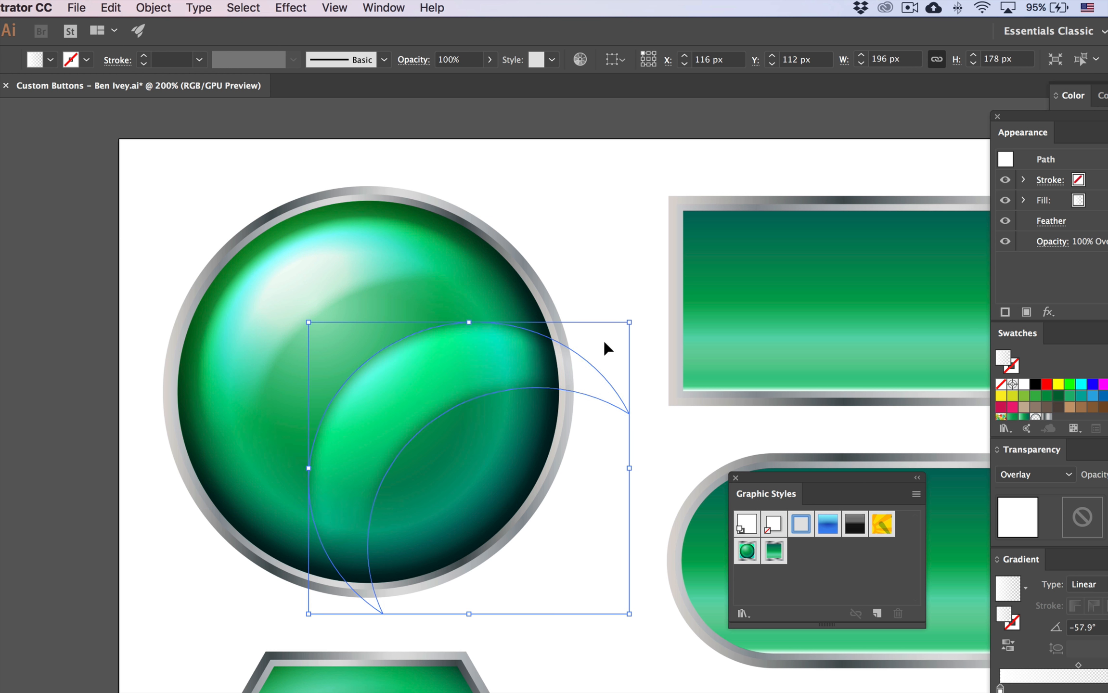
drag(638, 314, 345, 594)
drag(542, 547, 461, 515)
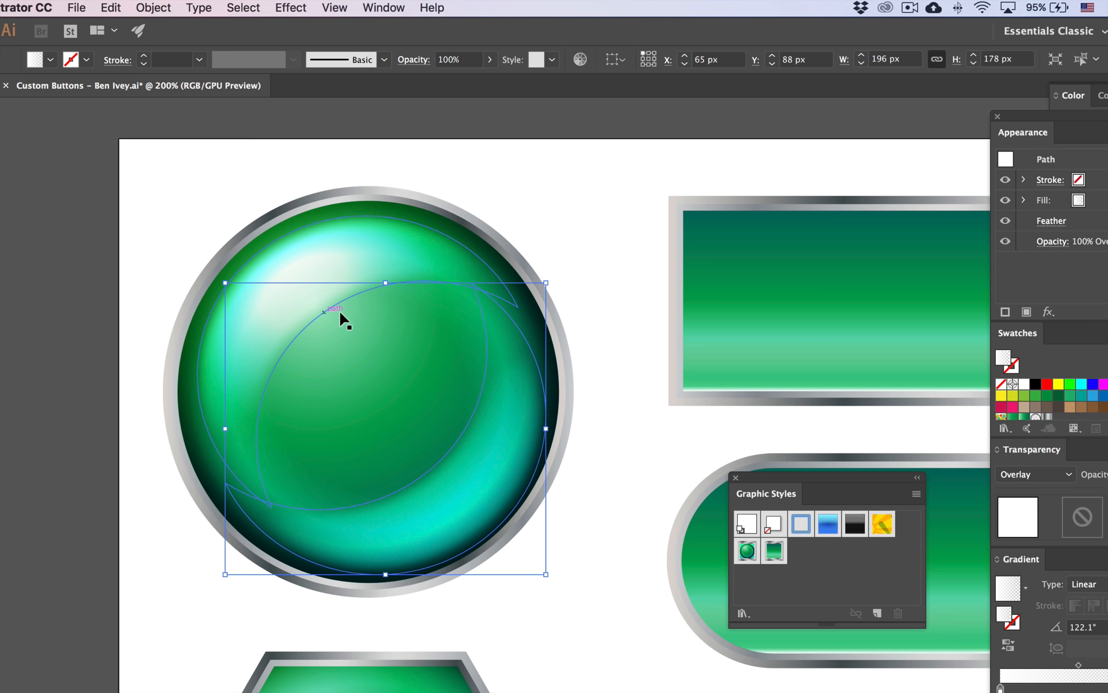
click(599, 532)
Try a lower opacity on the rotated crescent copy along the circle's lower edge
click(490, 486)
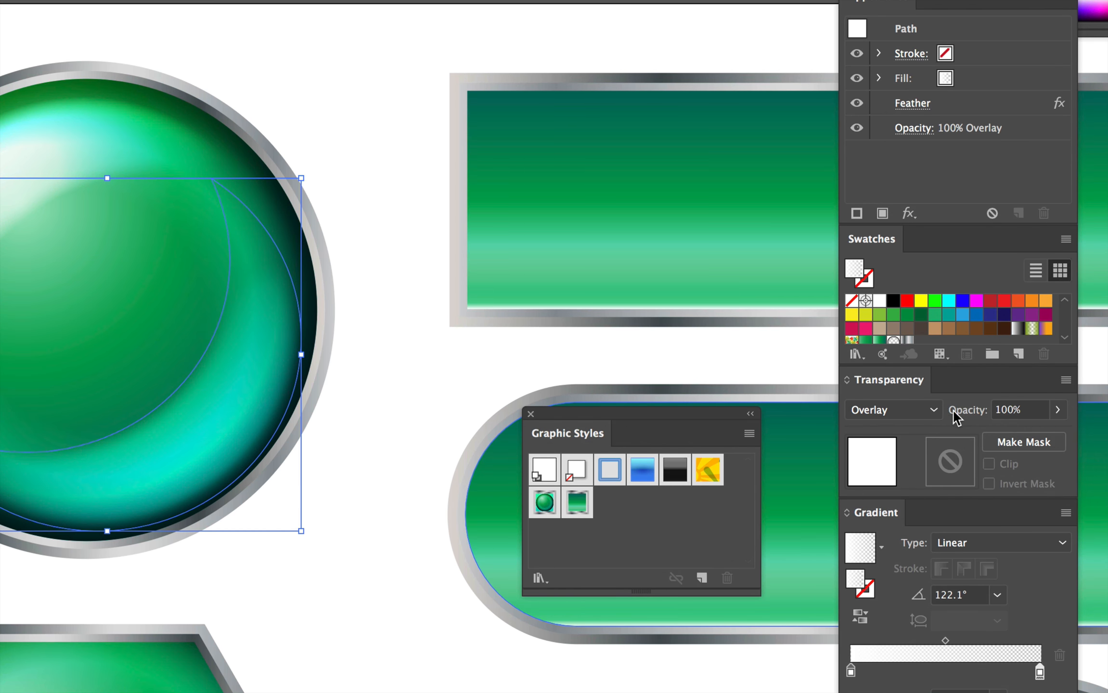
click(1057, 409)
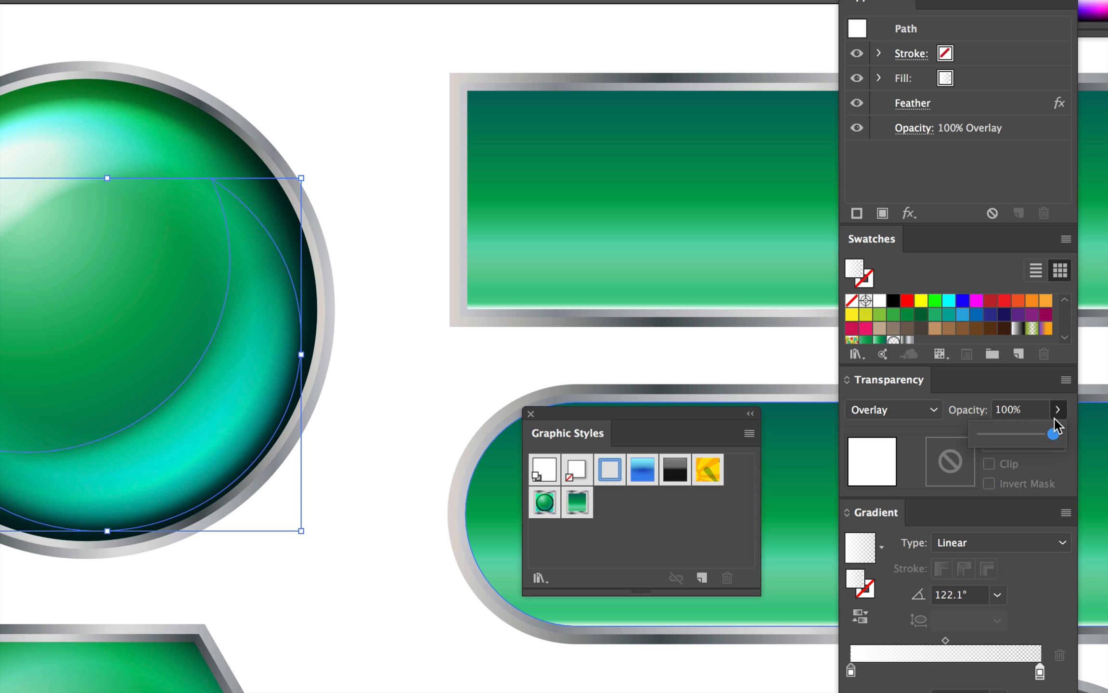
drag(1054, 433, 1015, 438)
click(424, 368)
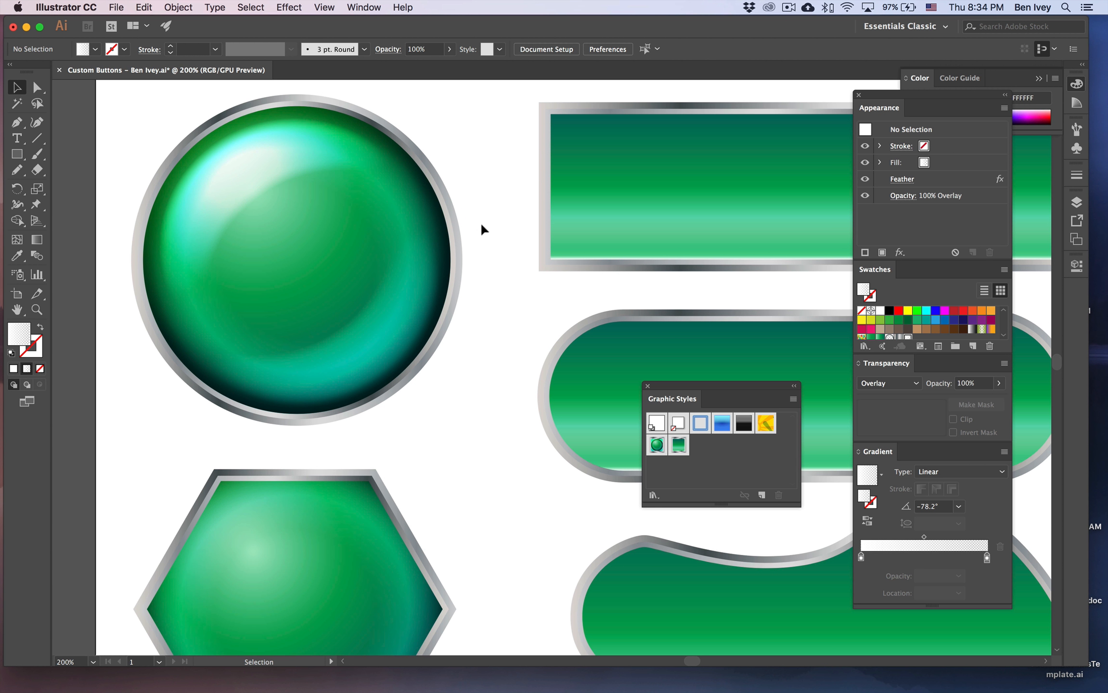
Save the upper crescent highlight's appearance as a new graphic style and deselect the highlight
click(294, 147)
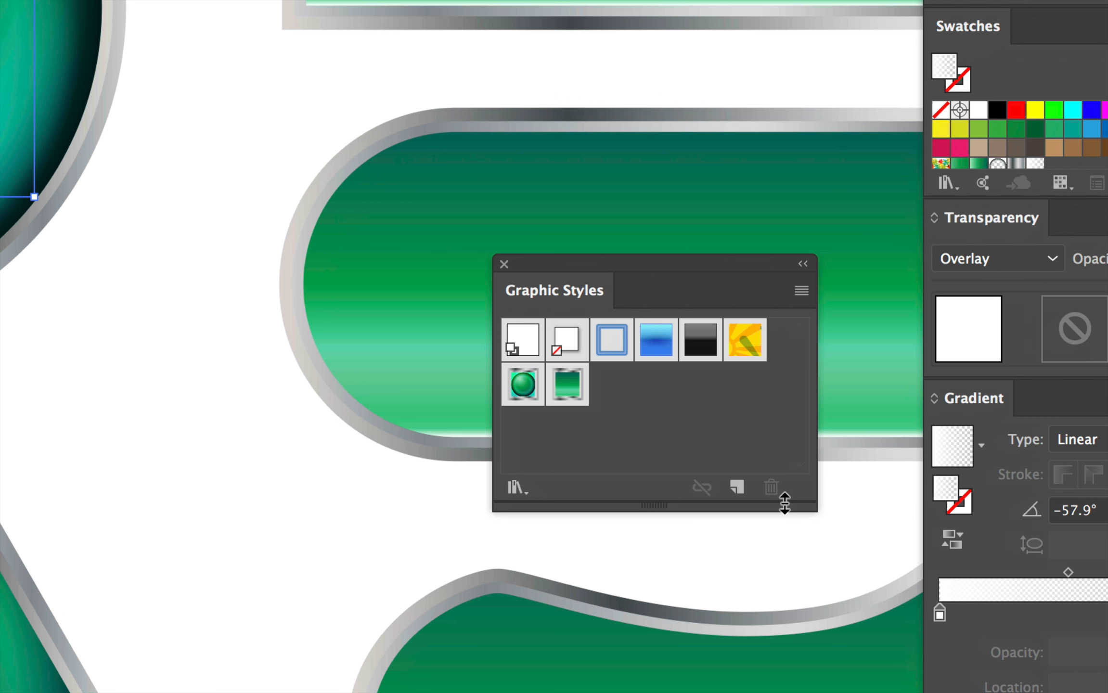
click(734, 485)
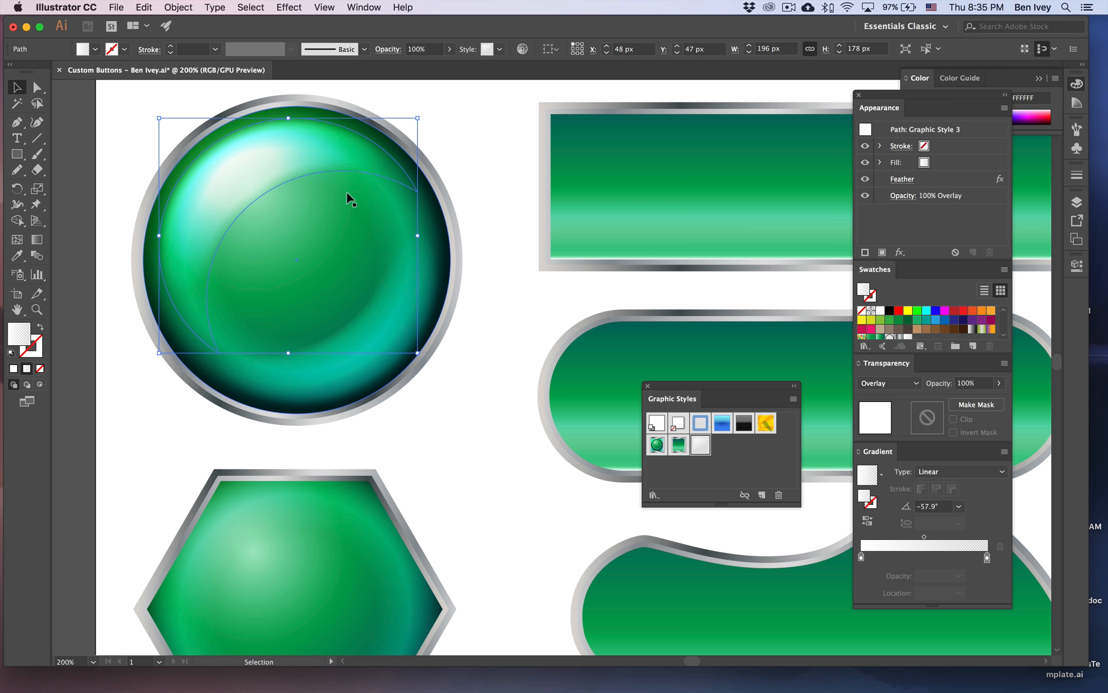
scroll(350, 199, right, 10)
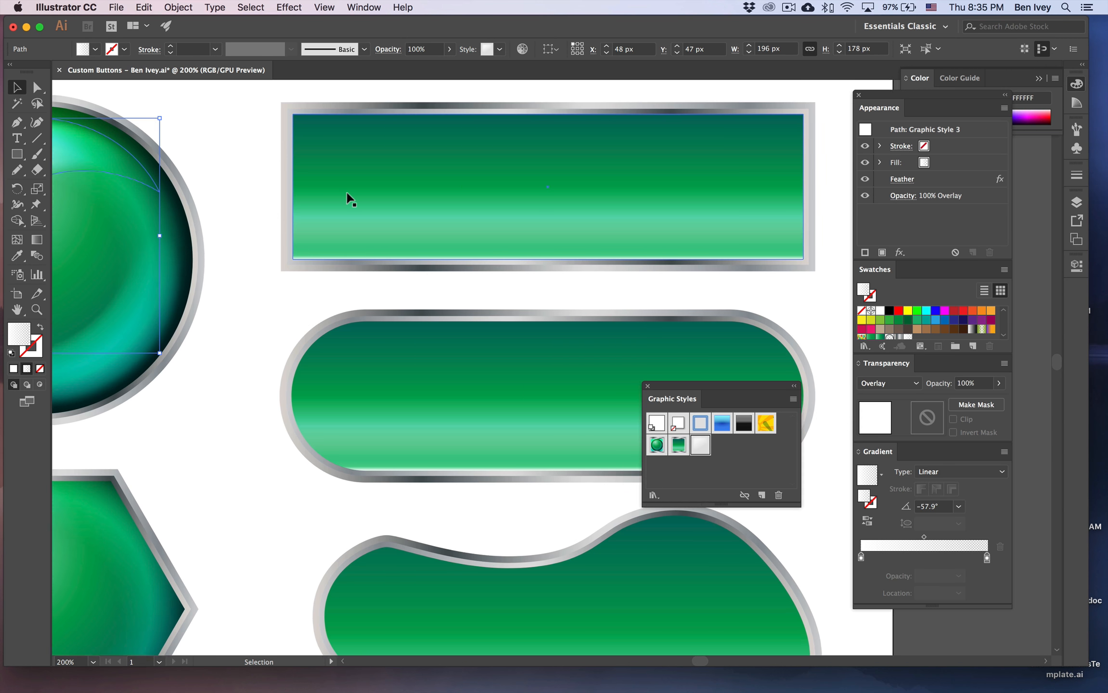
click(152, 175)
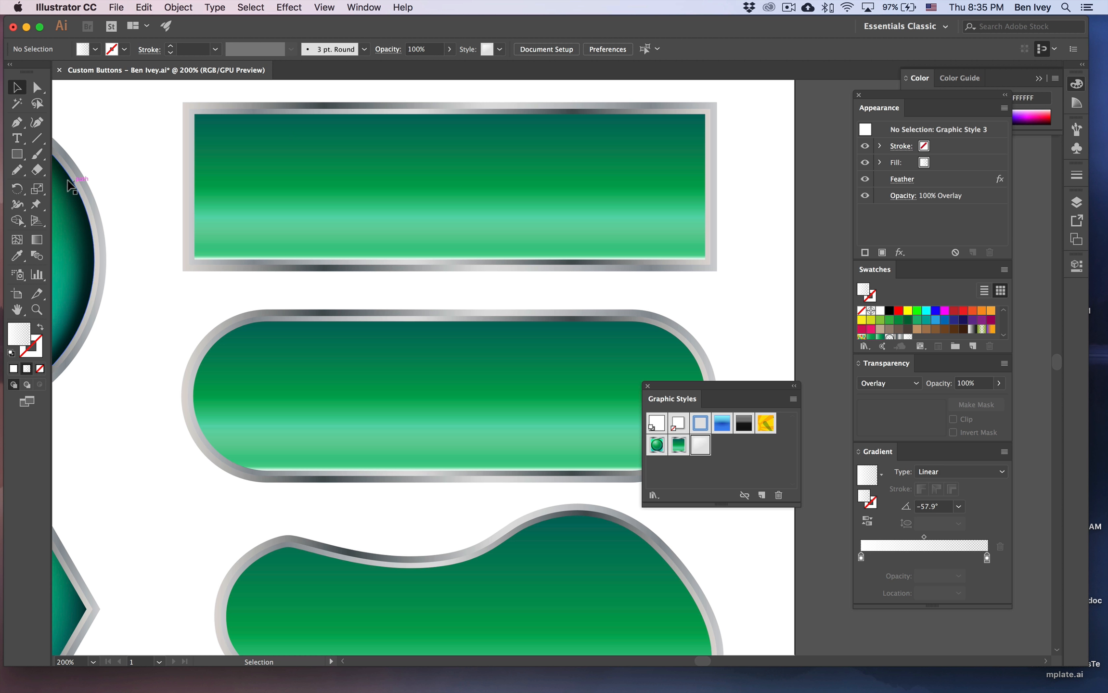
Draw a closed highlight shape with a curved lower edge over the rectangular button, starting at about X 348 px, Y 49 px
click(18, 124)
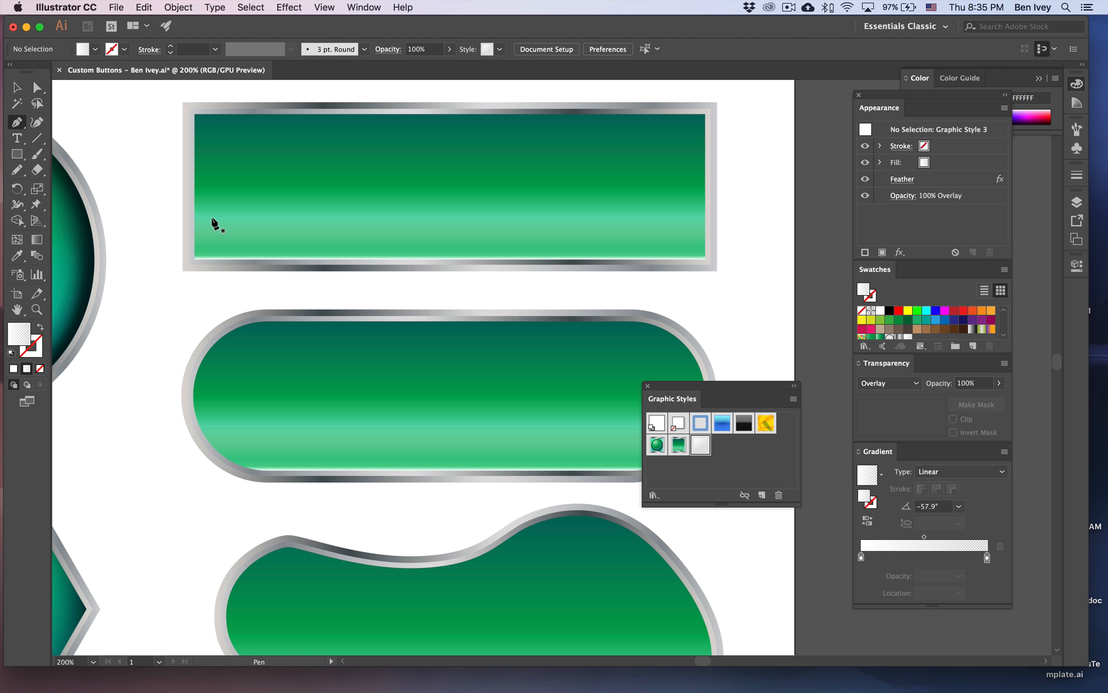
click(198, 120)
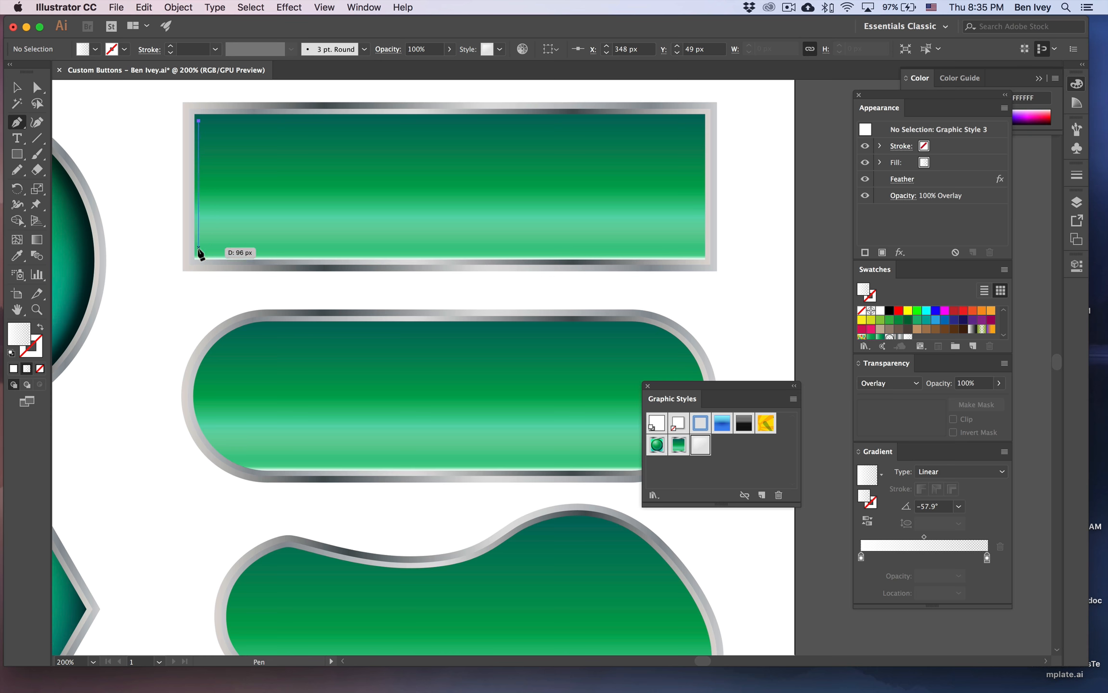
click(198, 251)
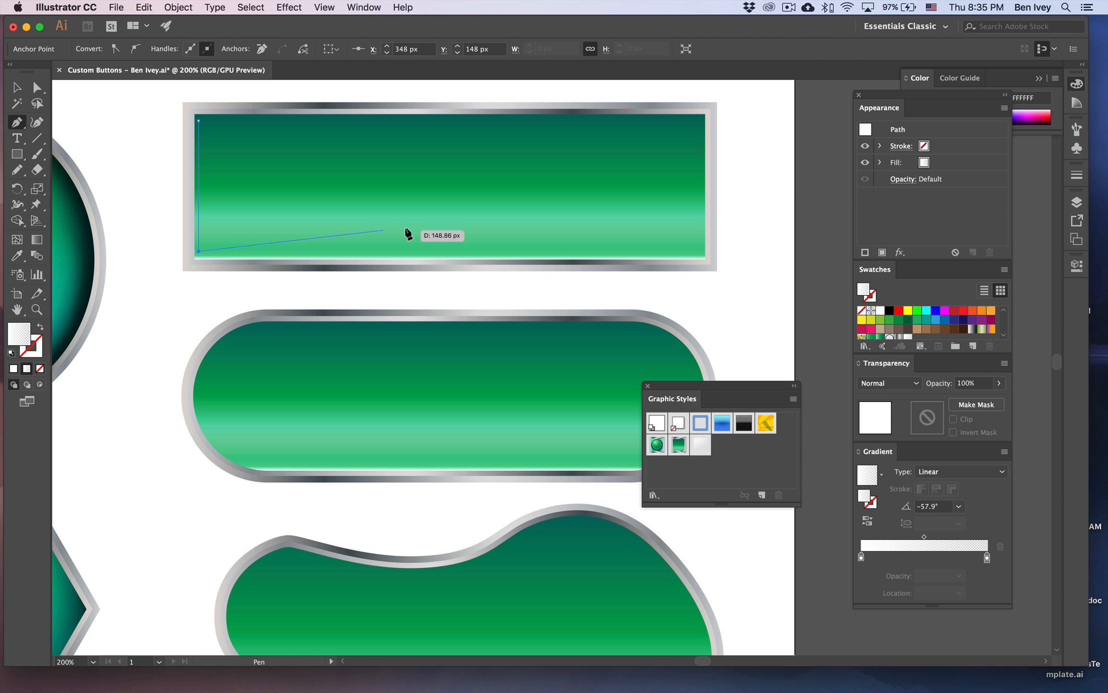
drag(413, 218, 525, 208)
drag(693, 140, 705, 112)
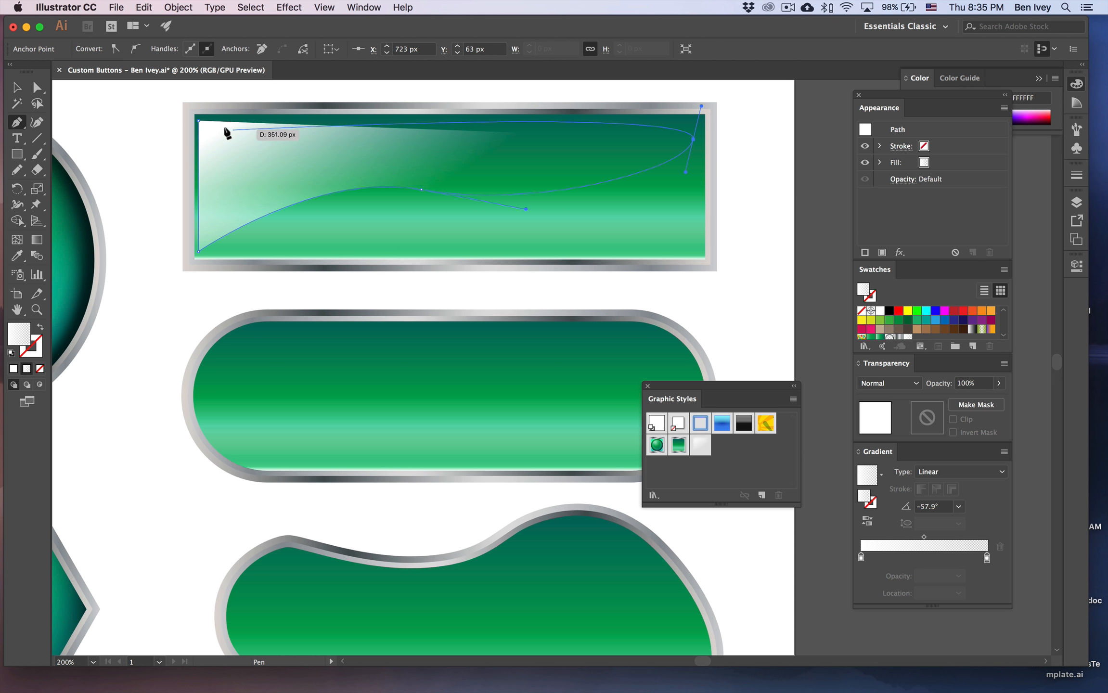
click(199, 121)
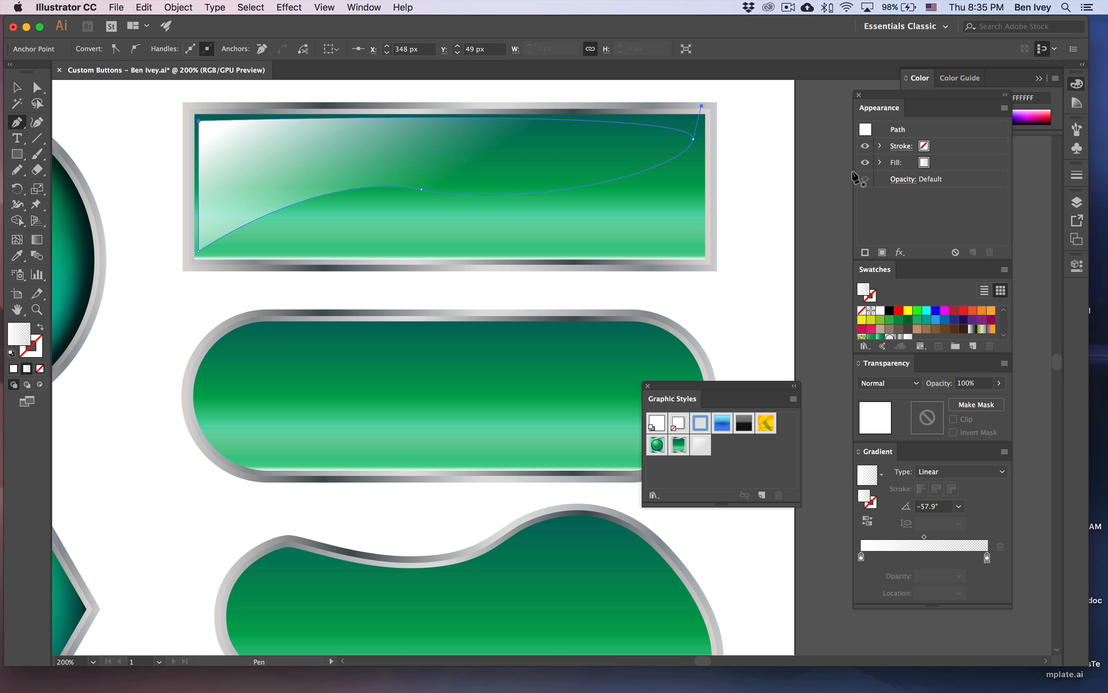
Fill the new highlight shape with white and move its rightmost anchor point to about X 728 px, Y 59 px
click(880, 313)
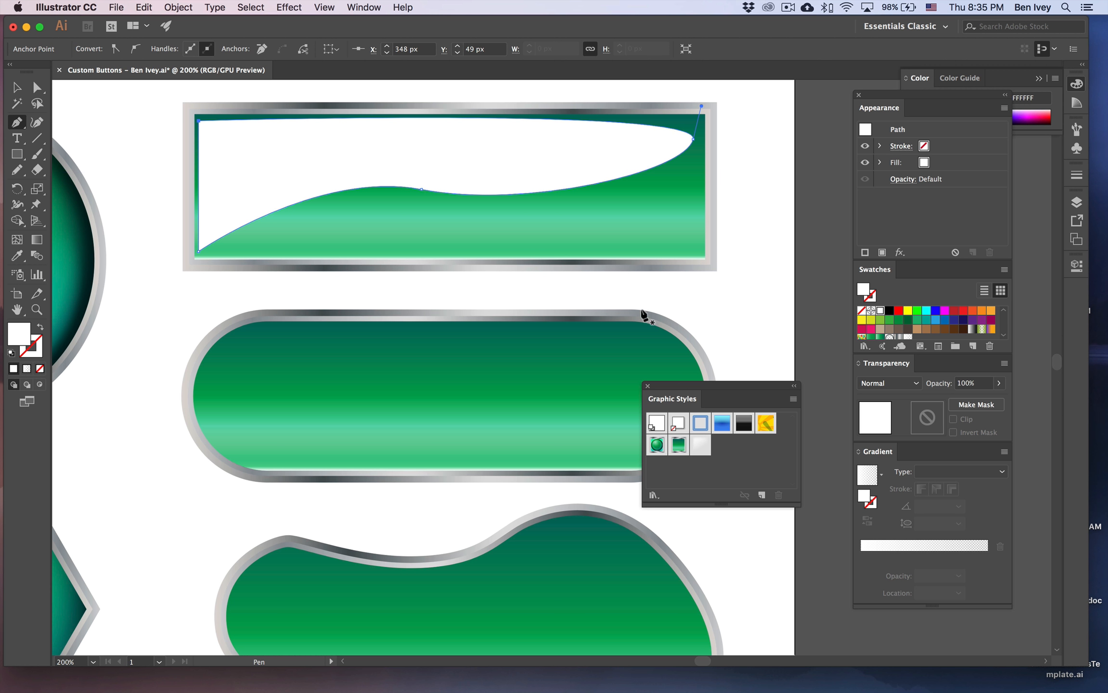
click(36, 89)
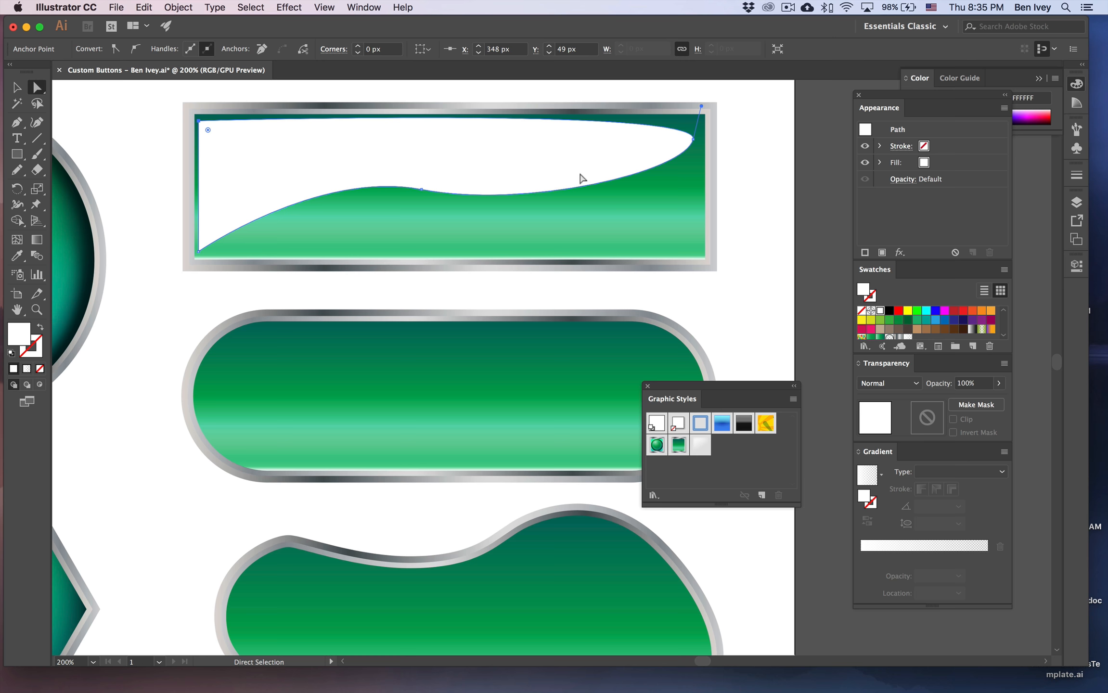
click(692, 139)
drag(693, 139, 698, 135)
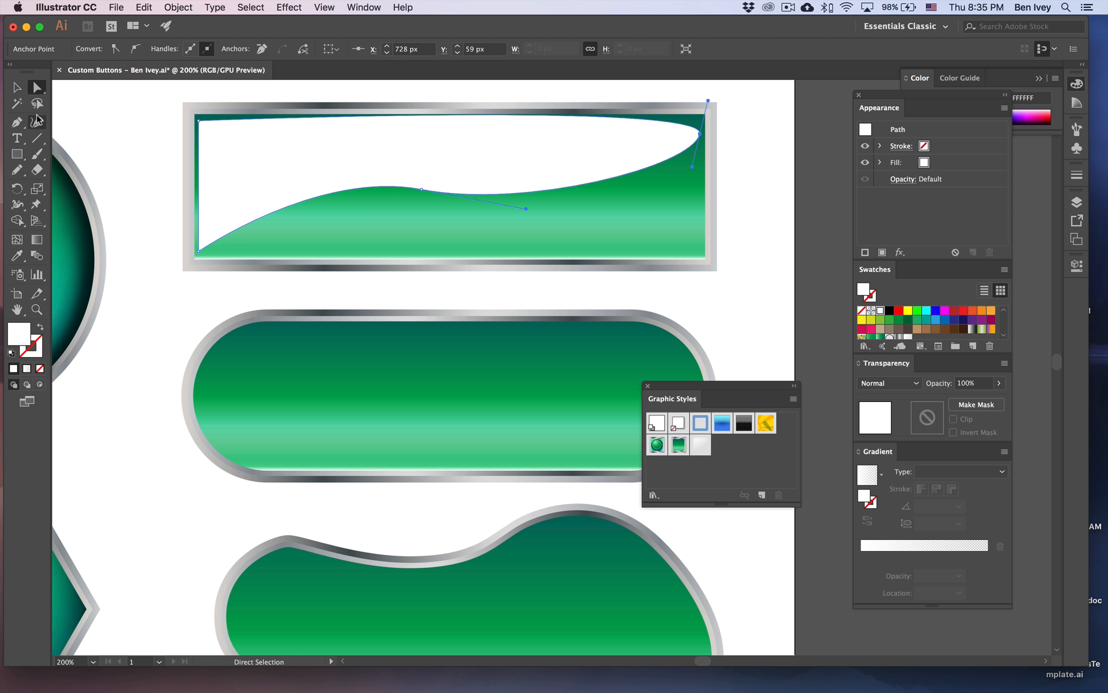
Apply the saved crescent highlight graphic style to the rectangular button's highlight shape and deselect it
click(17, 87)
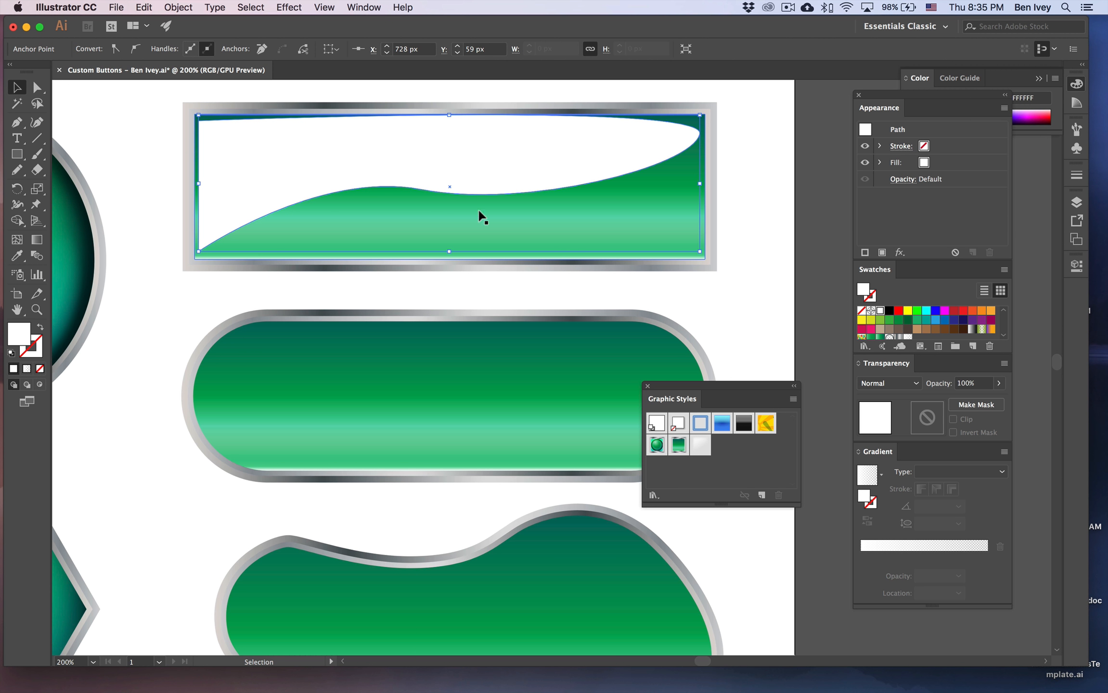
click(700, 444)
click(747, 309)
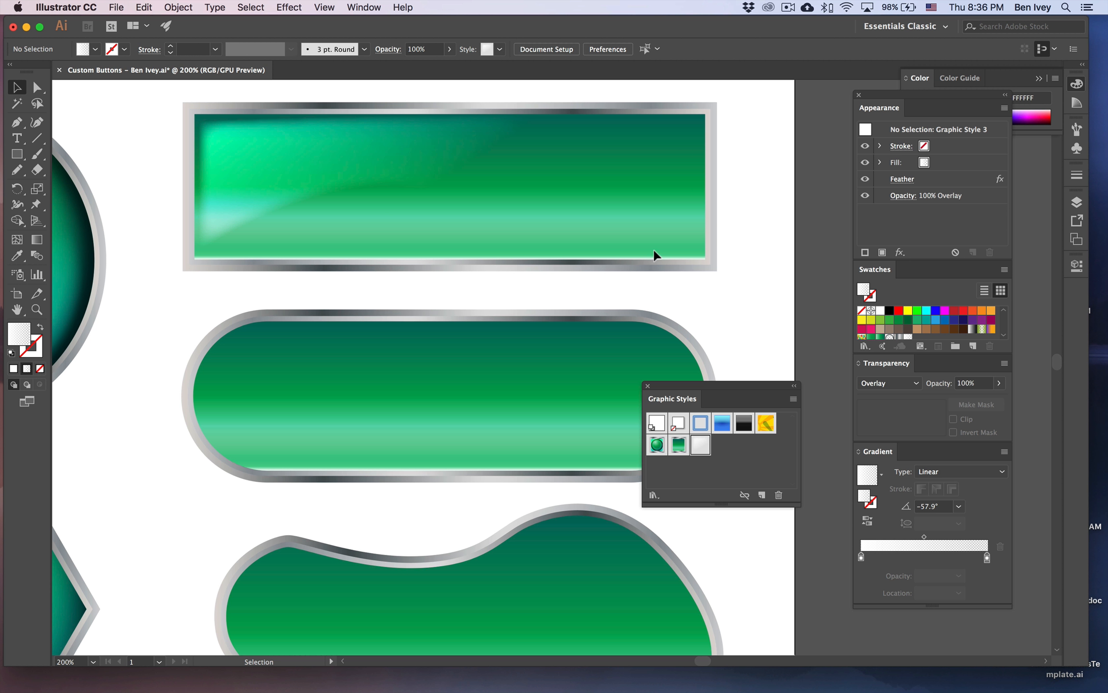
Redirect the rectangle highlight's linear fill gradient to about -72.7°
click(422, 174)
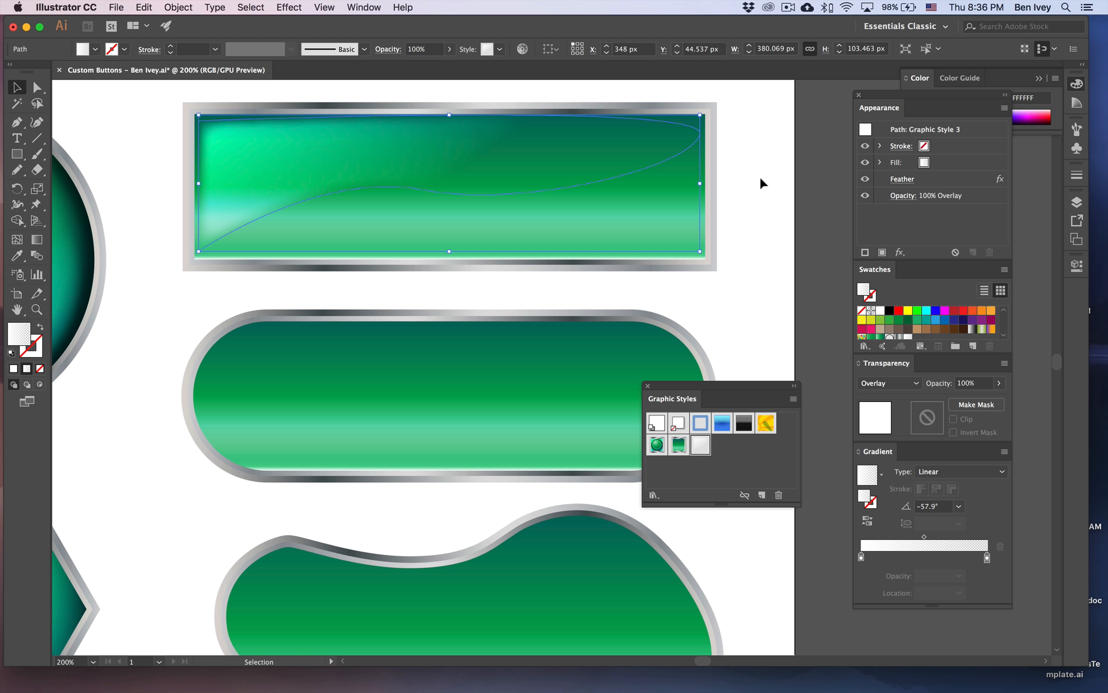
click(952, 168)
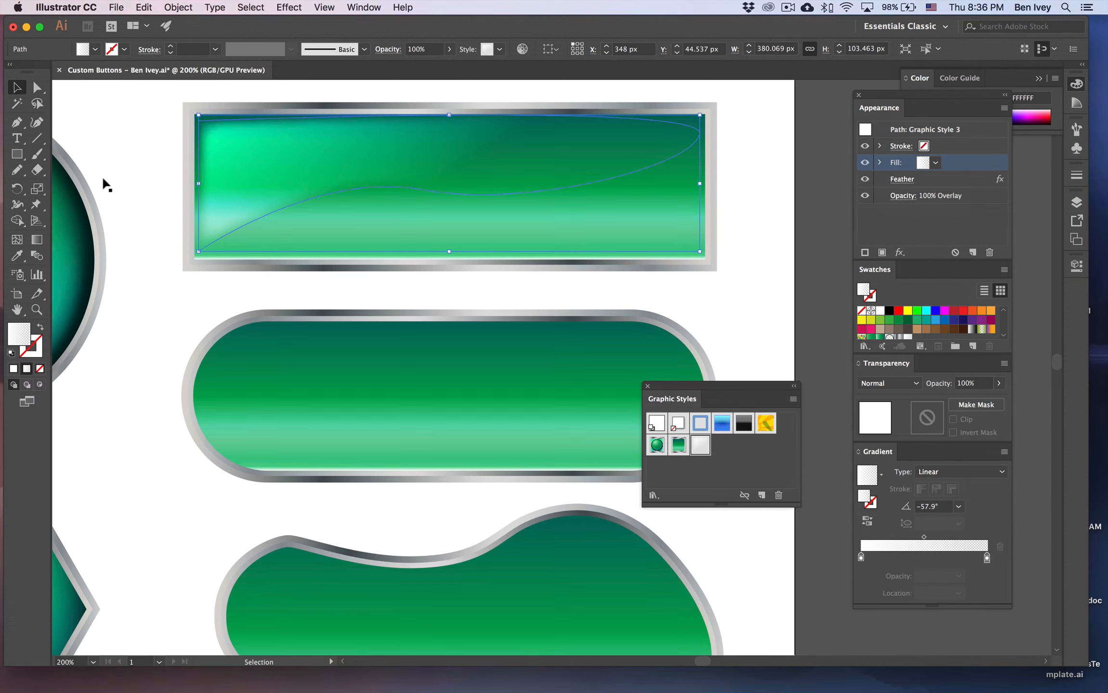
click(36, 239)
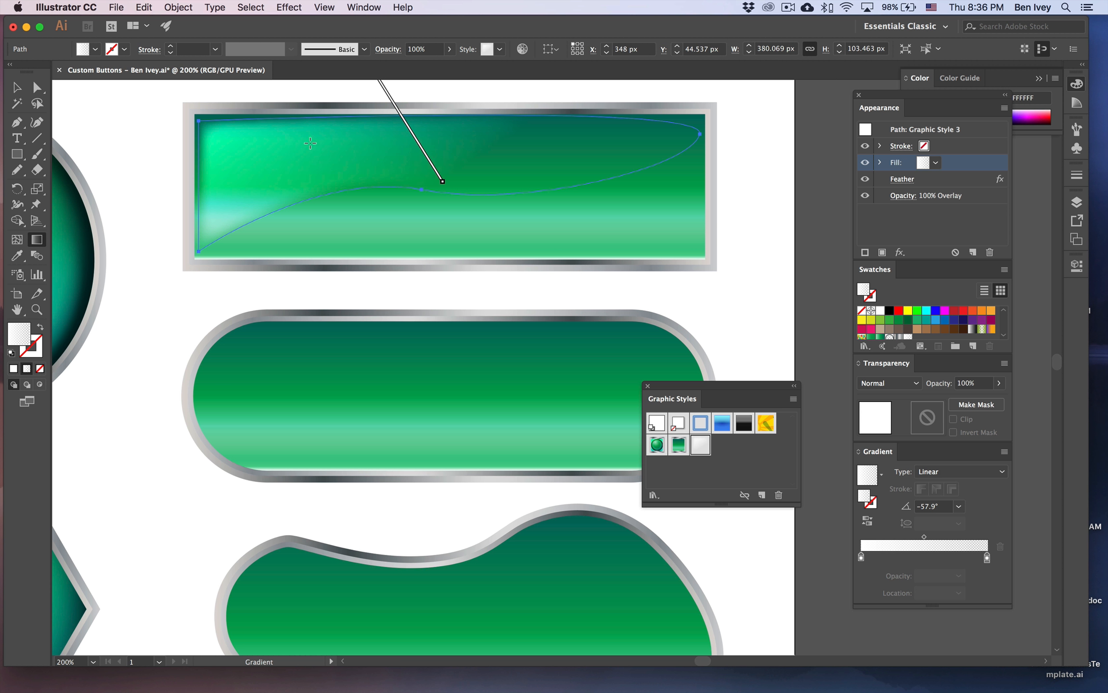
drag(294, 142, 598, 236)
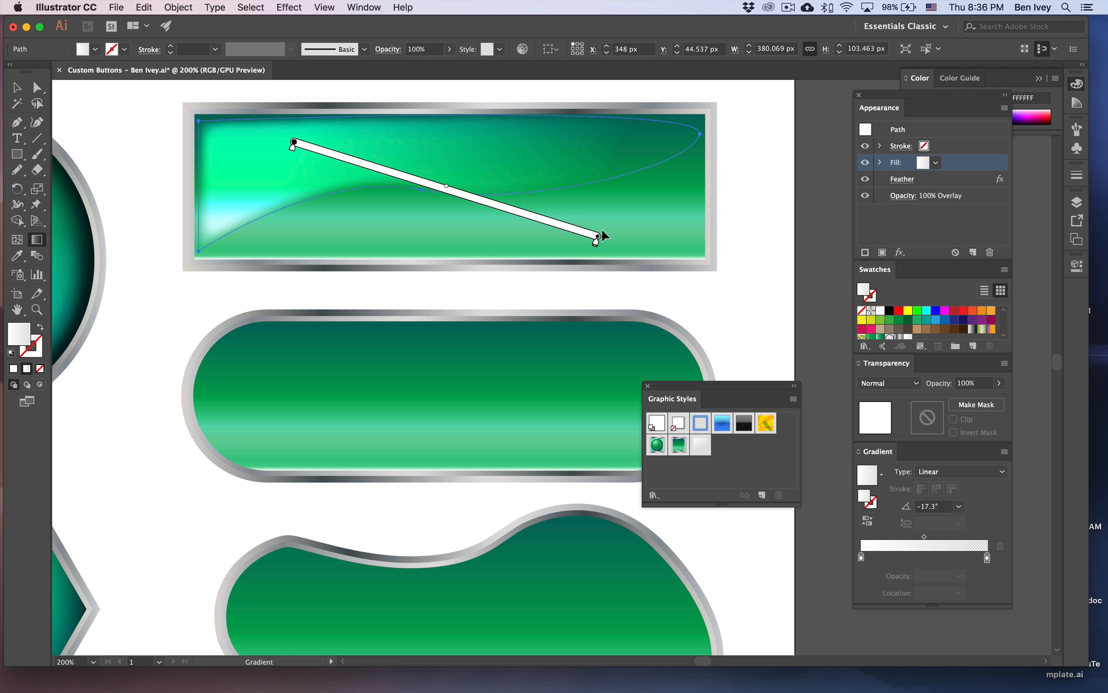
drag(418, 96, 456, 216)
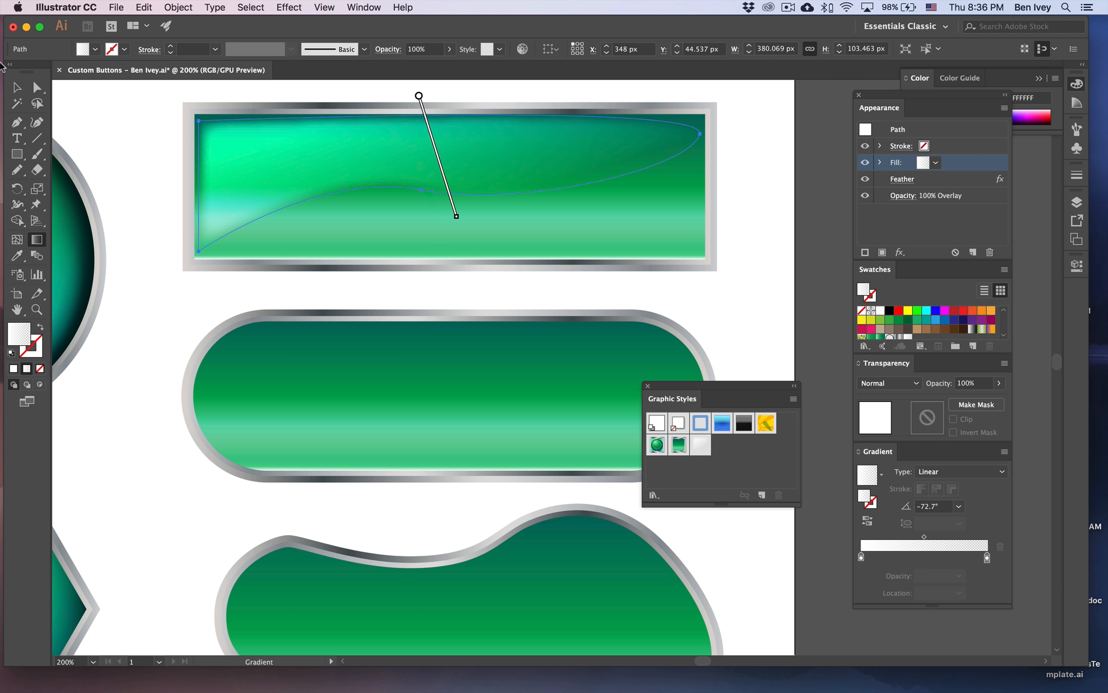
key(v)
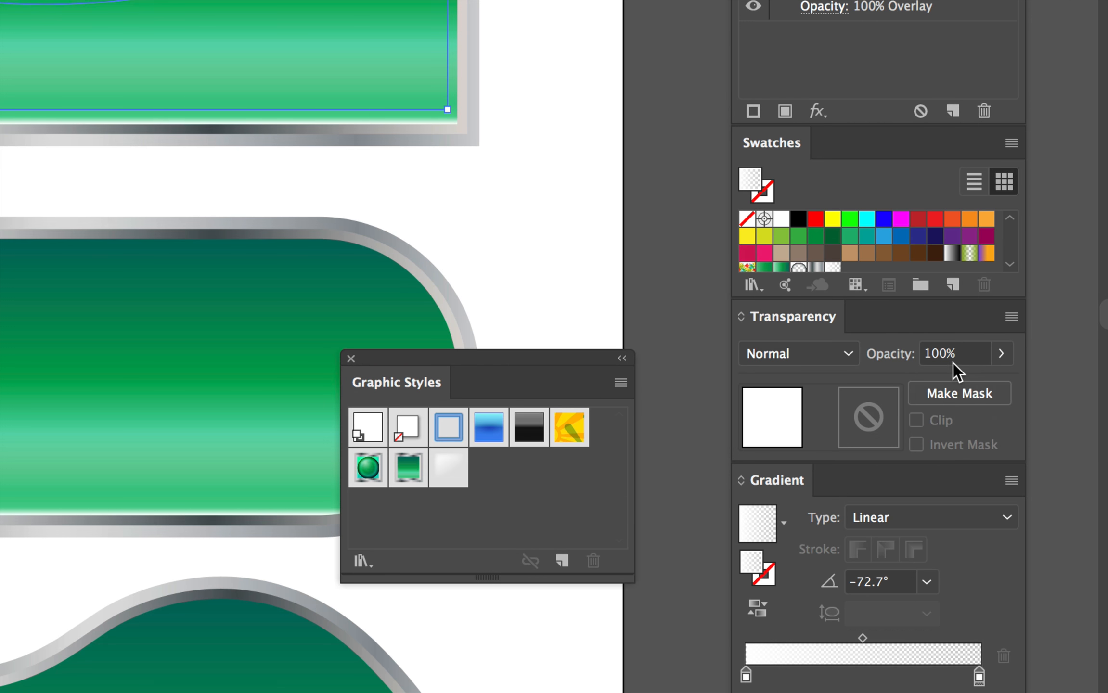
Set the rectangle highlight's fill to 79% opacity with the Overlay blending mode and deselect the shape
click(1001, 353)
drag(992, 383, 977, 383)
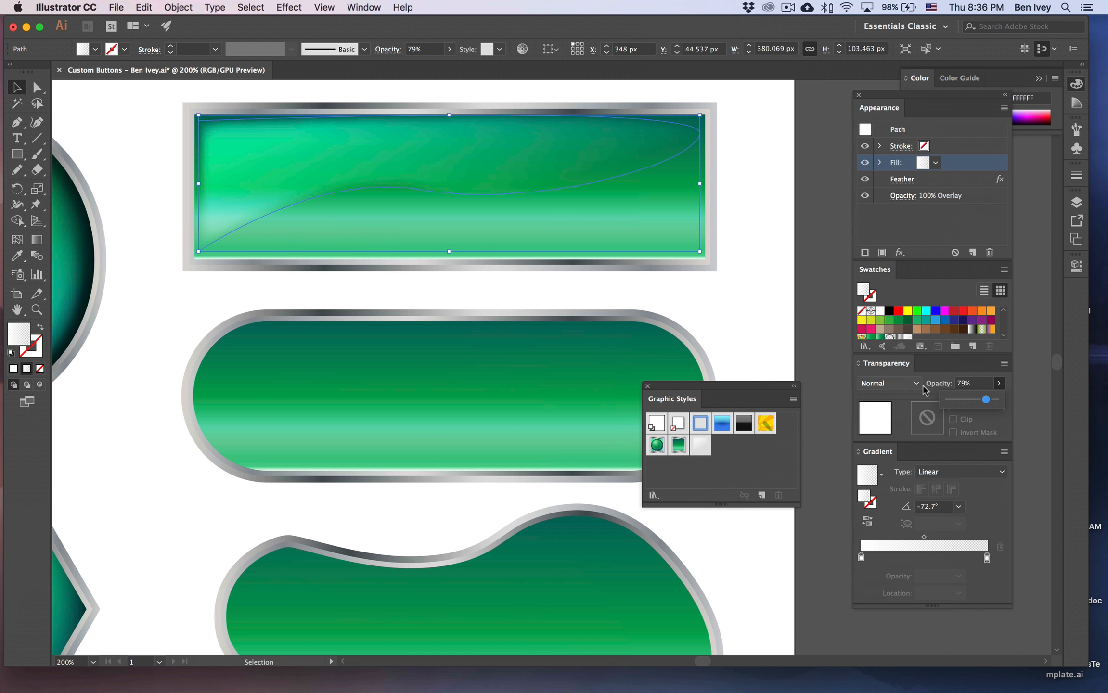
click(853, 357)
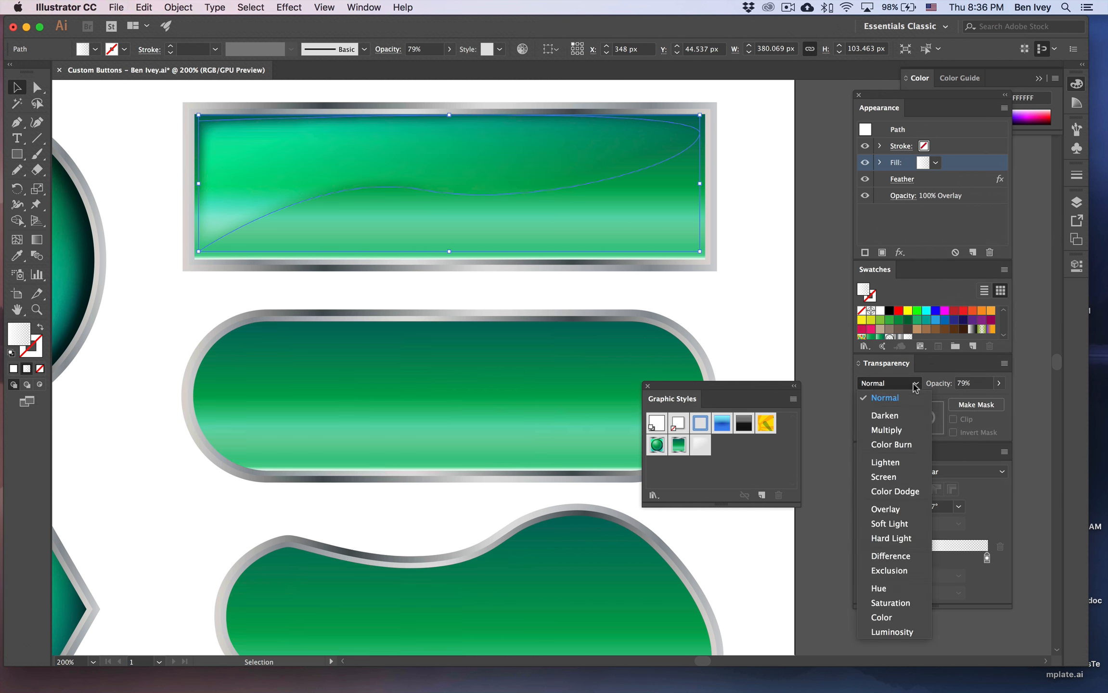
click(907, 511)
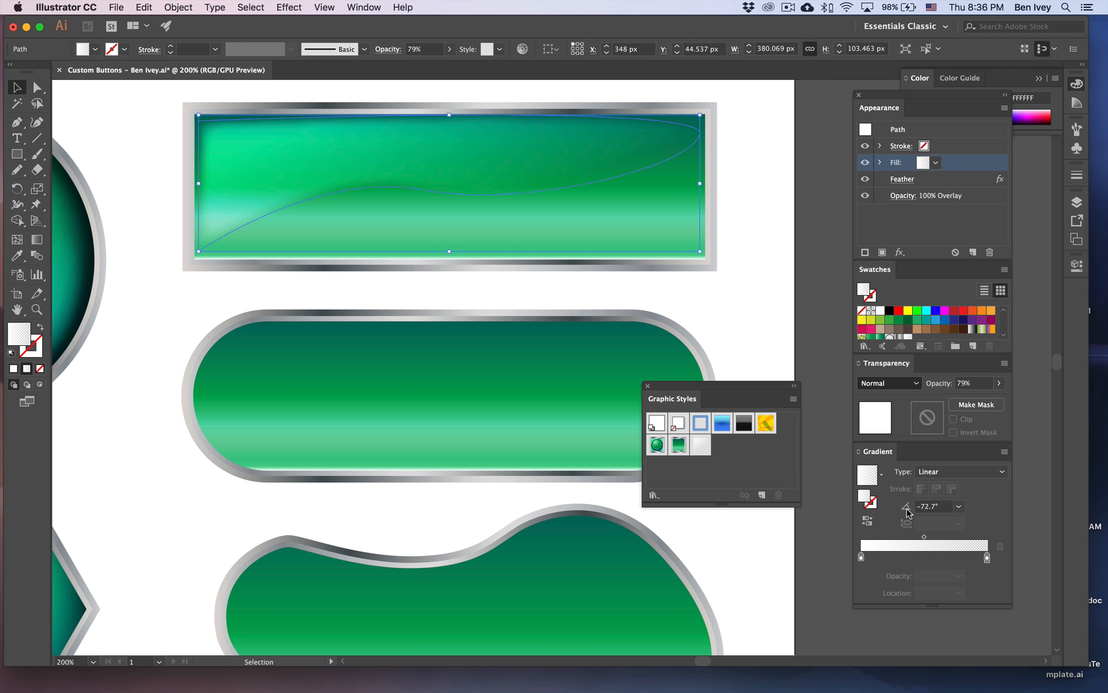
click(164, 182)
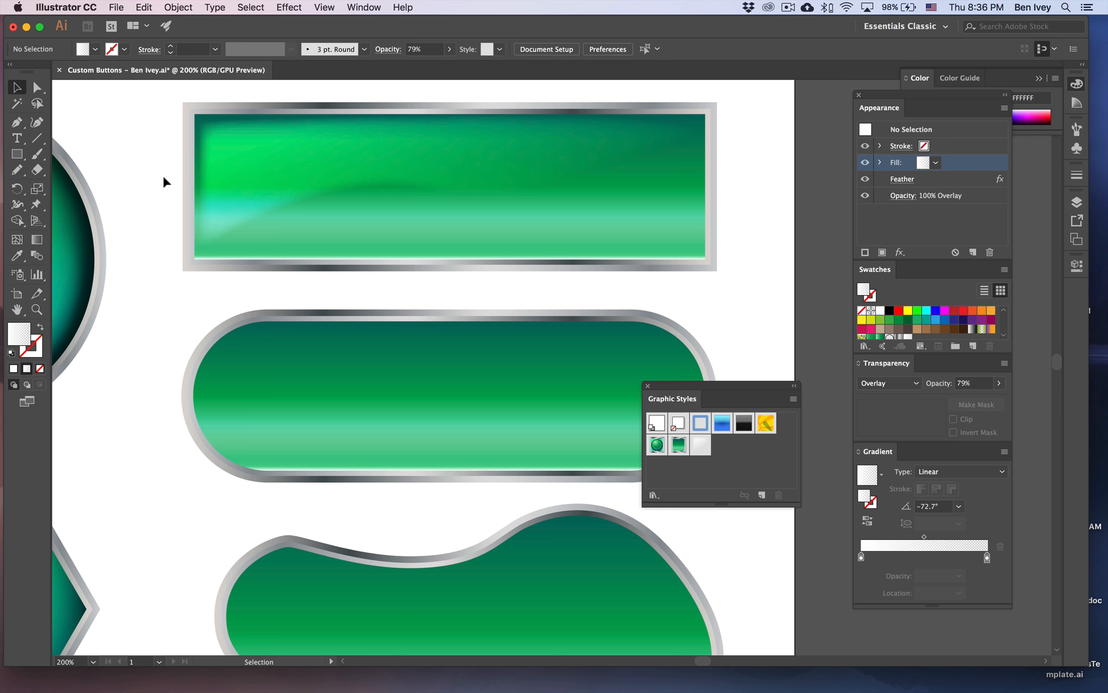
Set the rectangle highlight's fill opacity to 100%
click(267, 175)
click(998, 384)
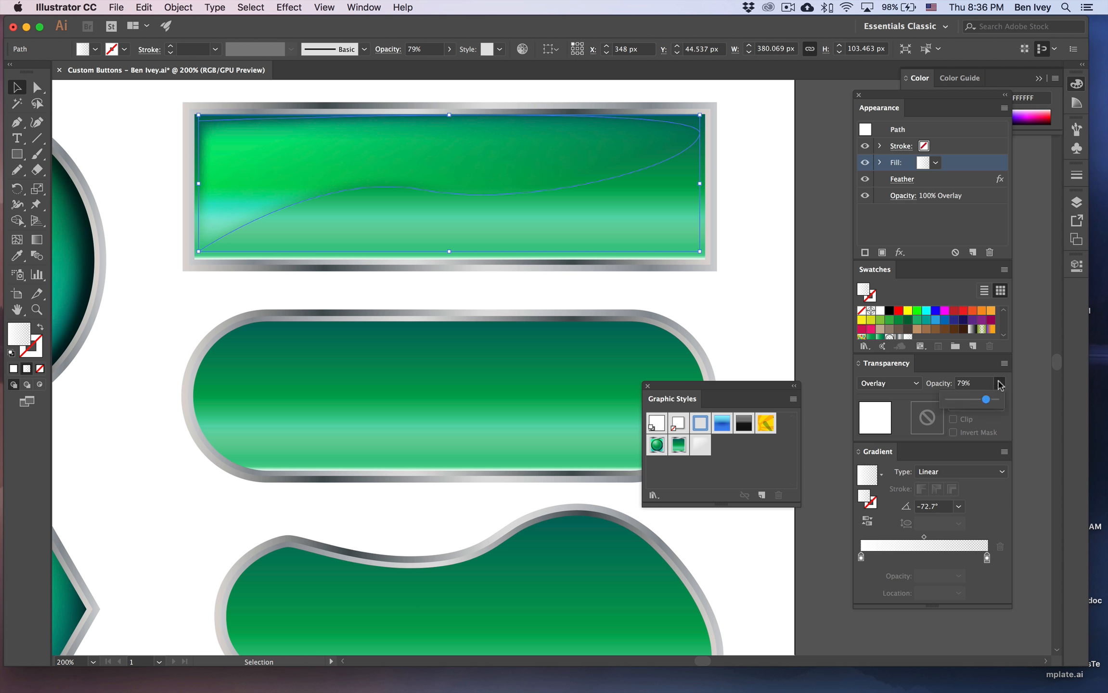
drag(986, 399, 1023, 403)
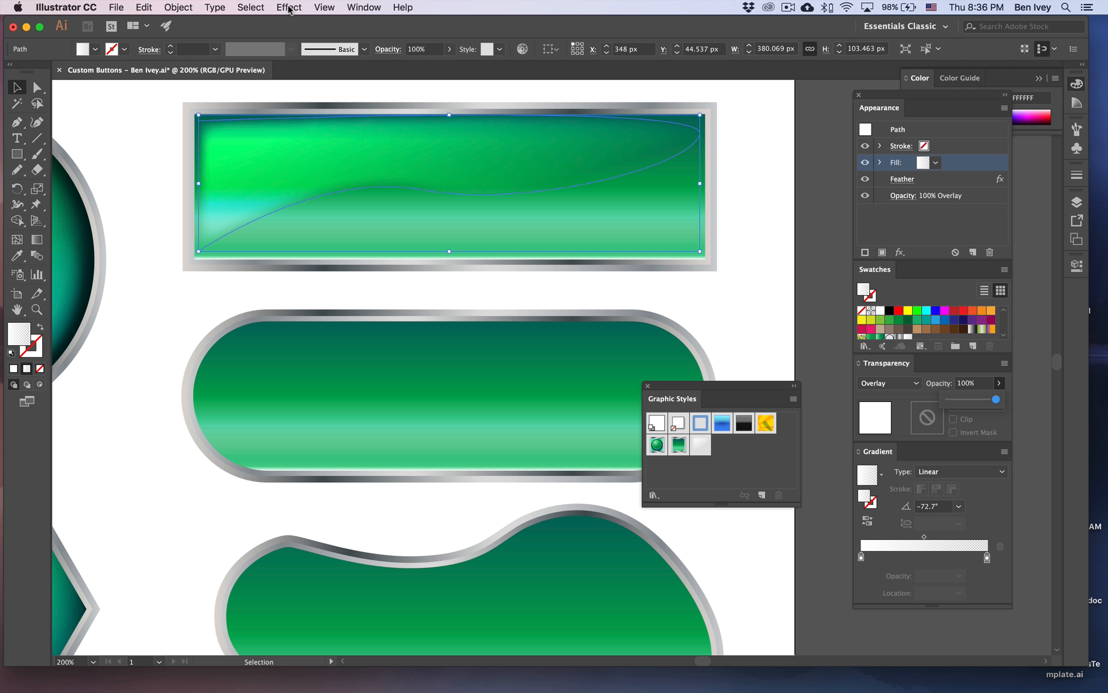
click(289, 7)
click(289, 7)
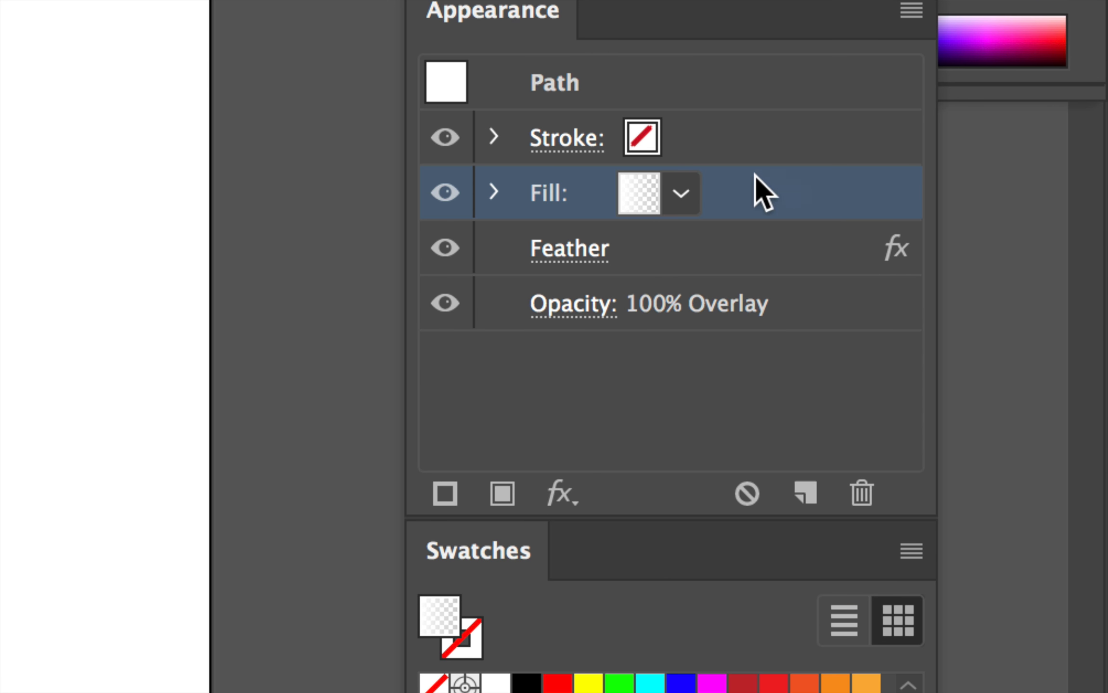
Increase the Feather radius on the rectangular button's highlight slightly above 8 px with the preview enabled, apply it and deselect the shape
click(578, 248)
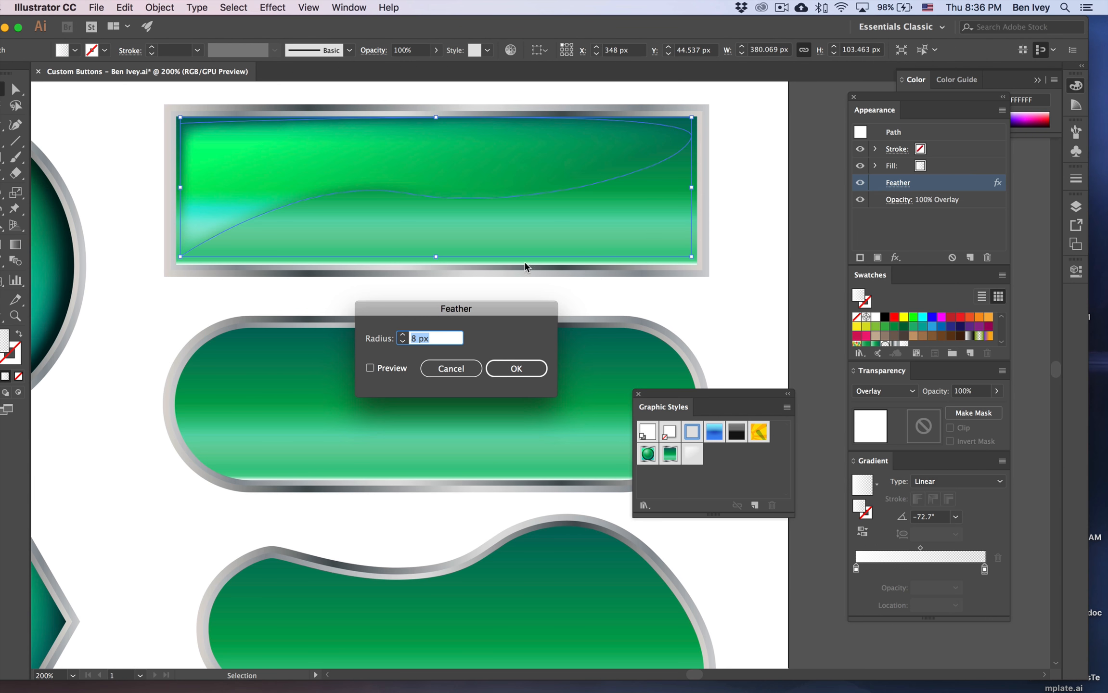
drag(479, 310, 492, 248)
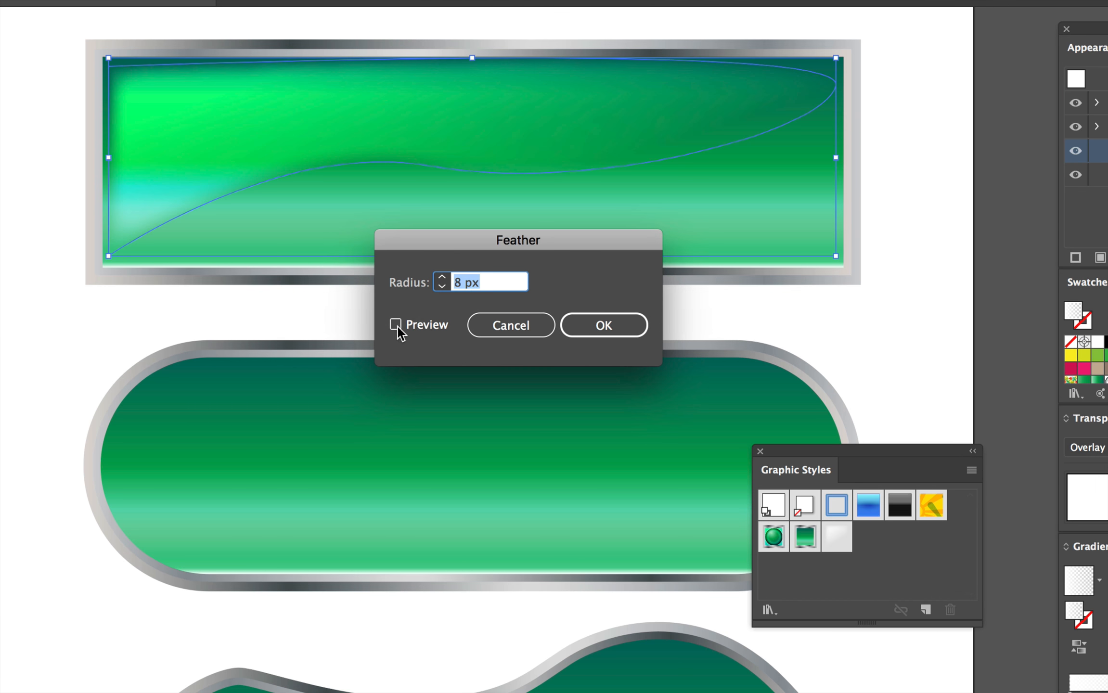
click(395, 325)
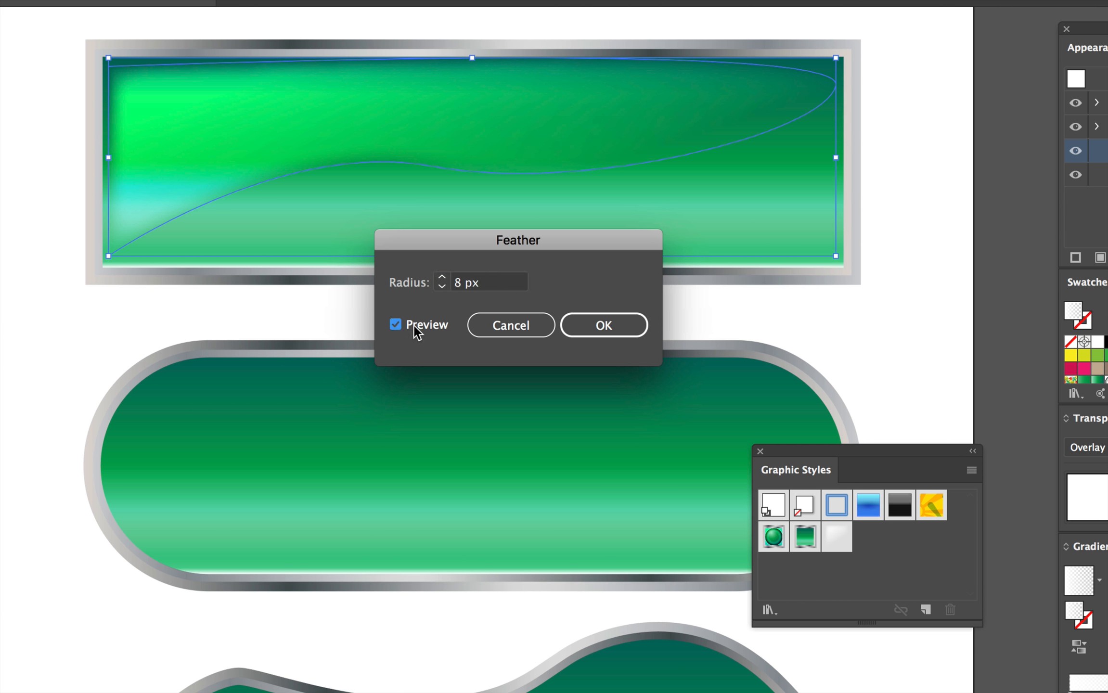
click(442, 278)
click(442, 277)
click(442, 277)
click(441, 277)
click(442, 278)
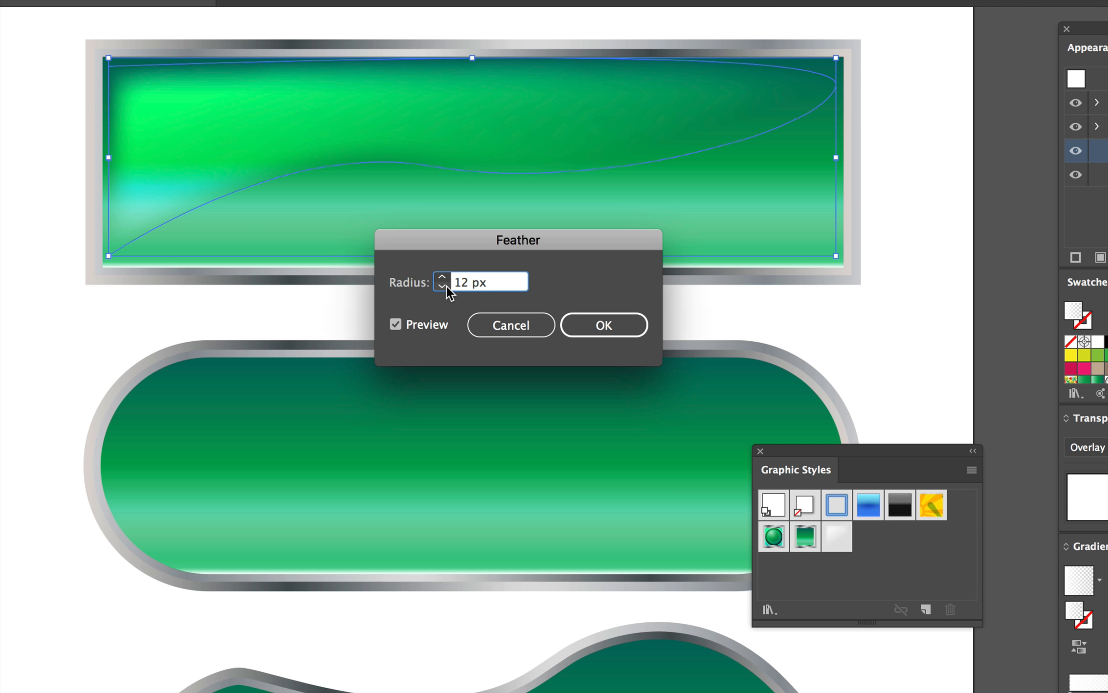
click(442, 285)
click(442, 286)
click(595, 322)
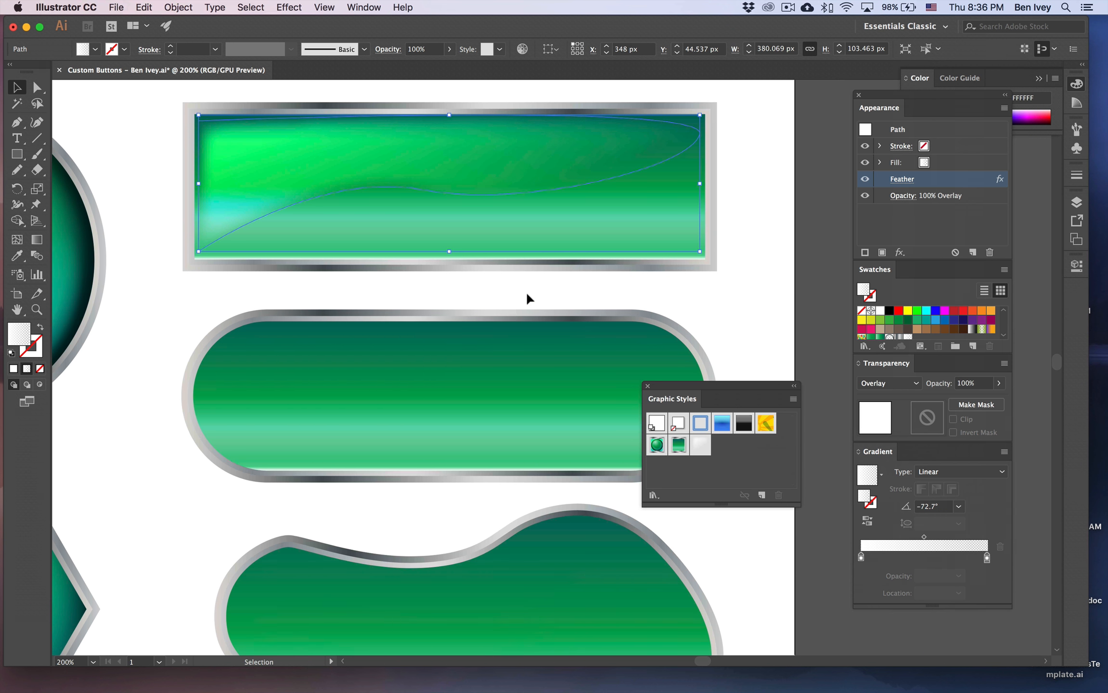
click(186, 301)
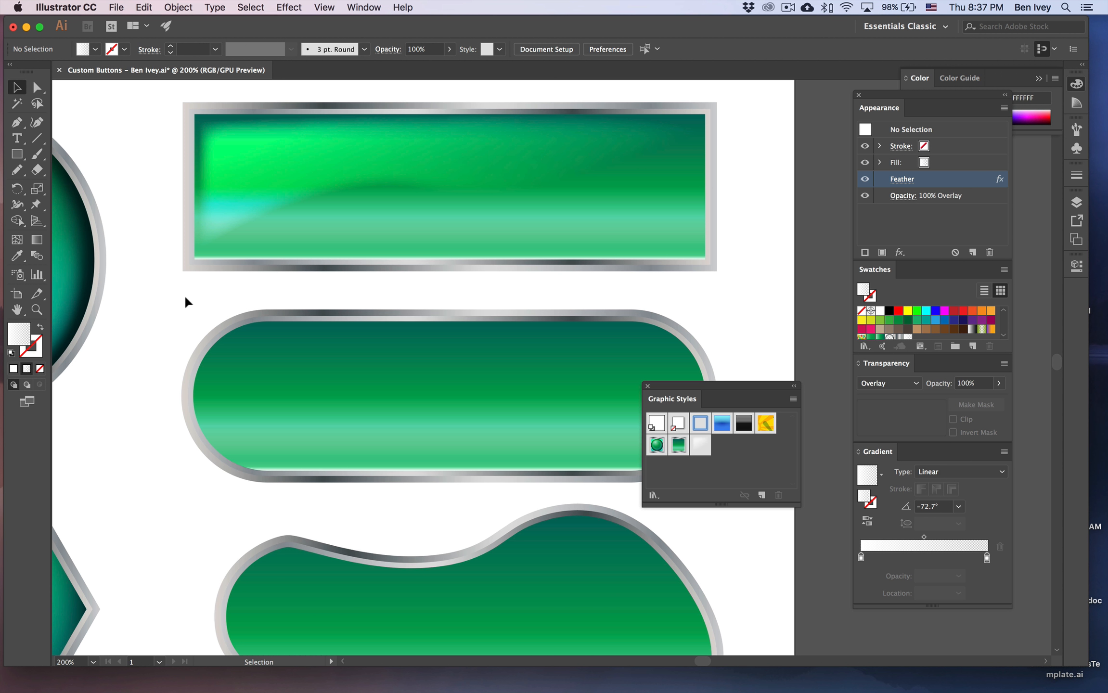
Show the whole artboard and close the Graphic Styles panel so that it no longer covers the buttons
key(super+minus)
key(super+minus)
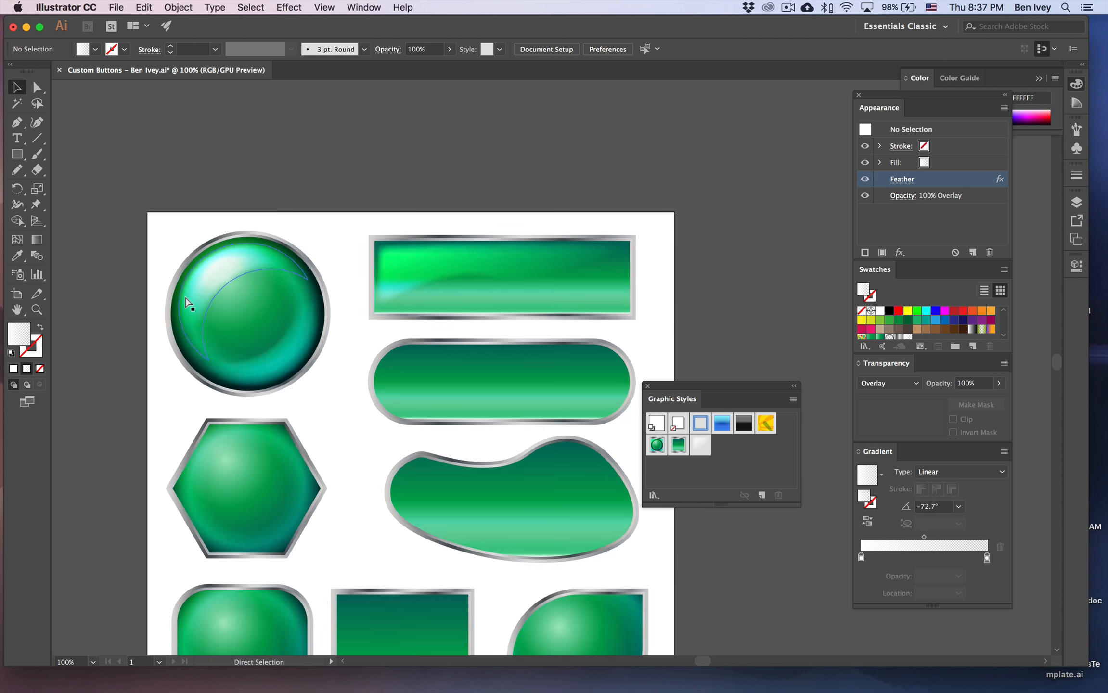
key(v)
scroll(288, 241, down, 5)
scroll(289, 240, right, 2)
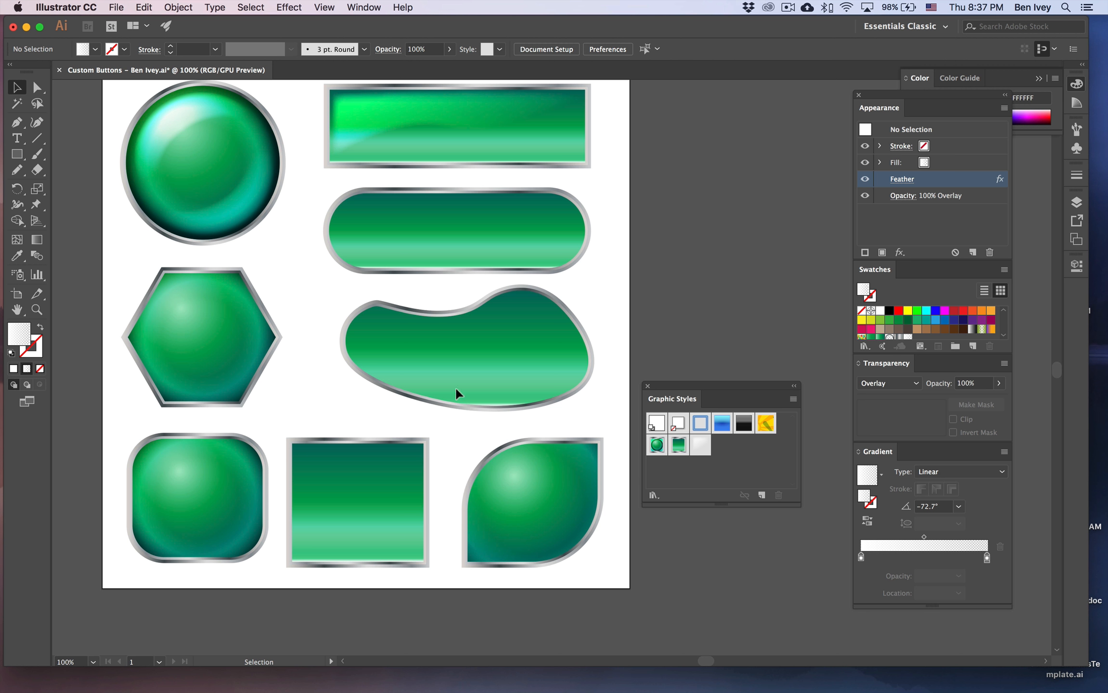
scroll(414, 275, left, 5)
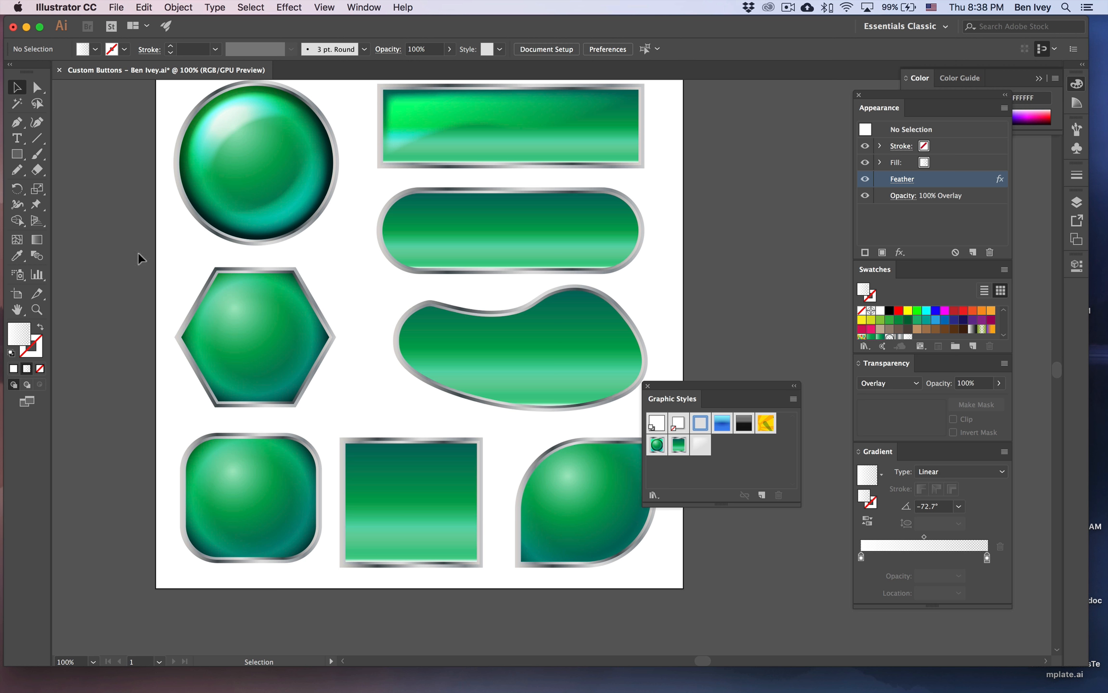
scroll(144, 264, up, 2)
scroll(144, 264, left, 2)
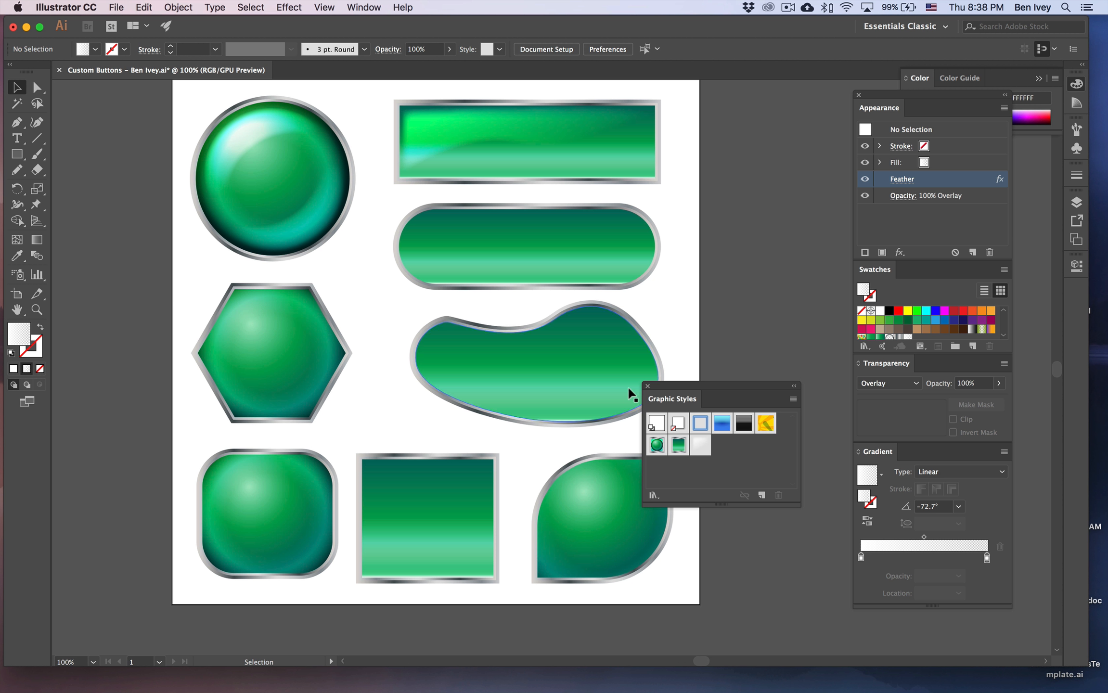
click(648, 386)
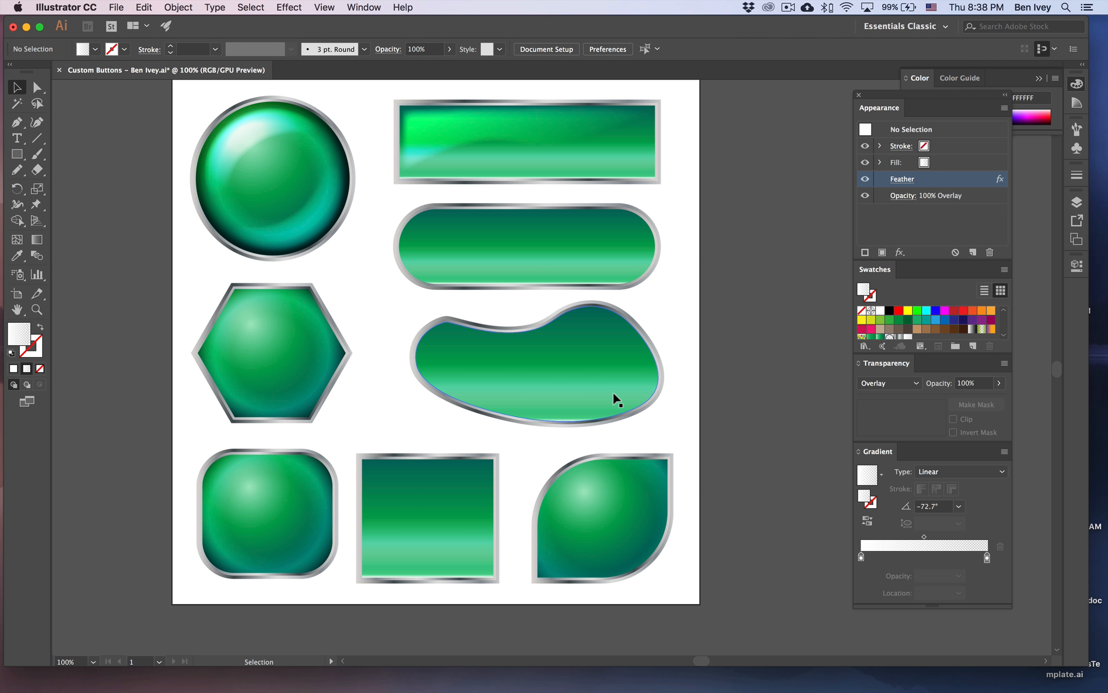
Duplicate the 800 x 800 px artboard together with its buttons, placing the copy beside the original in the same row
key(super+minus)
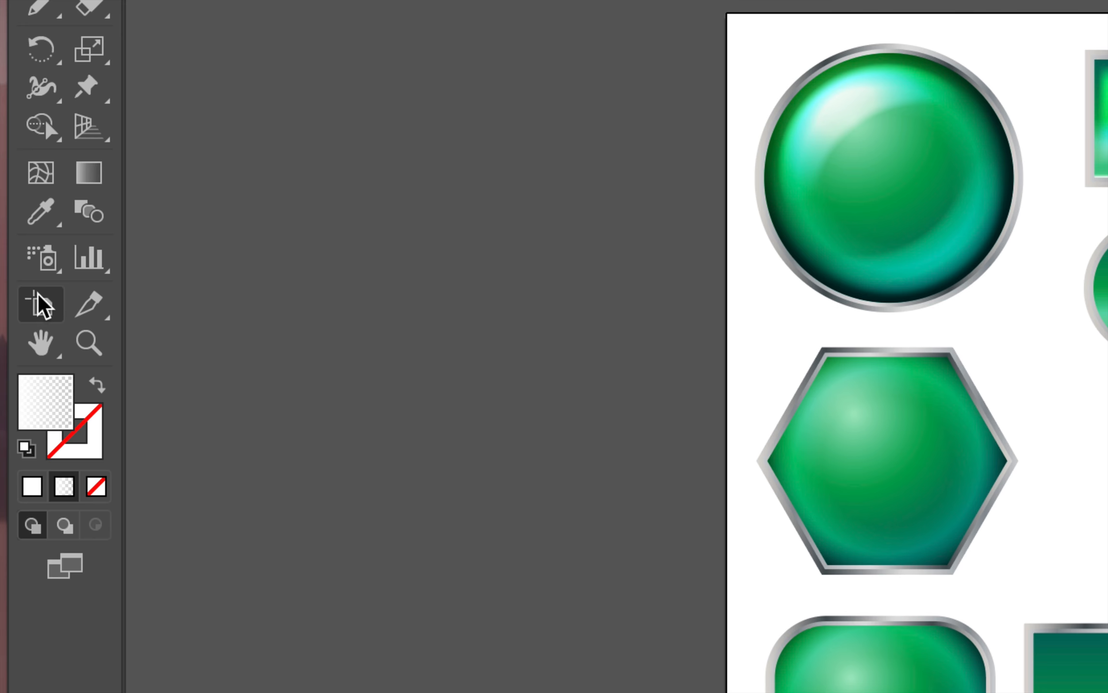
click(30, 300)
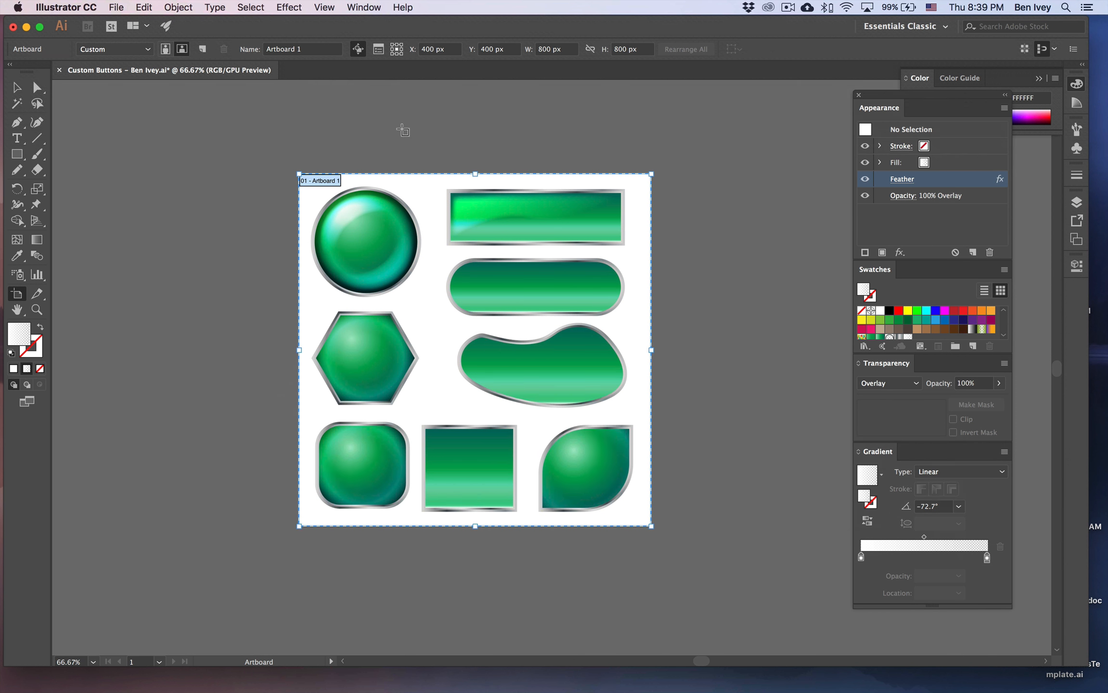
scroll(403, 129, right, 5)
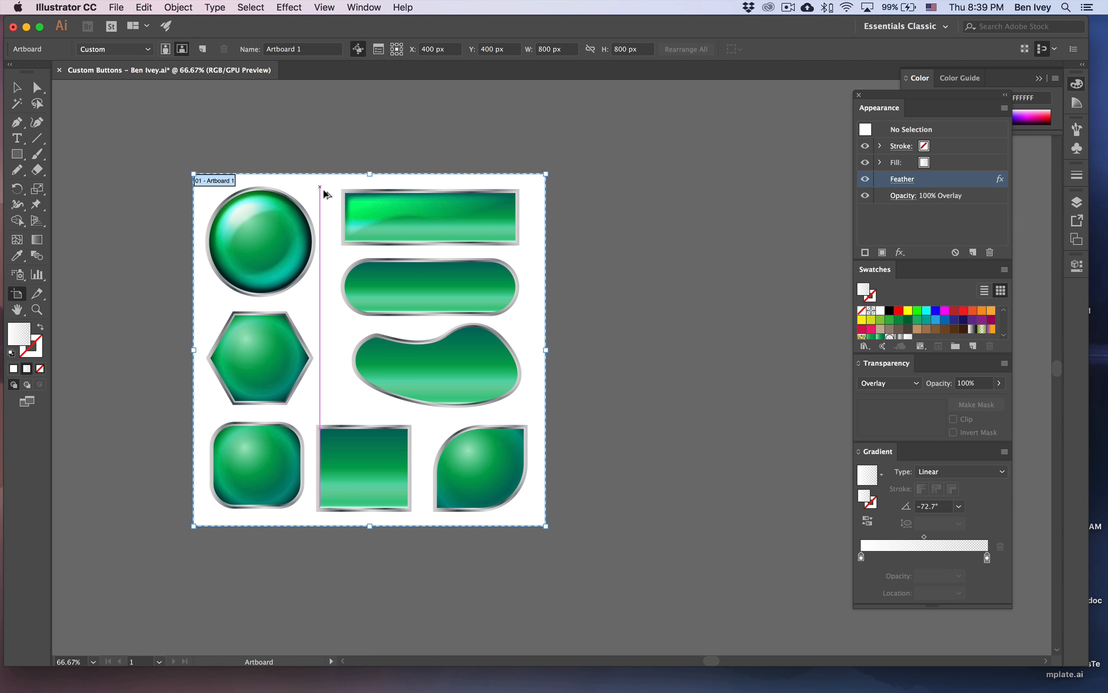
drag(214, 197, 588, 197)
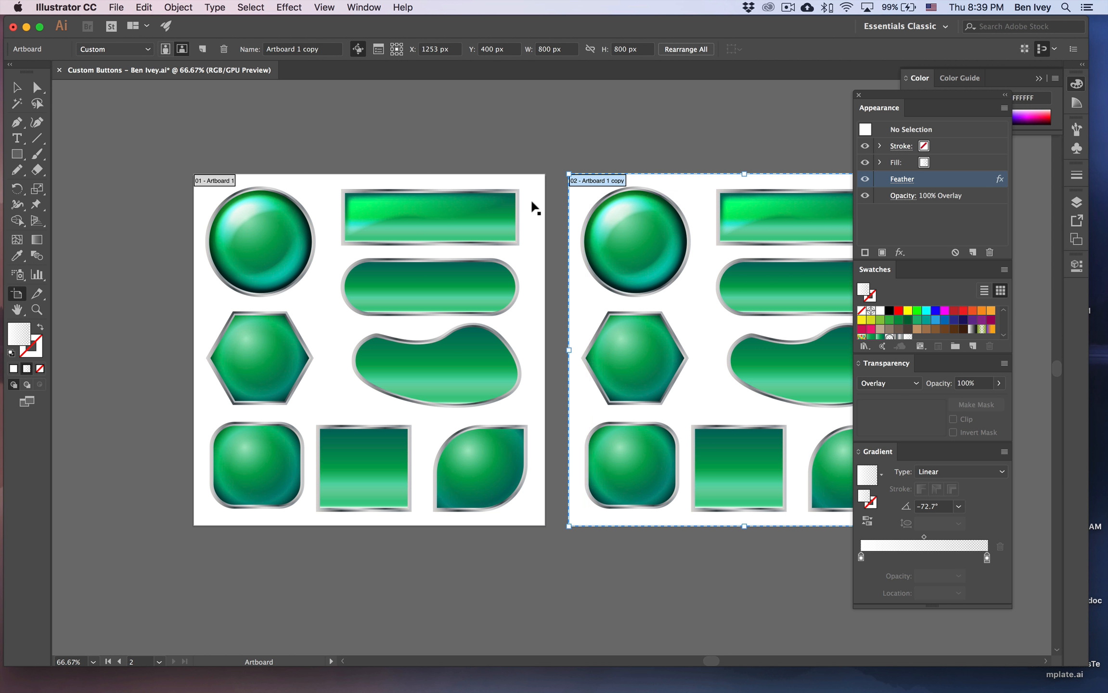
scroll(513, 209, right, 5)
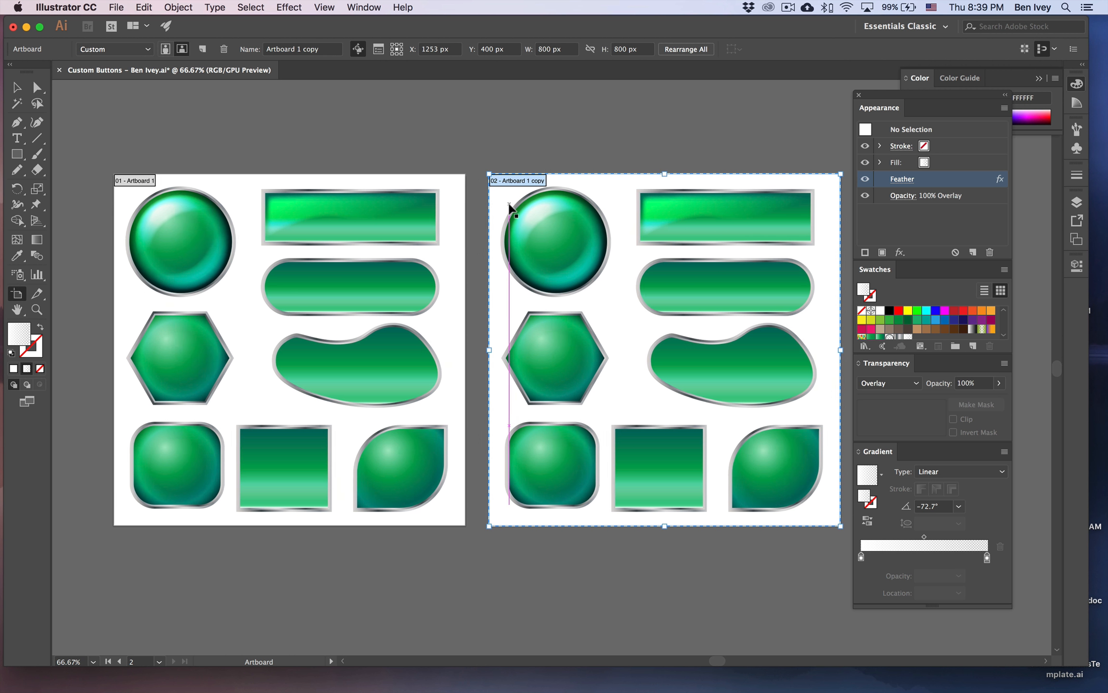
Add three more copies of the artboard with its artwork, one beside the second artboard and two in a row below, and leave artboard editing
key(super+minus)
key(super+minus)
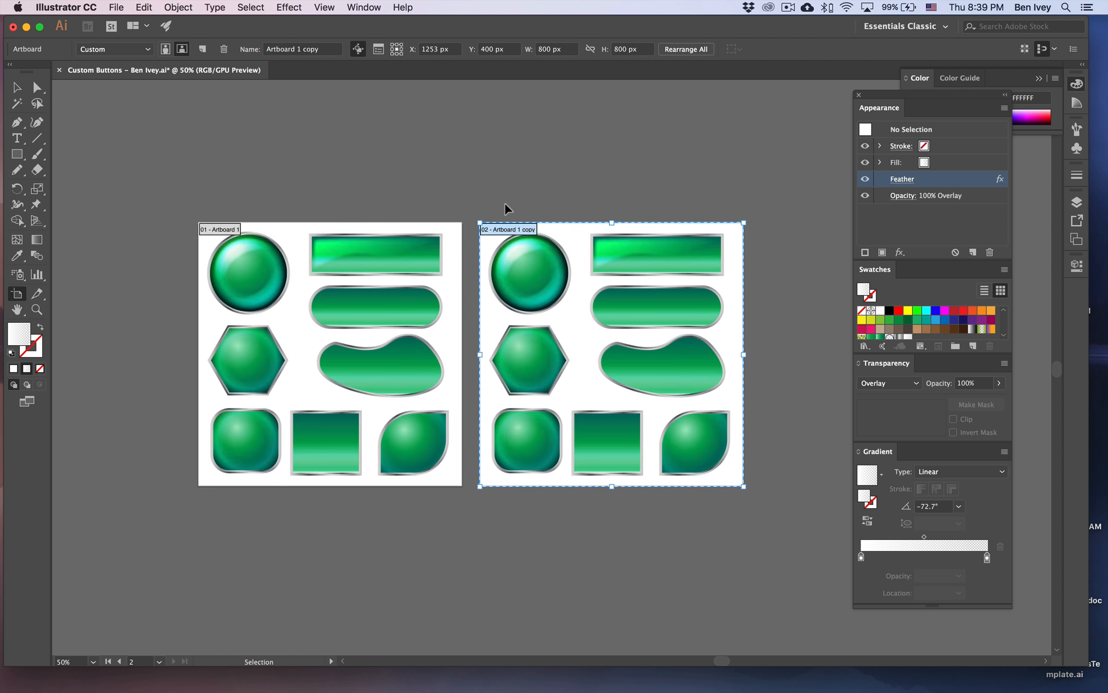
scroll(596, 251, right, 8)
scroll(597, 250, down, 2)
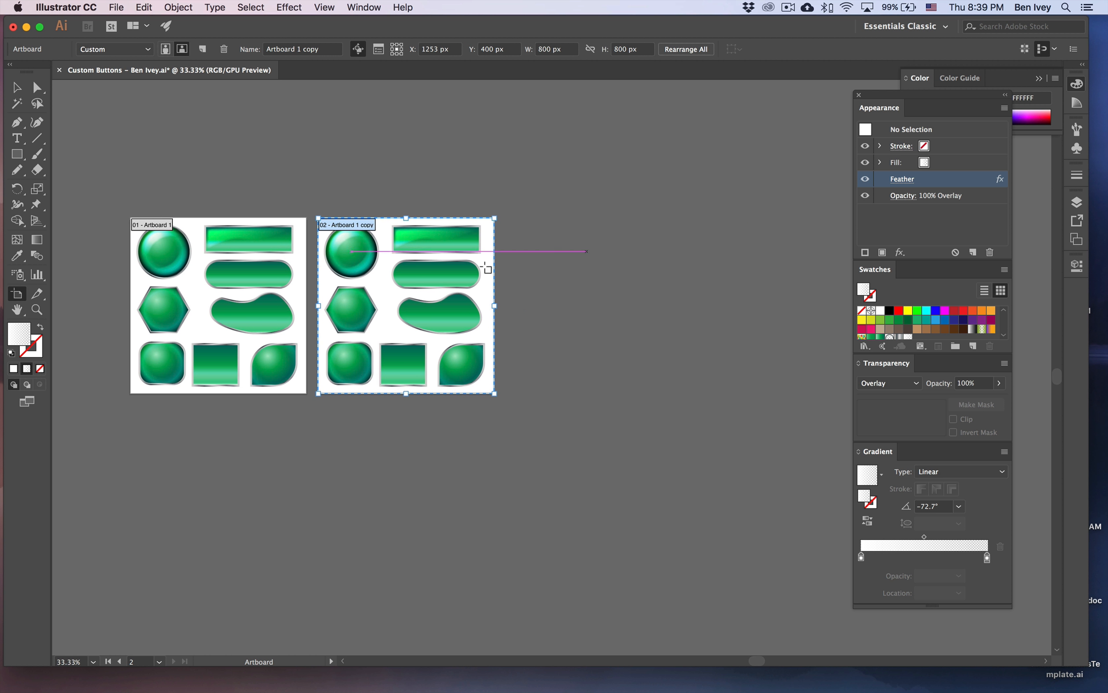
drag(351, 260, 450, 457)
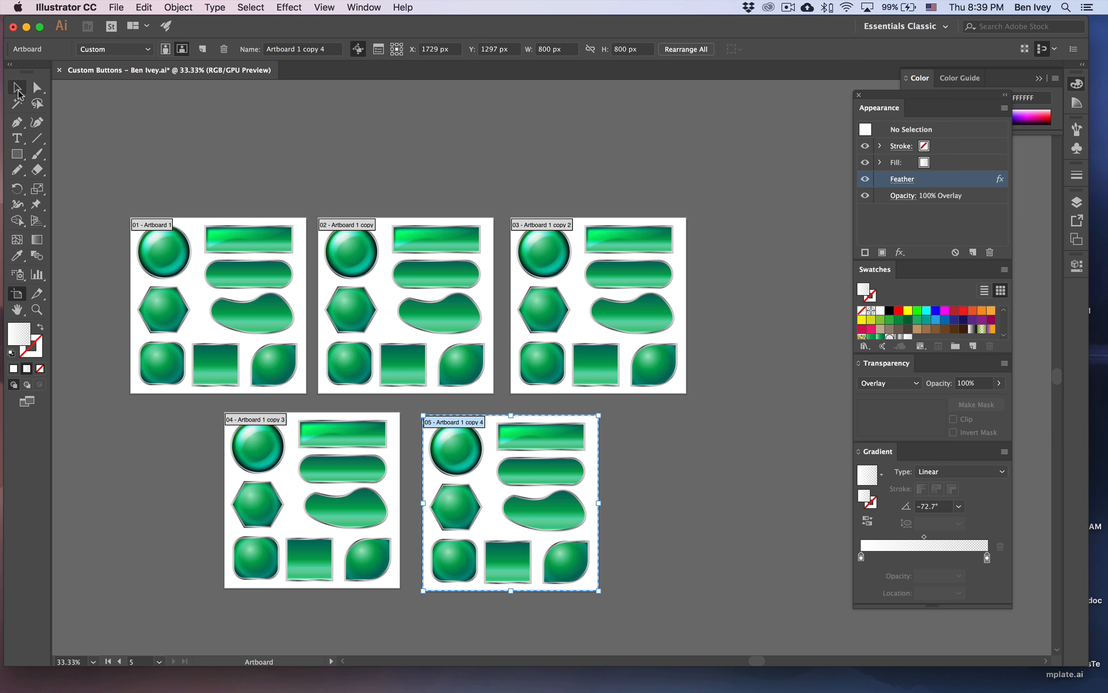
key(Escape)
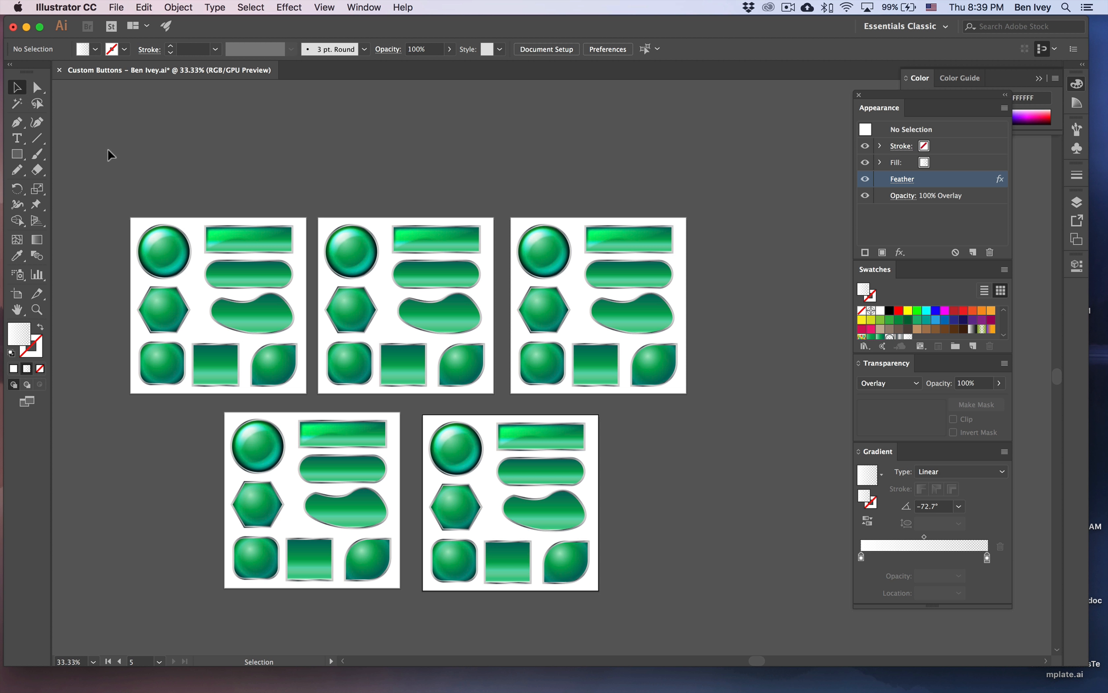
Select all buttons on the second artboard and open their colors in Recolor Artwork
key(super+equal)
key(super+equal)
key(space)
drag(130, 153, 285, 208)
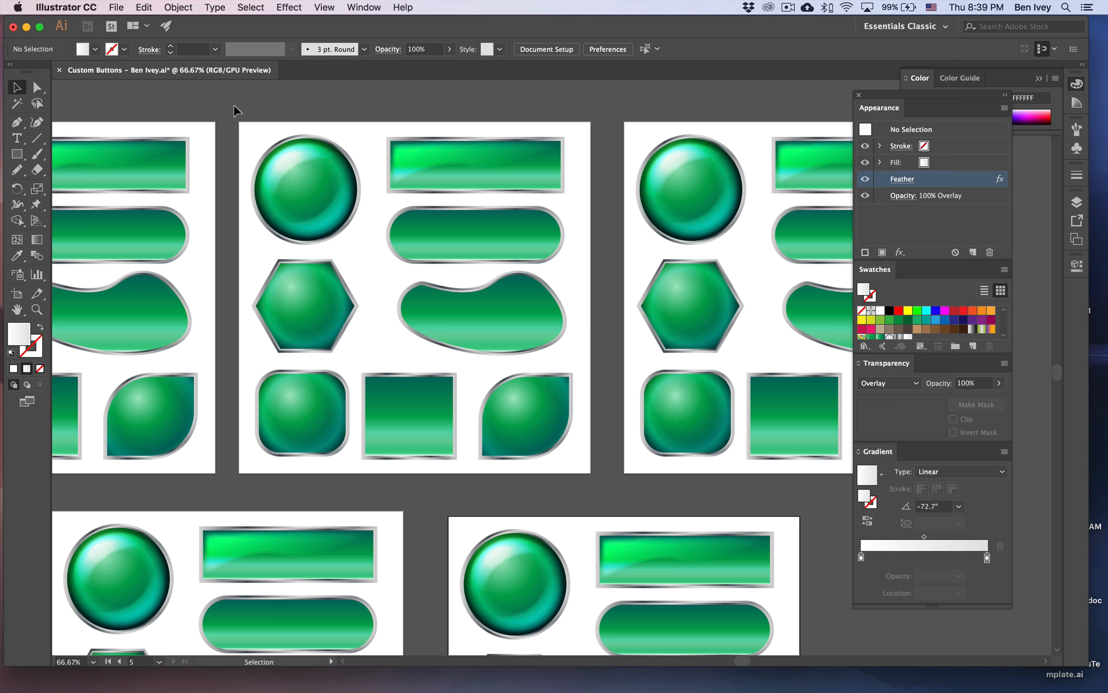
drag(243, 110, 591, 476)
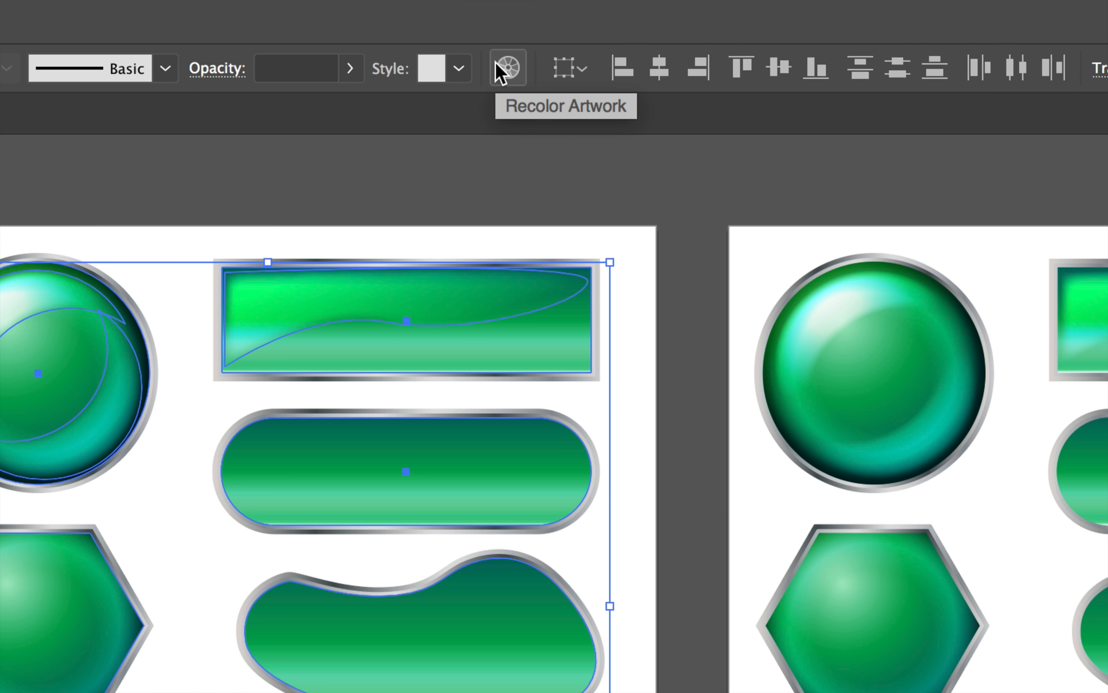
click(501, 73)
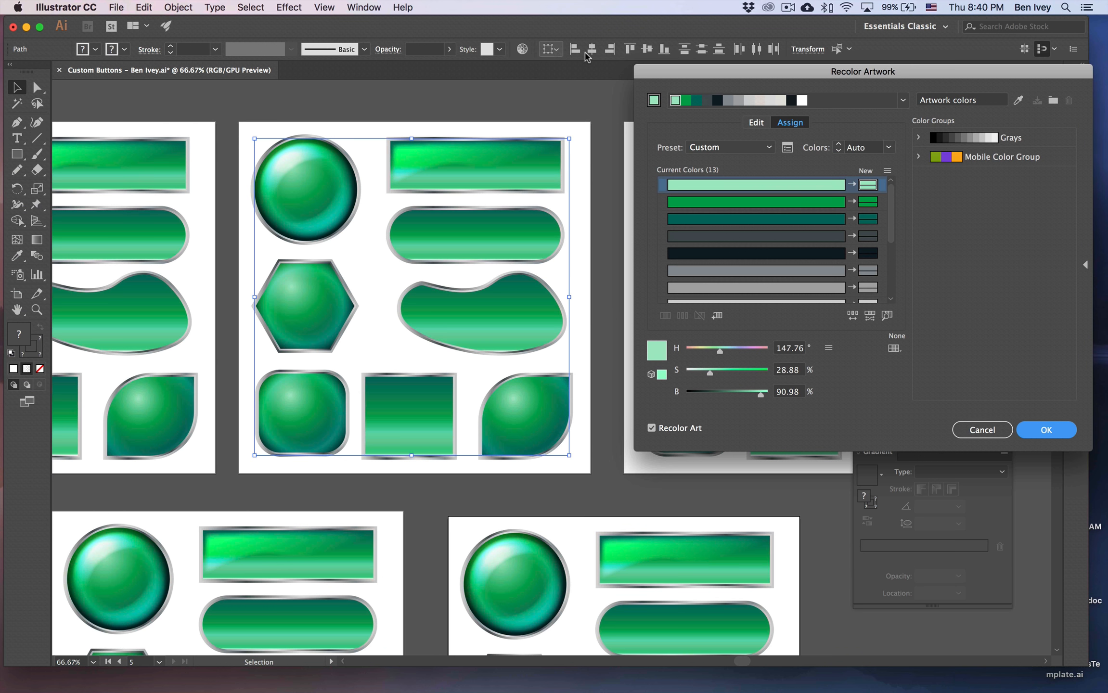
drag(715, 72, 638, 120)
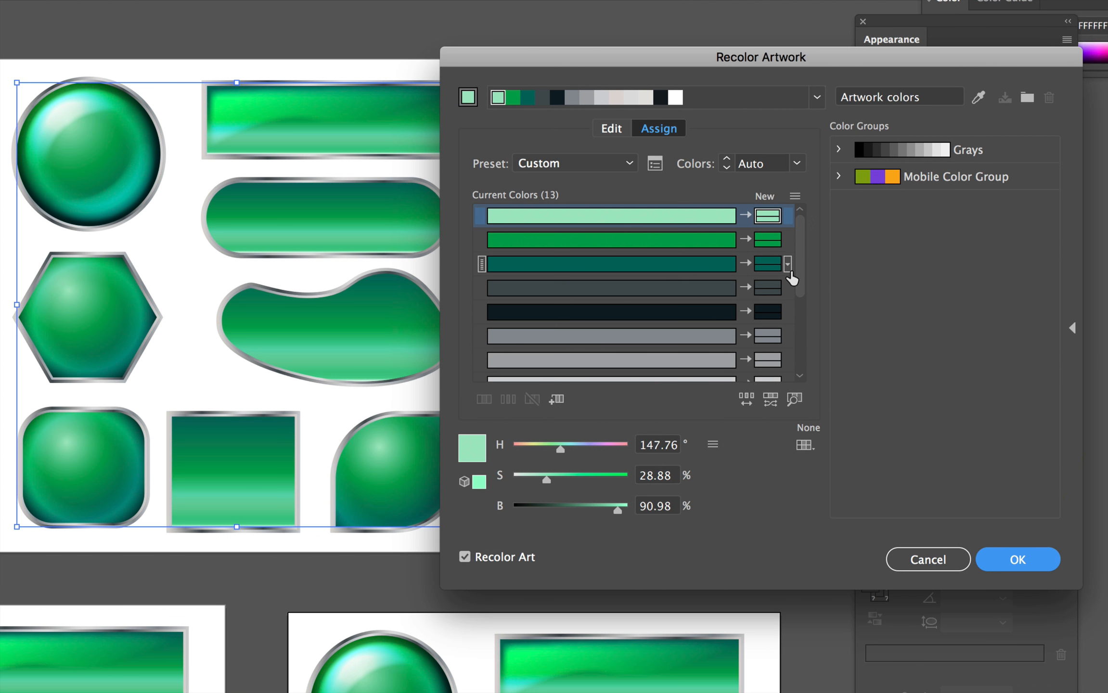
scroll(701, 280, down, 3)
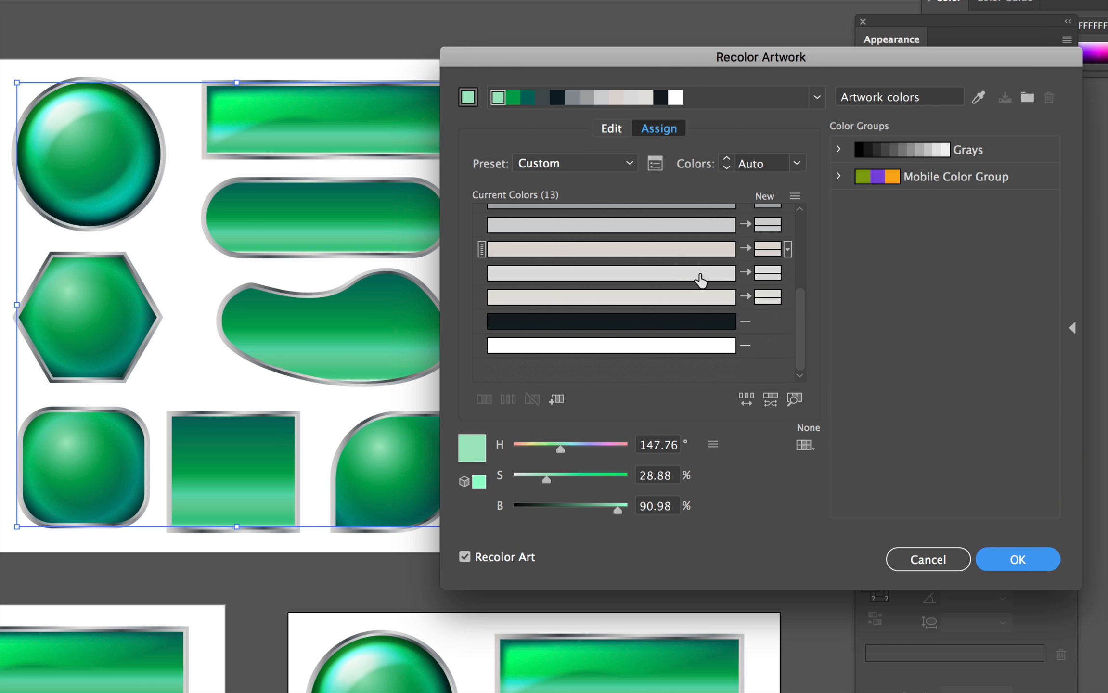
scroll(700, 282, up, 3)
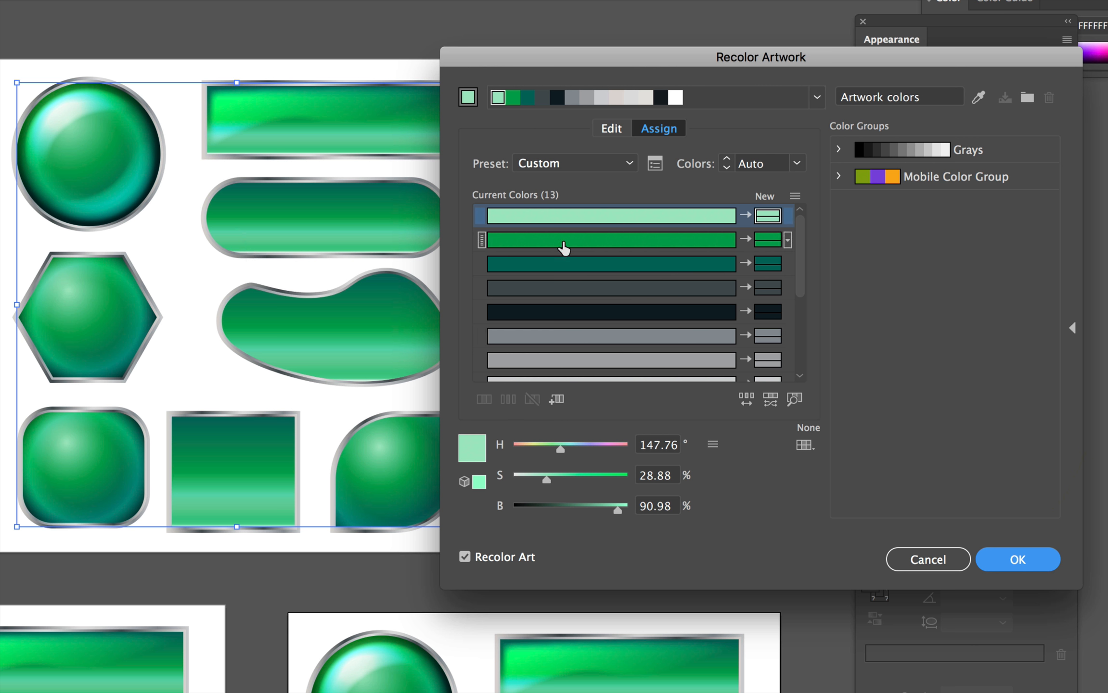
Link the harmony colors and rotate them to gold, with the base color at 46.84° hue and 37.9% saturation, apply and deselect
click(609, 129)
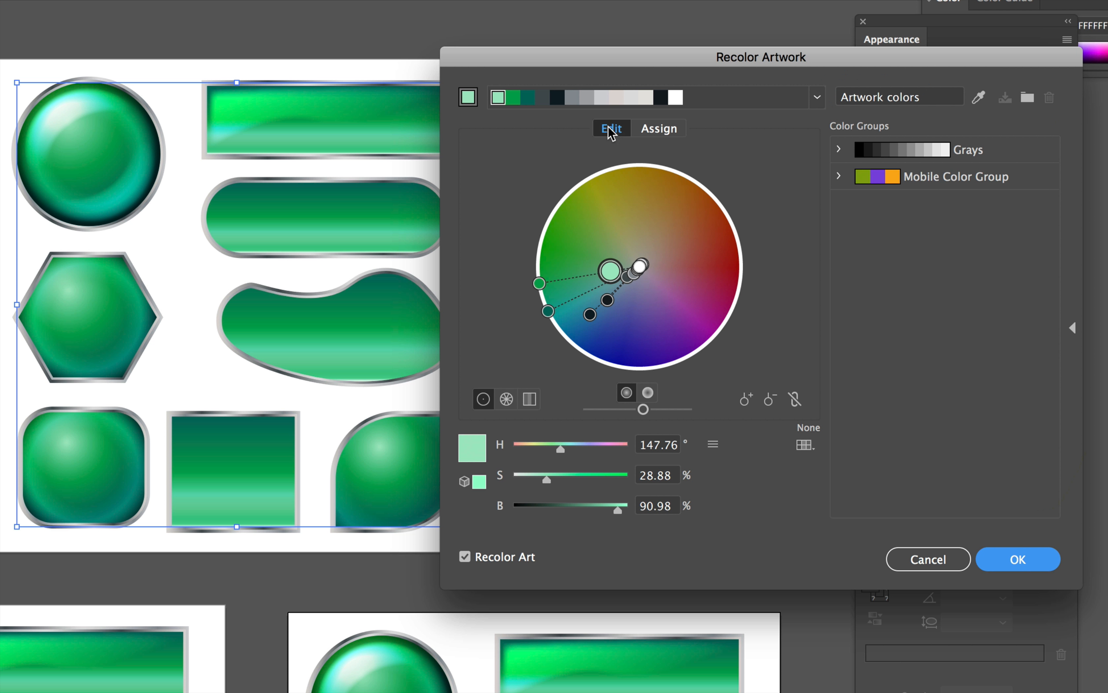
click(792, 399)
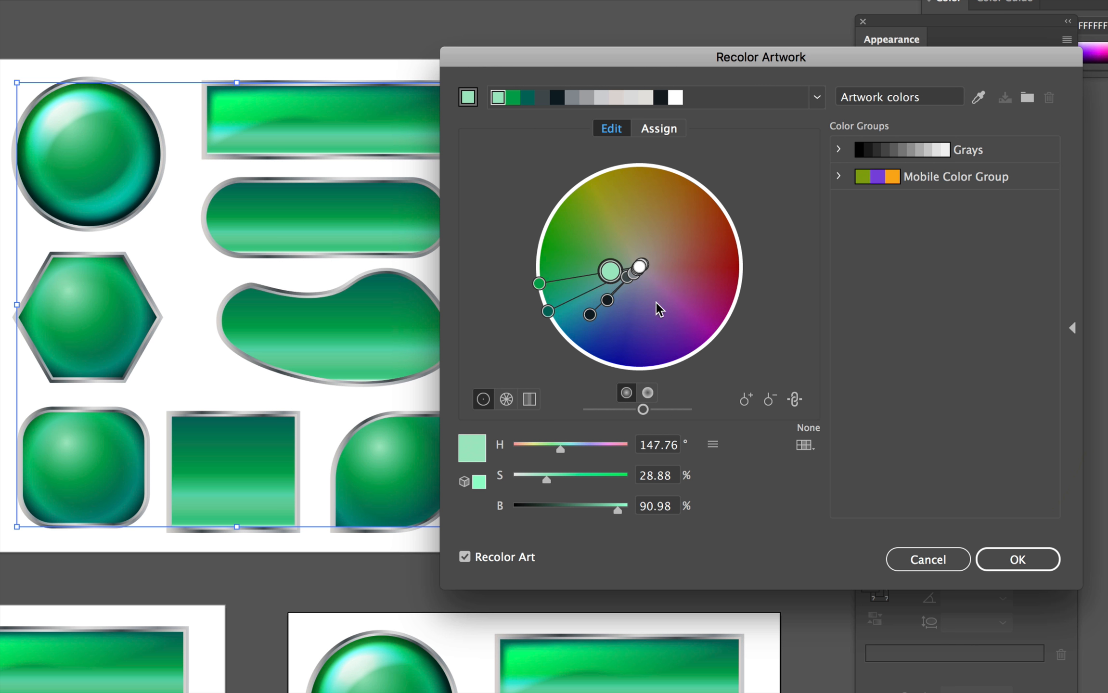
mouse_move(610, 271)
mouse_down()
mouse_move(611, 248)
mouse_move(629, 233)
mouse_move(657, 238)
mouse_move(642, 233)
mouse_move(657, 249)
mouse_move(641, 231)
mouse_up()
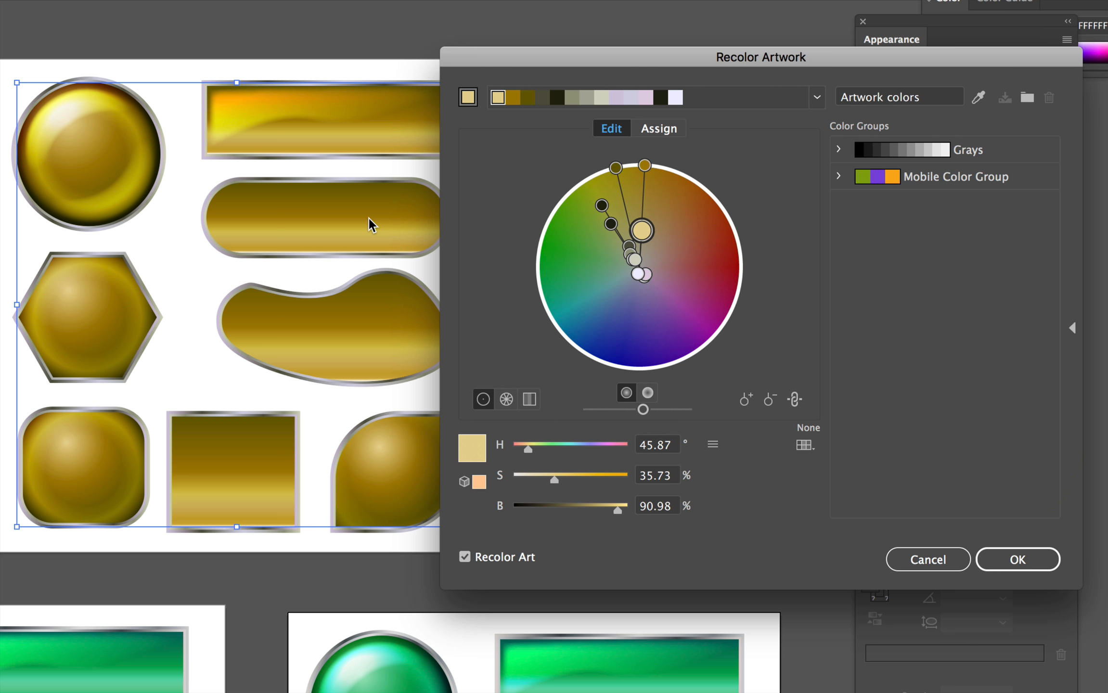
drag(641, 231, 640, 228)
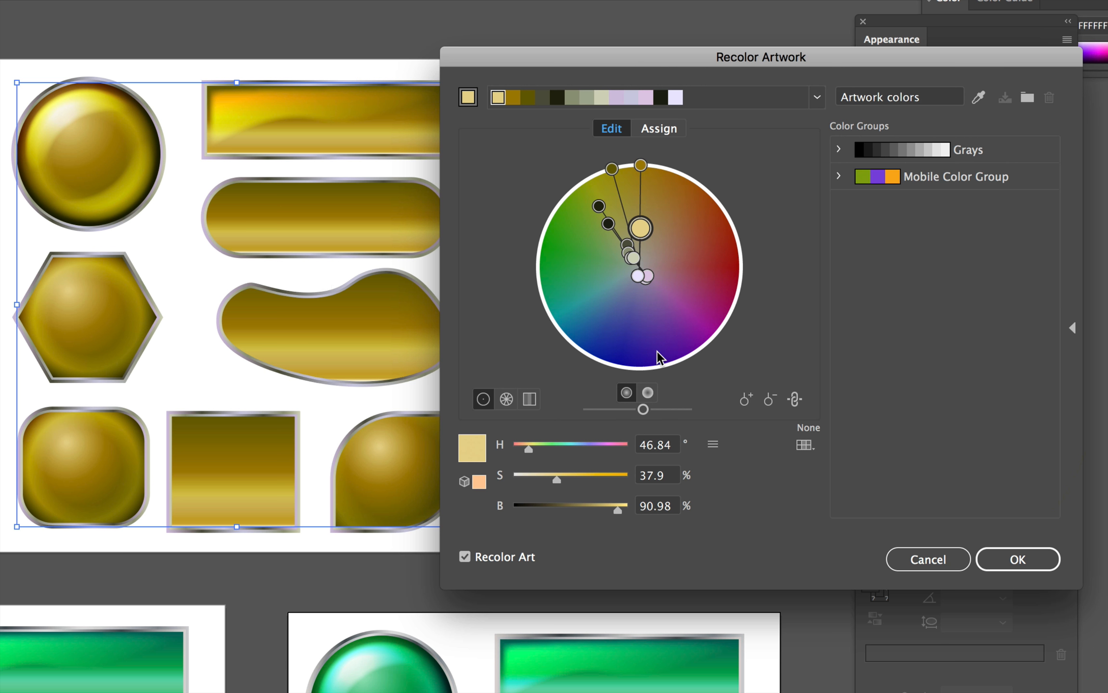
click(1035, 567)
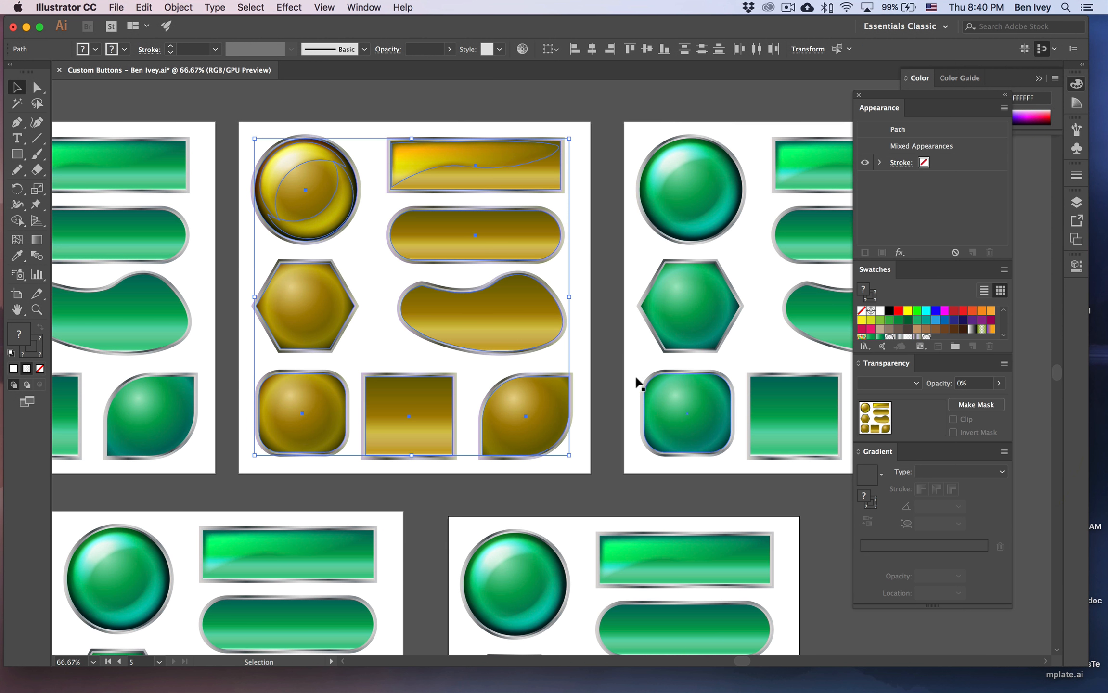
click(611, 321)
Recolor all buttons on the third artboard red with linked harmony colors, setting the base color to 8.29° hue and 37.93% saturation
scroll(609, 319, right, 10)
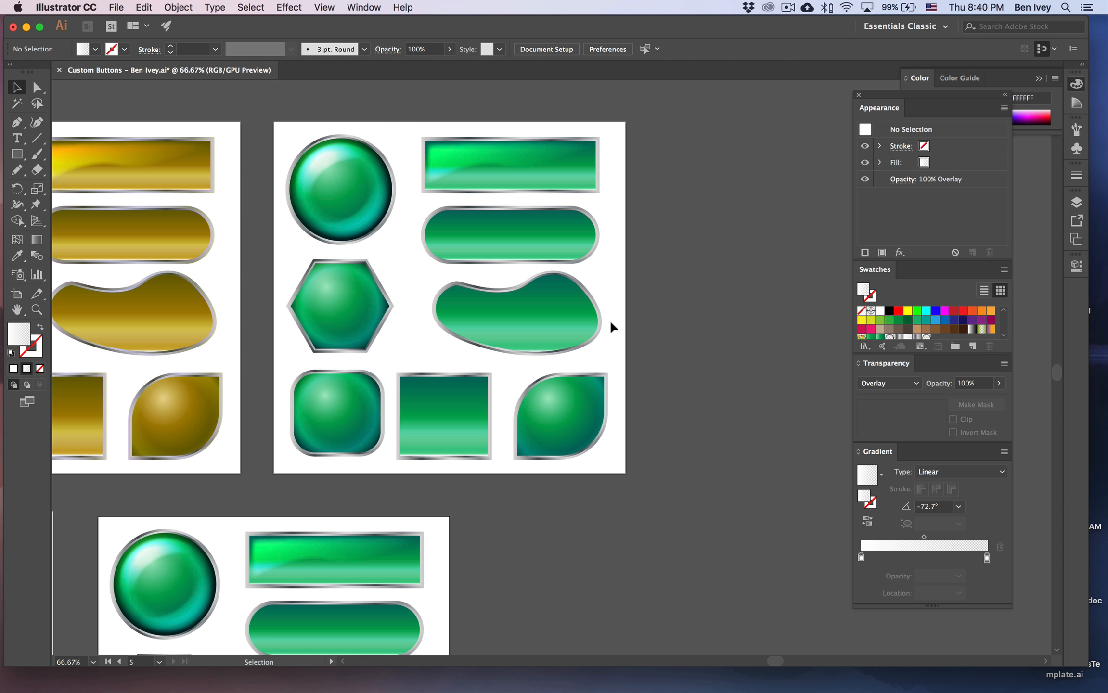
drag(302, 115, 622, 469)
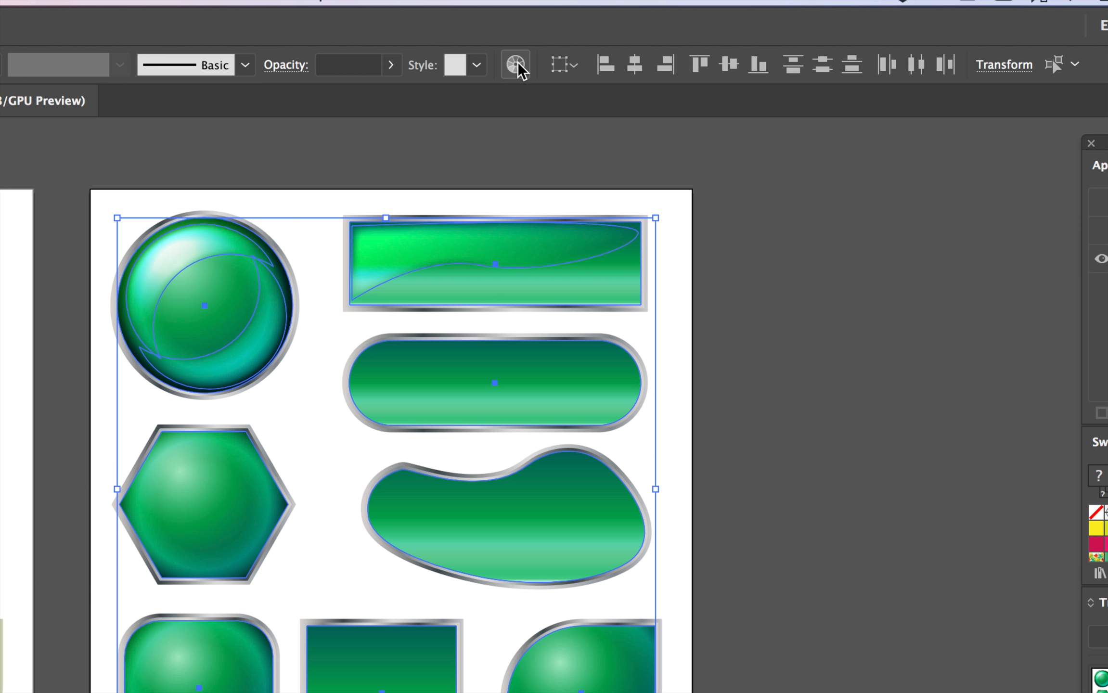
click(522, 49)
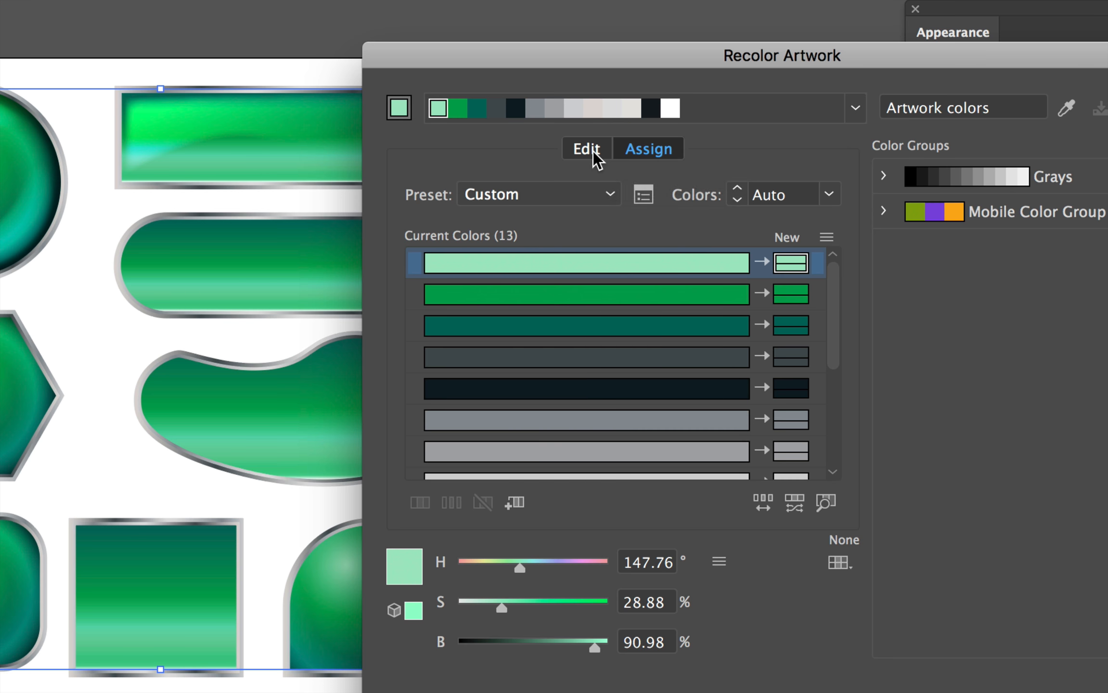
click(593, 151)
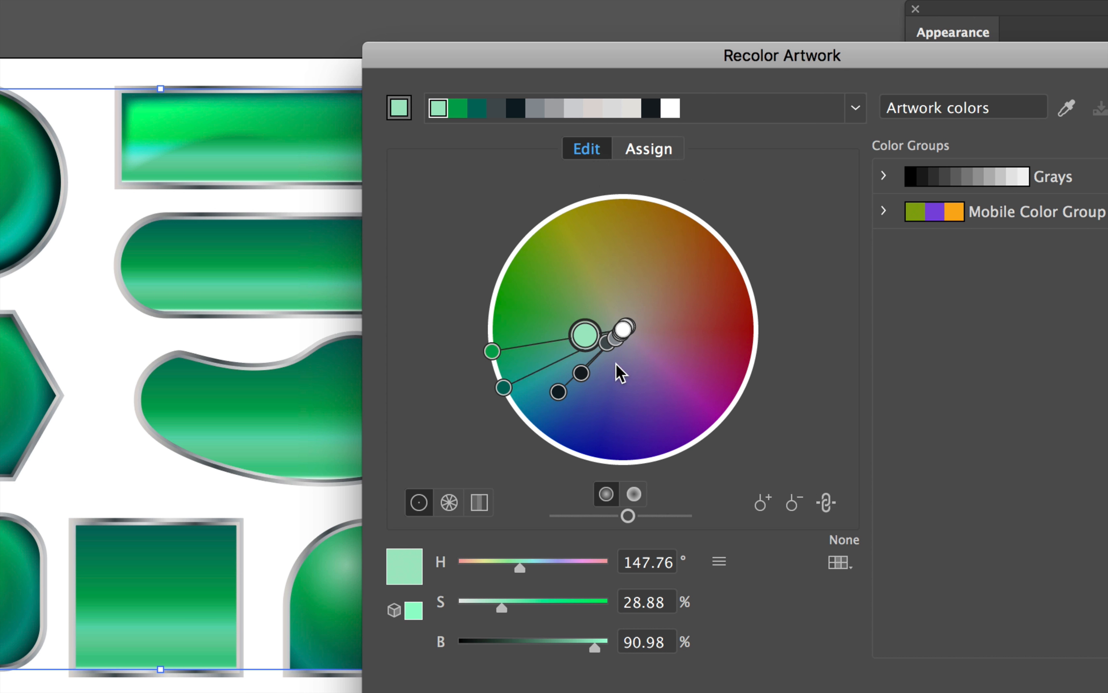
drag(584, 335, 672, 315)
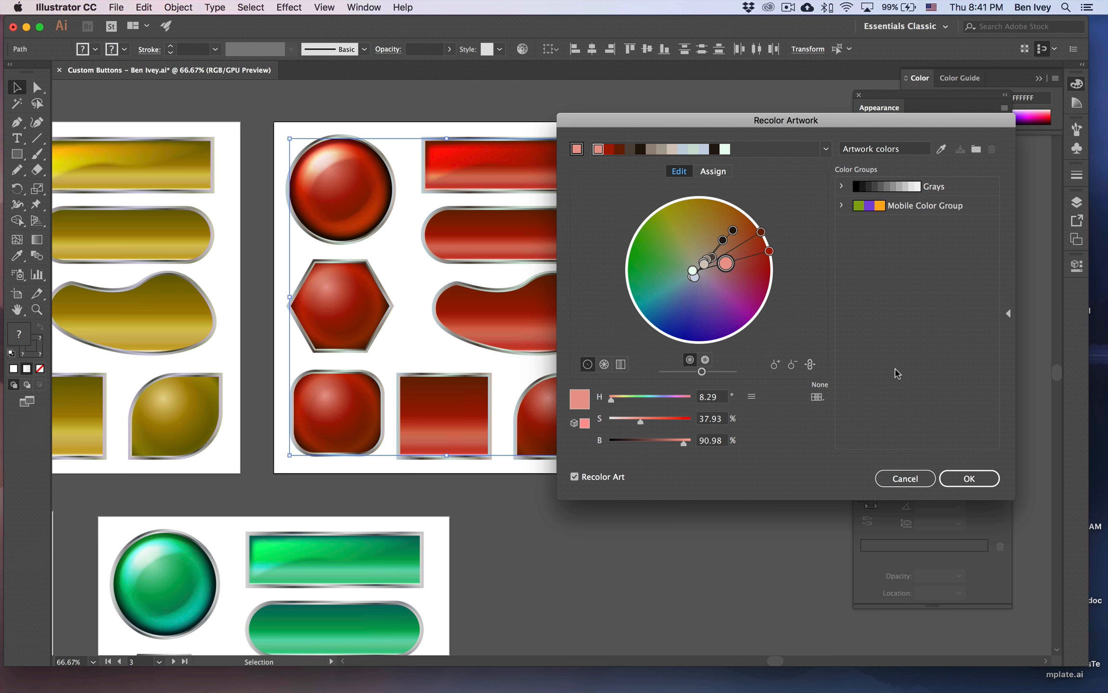
click(958, 477)
Select all buttons on the first artboard of the lower row and open their color wheel in Recolor Artwork
scroll(613, 407, left, 7)
scroll(614, 407, down, 3)
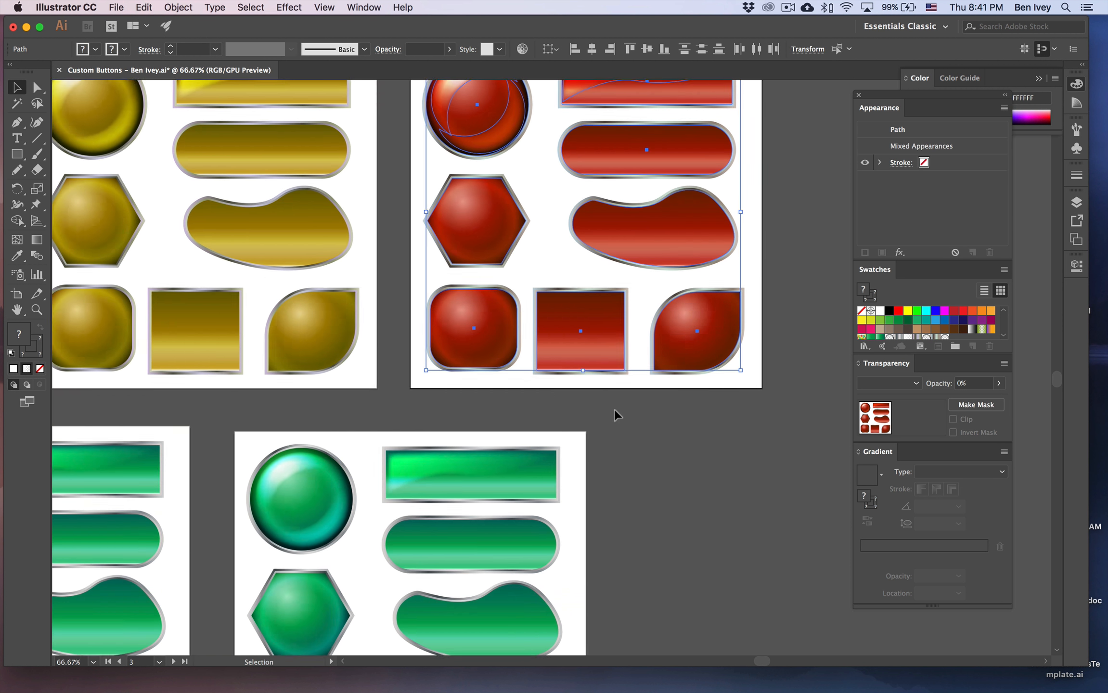
scroll(614, 406, left, 4)
scroll(614, 406, down, 4)
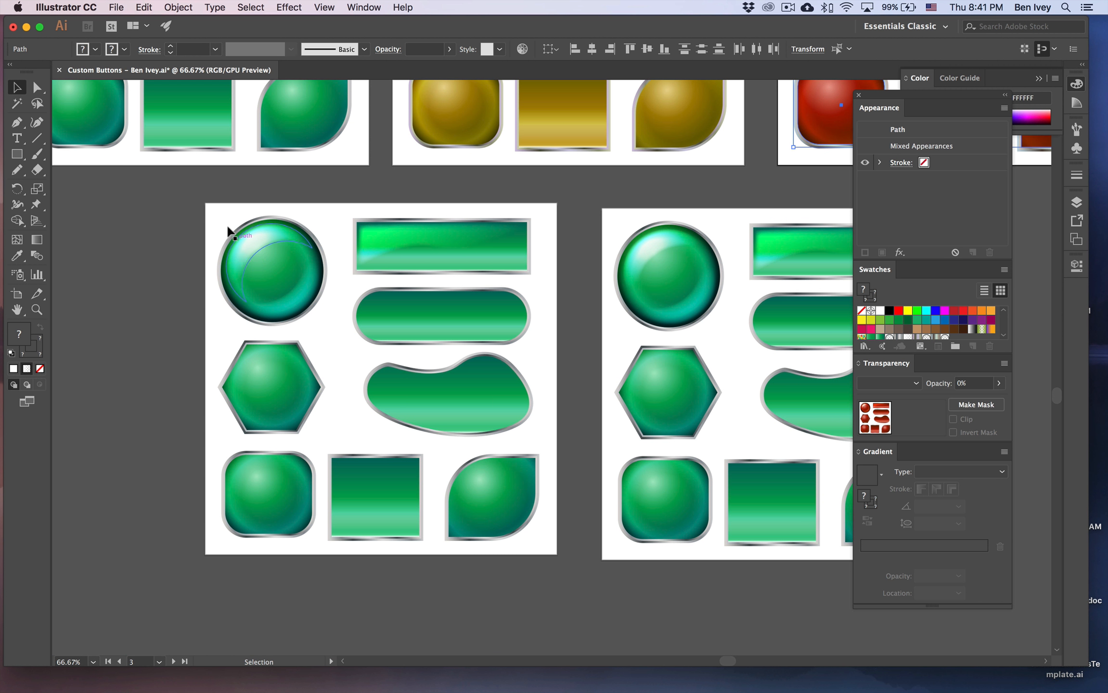
drag(219, 219, 543, 561)
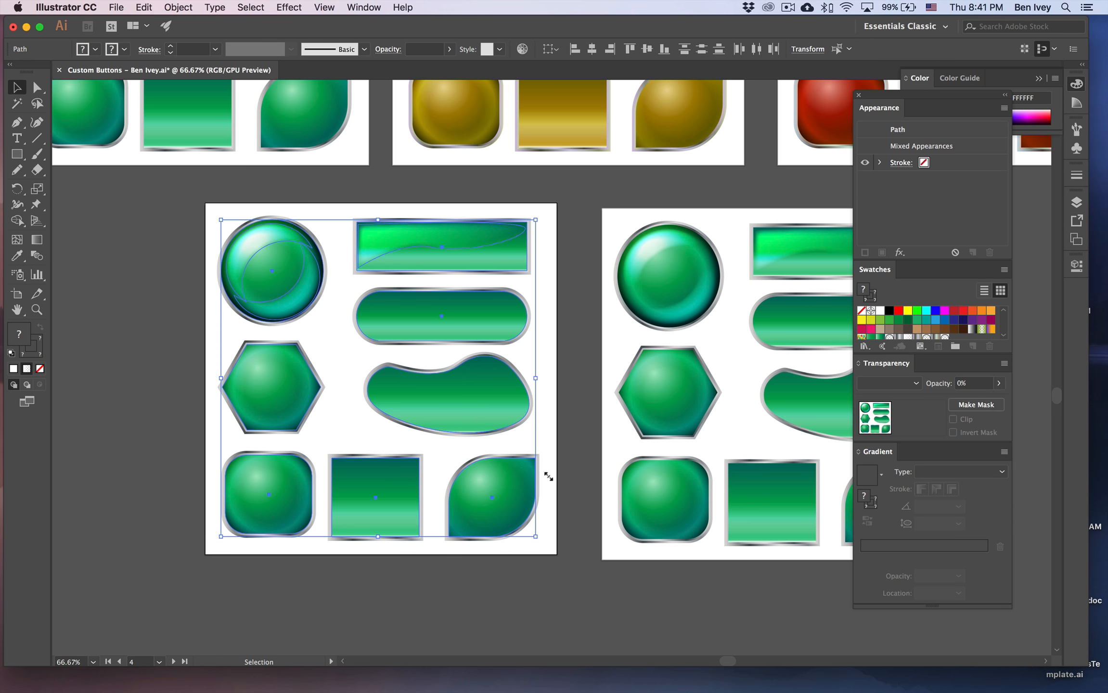
click(523, 48)
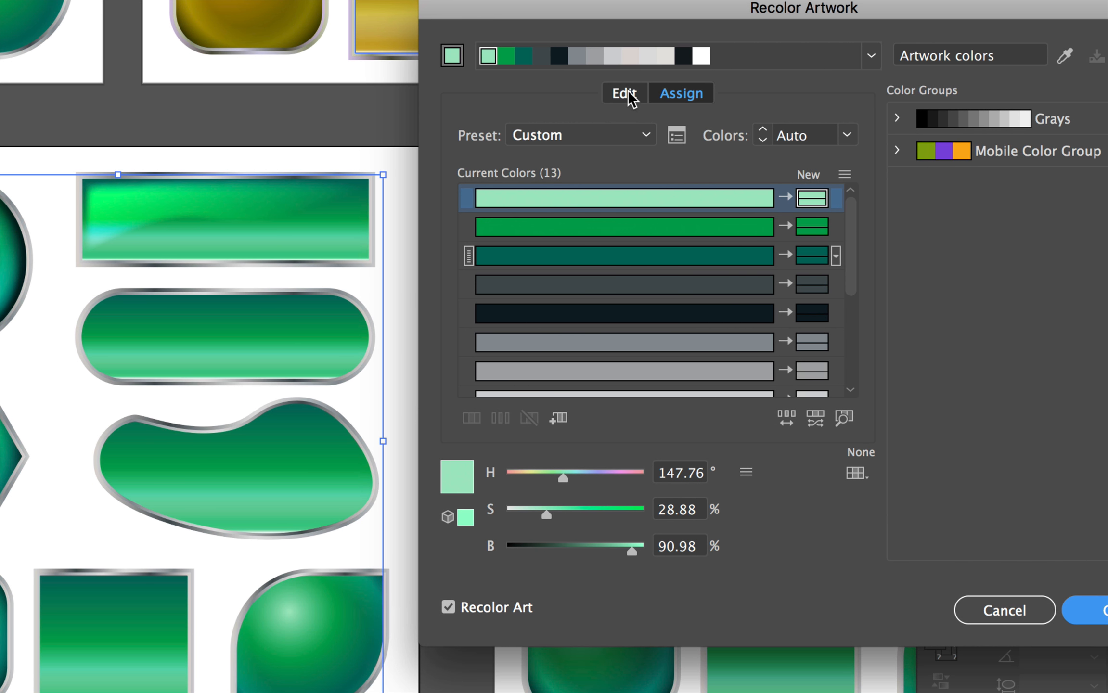
click(626, 94)
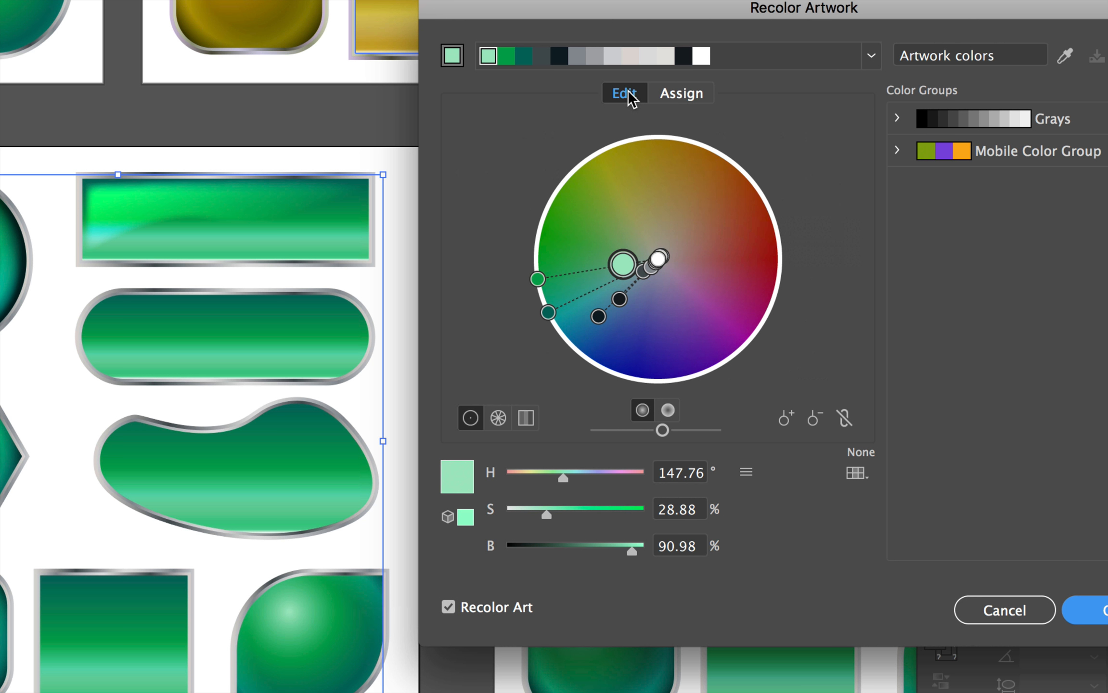
Link the harmony colors, rotate them to blue with the gray tone at 240.38° hue and 72.12% brightness, apply and deselect
click(845, 418)
mouse_move(645, 270)
mouse_down()
mouse_move(668, 285)
mouse_move(656, 281)
mouse_up()
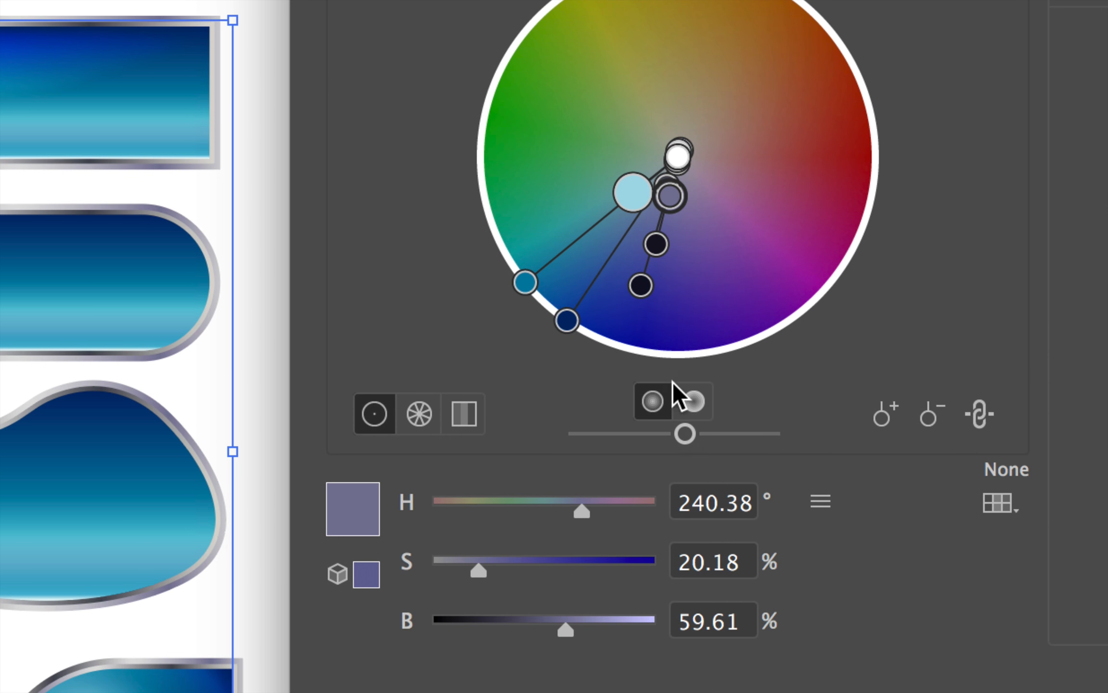
drag(664, 388, 661, 388)
drag(676, 439, 692, 414)
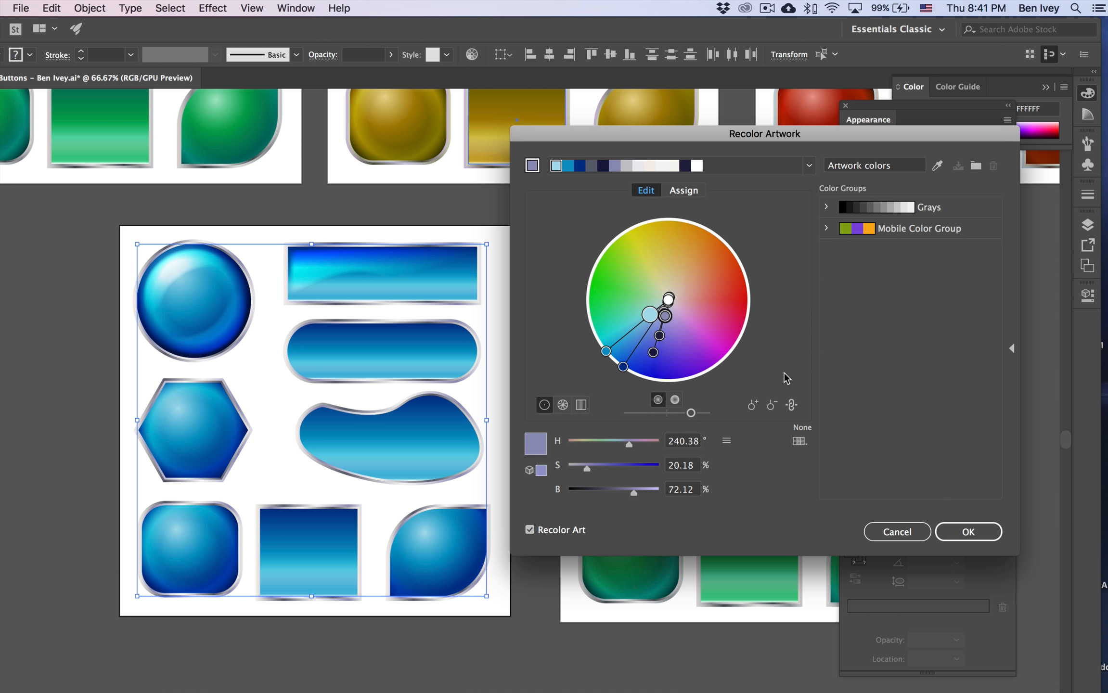
click(972, 532)
click(539, 355)
Select all buttons on the last green artboard in the lower row and open their color wheel in Recolor Artwork
scroll(539, 354, right, 5)
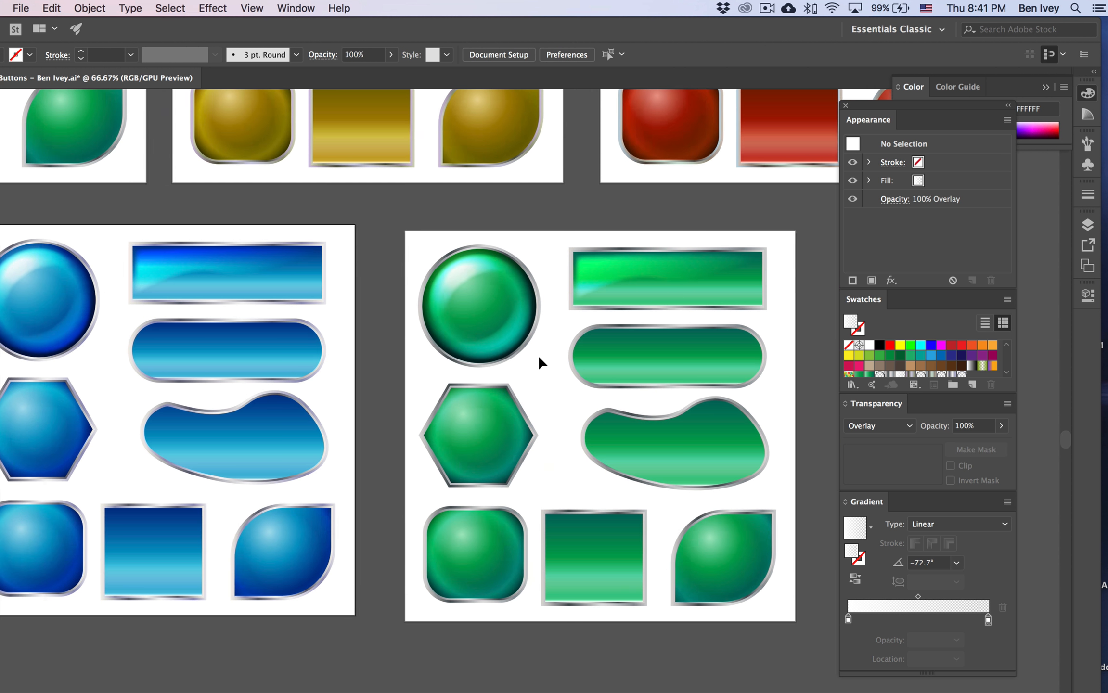
scroll(538, 355, right, 3)
drag(309, 230, 664, 578)
click(471, 55)
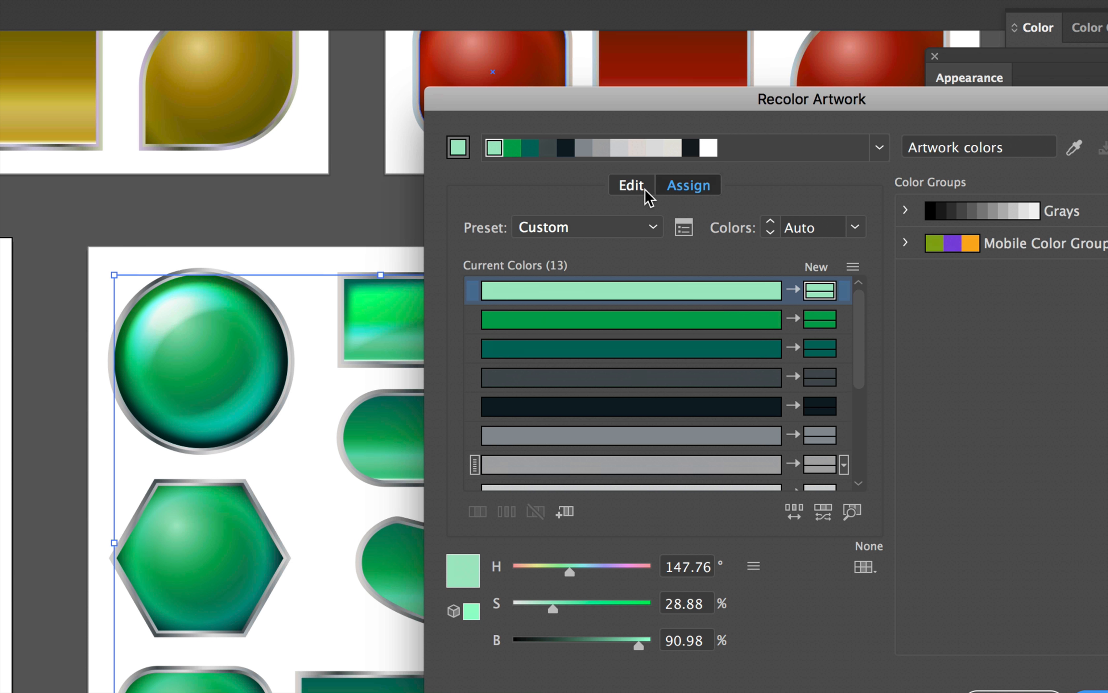
click(639, 188)
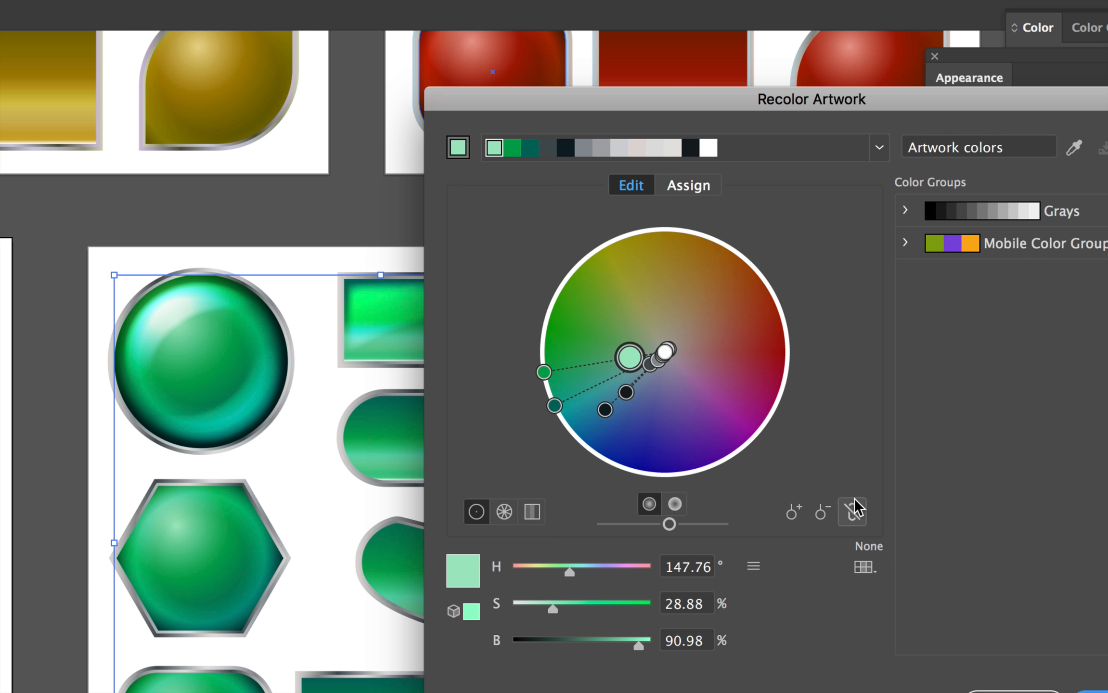
Rotate the linked colors to magenta with the base color at 293.37° hue, 24.11% saturation and 77.17% brightness, apply and deselect
drag(632, 362, 715, 372)
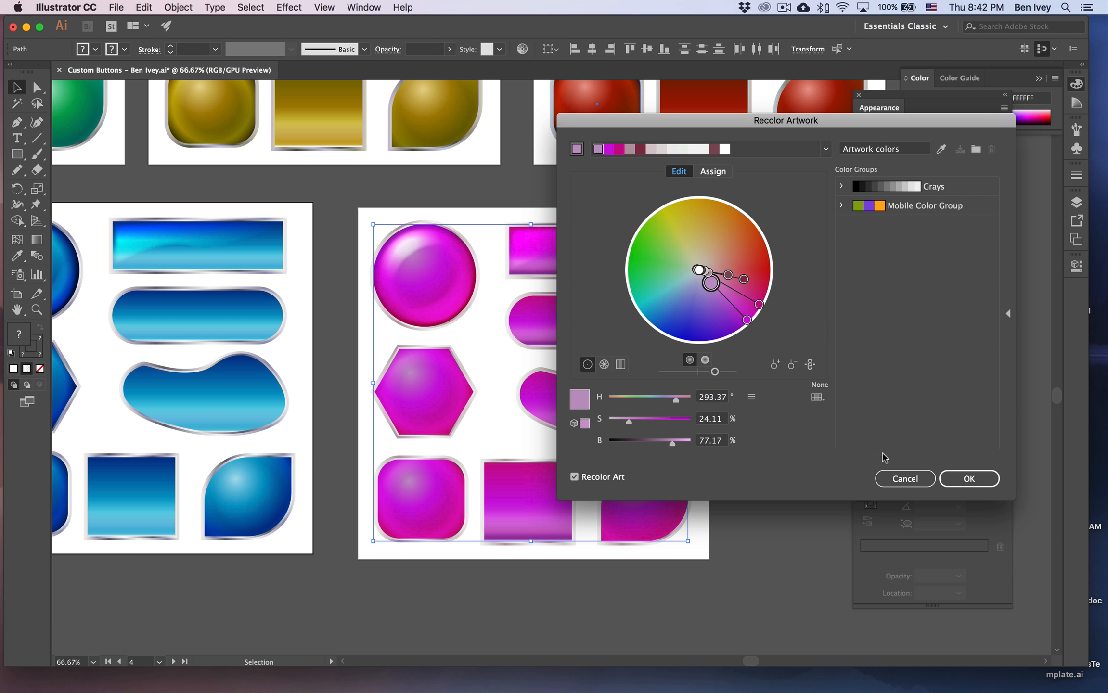
click(965, 478)
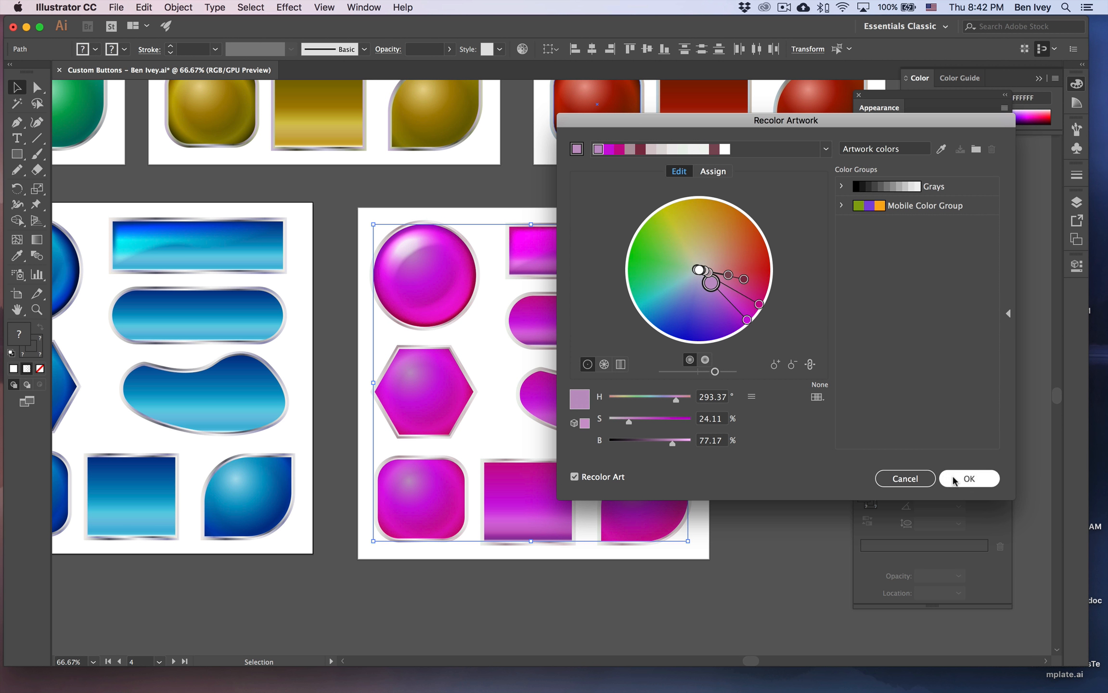
click(742, 392)
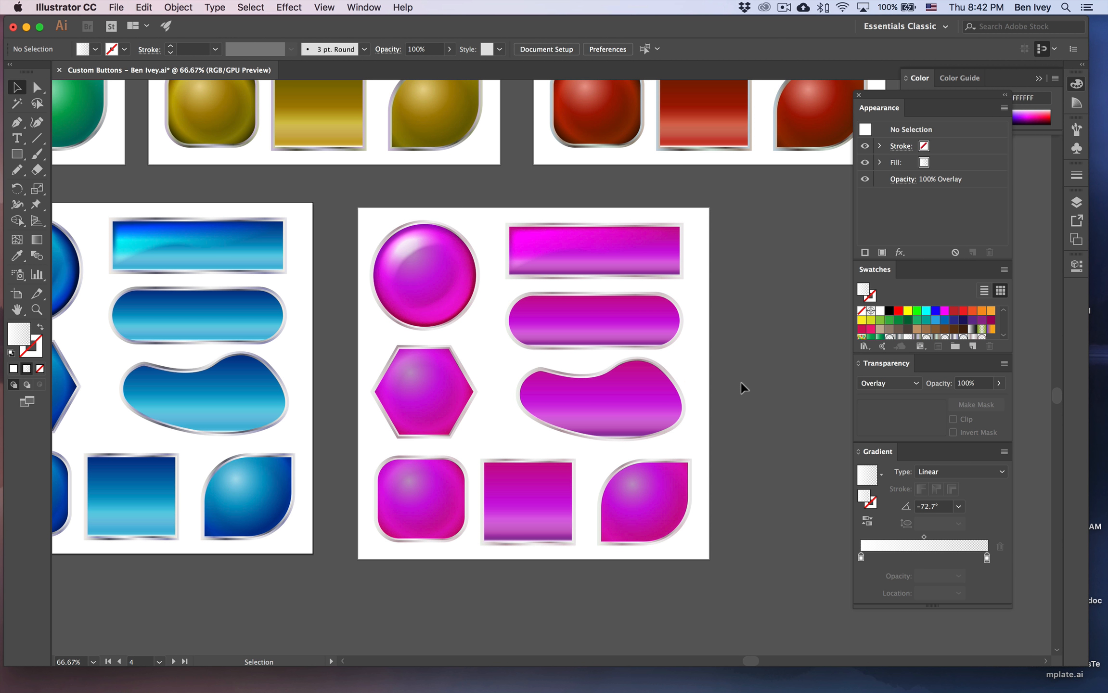
Save the custom buttons document with its five color variations
key(super+minus)
key(super+minus)
drag(676, 301, 694, 353)
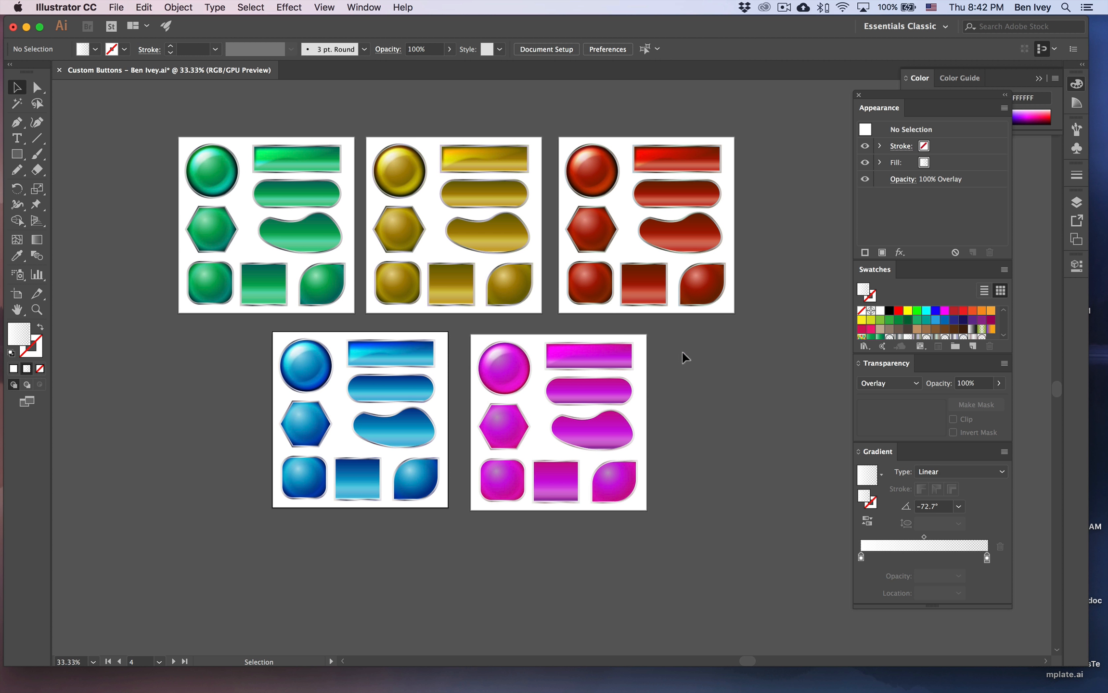
click(115, 7)
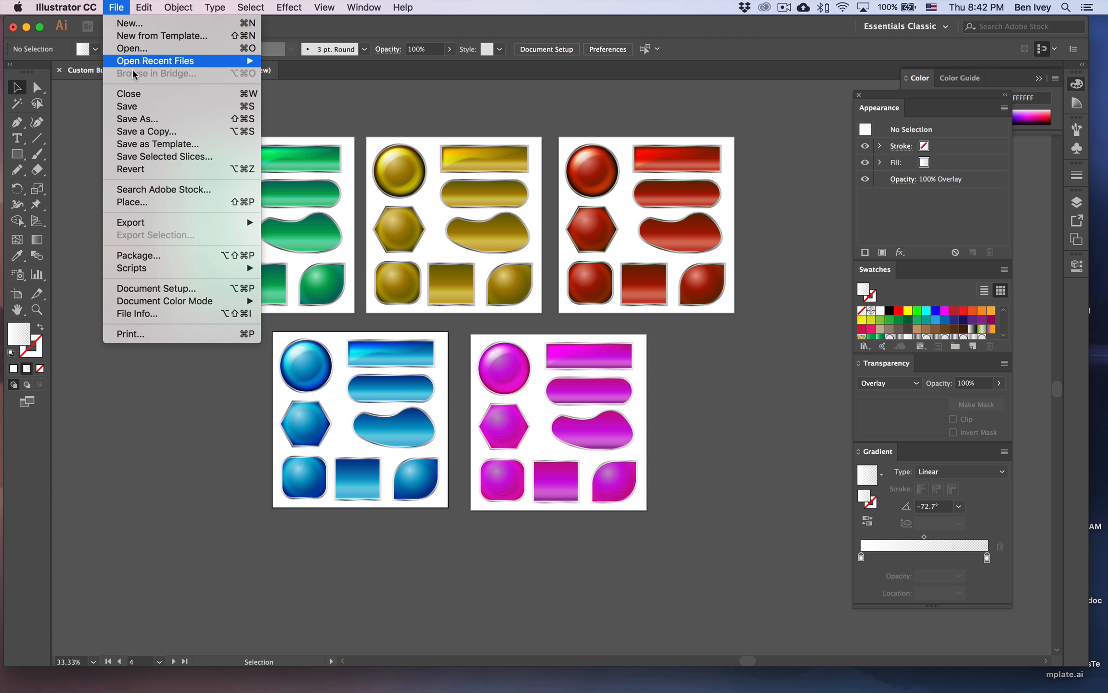
click(144, 111)
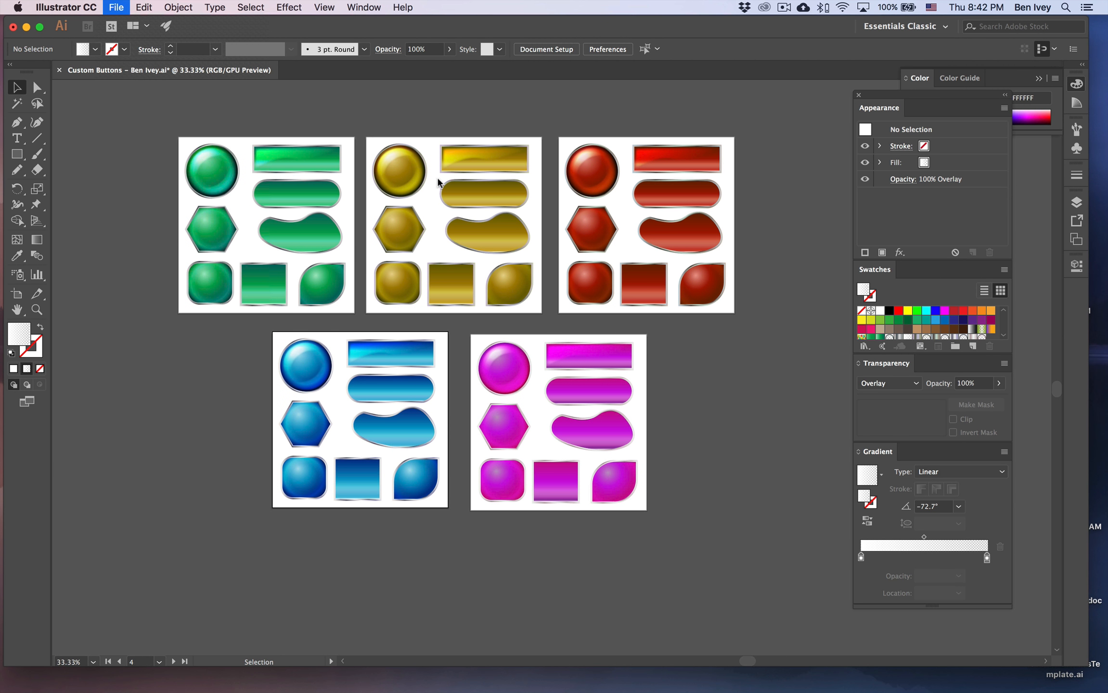
key(super+equal)
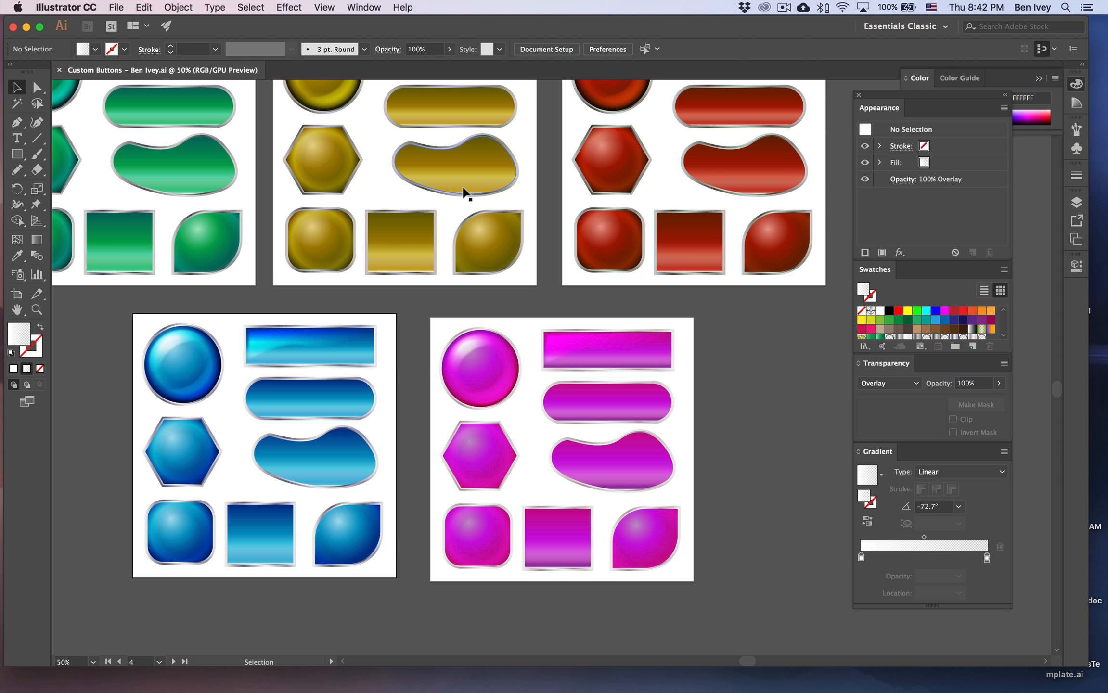
scroll(484, 196, up, 2)
scroll(484, 196, left, 2)
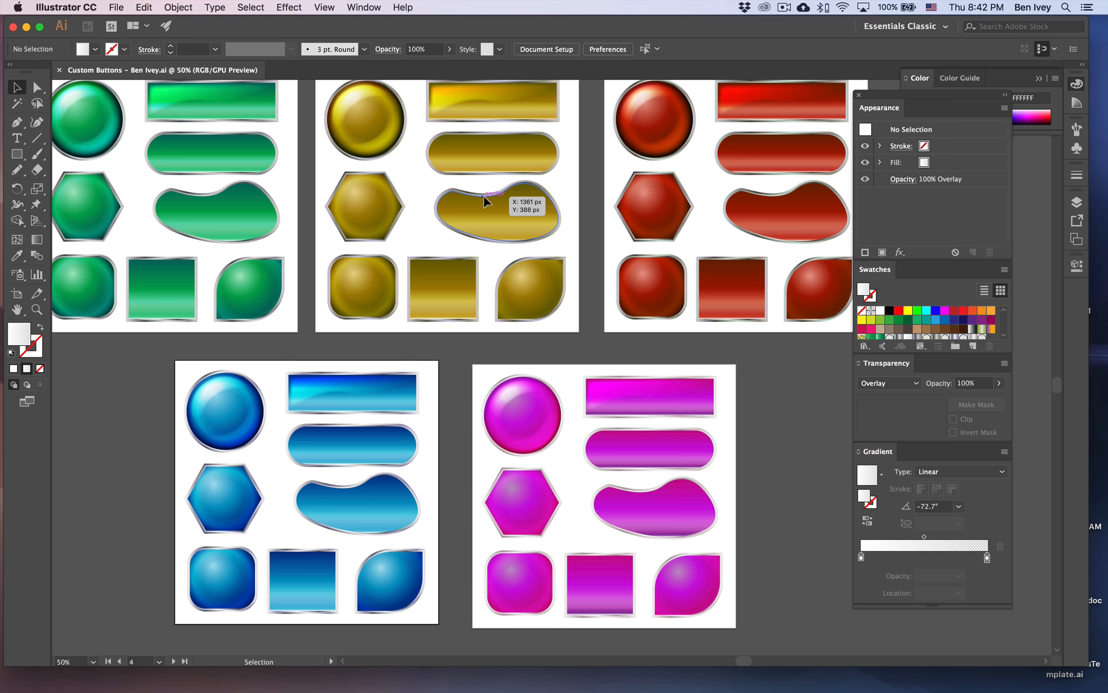